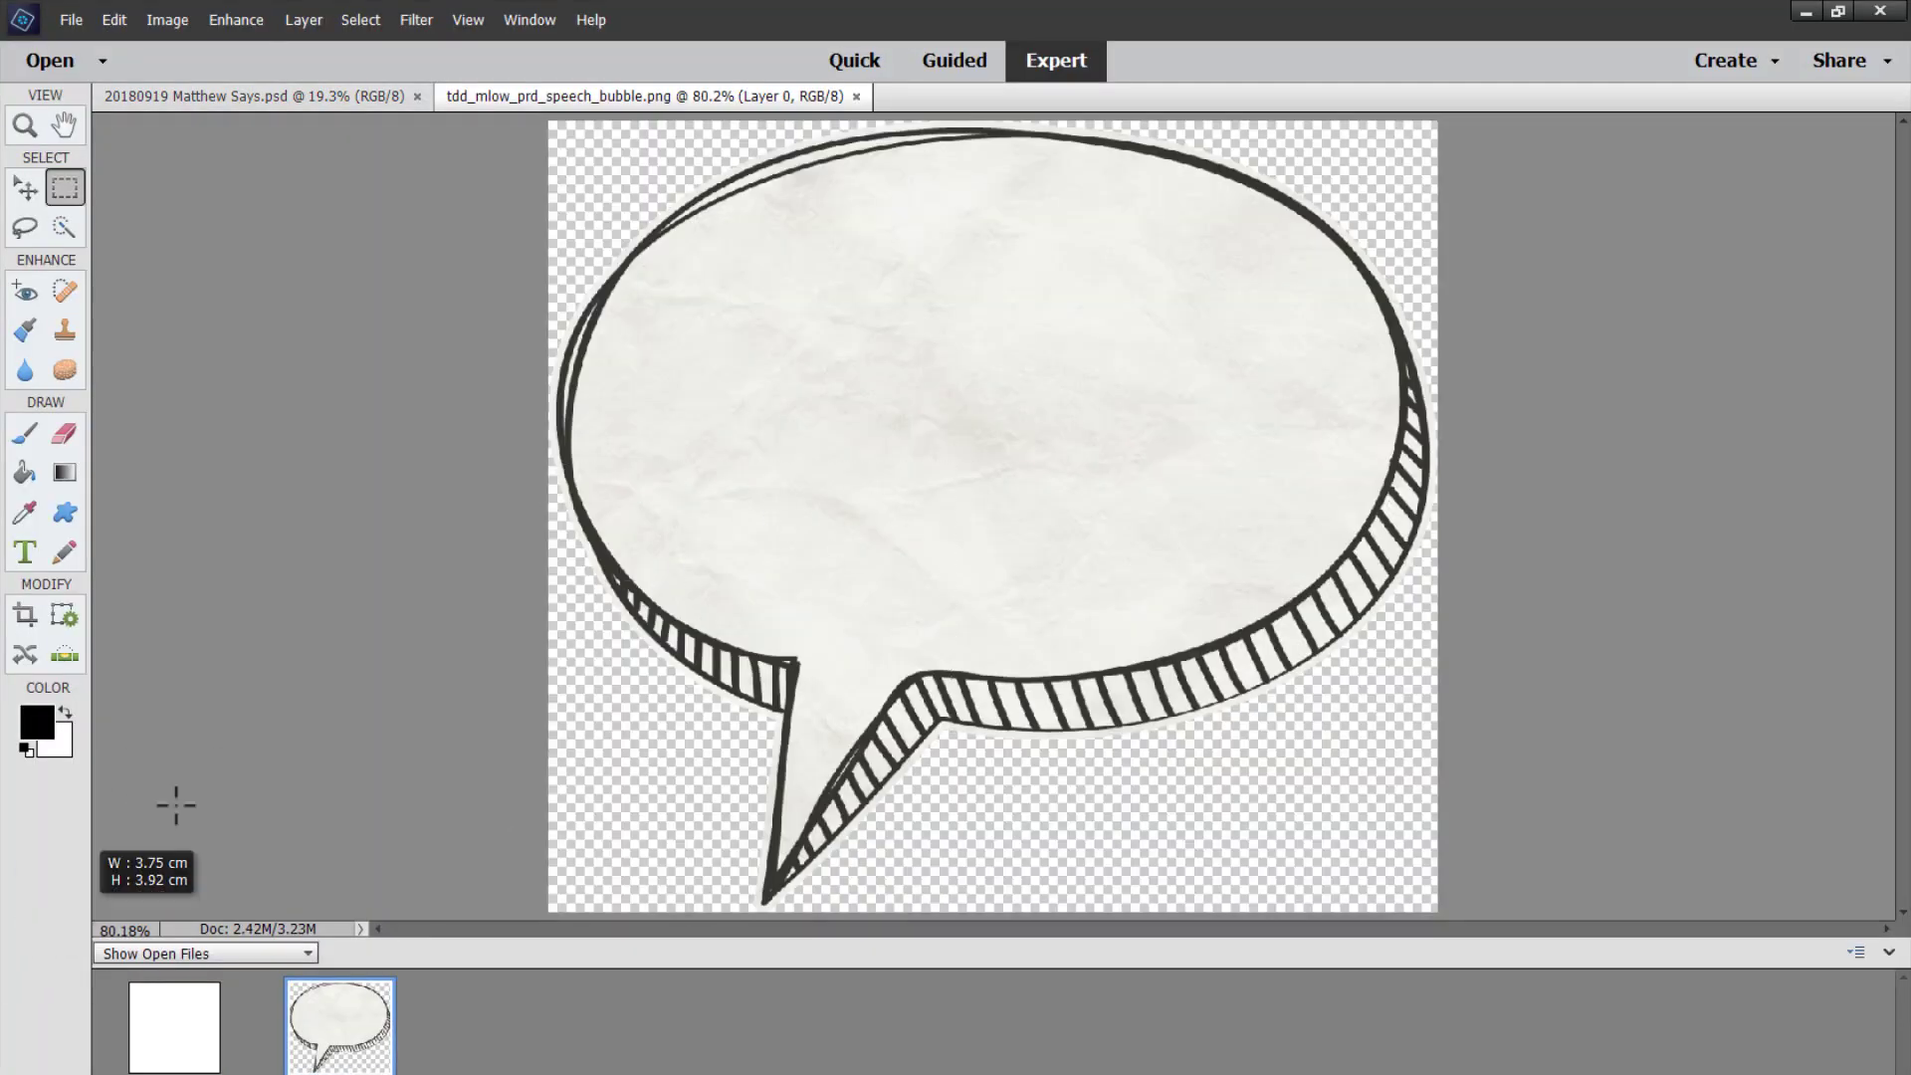
Add copies of the hatched speech bubble from tdd_mlow_prd_speech_bubble.png to the blank white PSD page.
{"action": "left_click", "coordinate": [24, 185]}
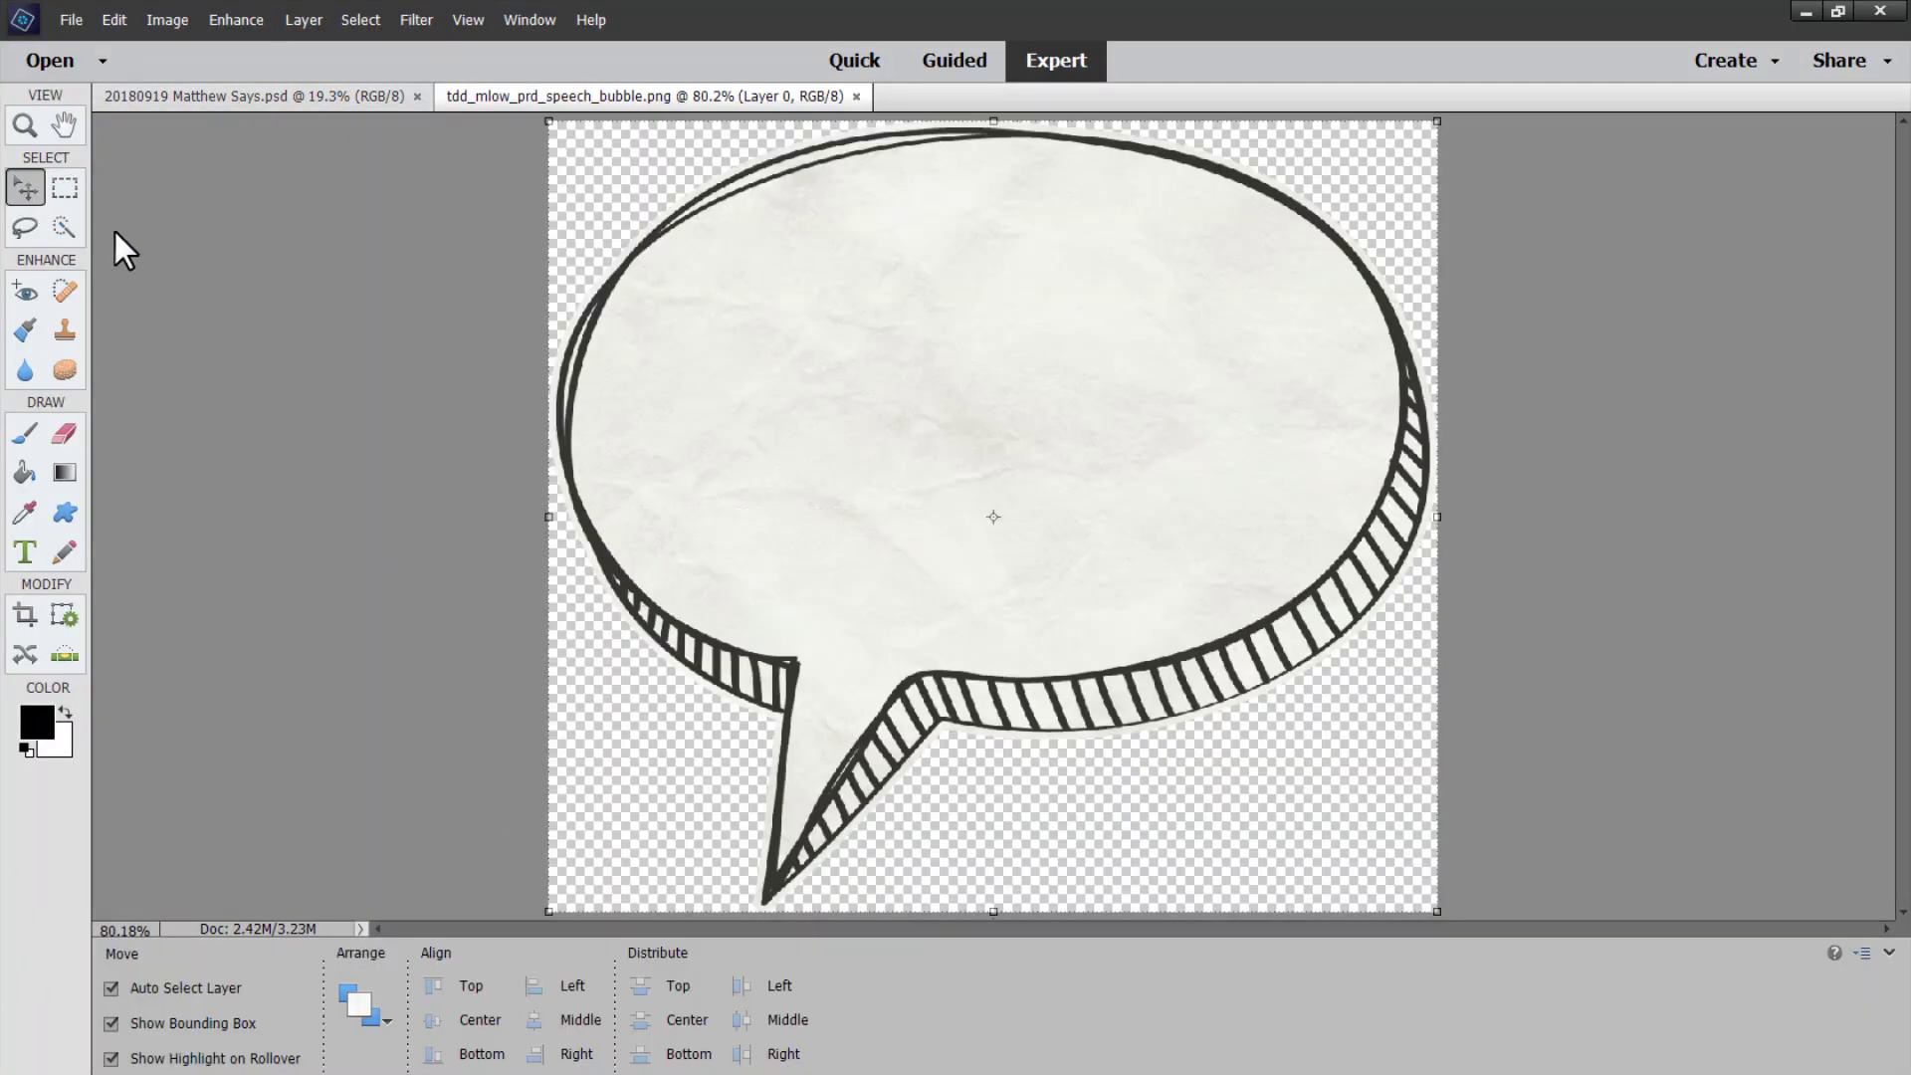
{"action": "left_click", "coordinate": [45, 1074]}
{"action": "double_click", "coordinate": [174, 1025]}
{"action": "left_click_drag", "start_coordinate": [552, 885], "coordinate": [866, 521]}
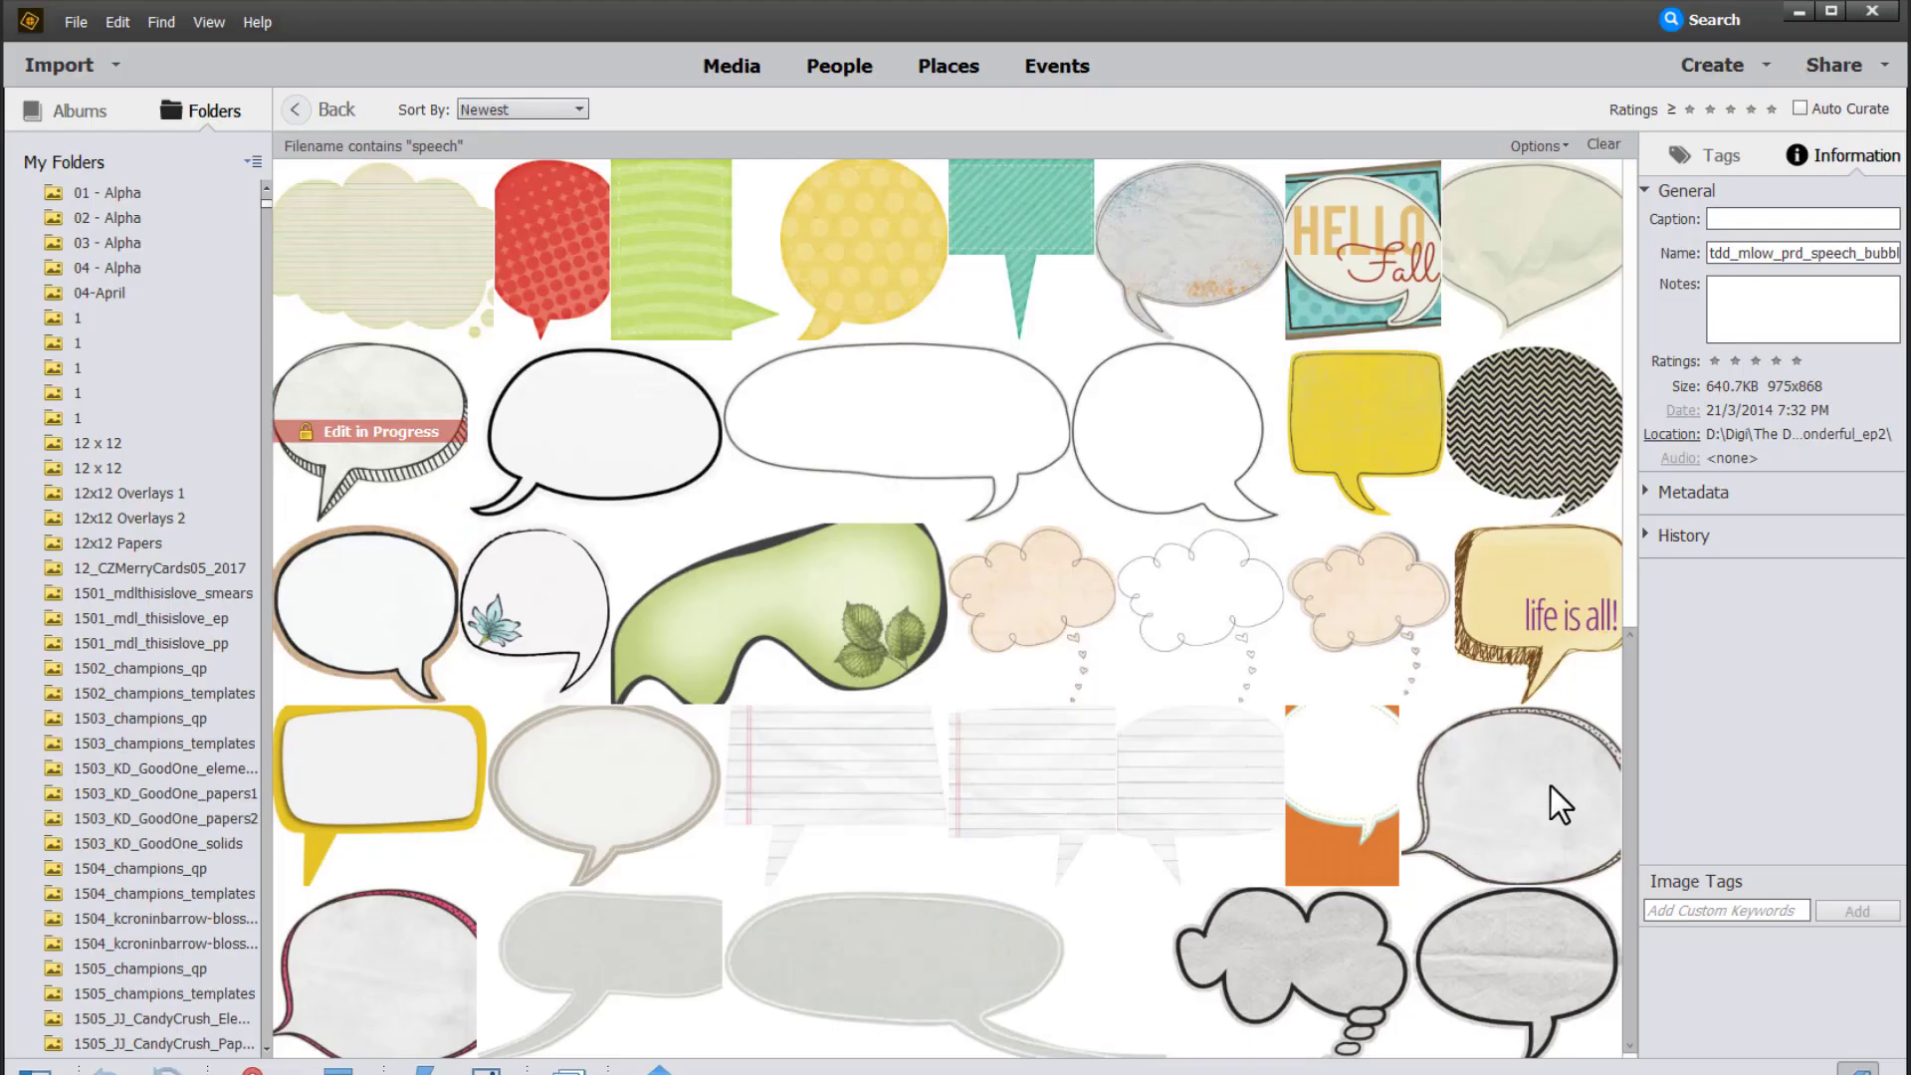
Switch to the Organizer and look up the file folder of the round, thin-outlined speech bubble.
{"action": "left_click", "coordinate": [1549, 787]}
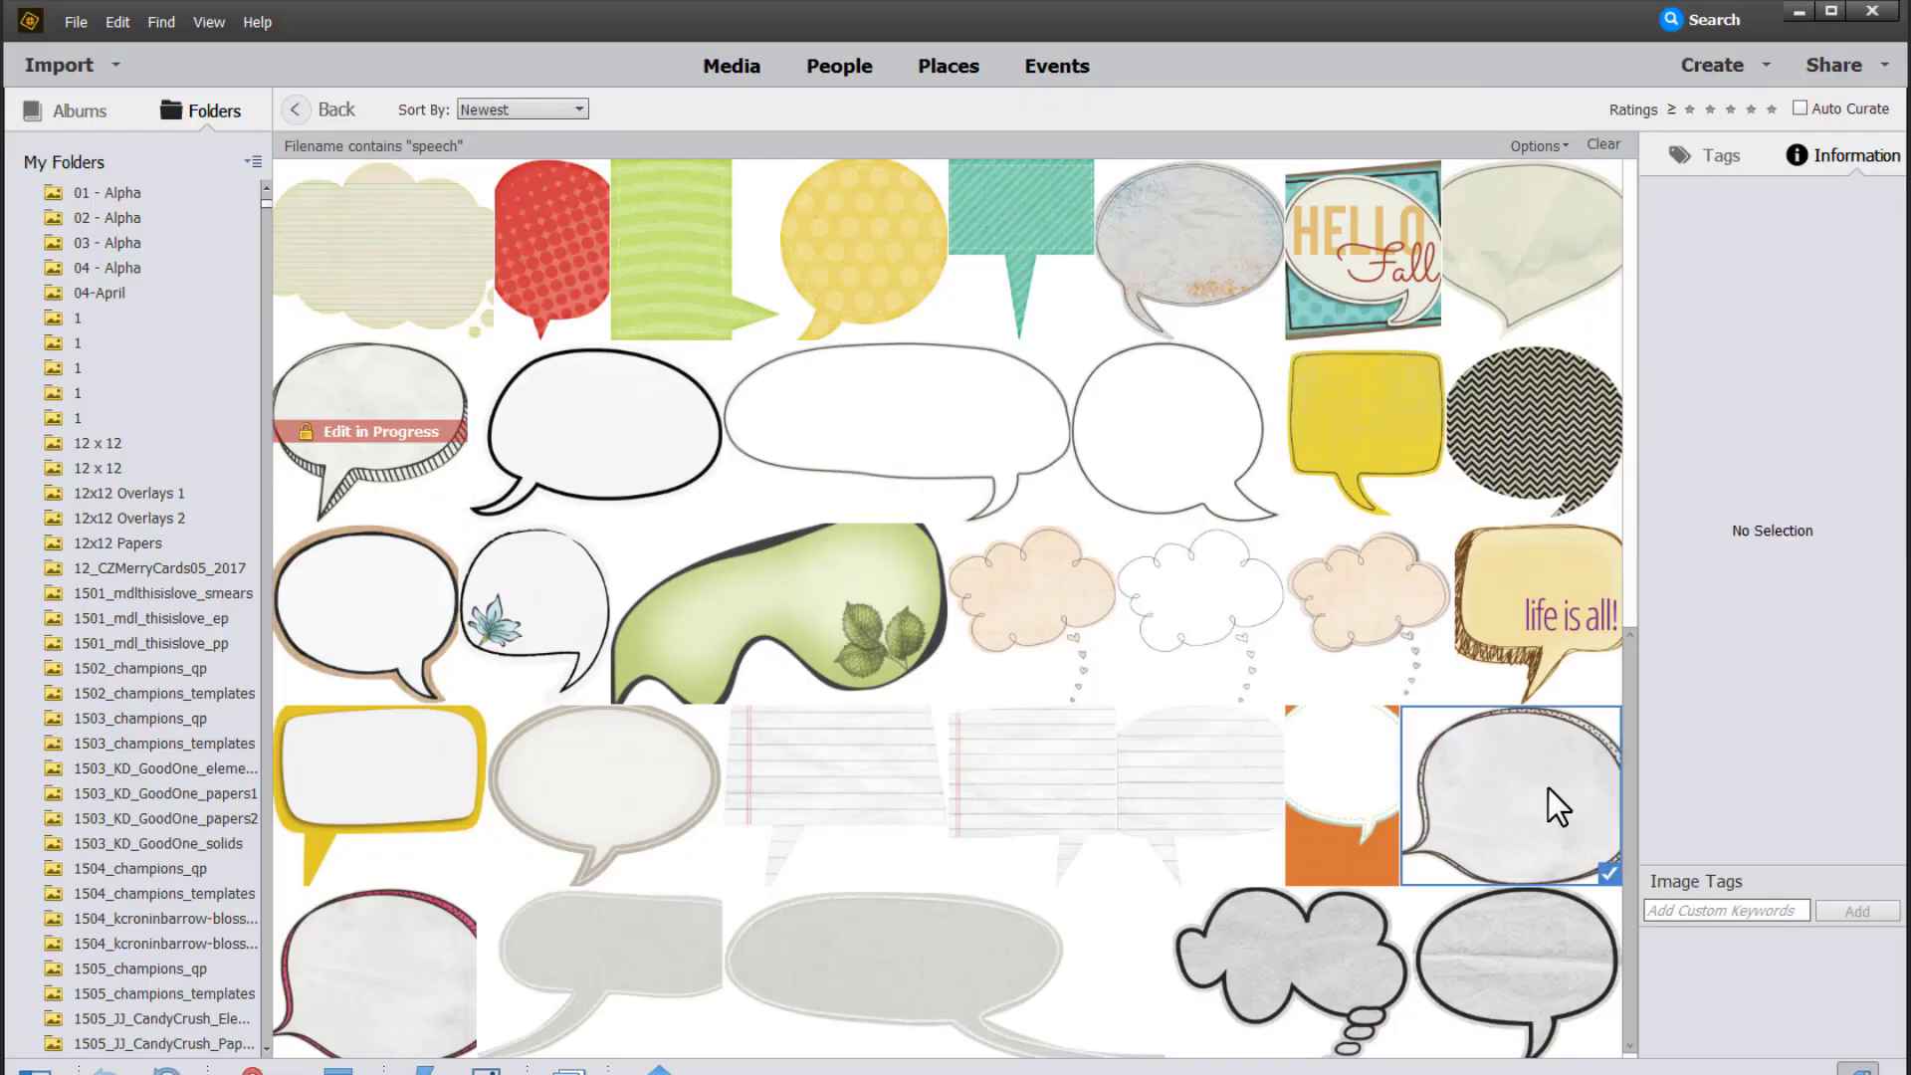
{"action": "left_click", "coordinate": [1154, 428]}
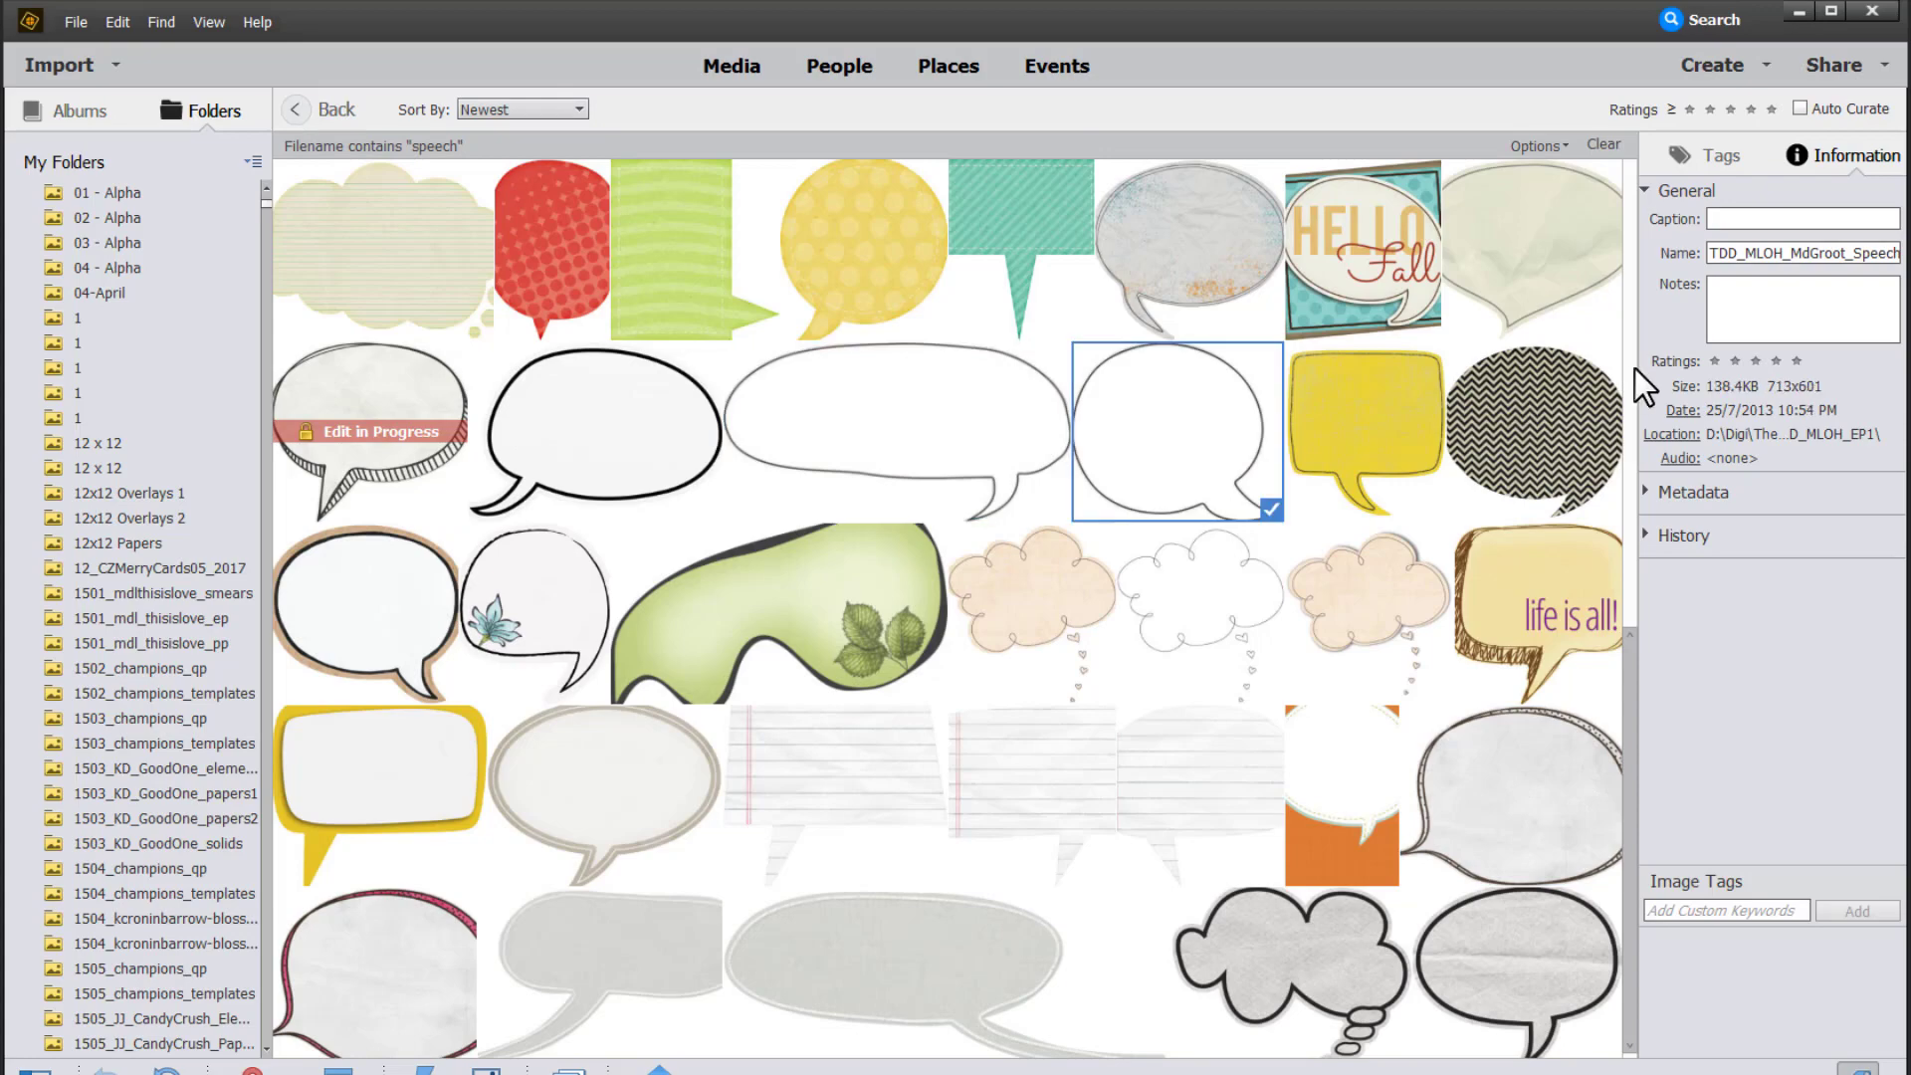
{"action": "left_click", "coordinate": [1676, 435]}
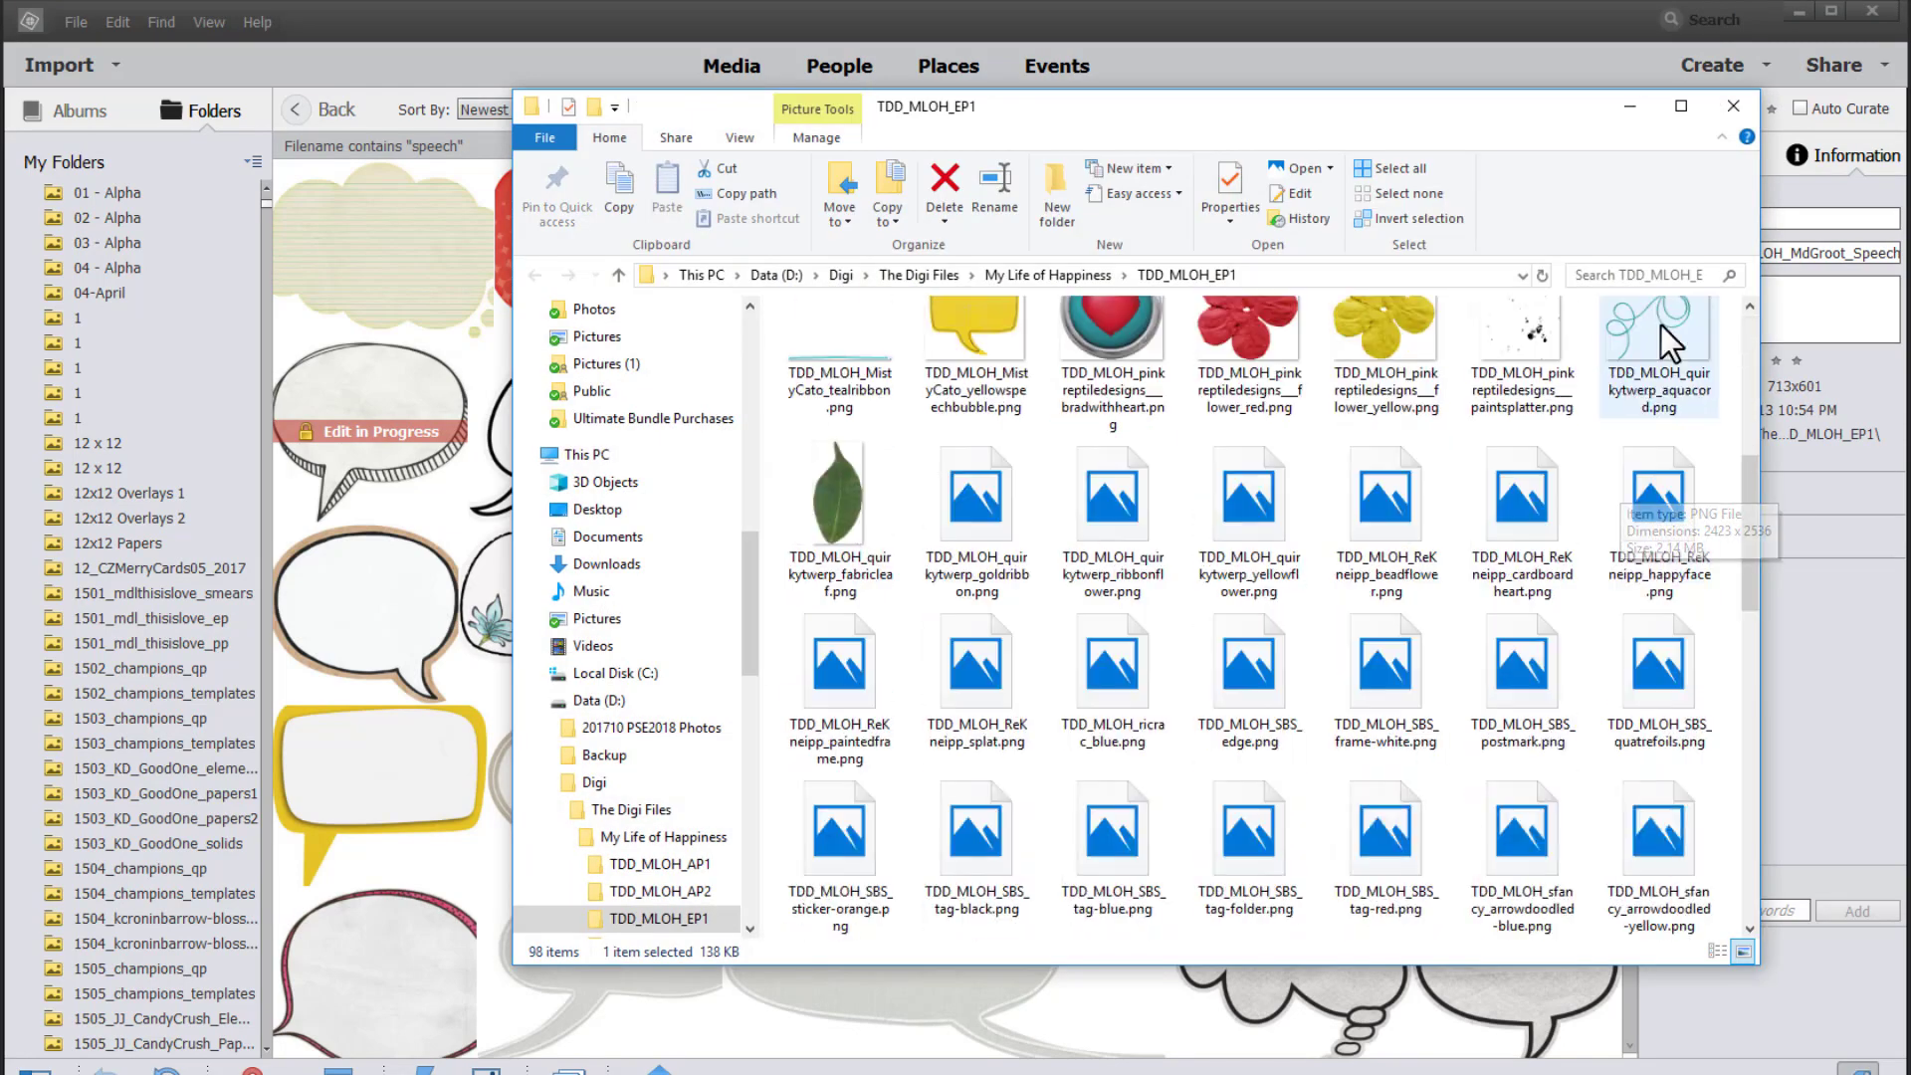
{"action": "left_click", "coordinate": [1732, 106]}
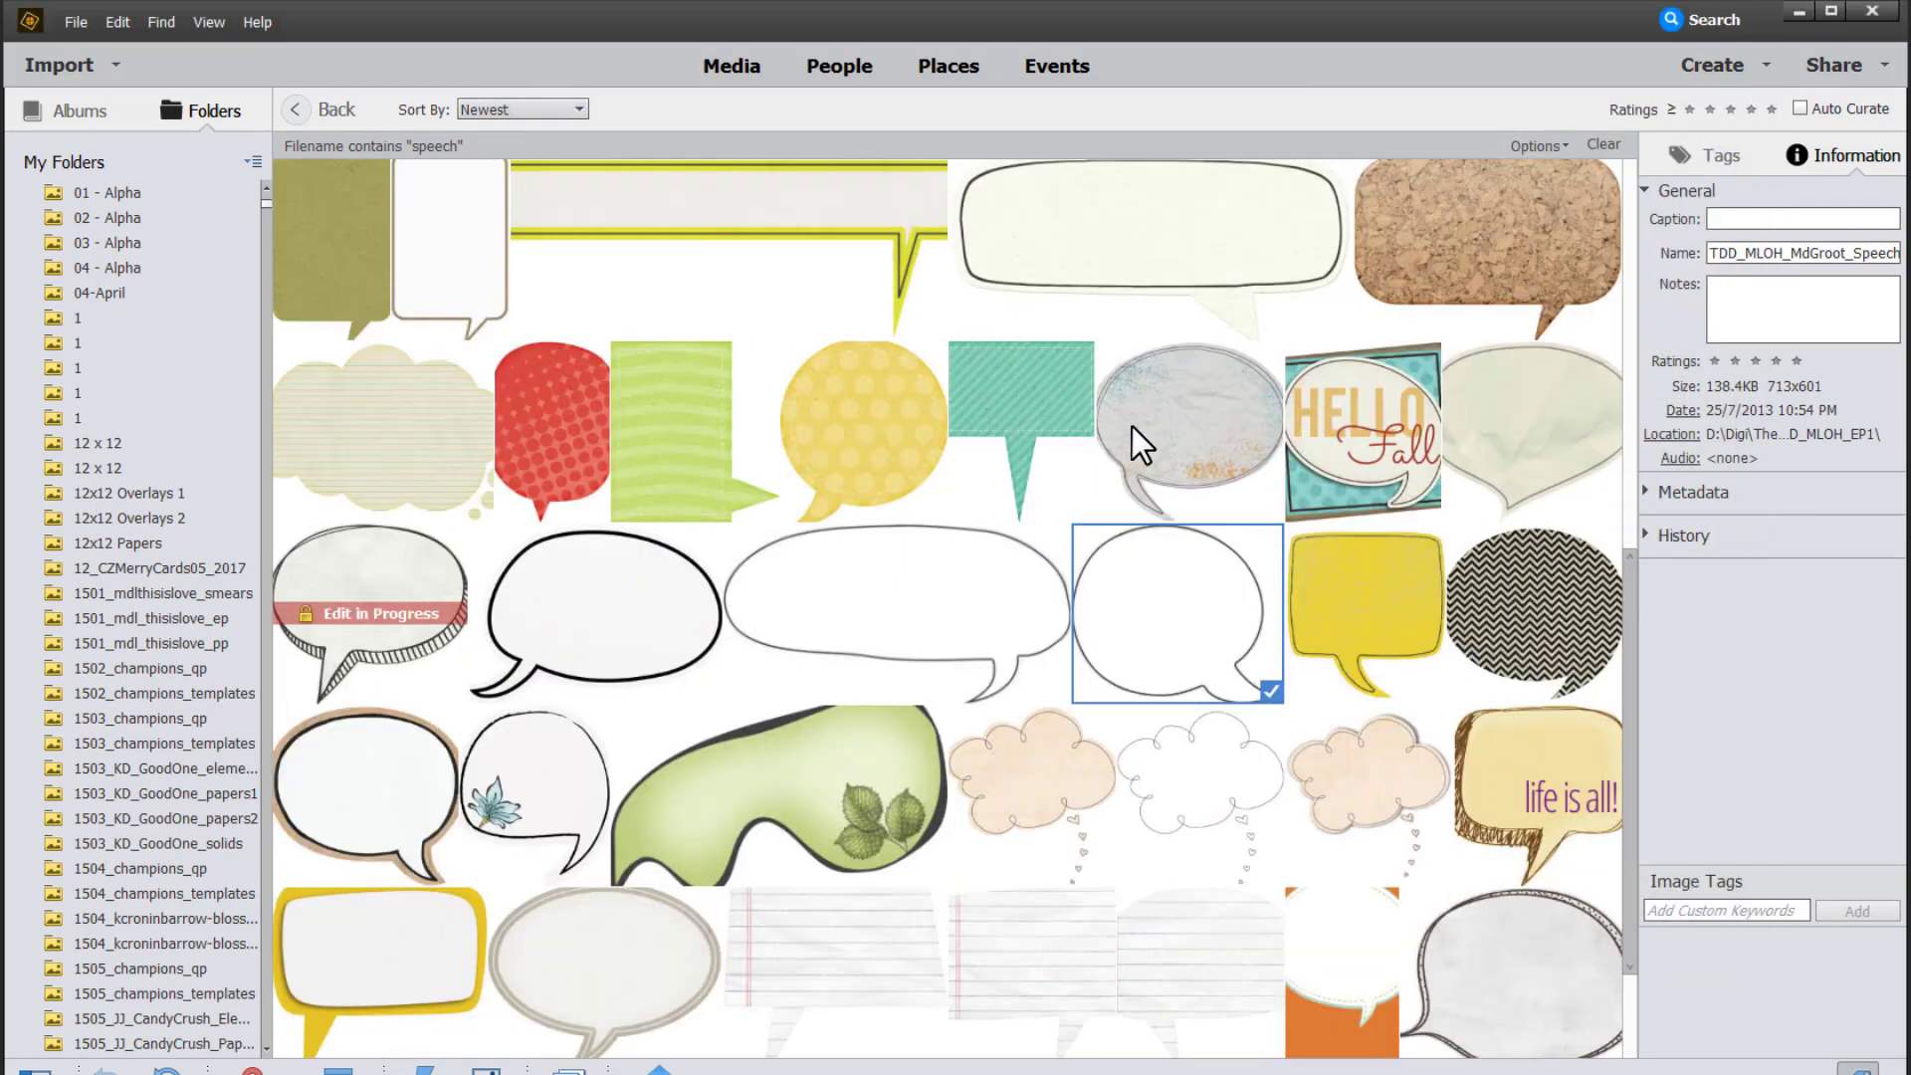
Find the lliella_DearDiary_speech1.png bubble in the Organizer, open it in the Editor and add it to the page.
{"action": "scroll", "coordinate": [1131, 426], "scroll_direction": "up", "scroll_amount": 3}
{"action": "left_click", "coordinate": [1239, 597]}
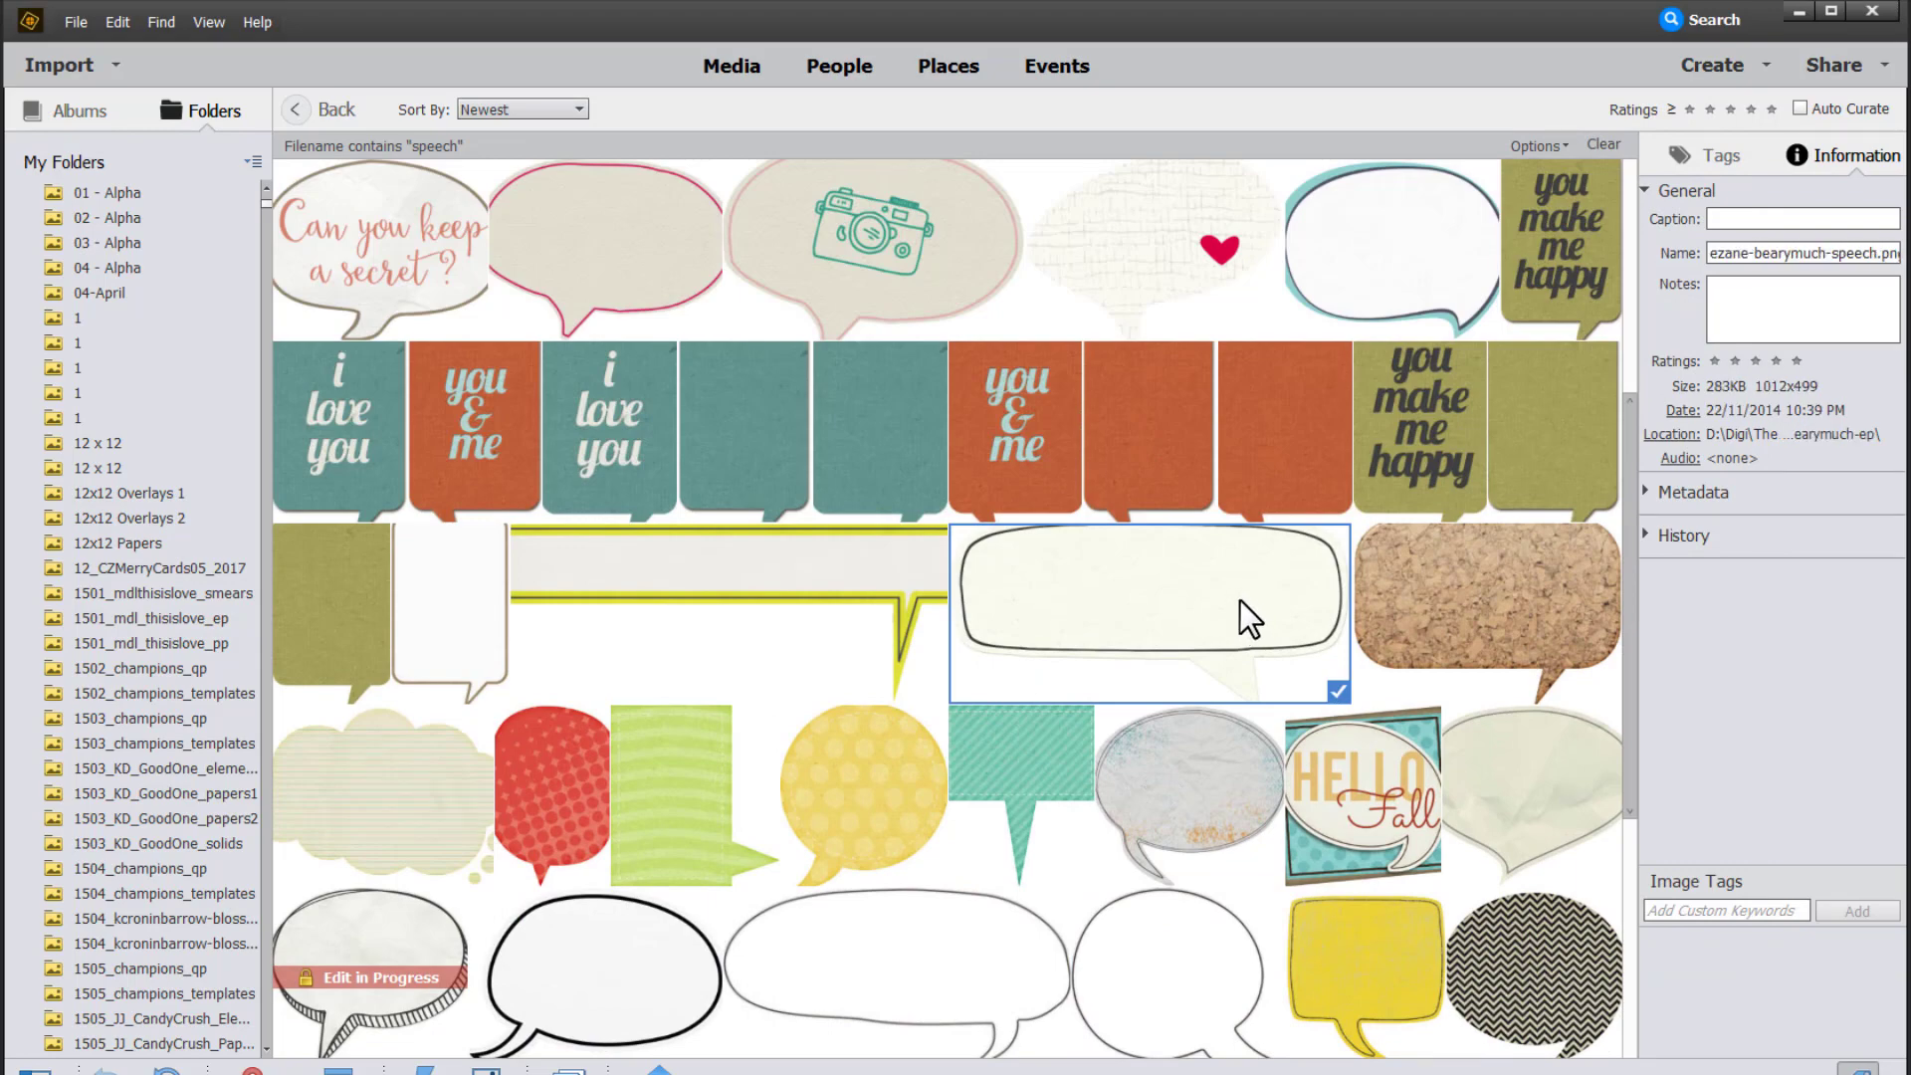
{"action": "scroll", "coordinate": [1158, 378], "scroll_direction": "up", "scroll_amount": 3}
{"action": "left_click", "coordinate": [1529, 408]}
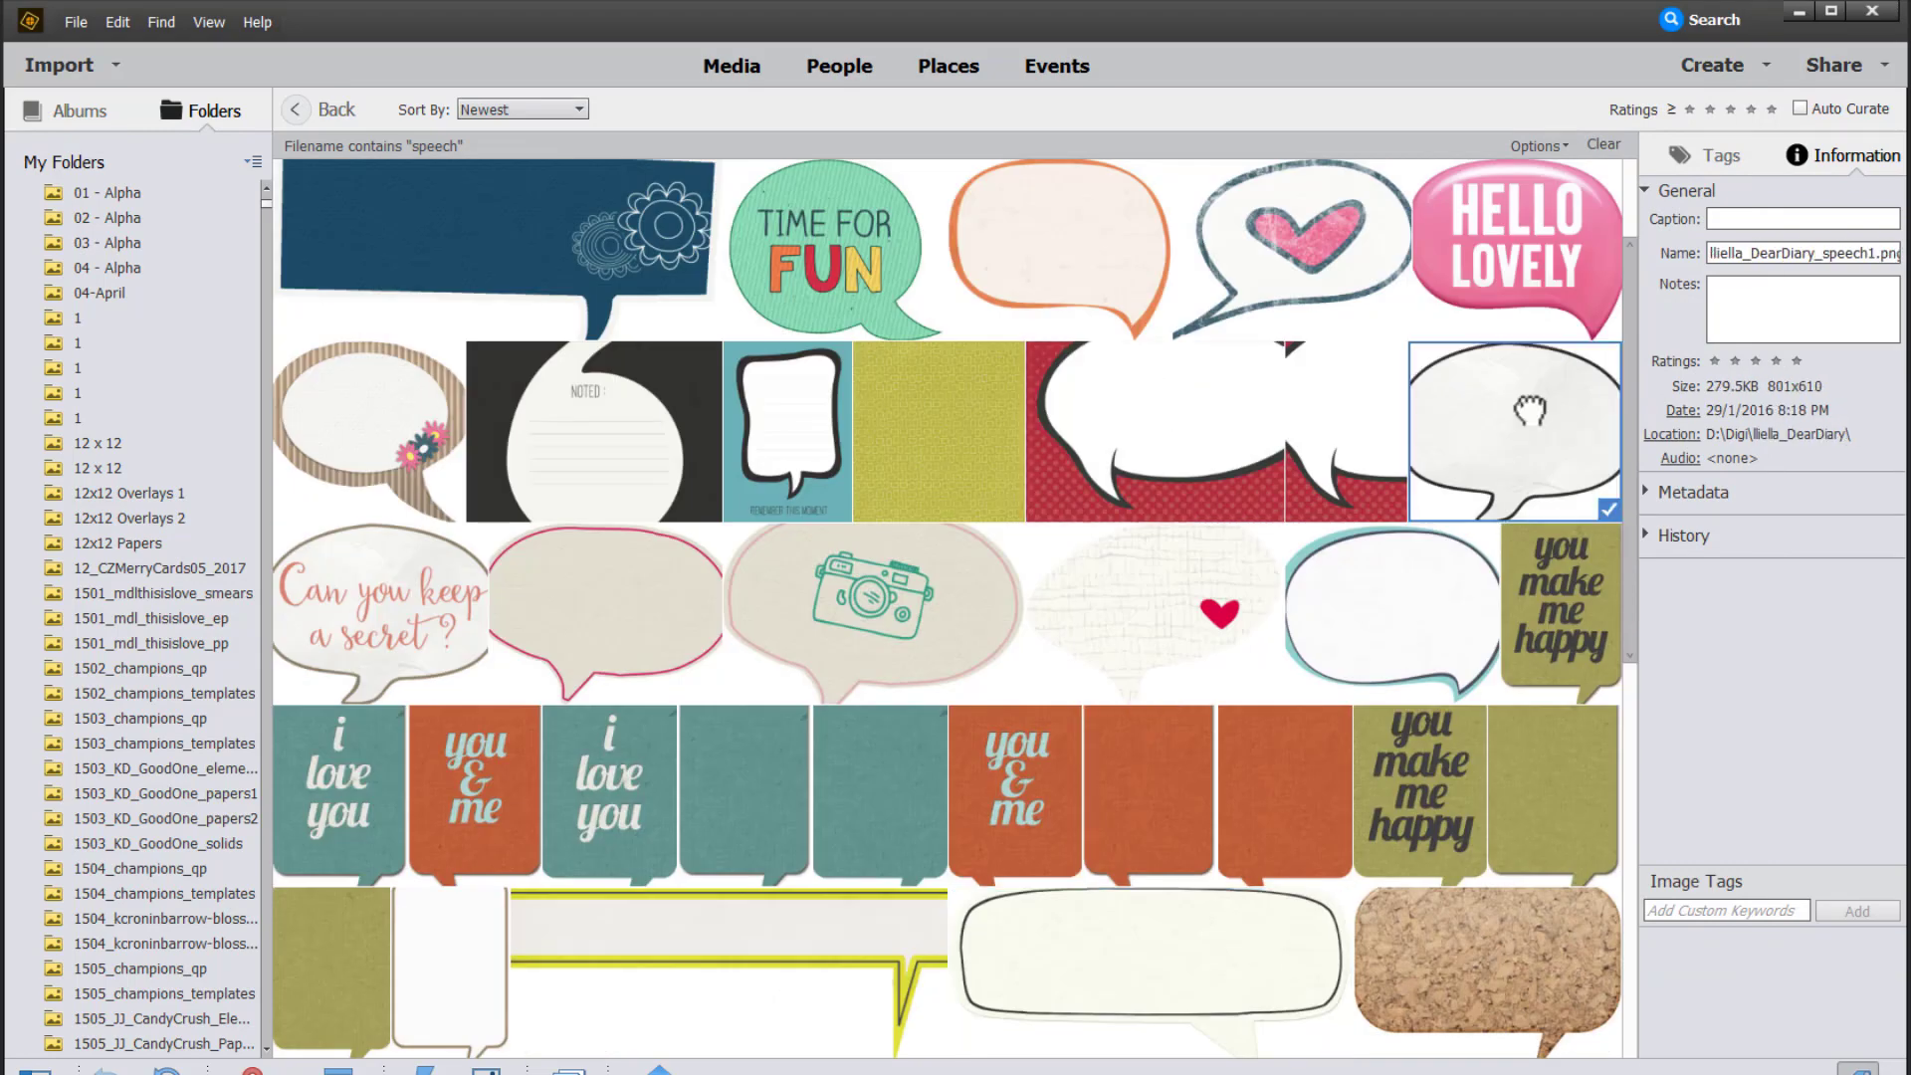
{"action": "left_click_drag", "start_coordinate": [1526, 410], "coordinate": [174, 1025]}
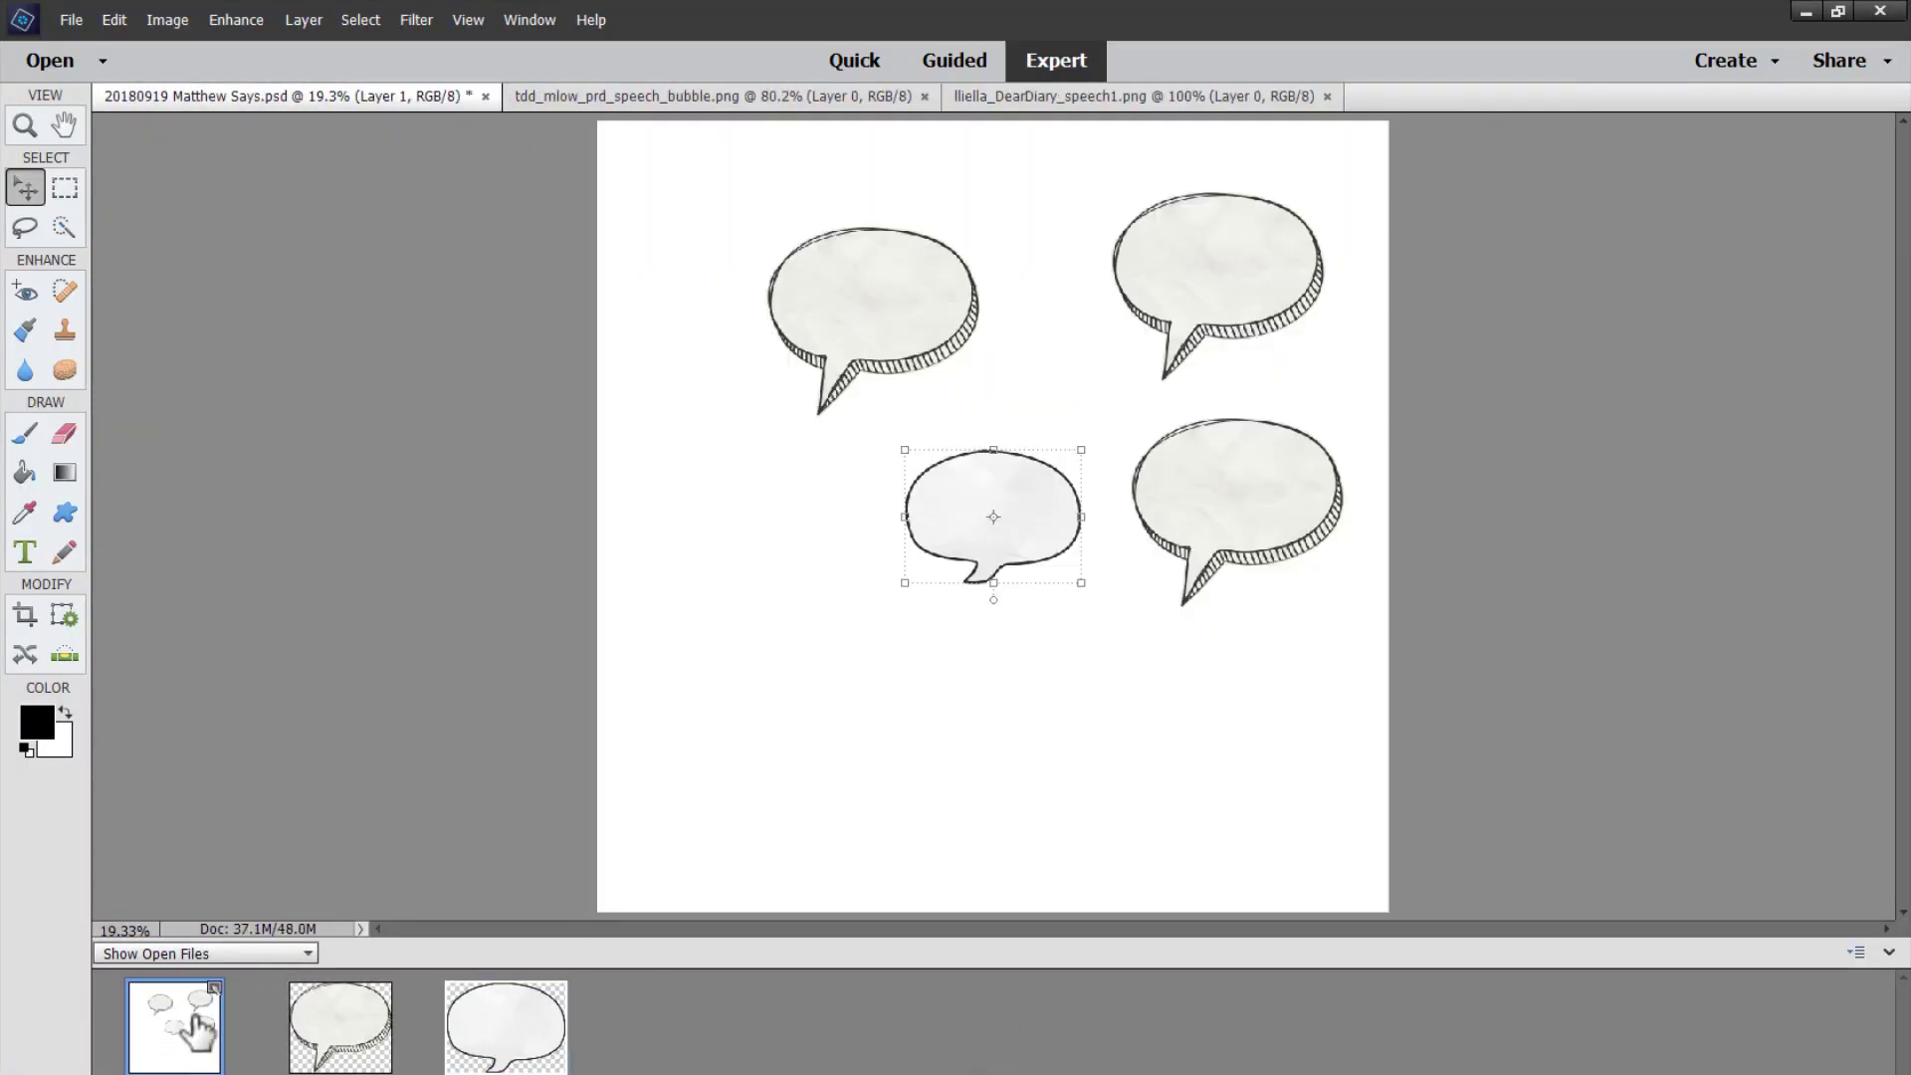
Move the plain bubble up between the hatched ones and shift the upper-left hatched bubble up and to the right.
{"action": "left_click_drag", "start_coordinate": [1065, 492], "coordinate": [1081, 413]}
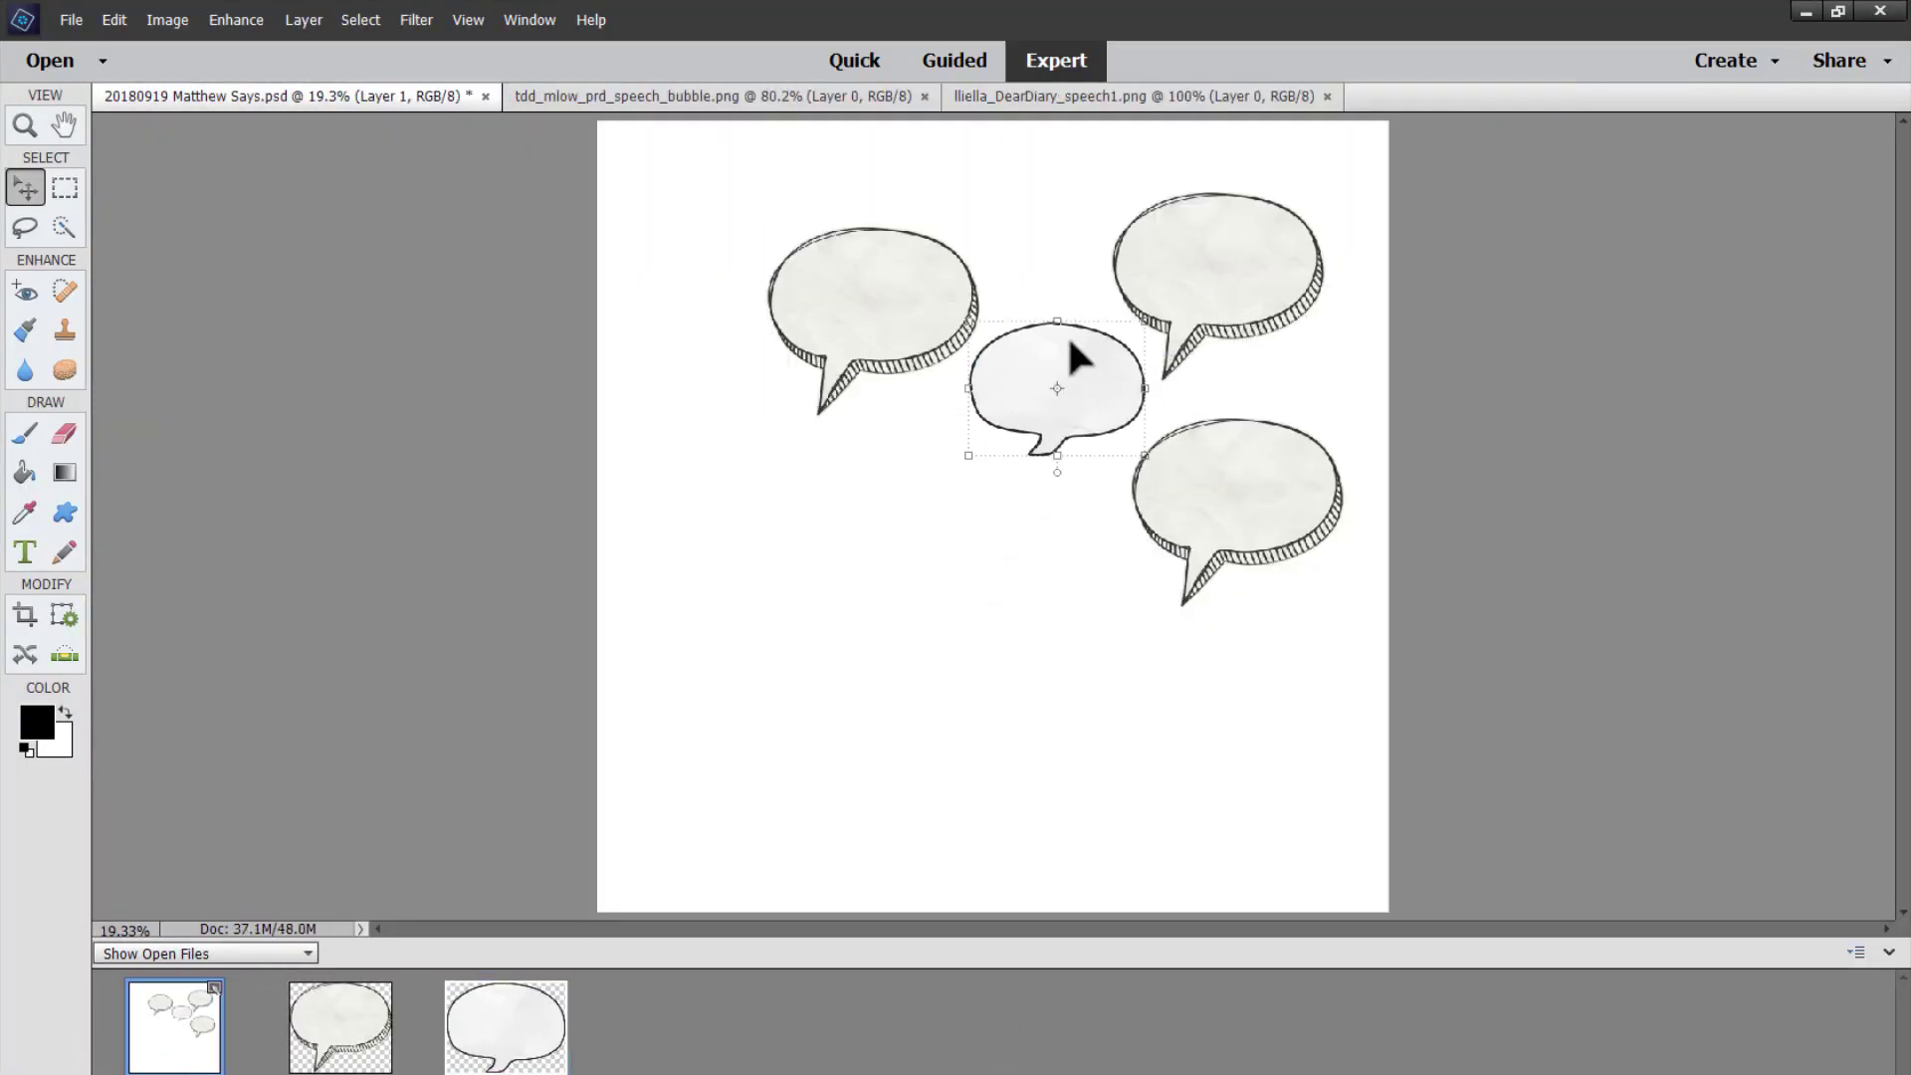
{"action": "left_click_drag", "start_coordinate": [840, 353], "coordinate": [911, 309]}
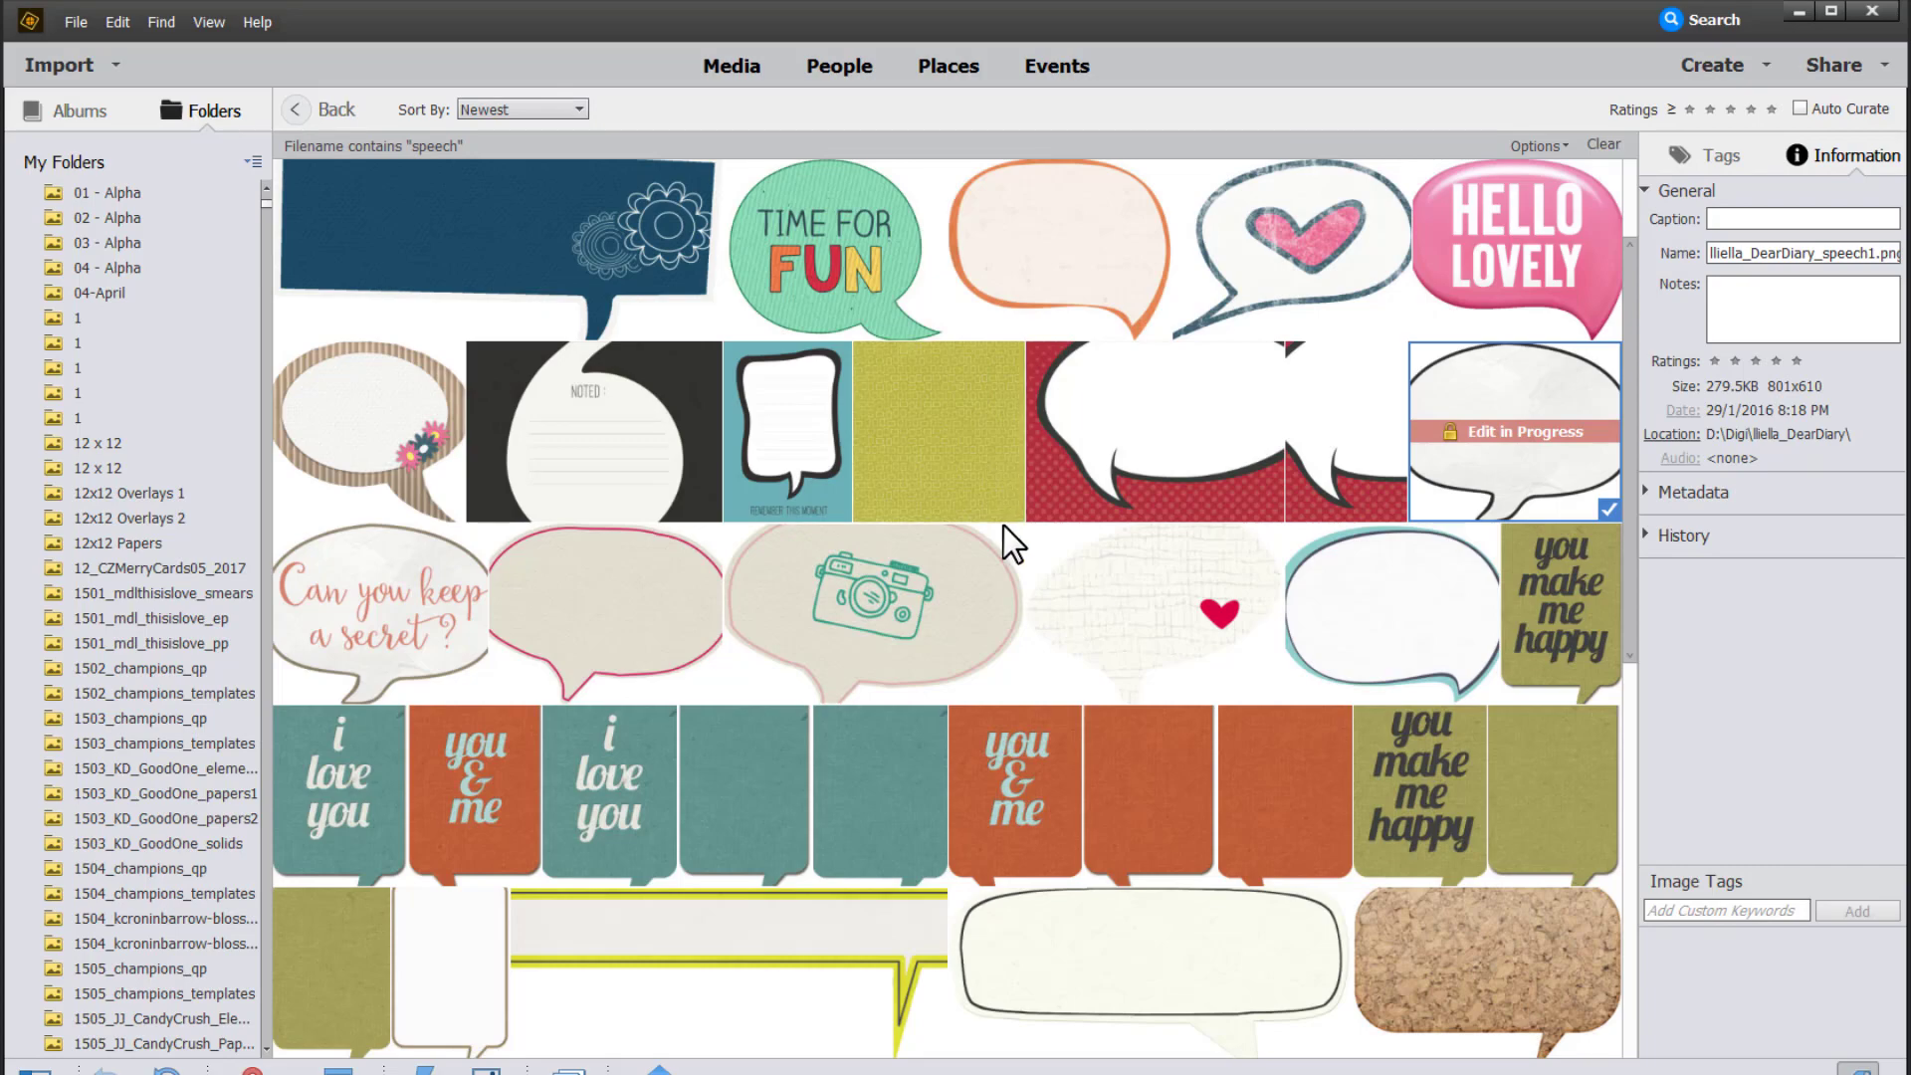
Try the wide ezane-bearymuch-speech.png bubble on the page and delete its layer.
{"action": "left_click_drag", "start_coordinate": [1108, 1003], "coordinate": [889, 957]}
{"action": "left_click_drag", "start_coordinate": [593, 448], "coordinate": [175, 1025]}
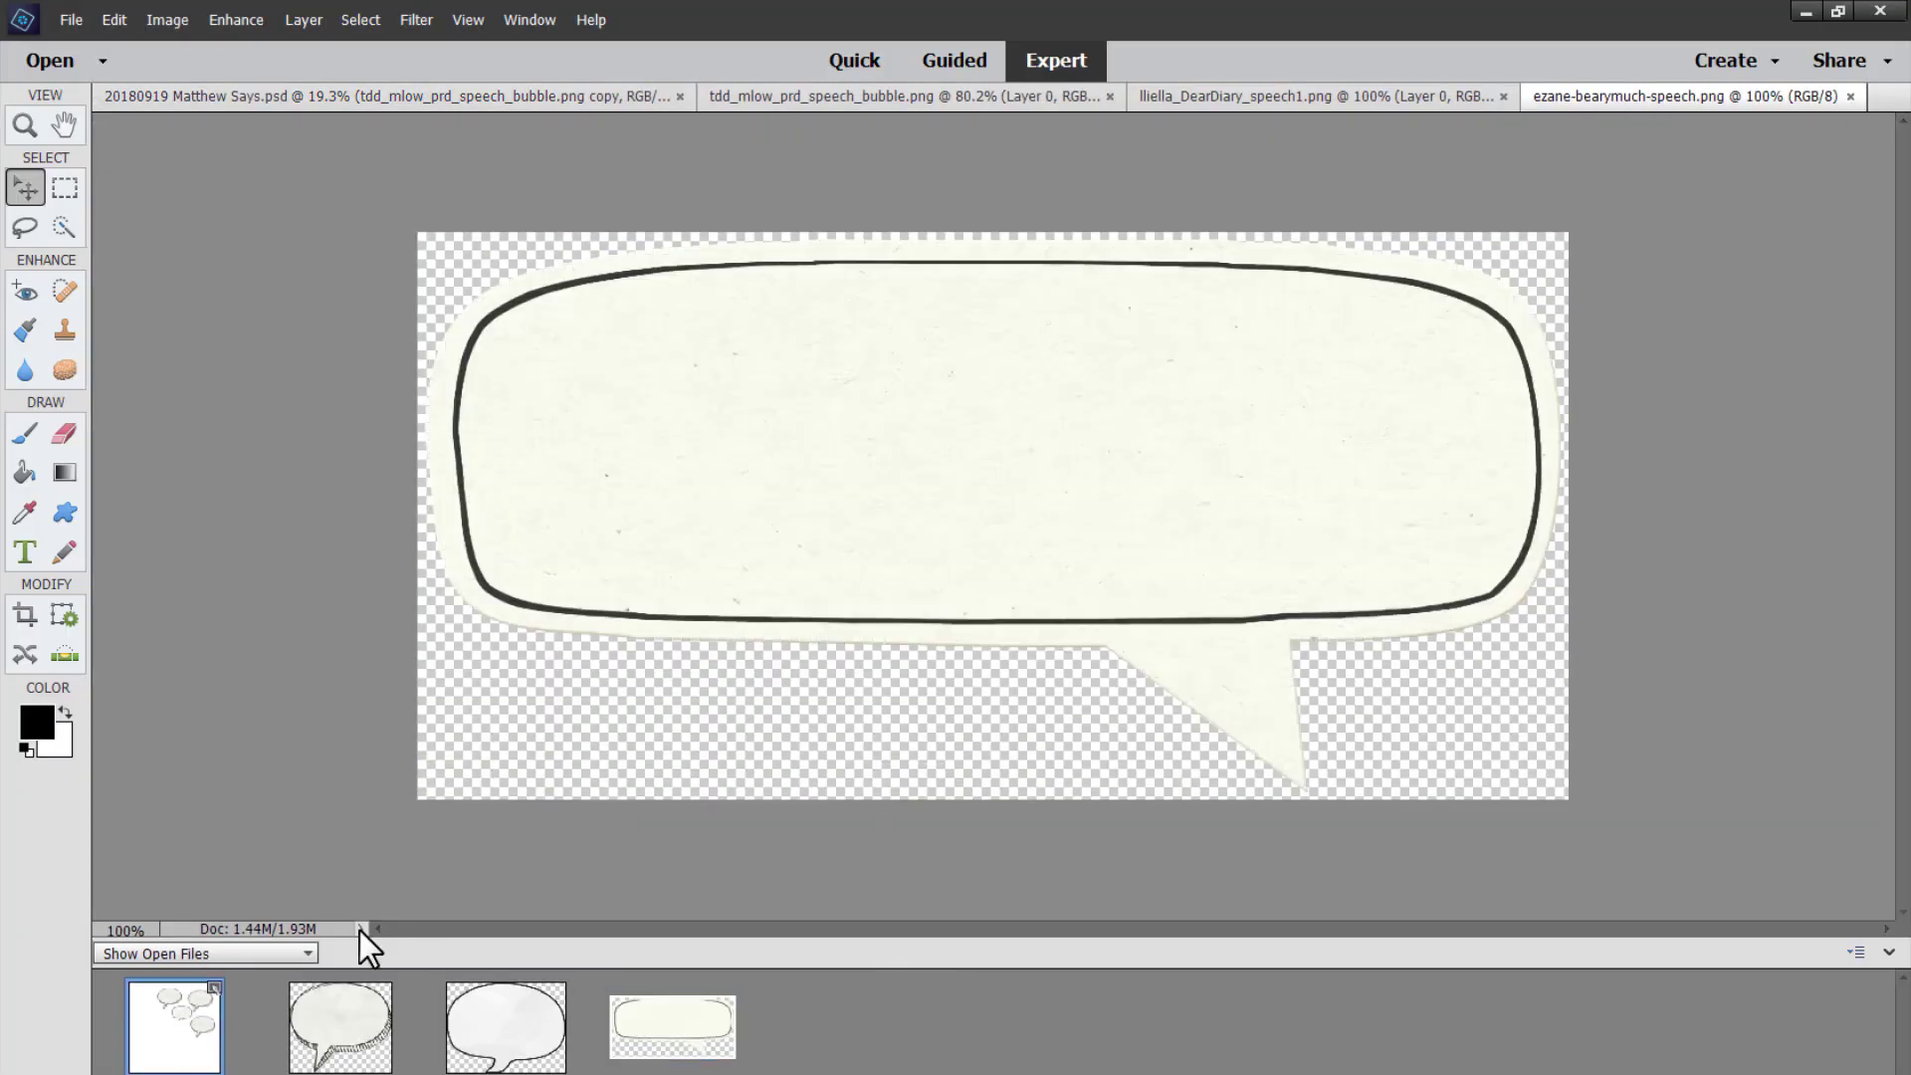
{"action": "key", "text": "Delete"}
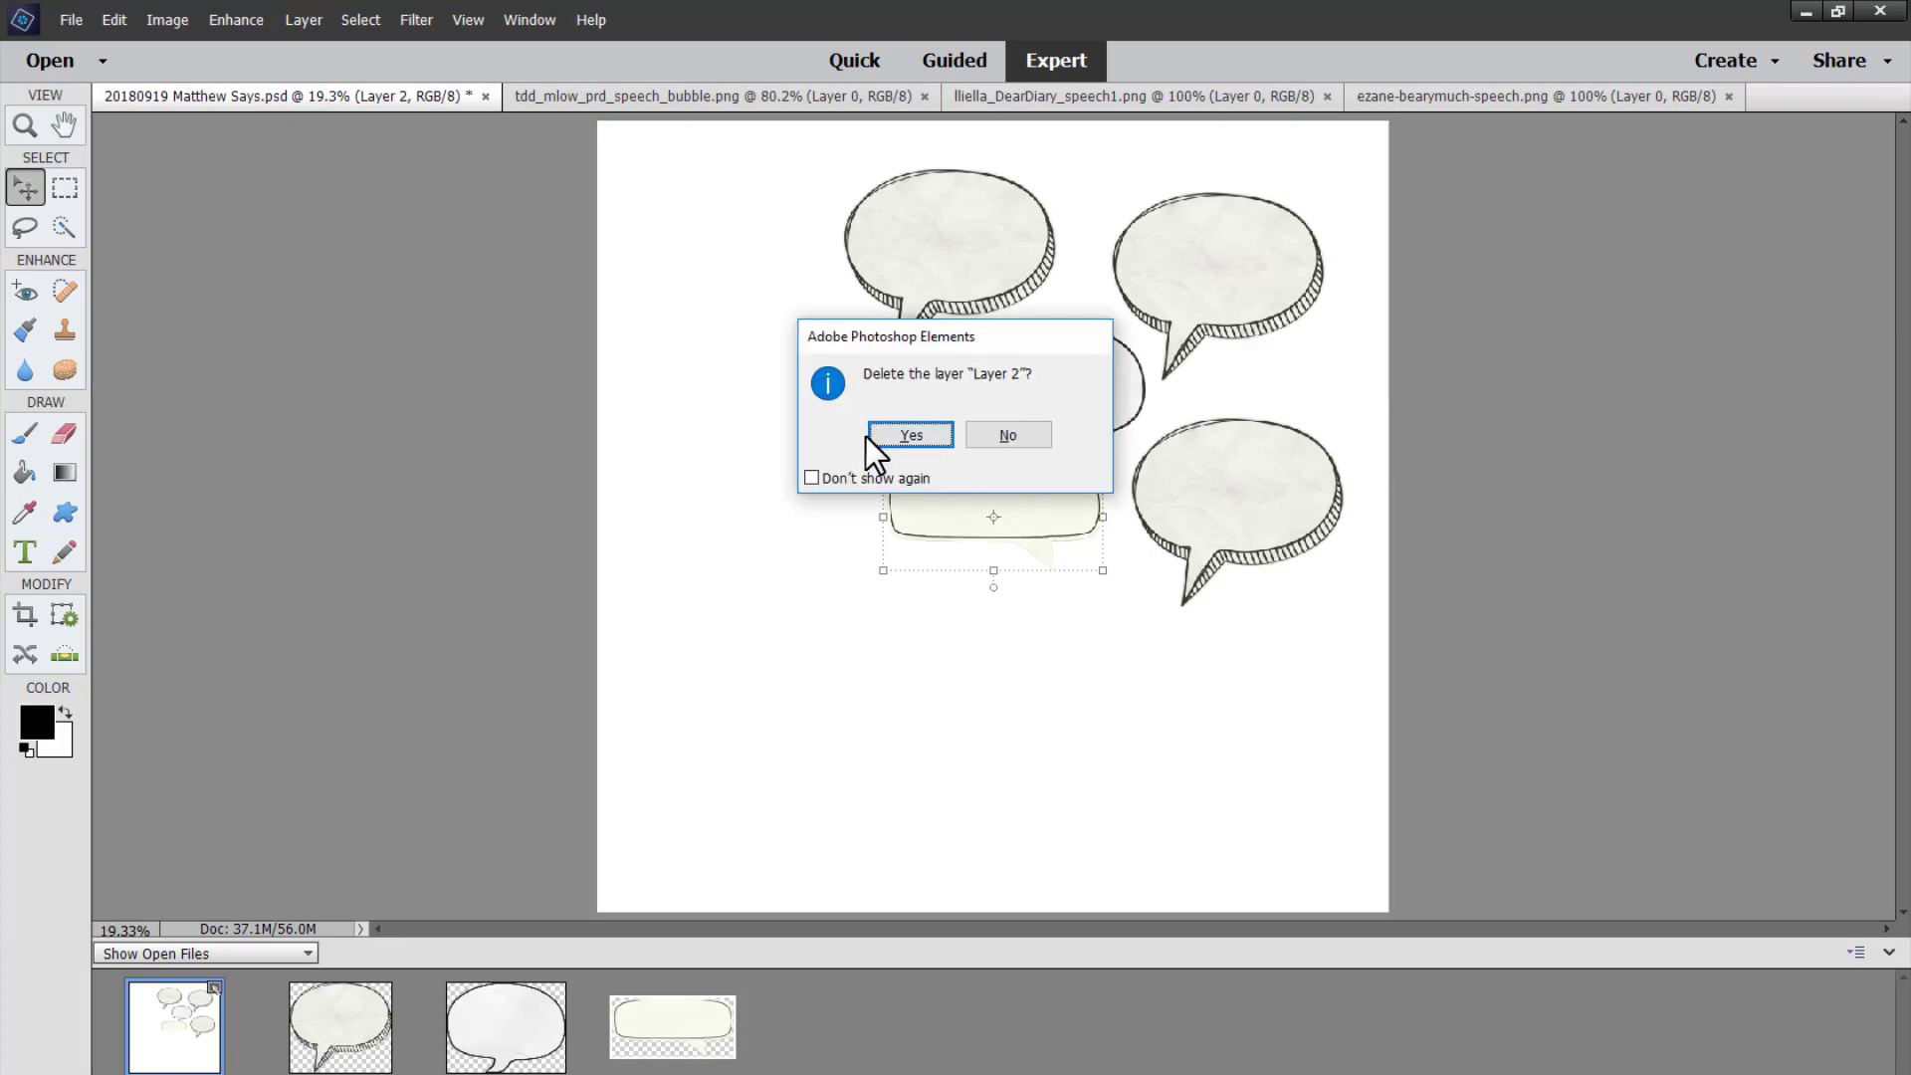
{"action": "left_click", "coordinate": [896, 436]}
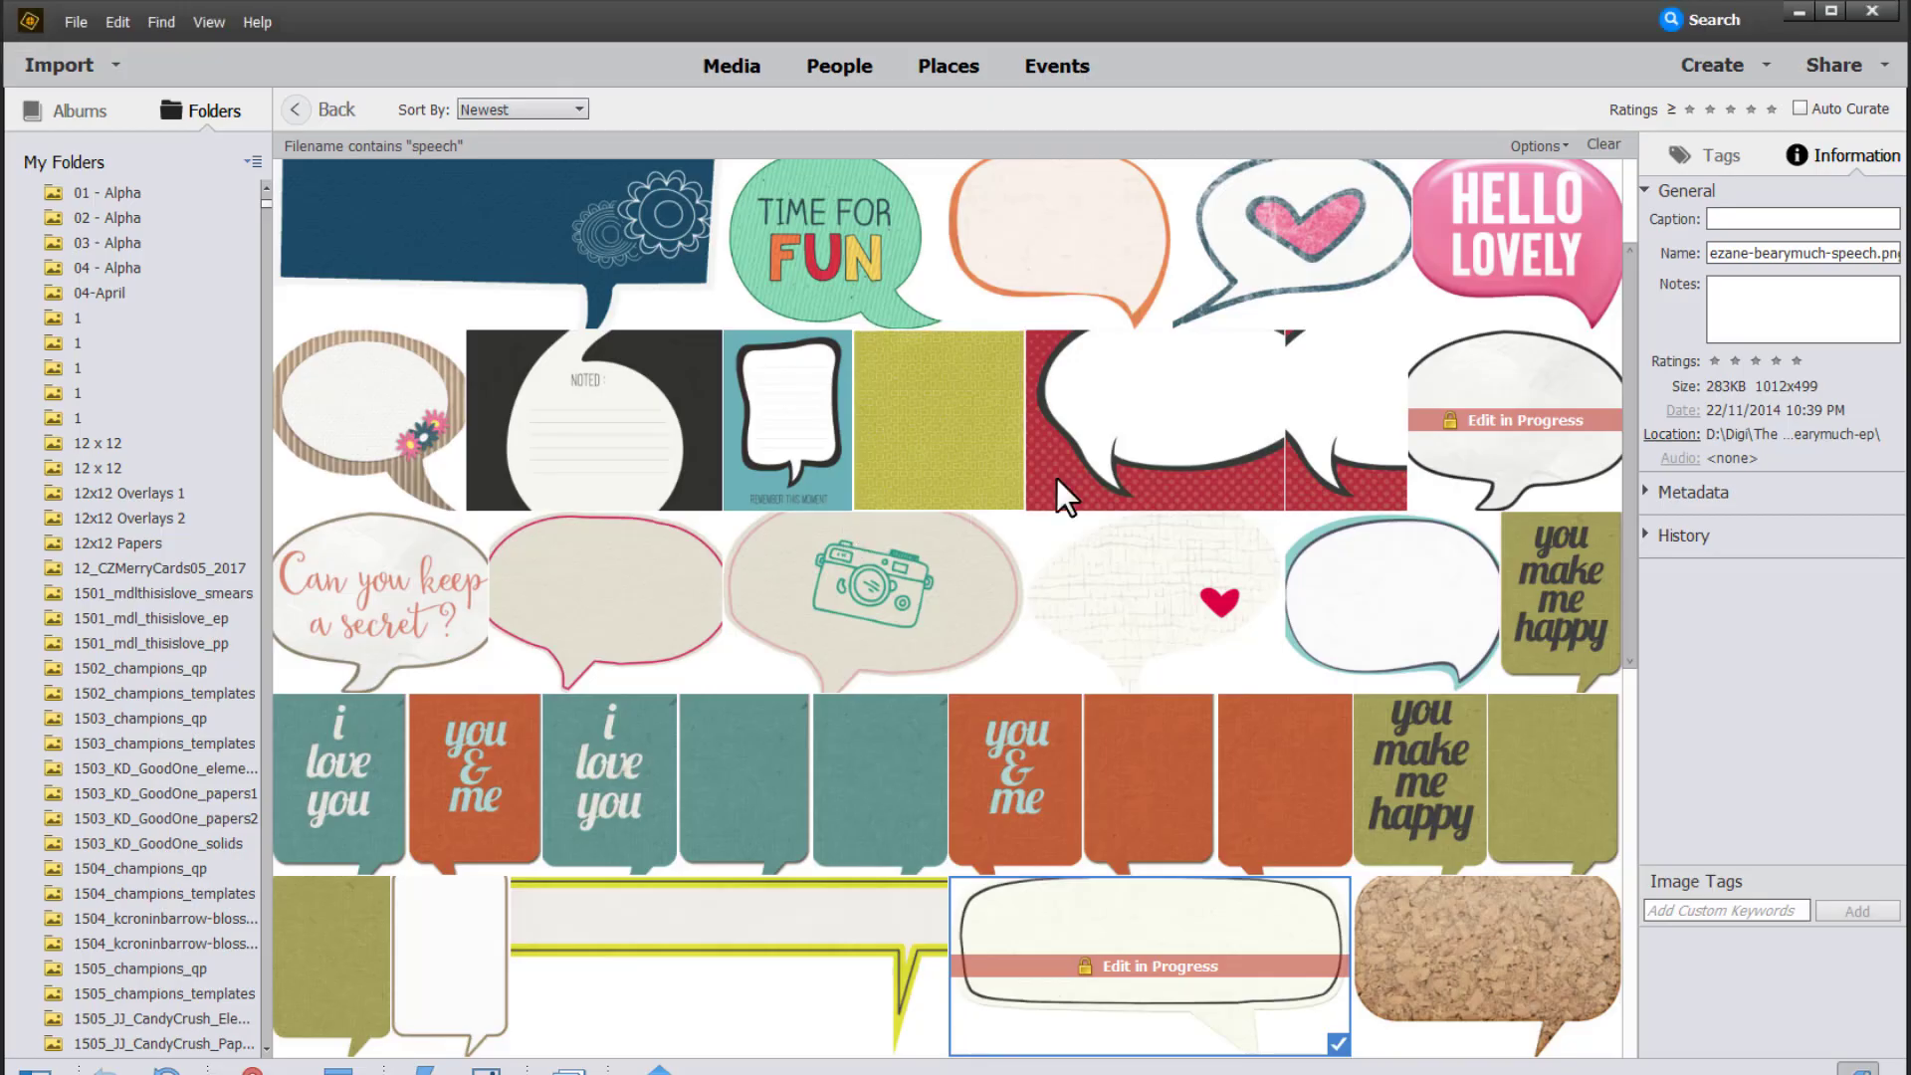
Duplicate the selected hatched and plain bubbles together, placing the copies below and to the left of the originals.
{"action": "scroll", "coordinate": [1057, 480], "scroll_direction": "up", "scroll_amount": 2}
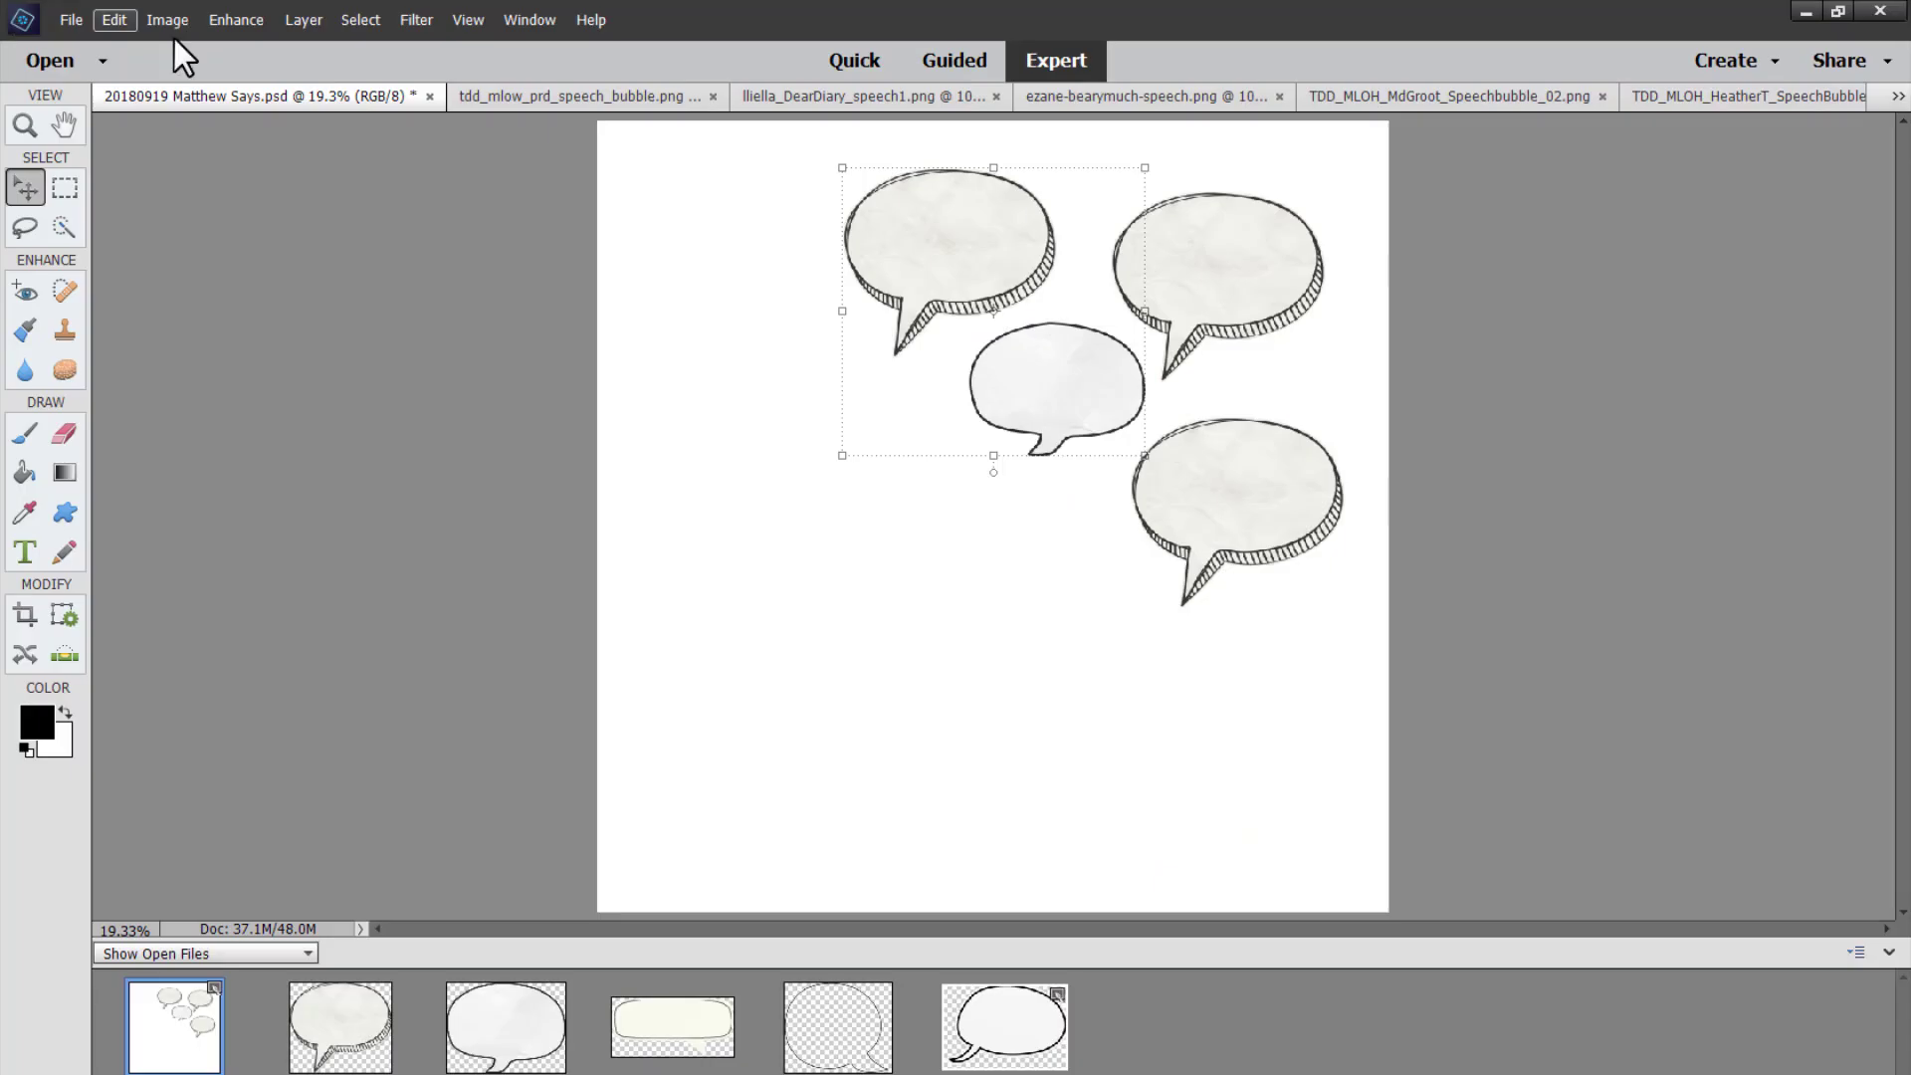
{"action": "left_click_drag", "start_coordinate": [938, 249], "coordinate": [773, 419]}
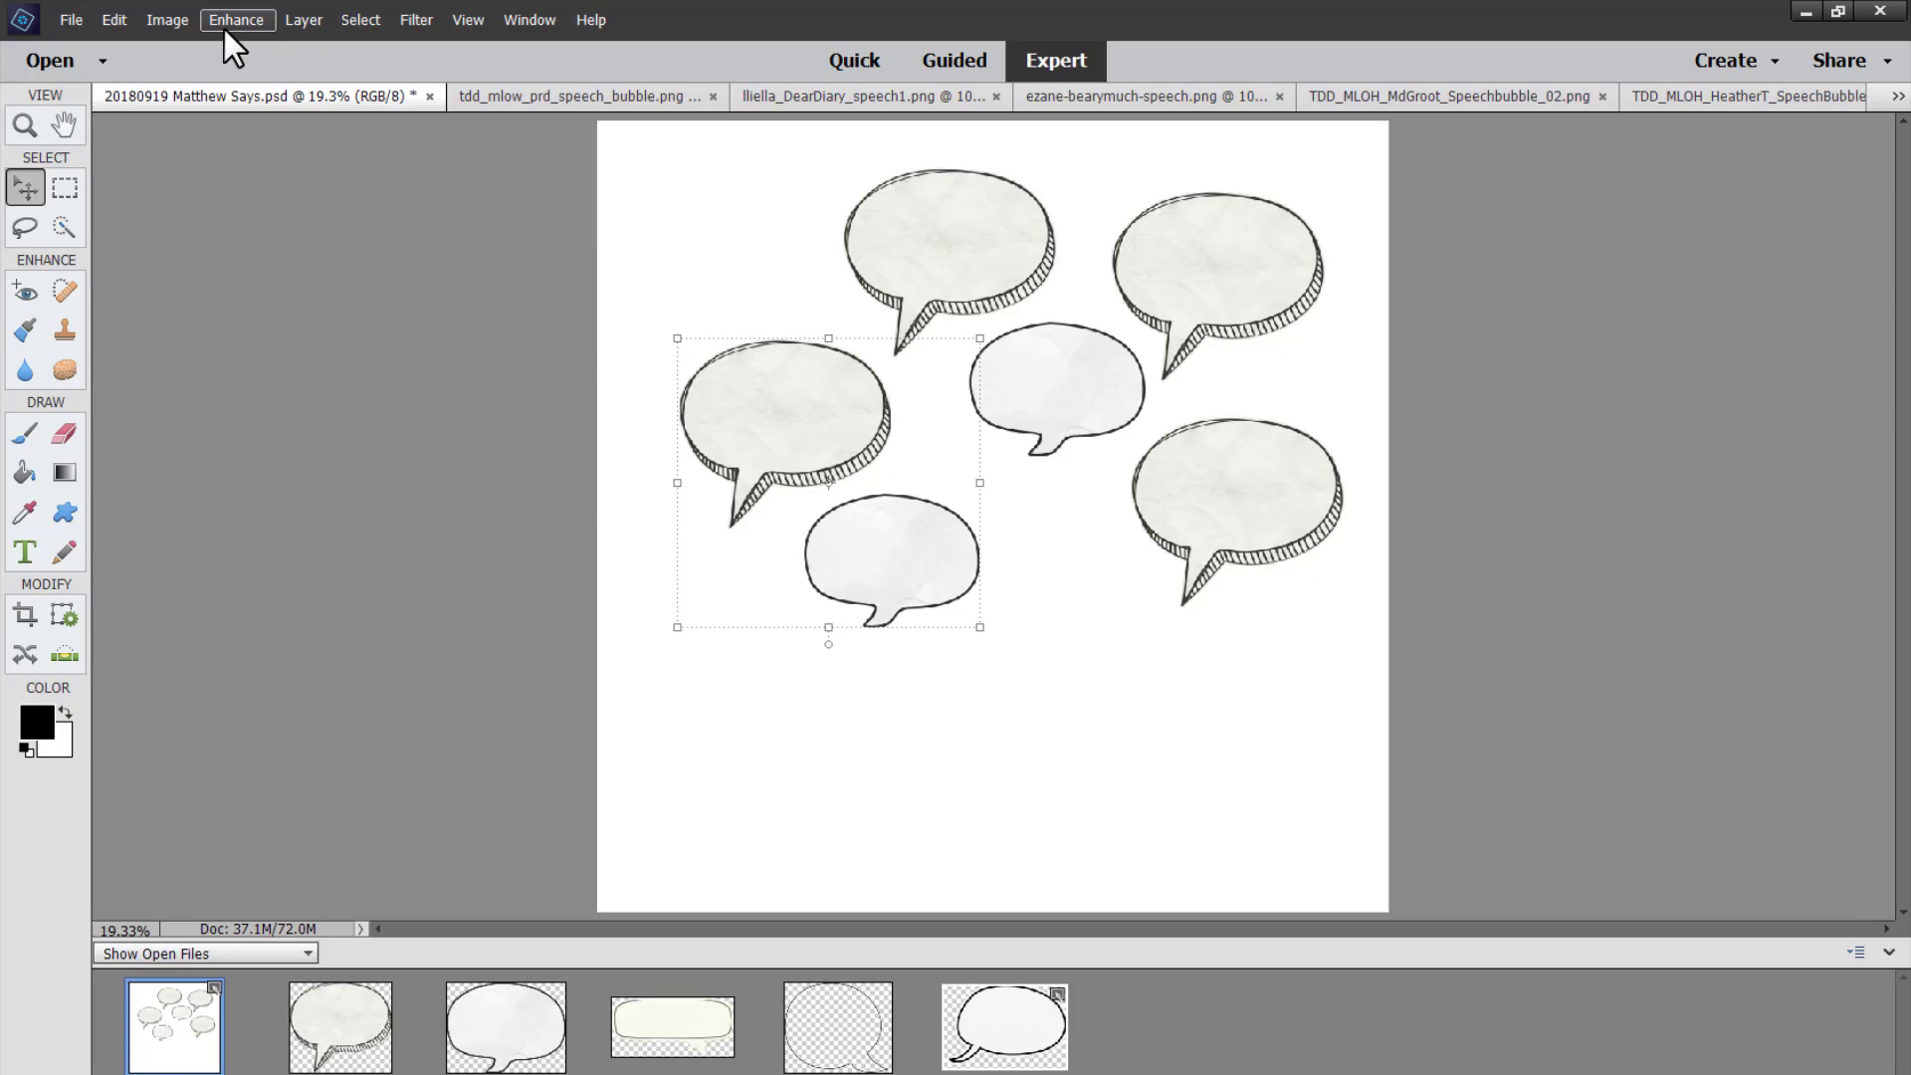
Try flipping the whole image horizontally and undo the flip.
{"action": "left_click", "coordinate": [179, 20]}
{"action": "mouse_move", "coordinate": [269, 48]}
{"action": "left_click", "coordinate": [518, 130]}
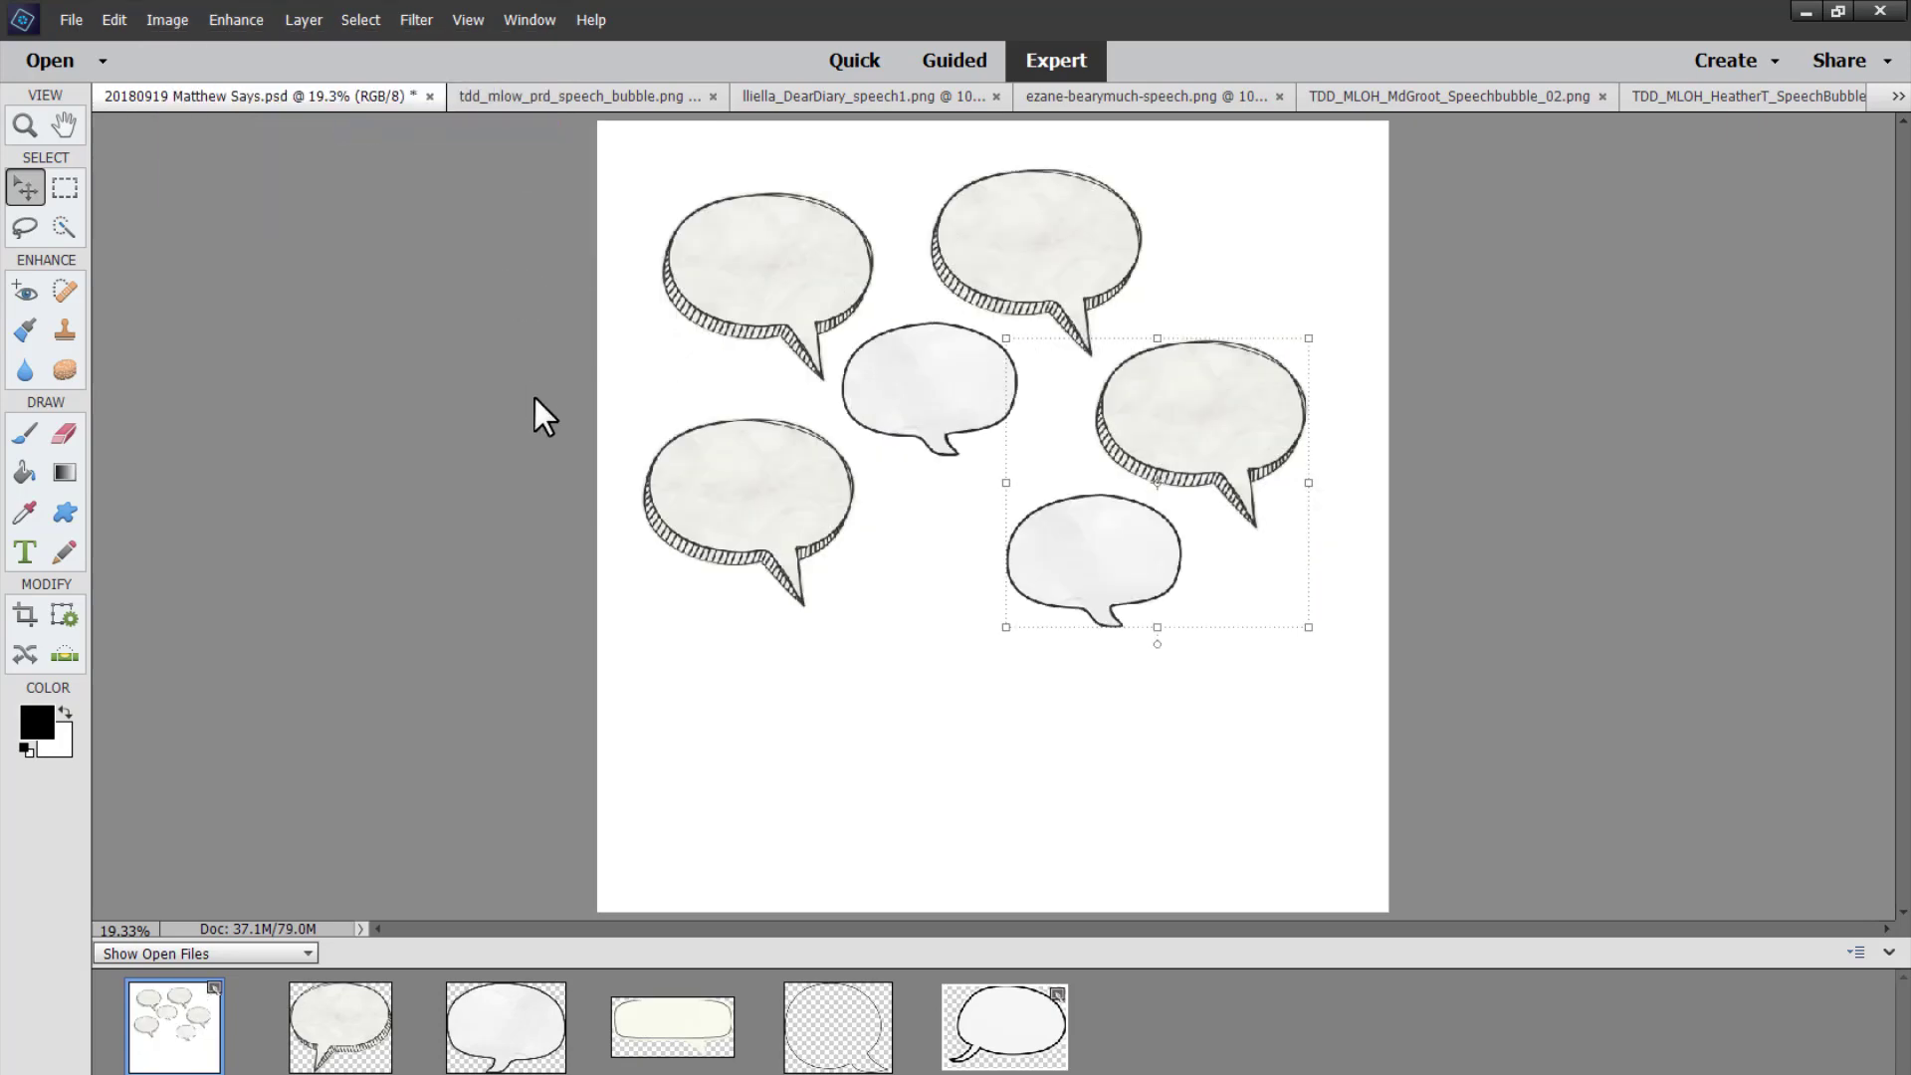
{"action": "key", "text": "ctrl+z"}
Flip only the two selected bubble copy layers horizontally.
{"action": "left_click", "coordinate": [302, 20]}
{"action": "mouse_move", "coordinate": [167, 20]}
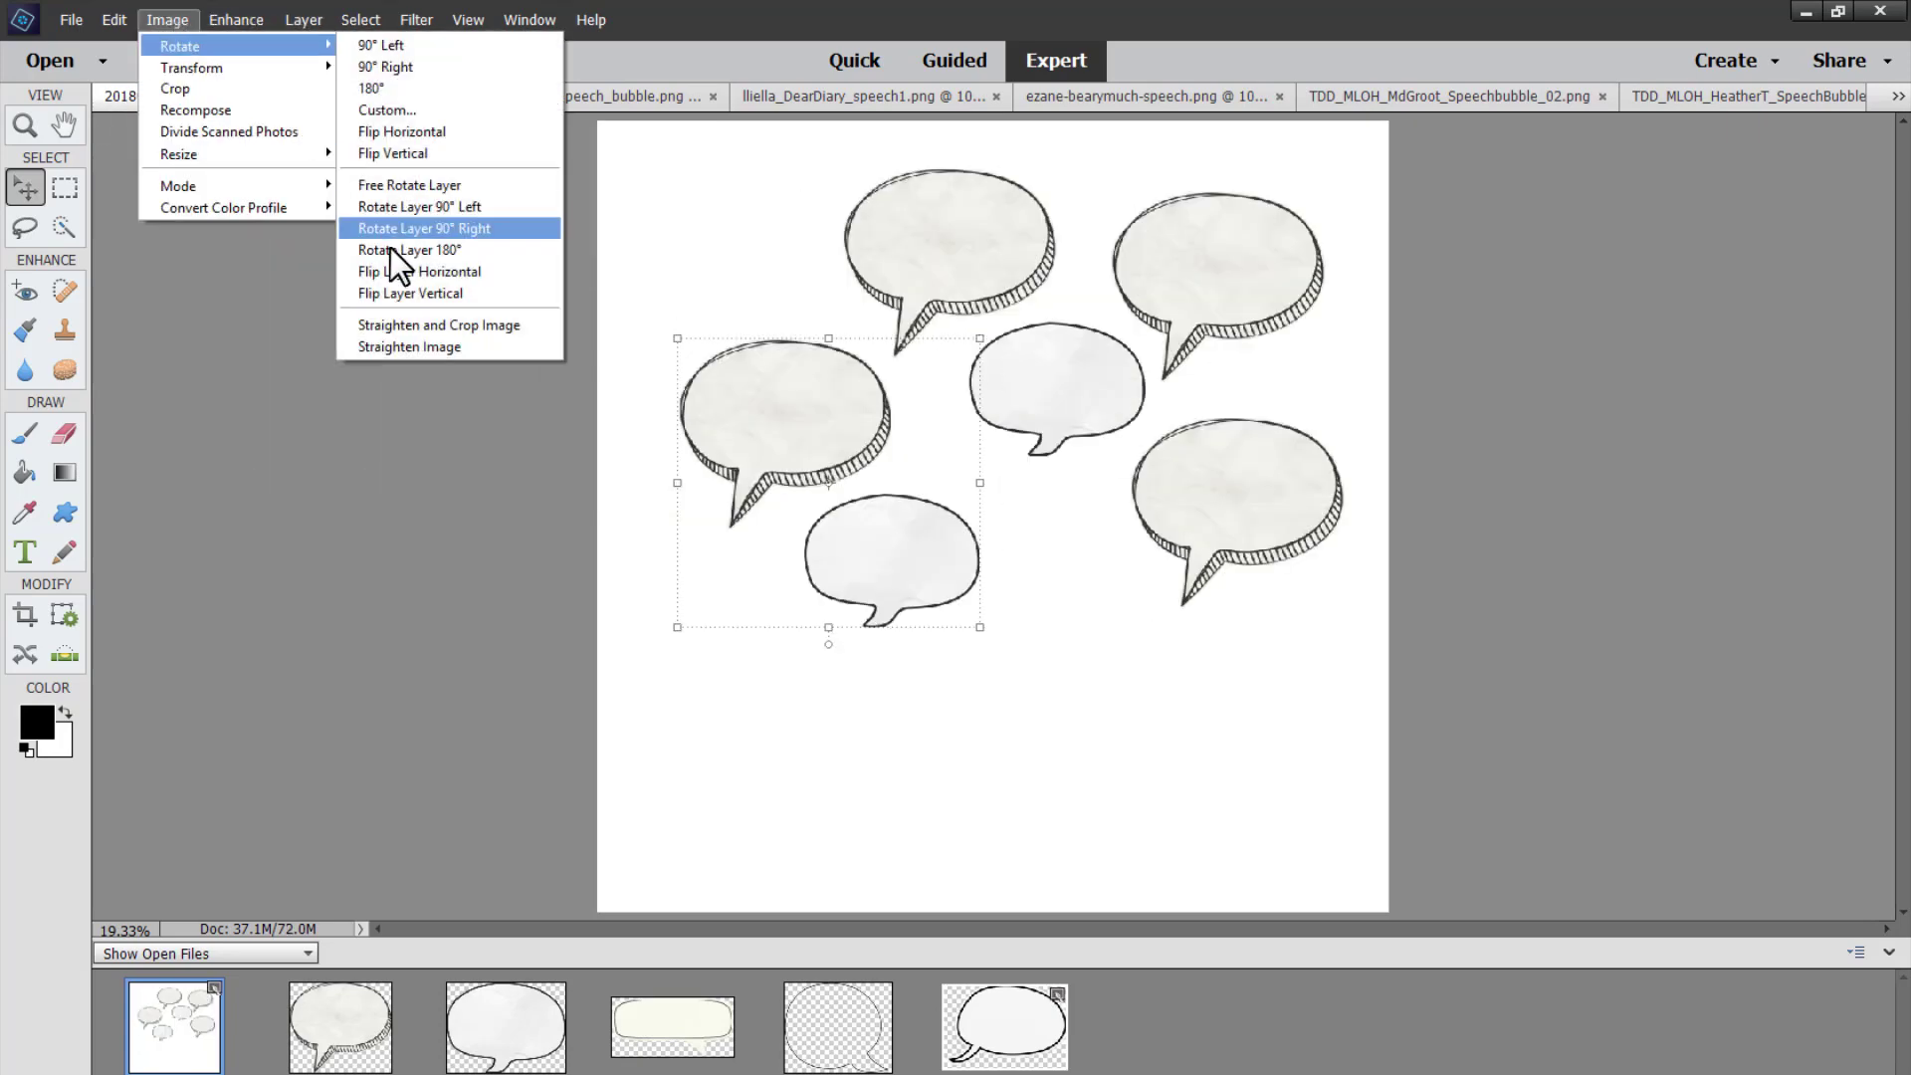
{"action": "left_click", "coordinate": [404, 271]}
Switch to the Organizer and check the file details and folder location of the red 6x4 speech bubble card.
{"action": "key", "text": "alt+Tab"}
{"action": "scroll", "coordinate": [648, 386], "scroll_direction": "up", "scroll_amount": 5}
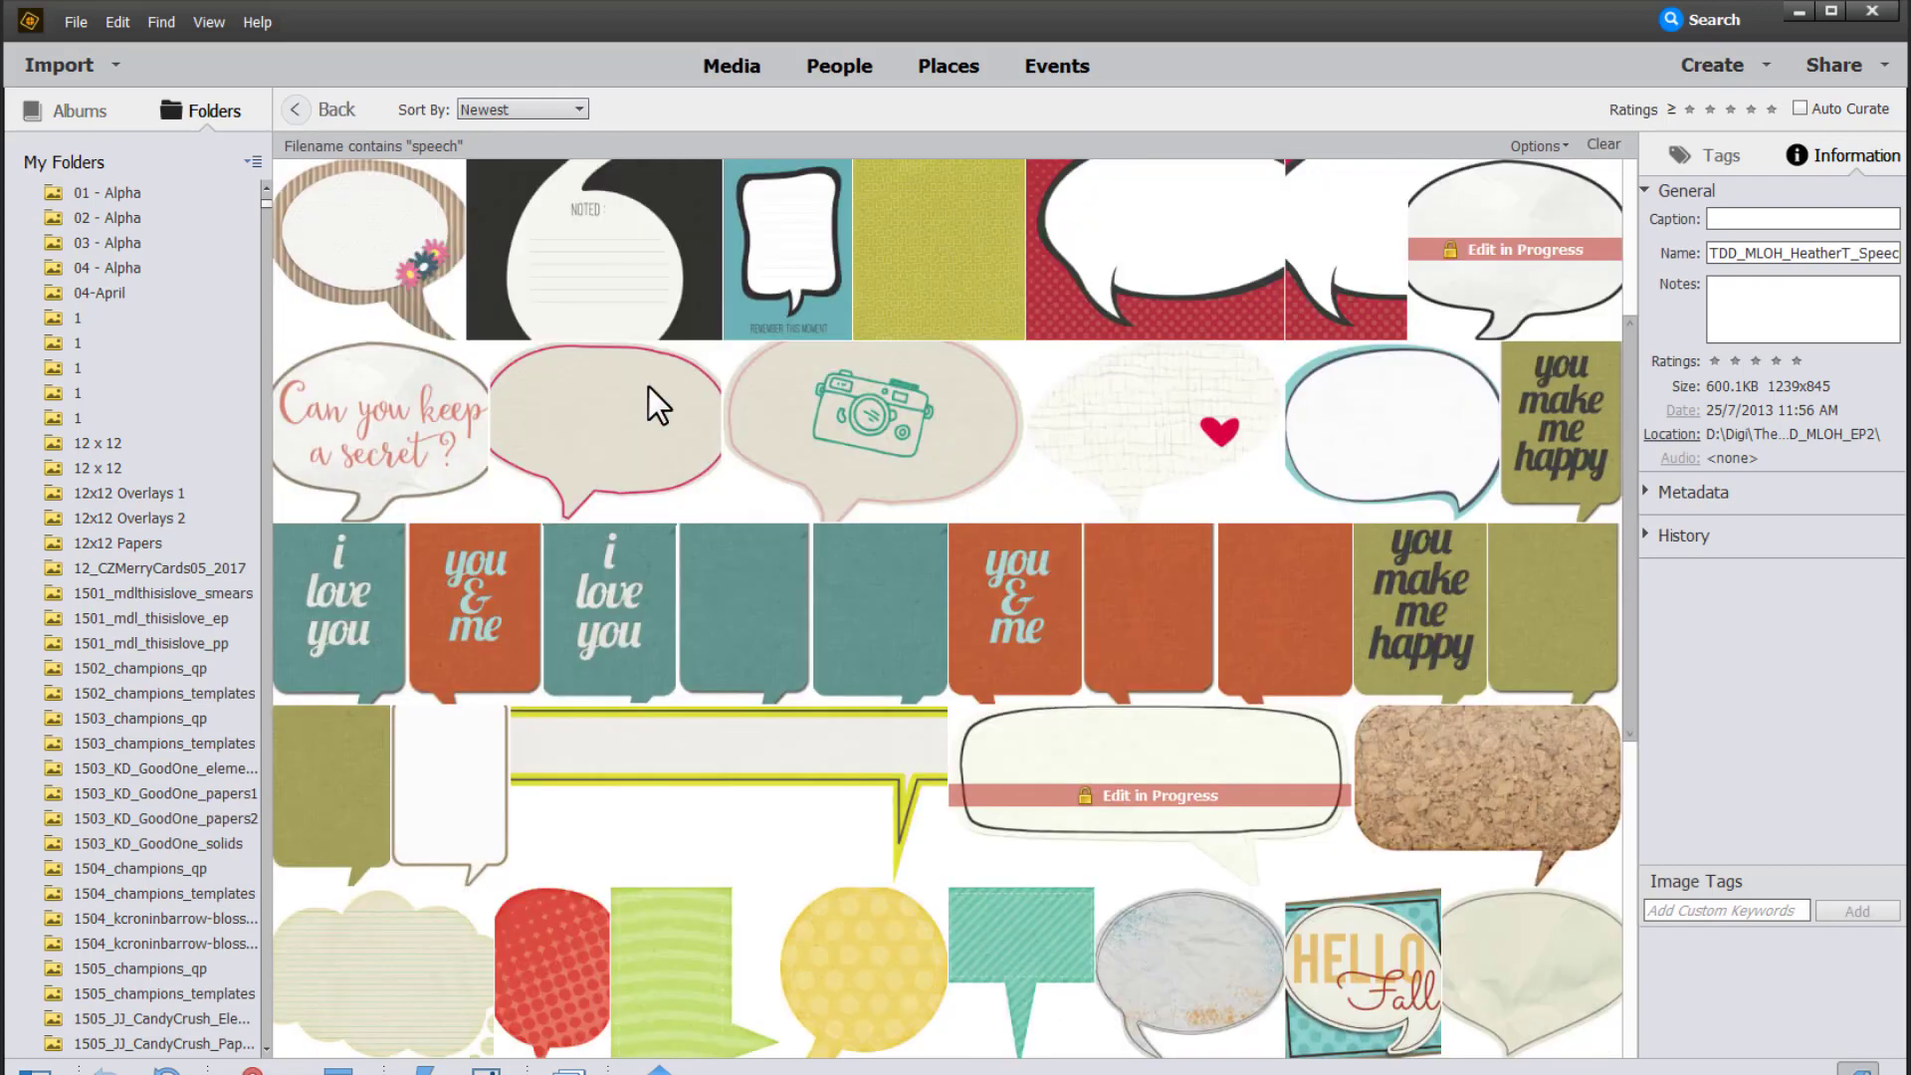
{"action": "left_click", "coordinate": [1145, 627]}
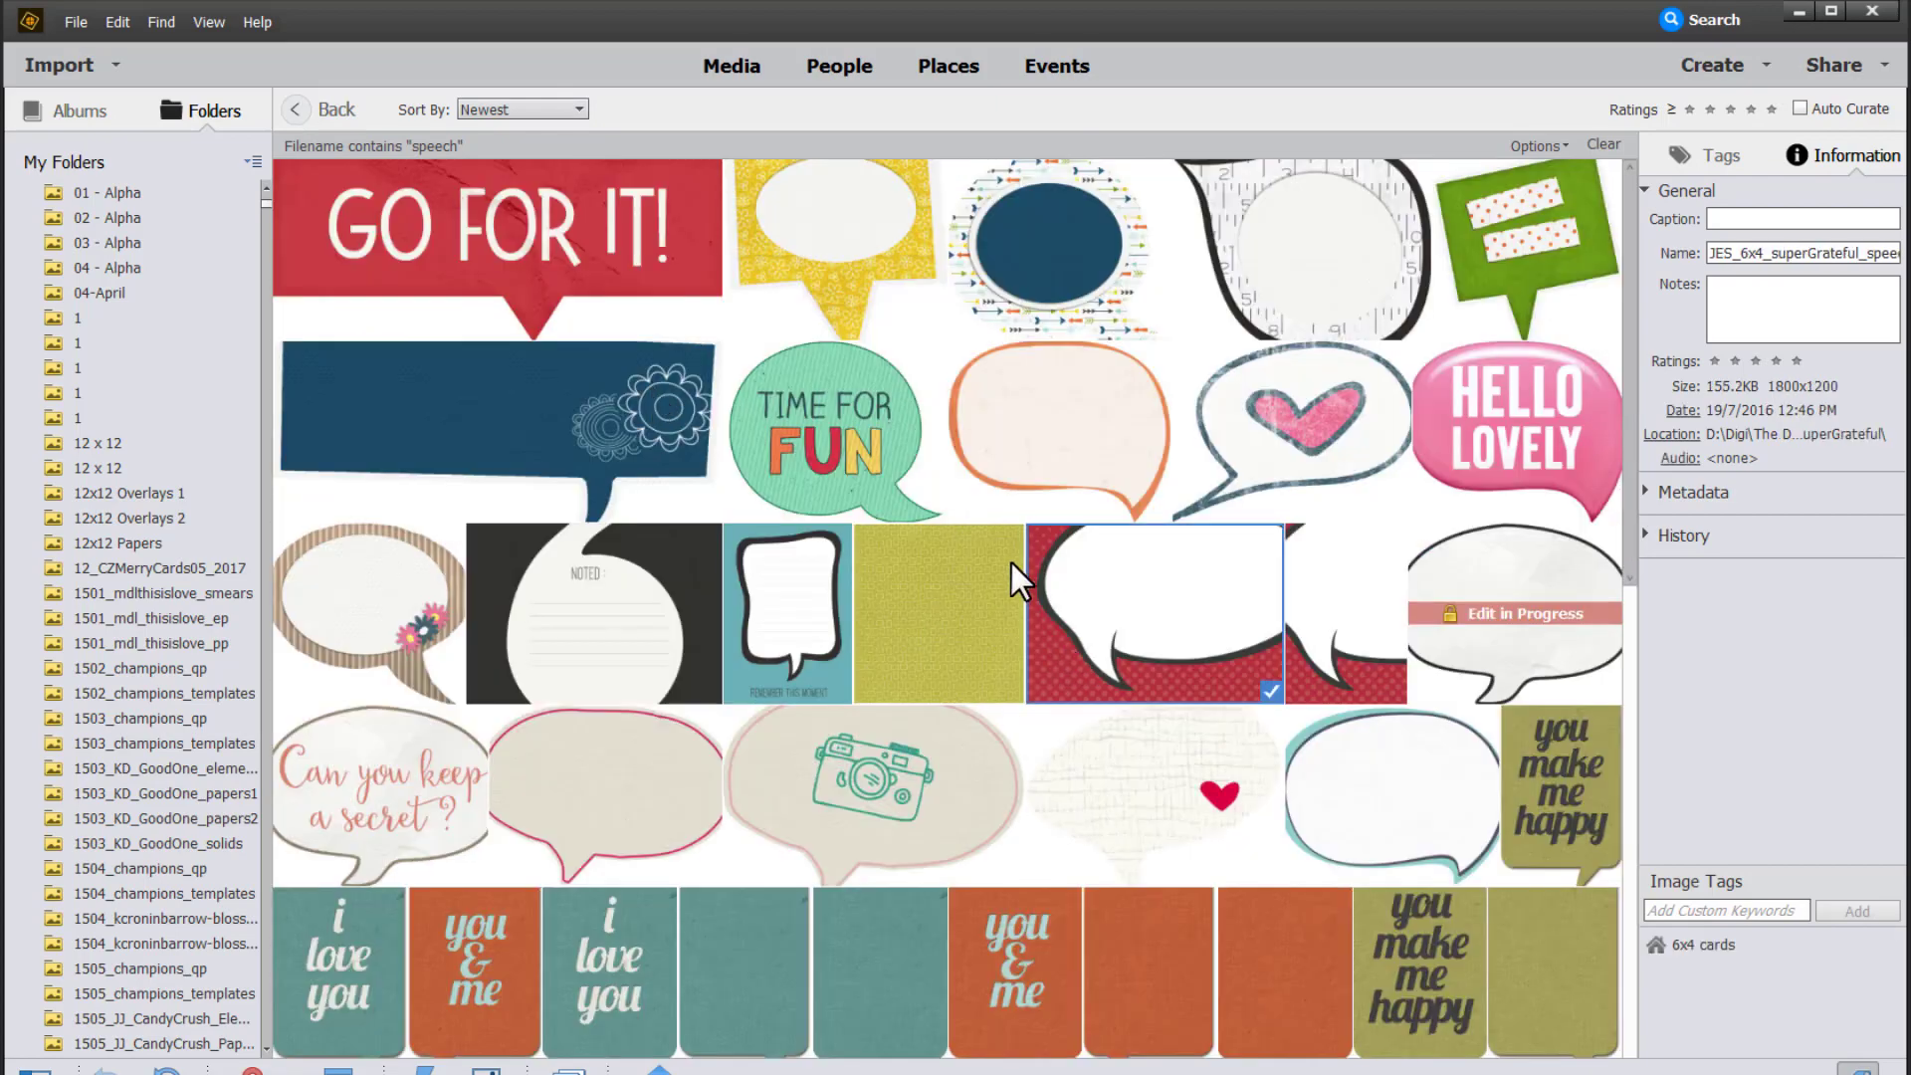
{"action": "left_click", "coordinate": [1692, 435]}
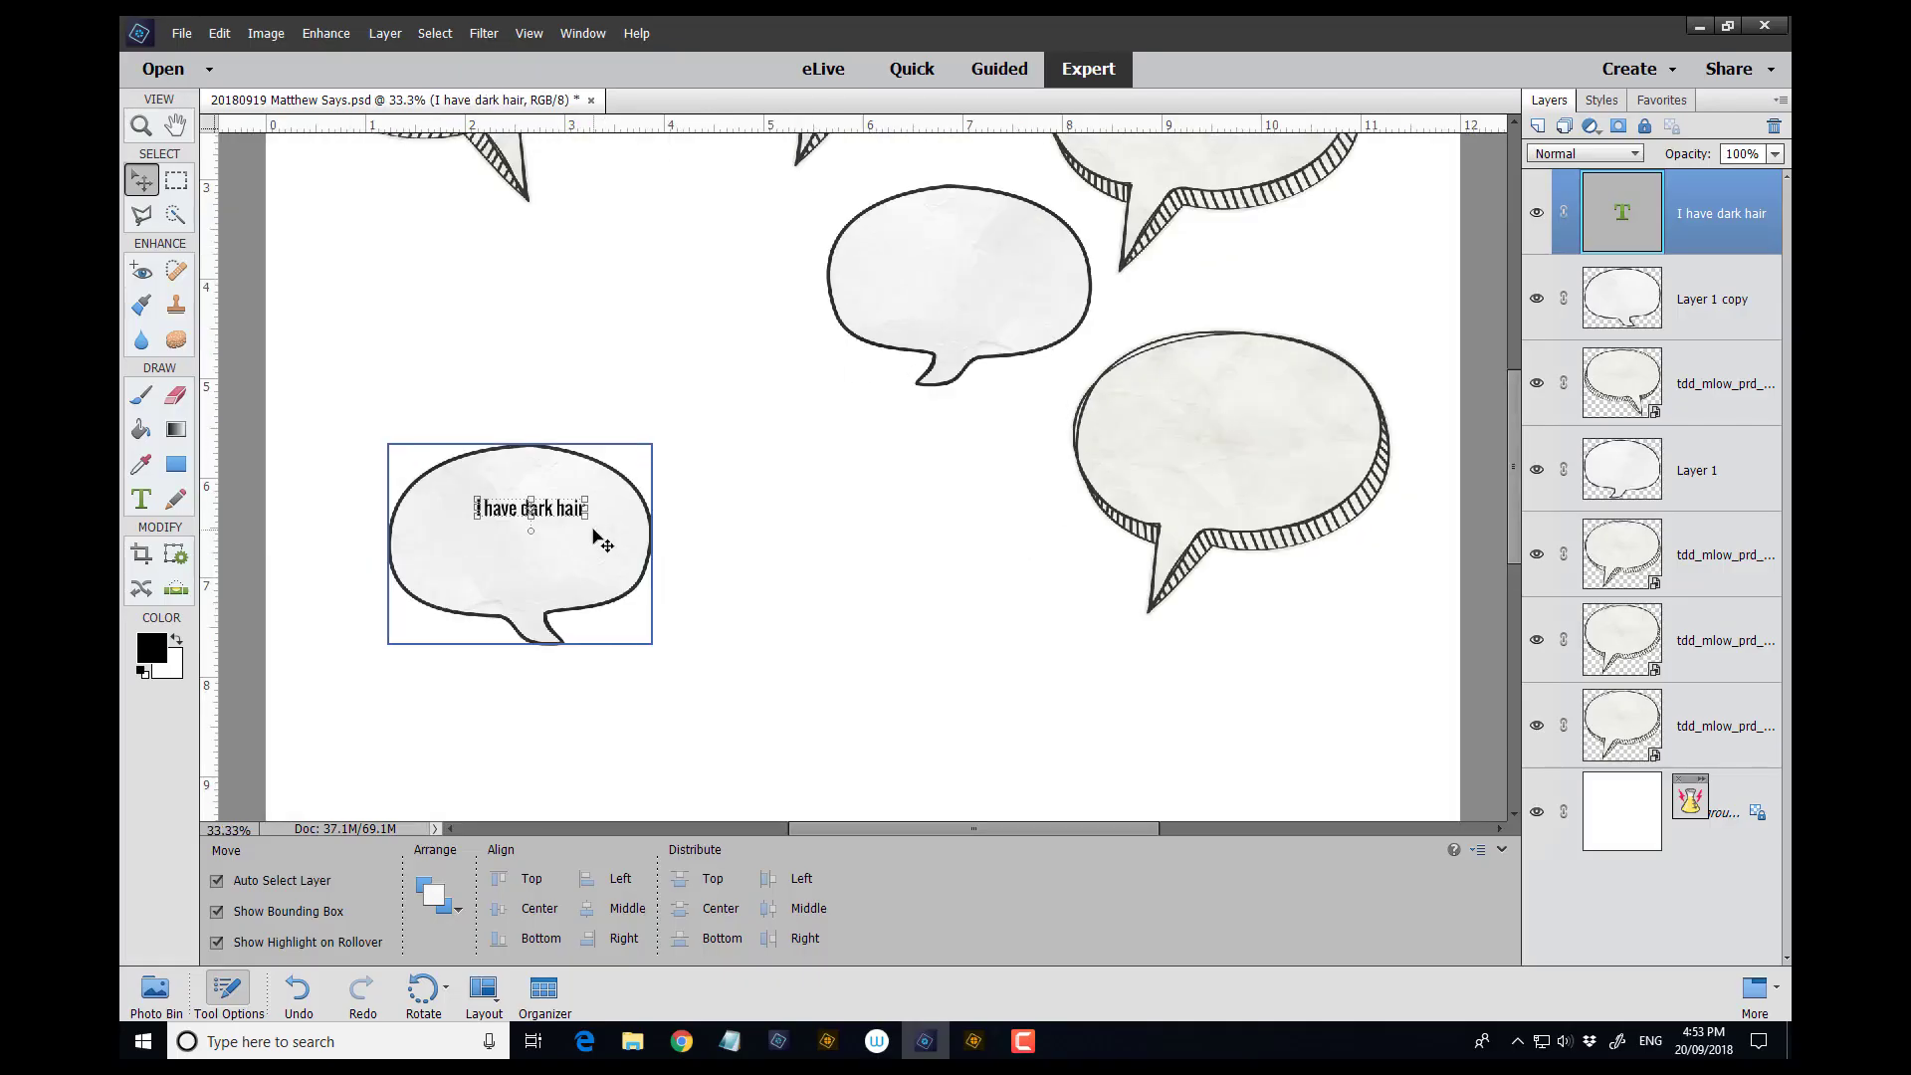
Try the Melissa's Hand Regular font on the "I have dark hair" text.
{"action": "double_click", "coordinate": [501, 507]}
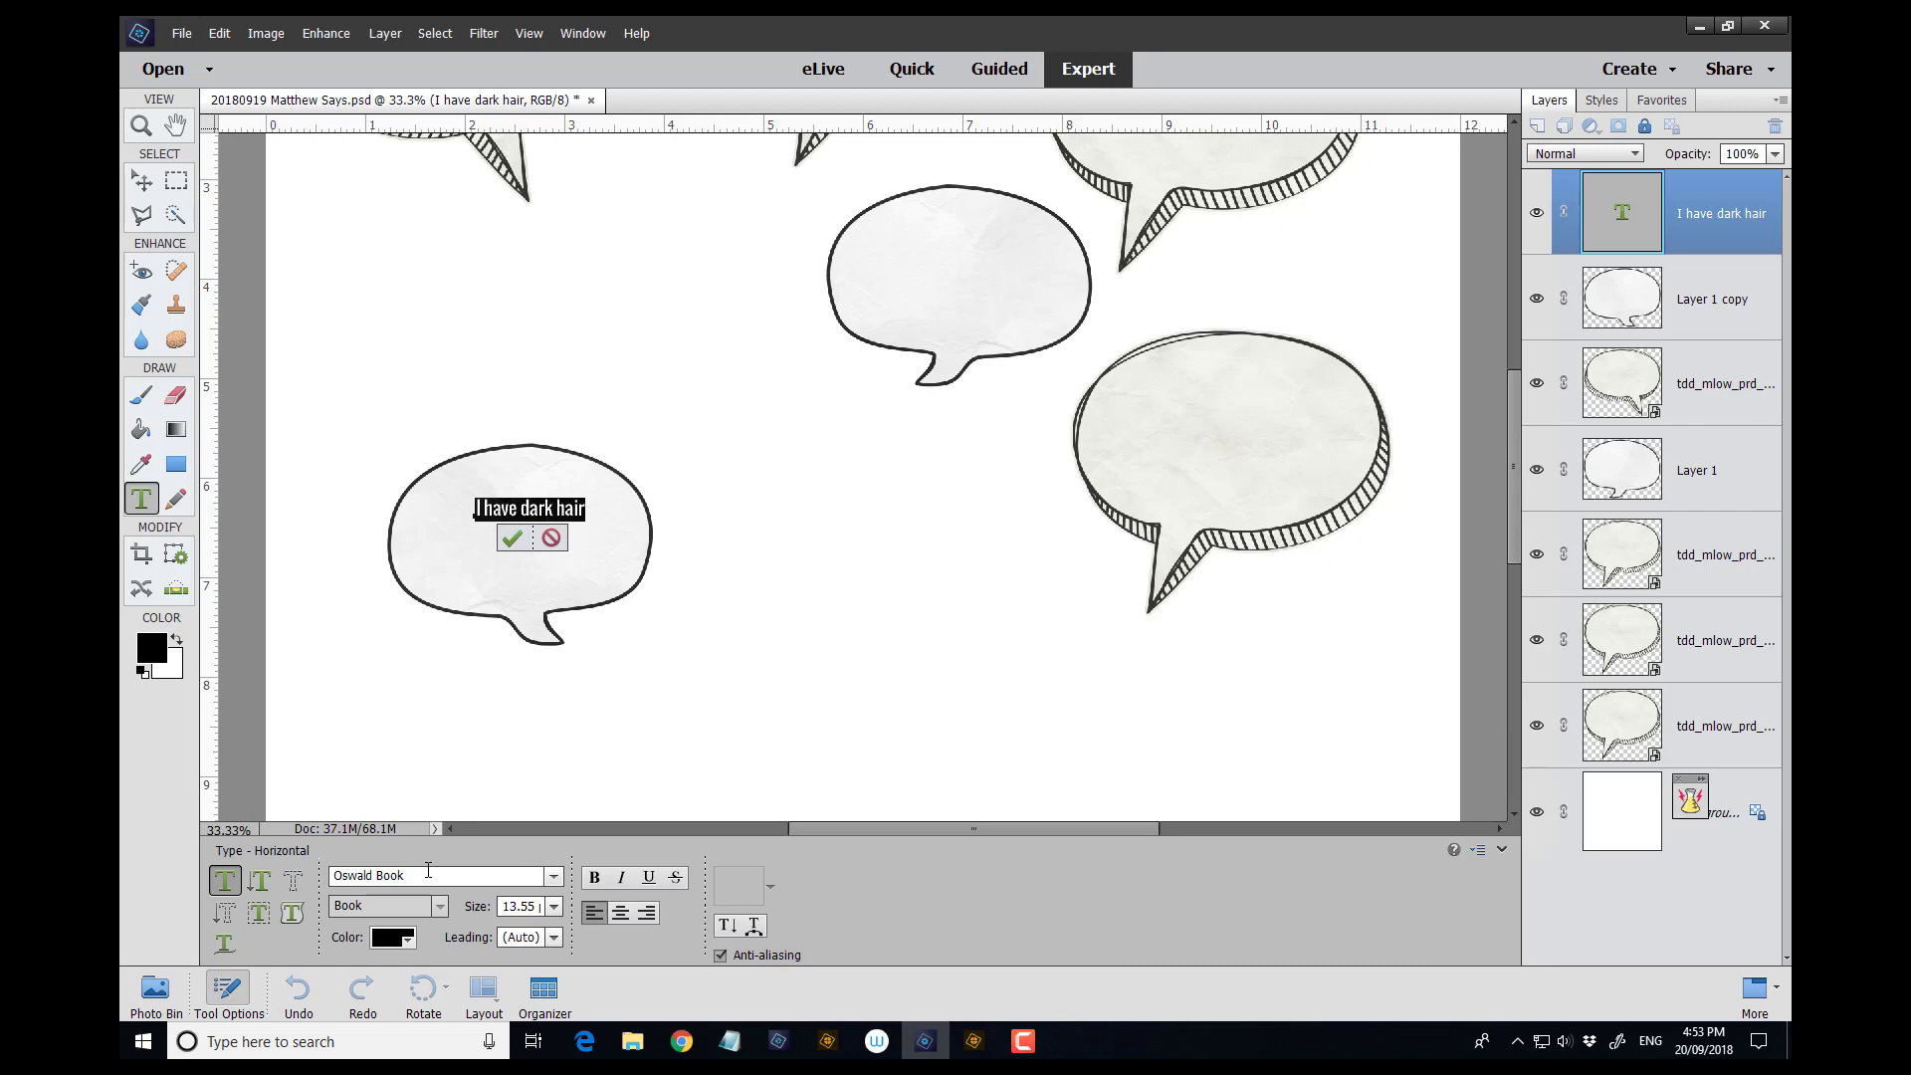
{"action": "left_click", "coordinate": [429, 875]}
{"action": "type", "text": "meli"}
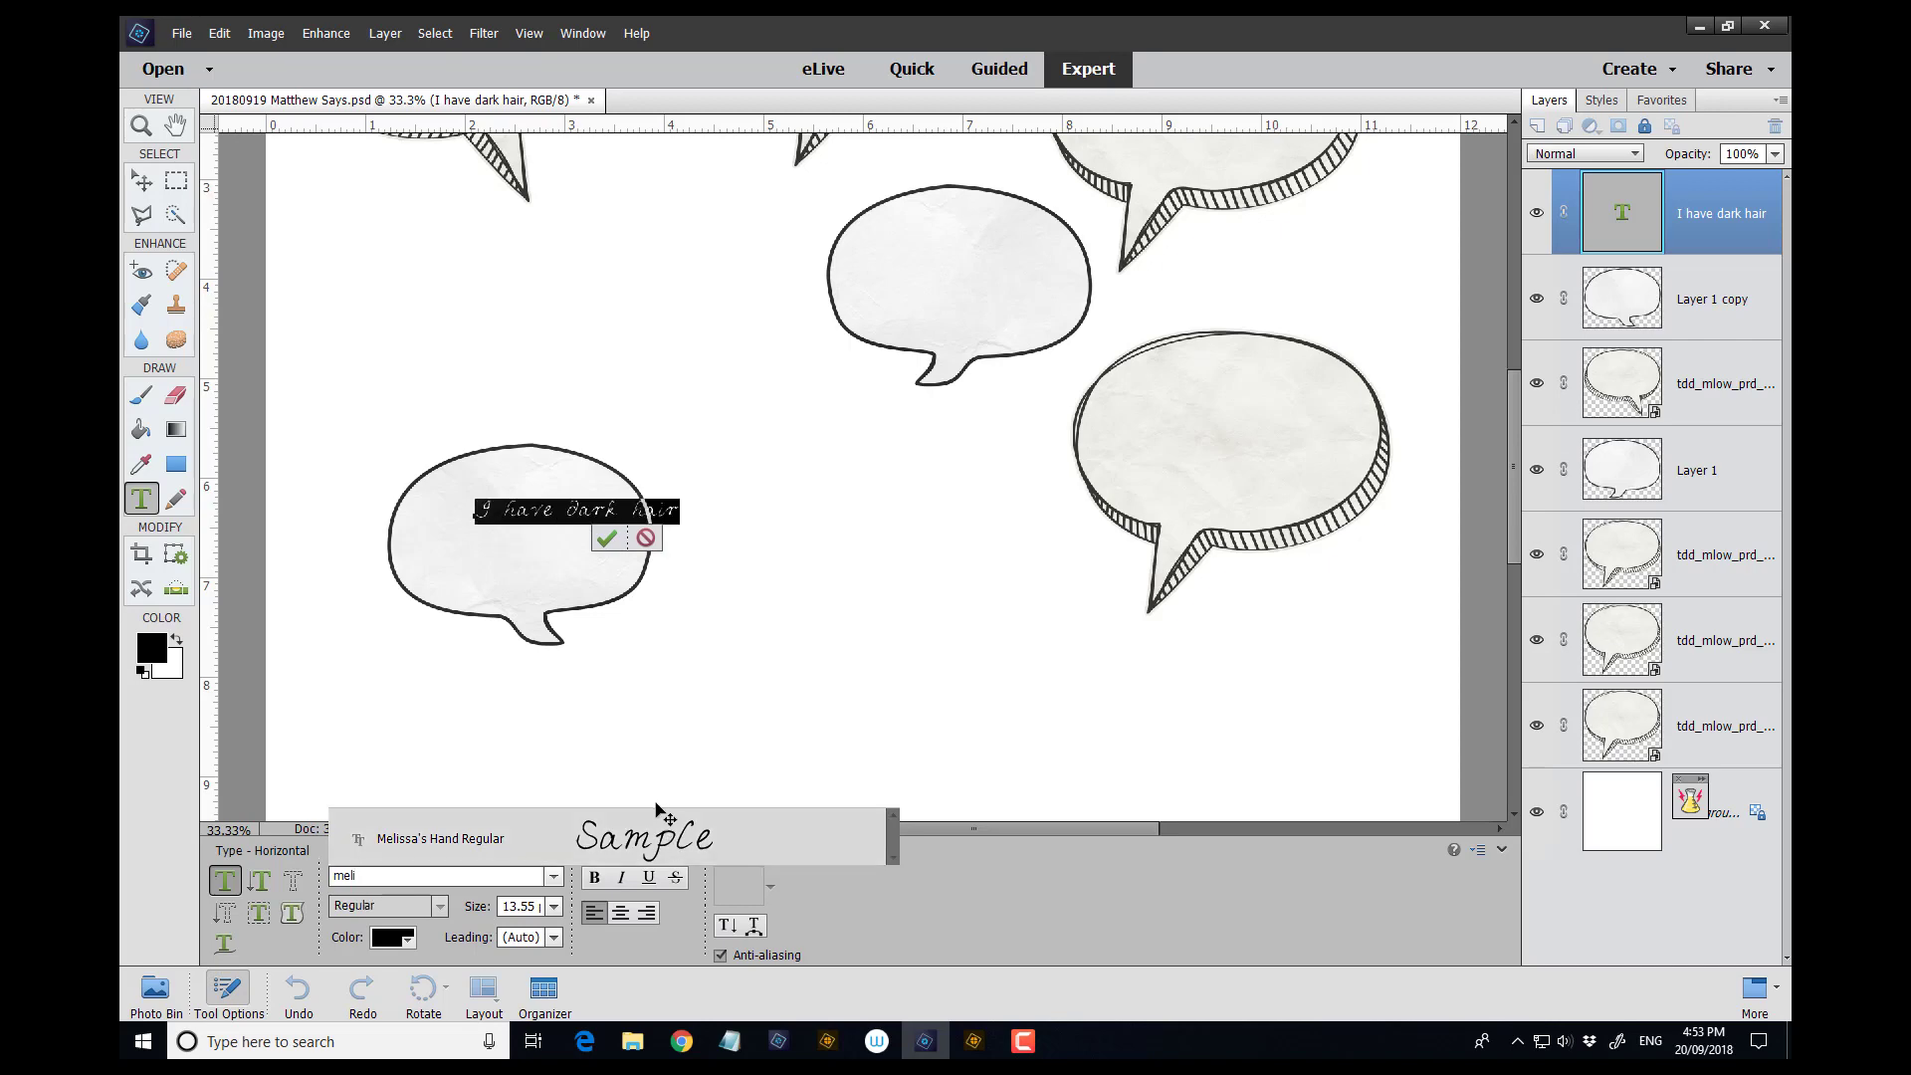
{"action": "key", "text": "Escape"}
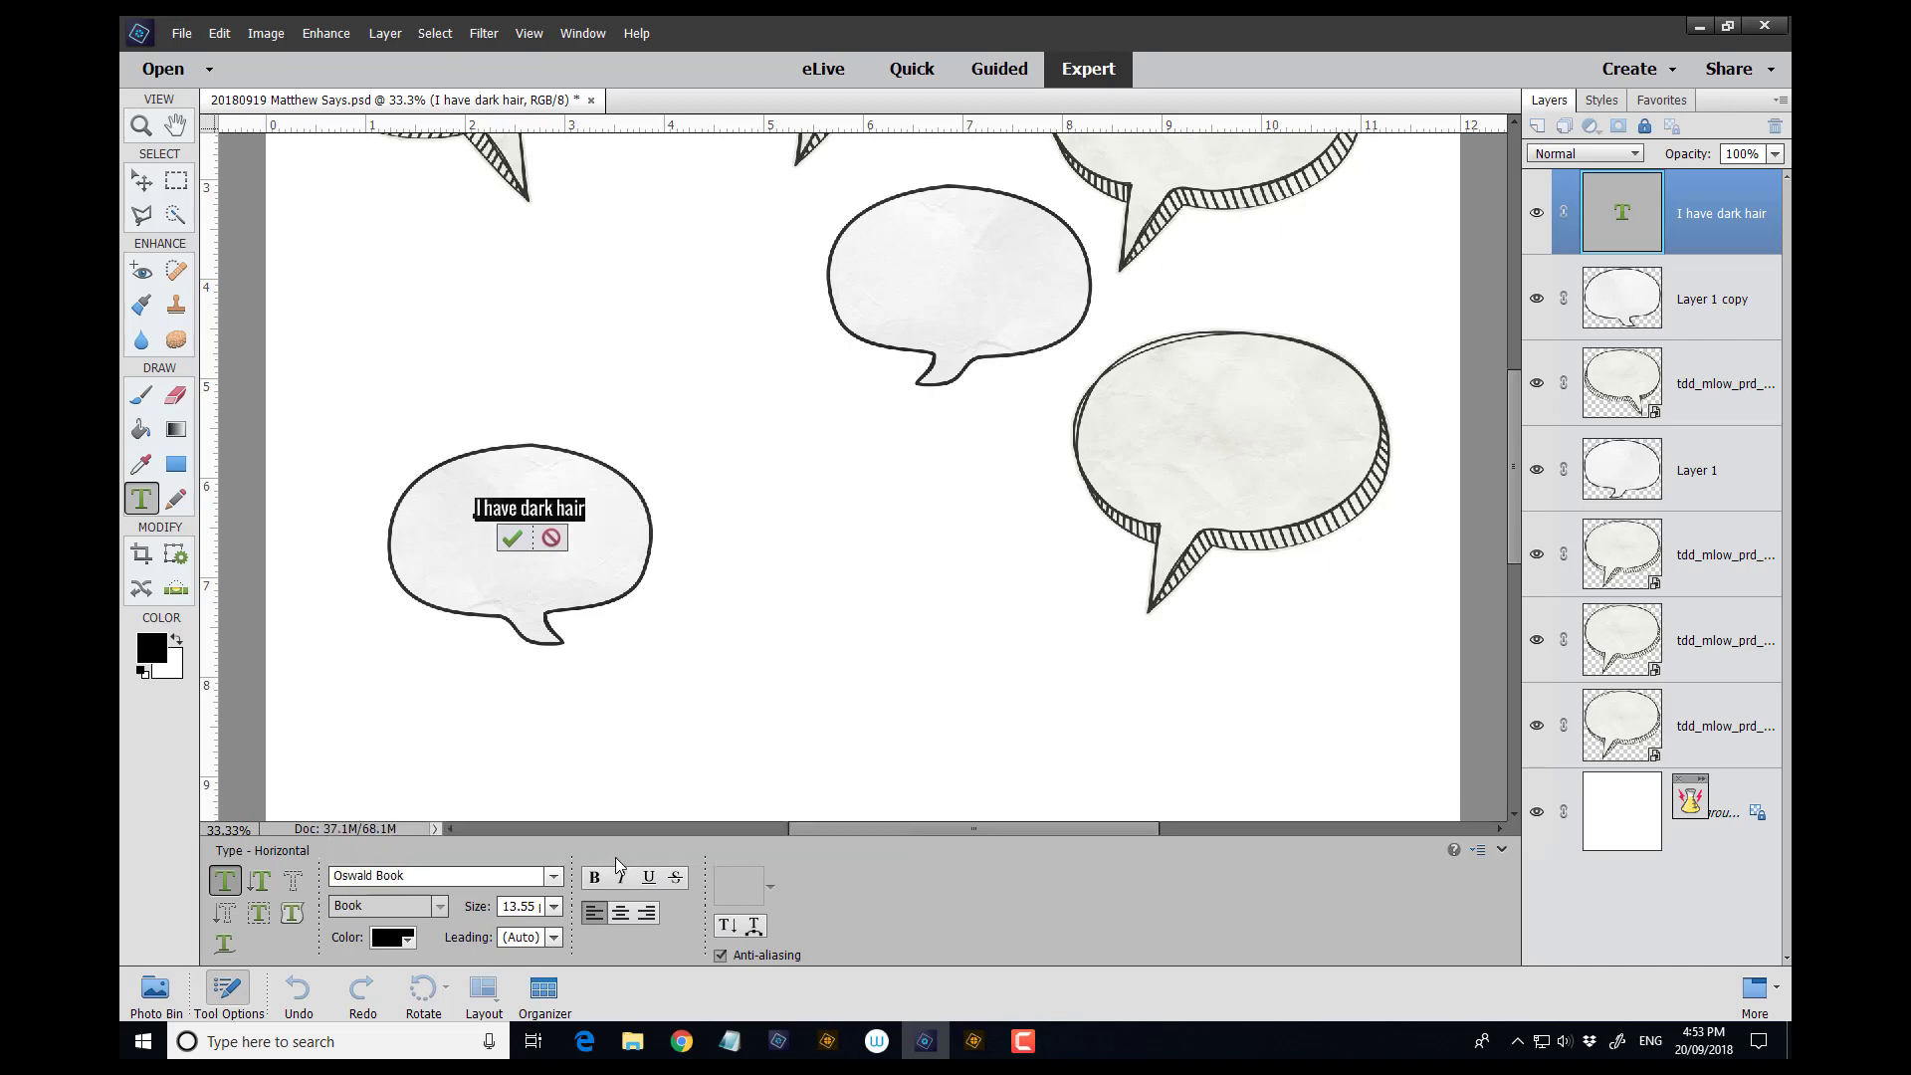
Change the font of the "I have dark hair" text to Remington Noiseless Regular.
{"action": "left_click", "coordinate": [457, 878]}
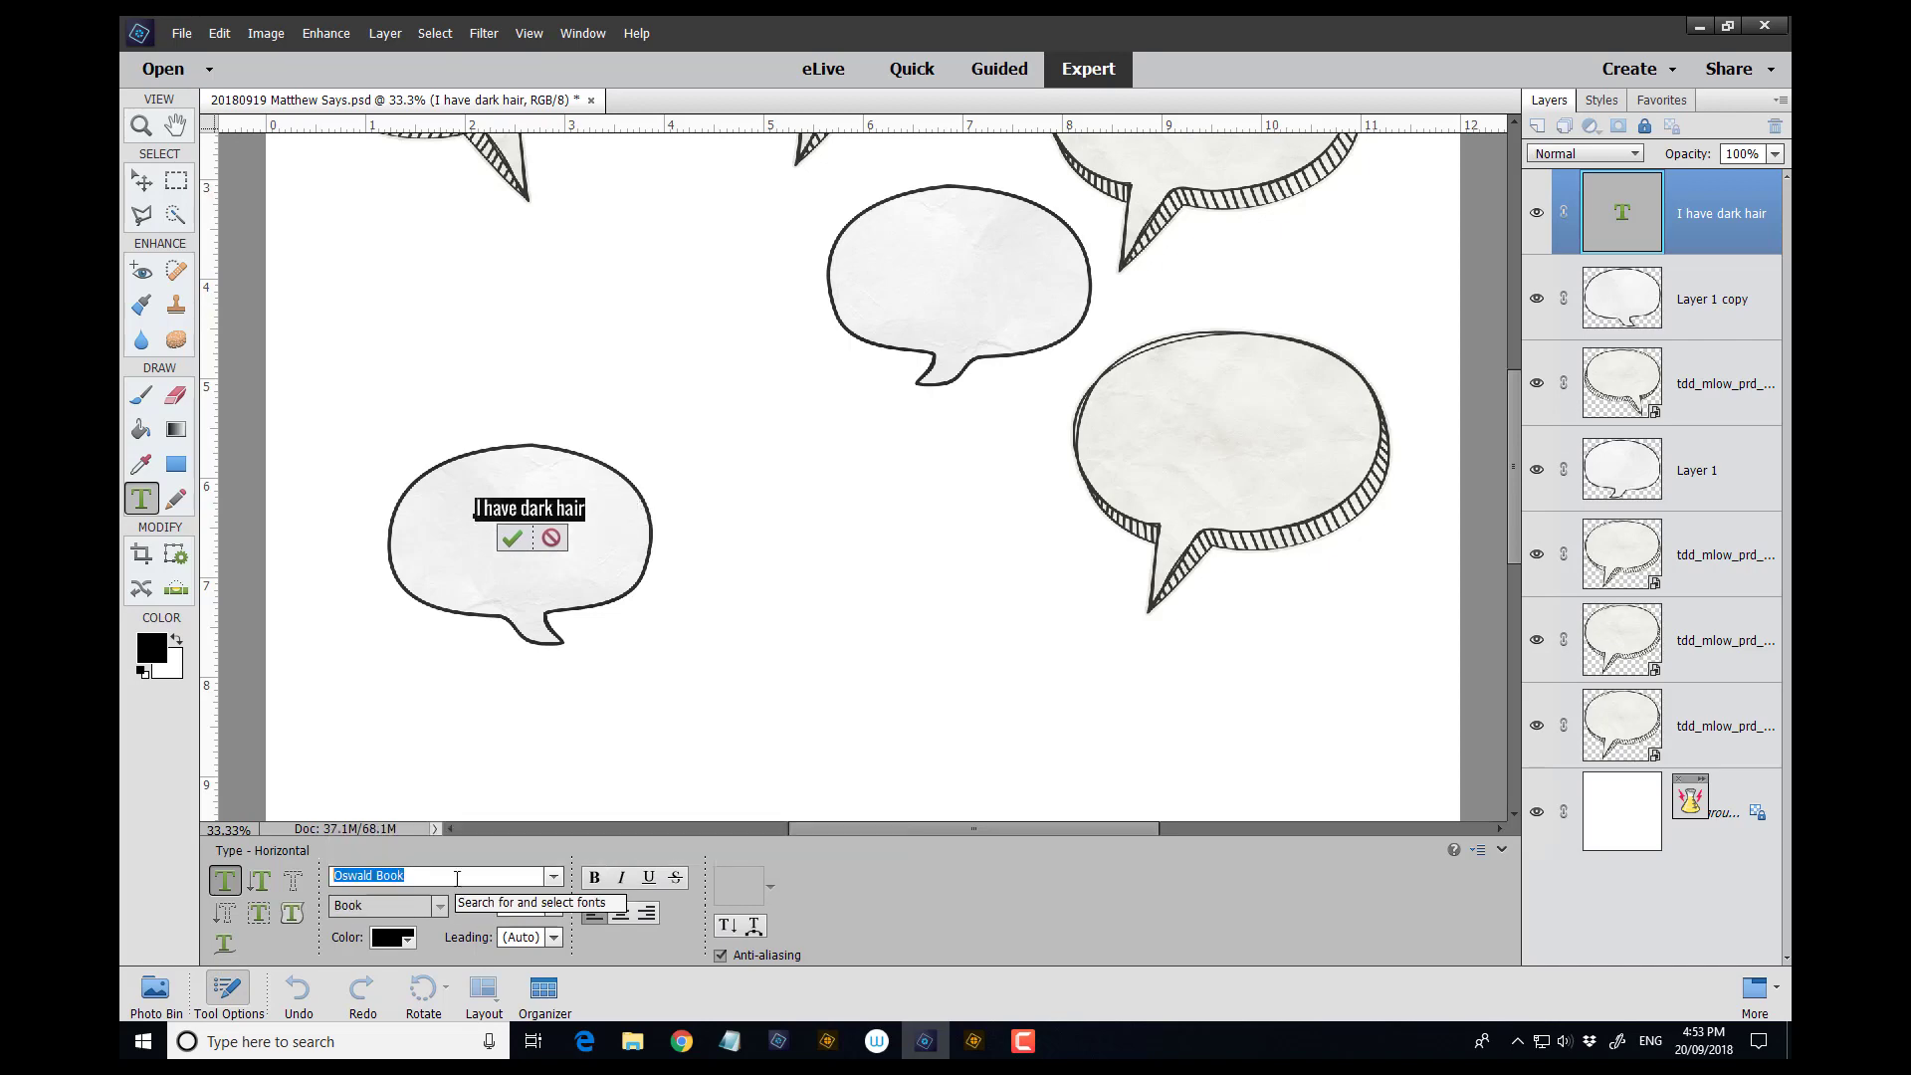
{"action": "type", "text": "av"}
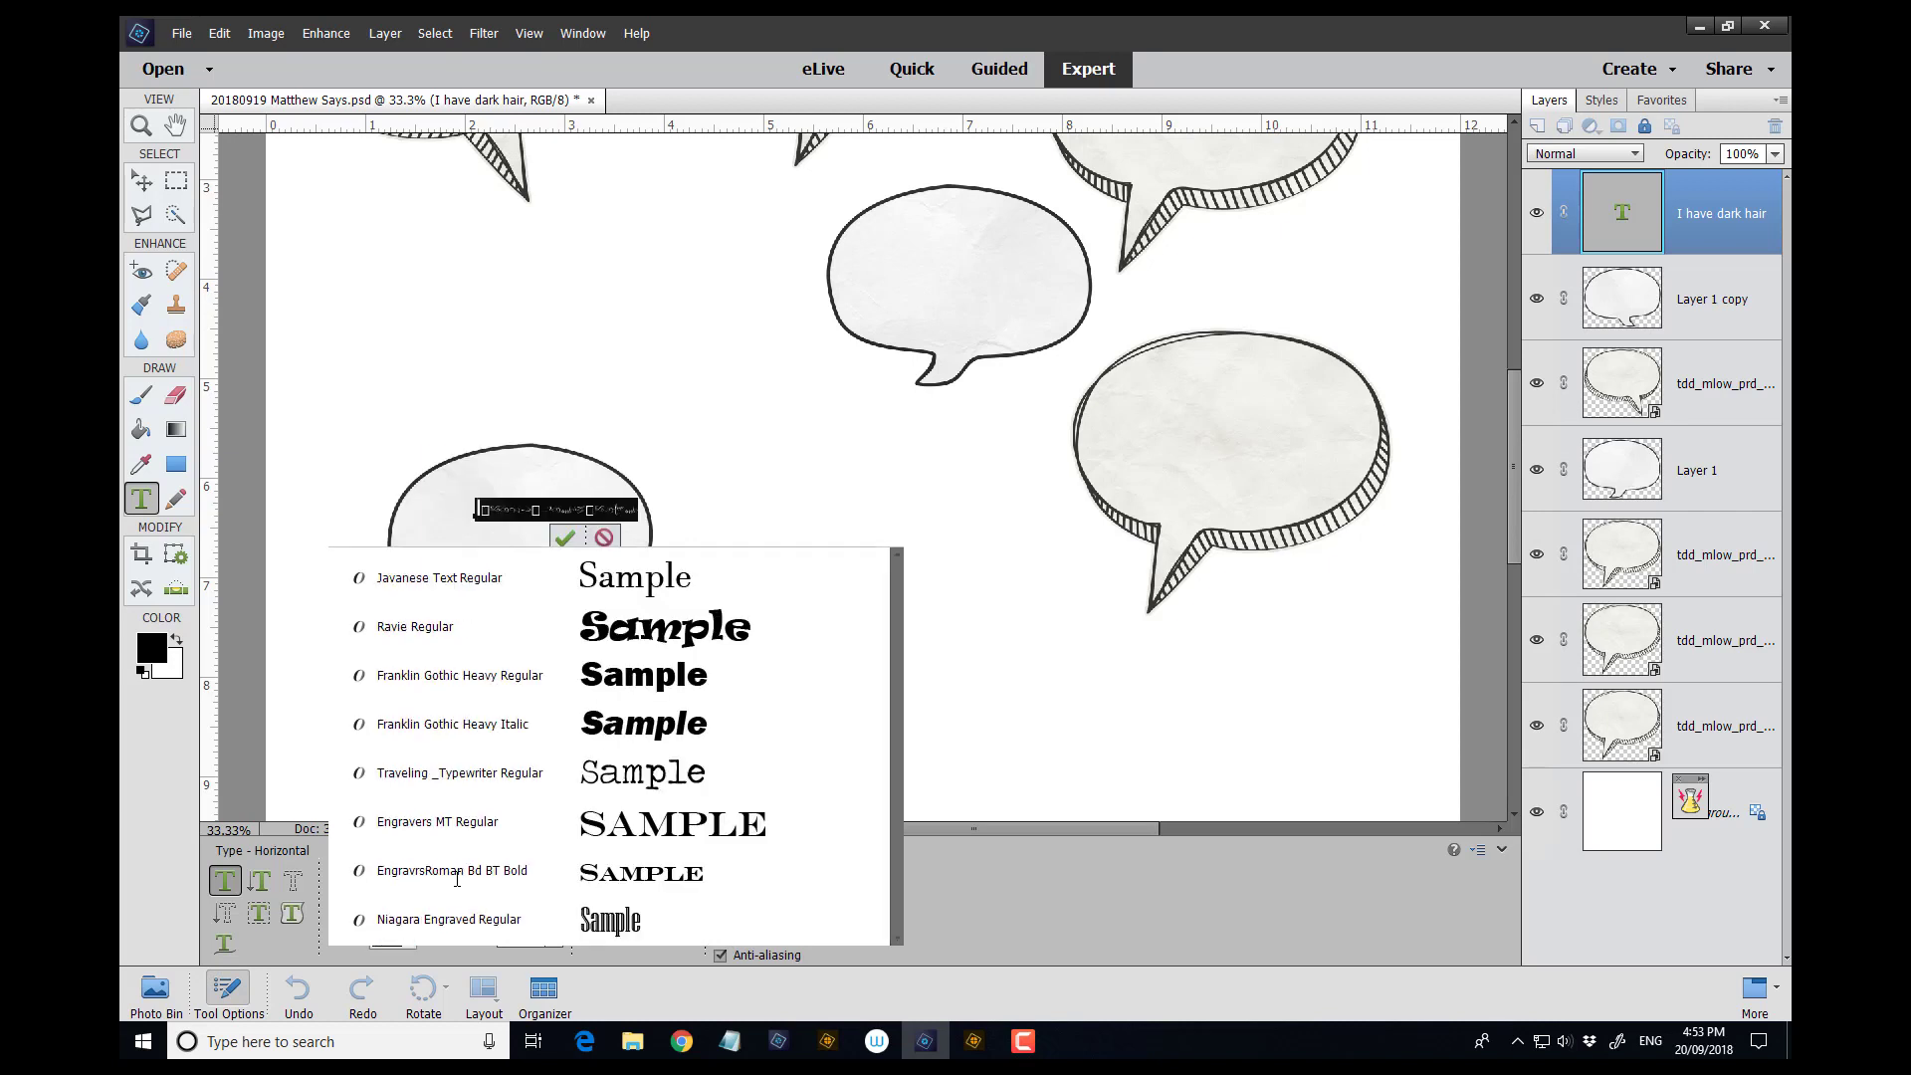
{"action": "type", "text": "e"}
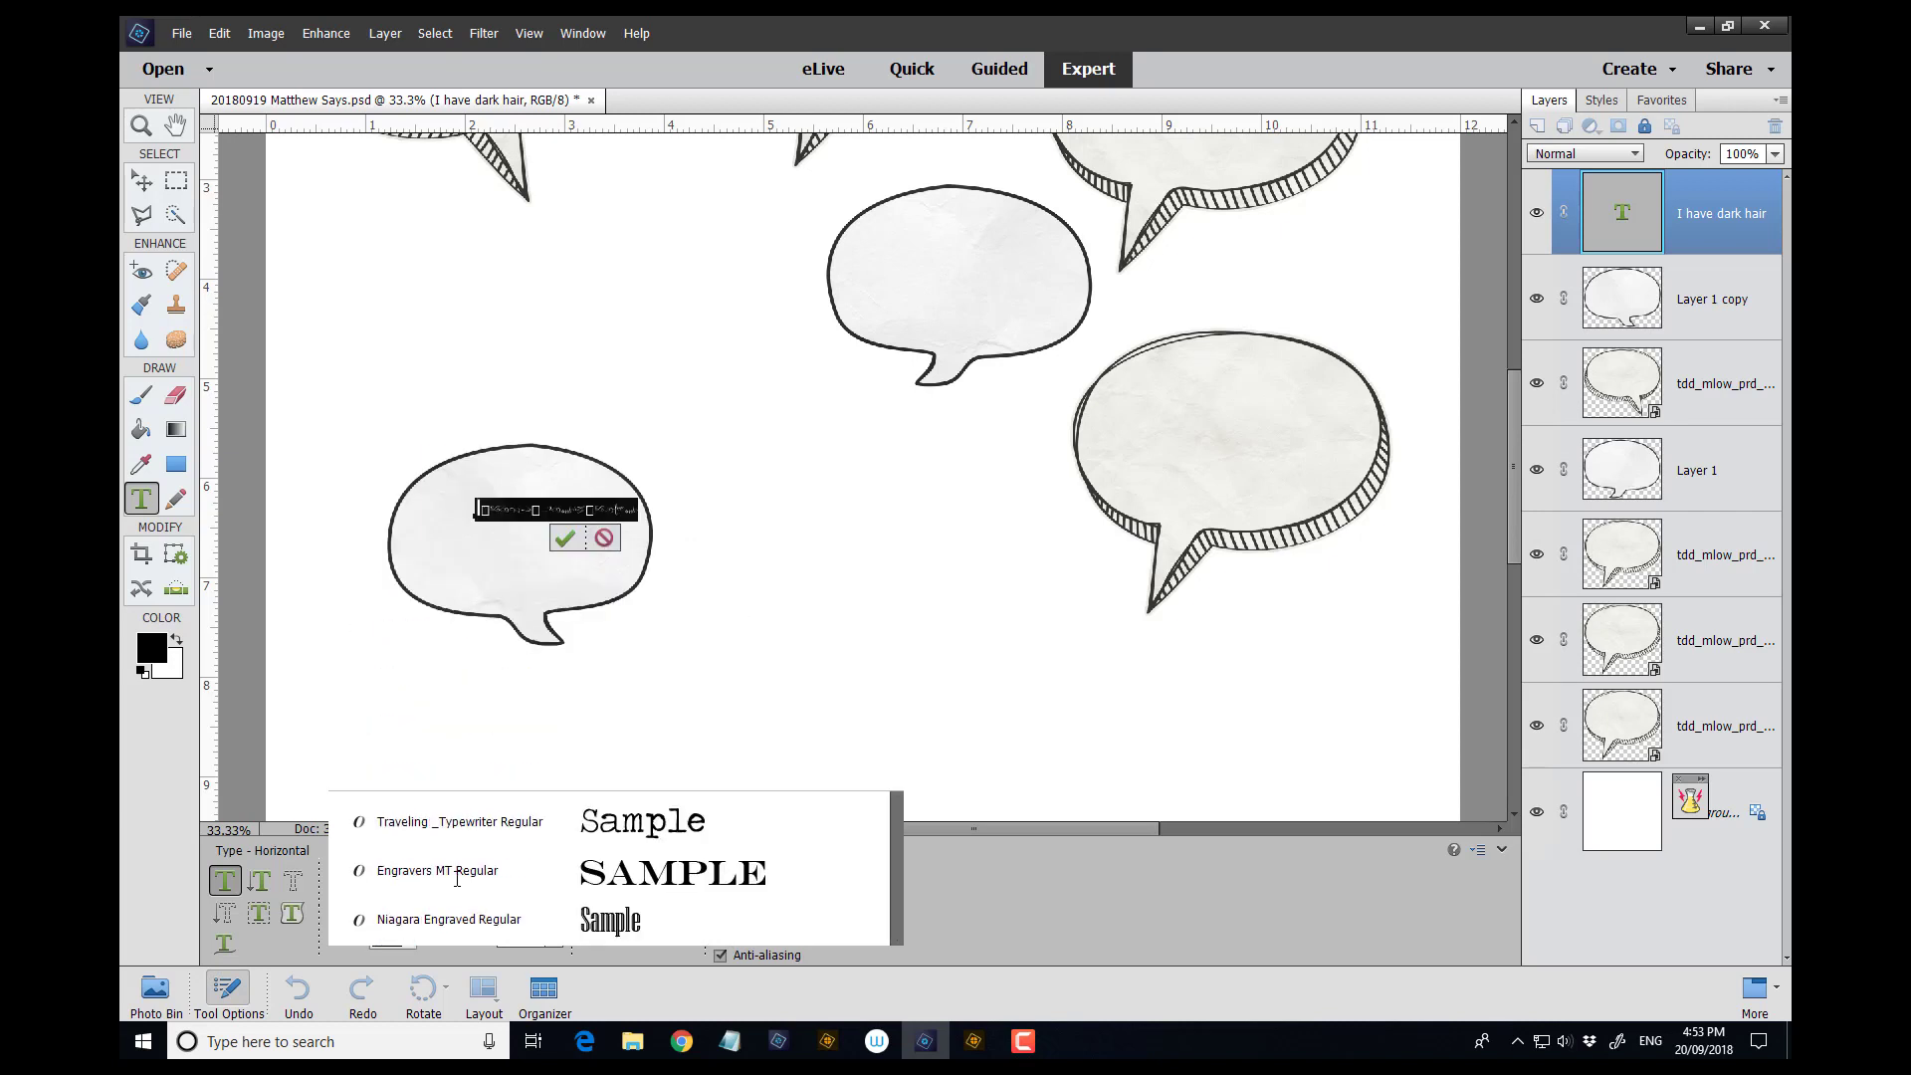
{"action": "type", "text": "remin"}
{"action": "left_click", "coordinate": [444, 919]}
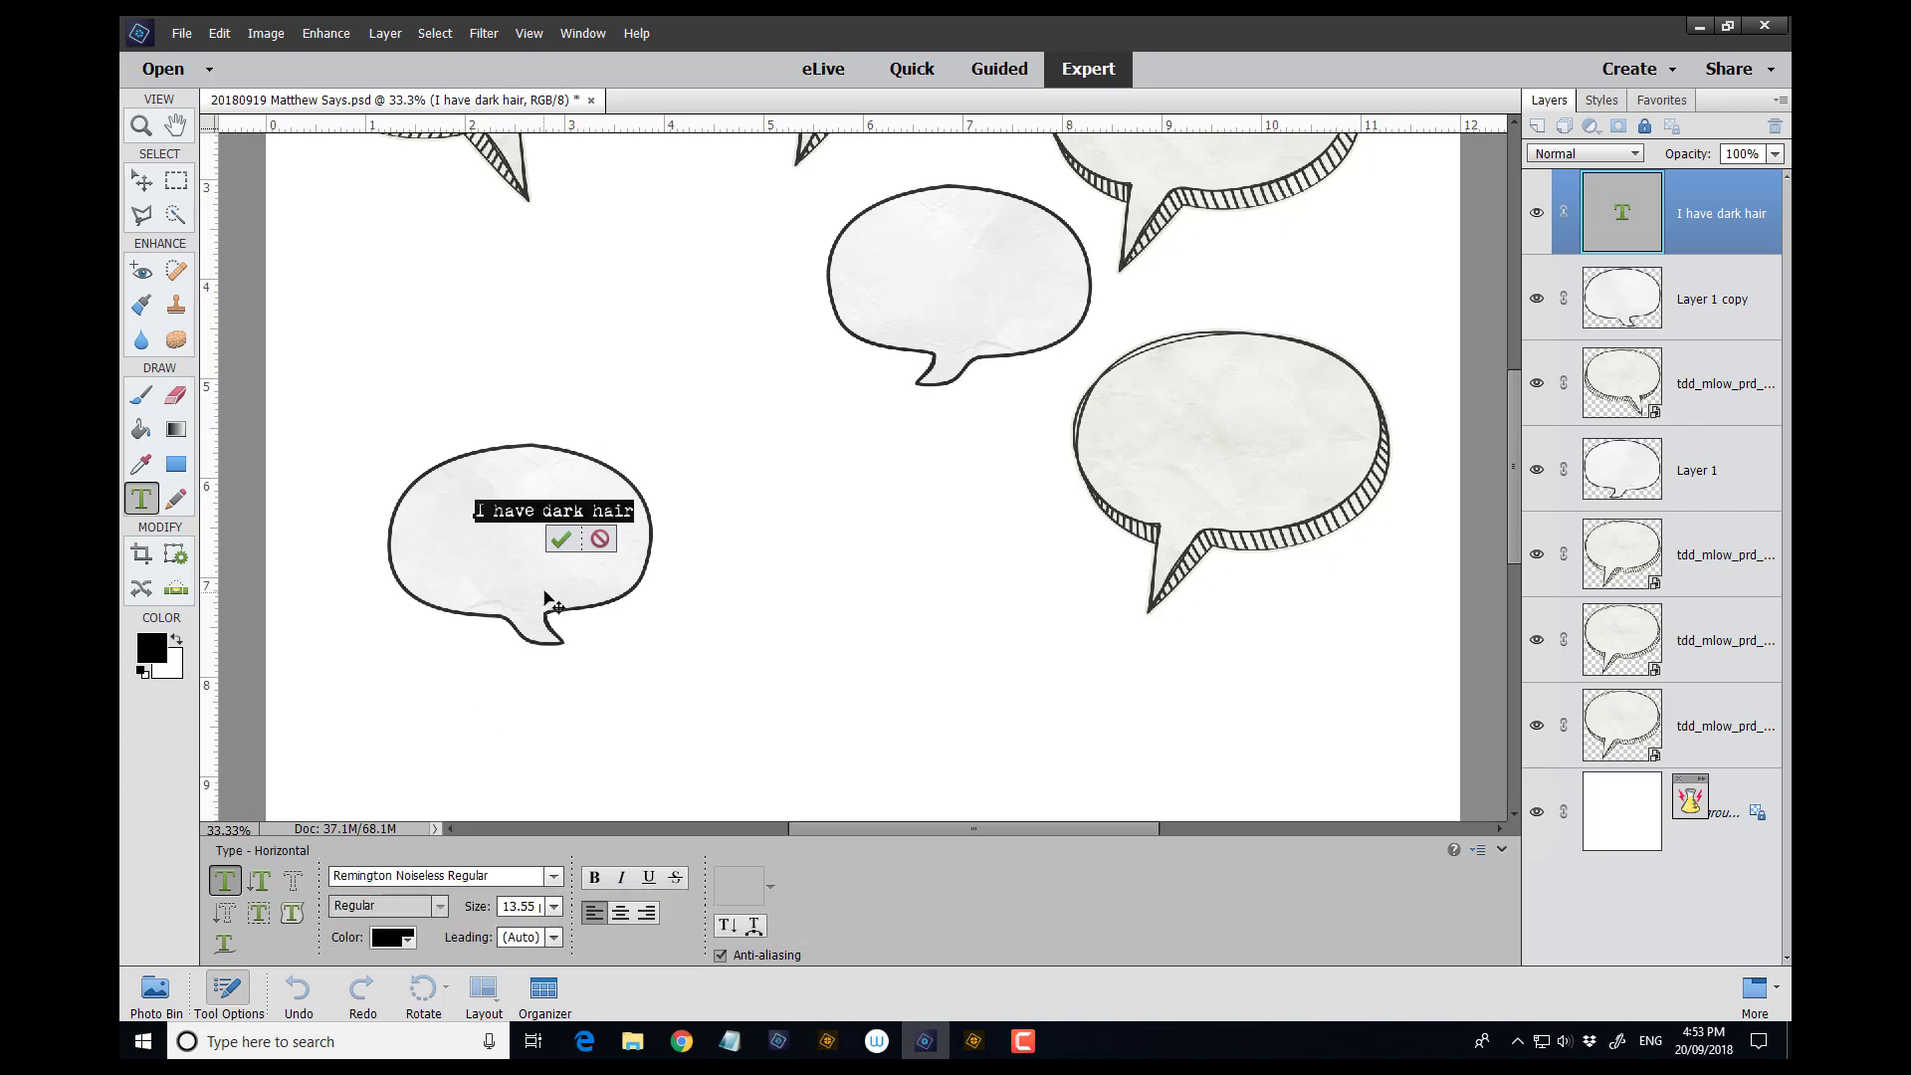
{"action": "left_click", "coordinate": [561, 538]}
Shift the "I have dark hair" text left within its bubble and set its size to 14 pt.
{"action": "left_click_drag", "start_coordinate": [524, 522], "coordinate": [491, 509]}
{"action": "double_click", "coordinate": [490, 508]}
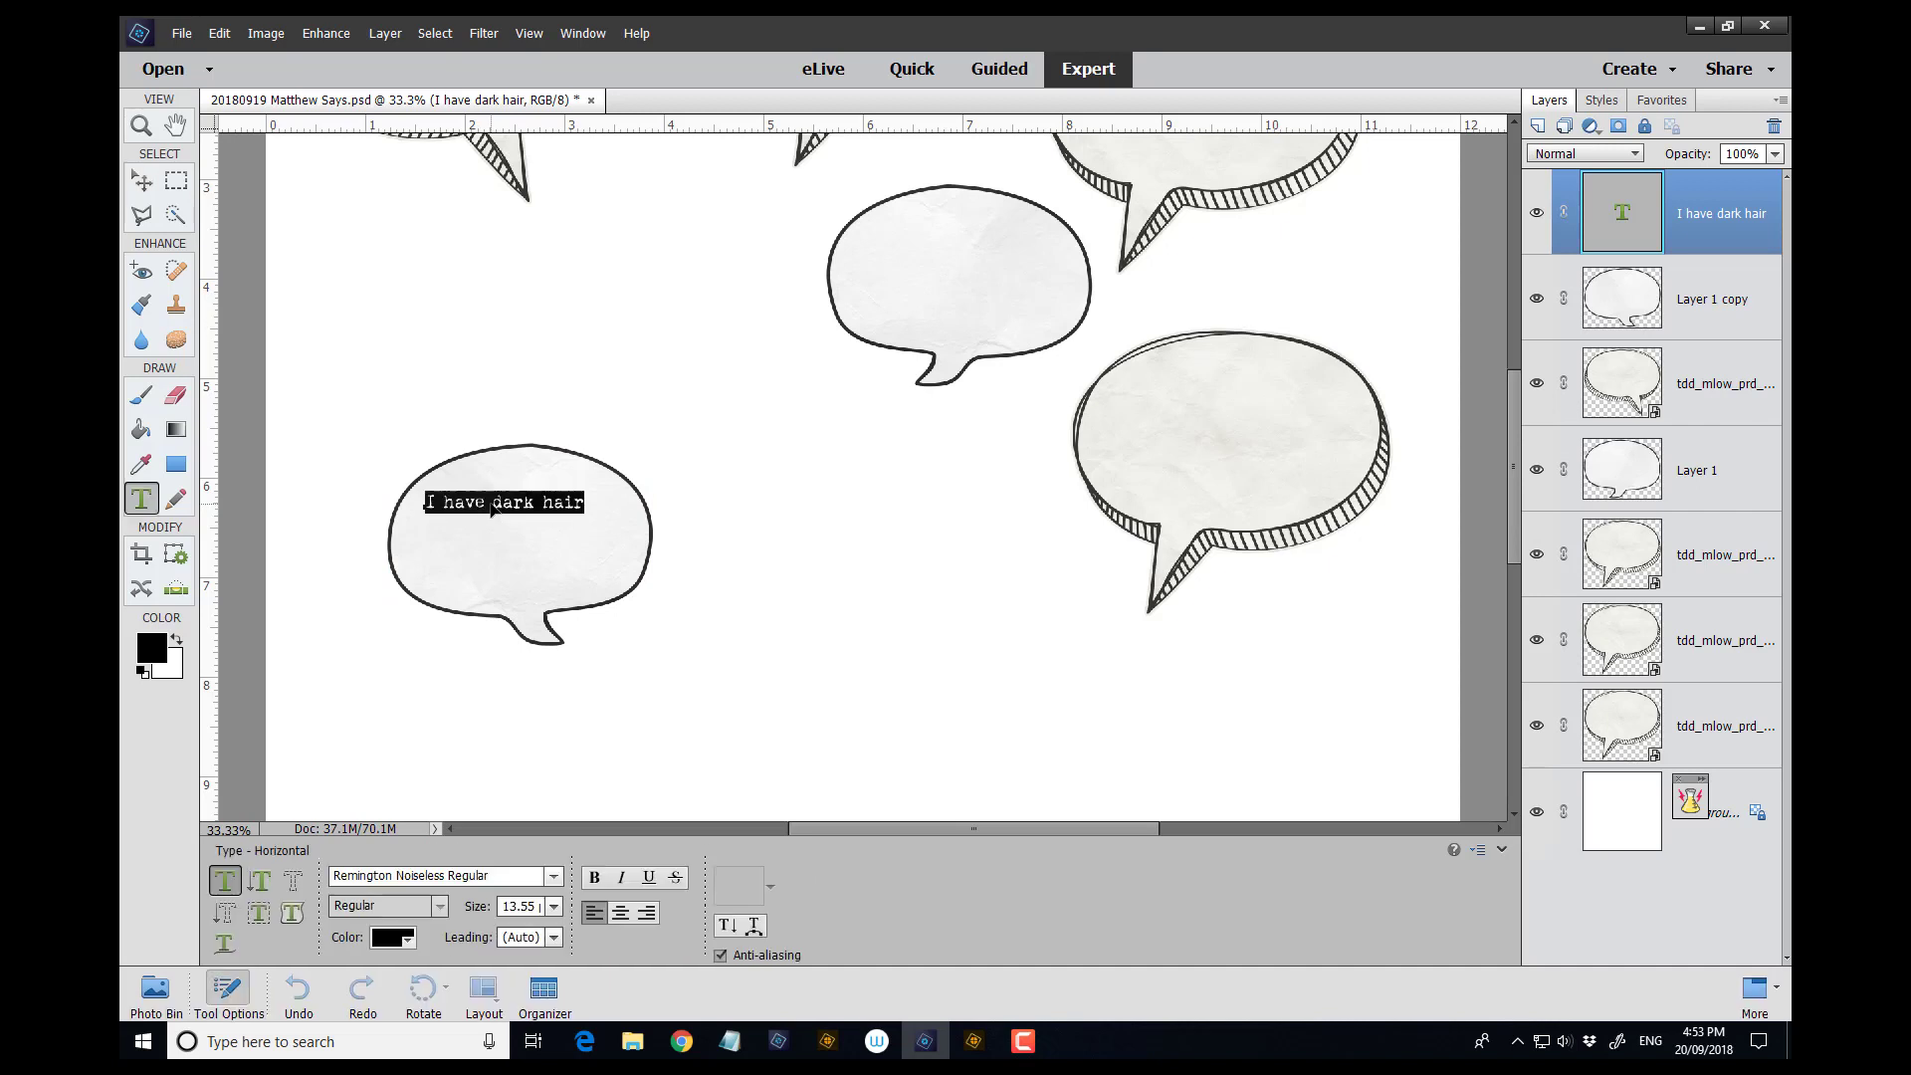
{"action": "left_click", "coordinate": [553, 905]}
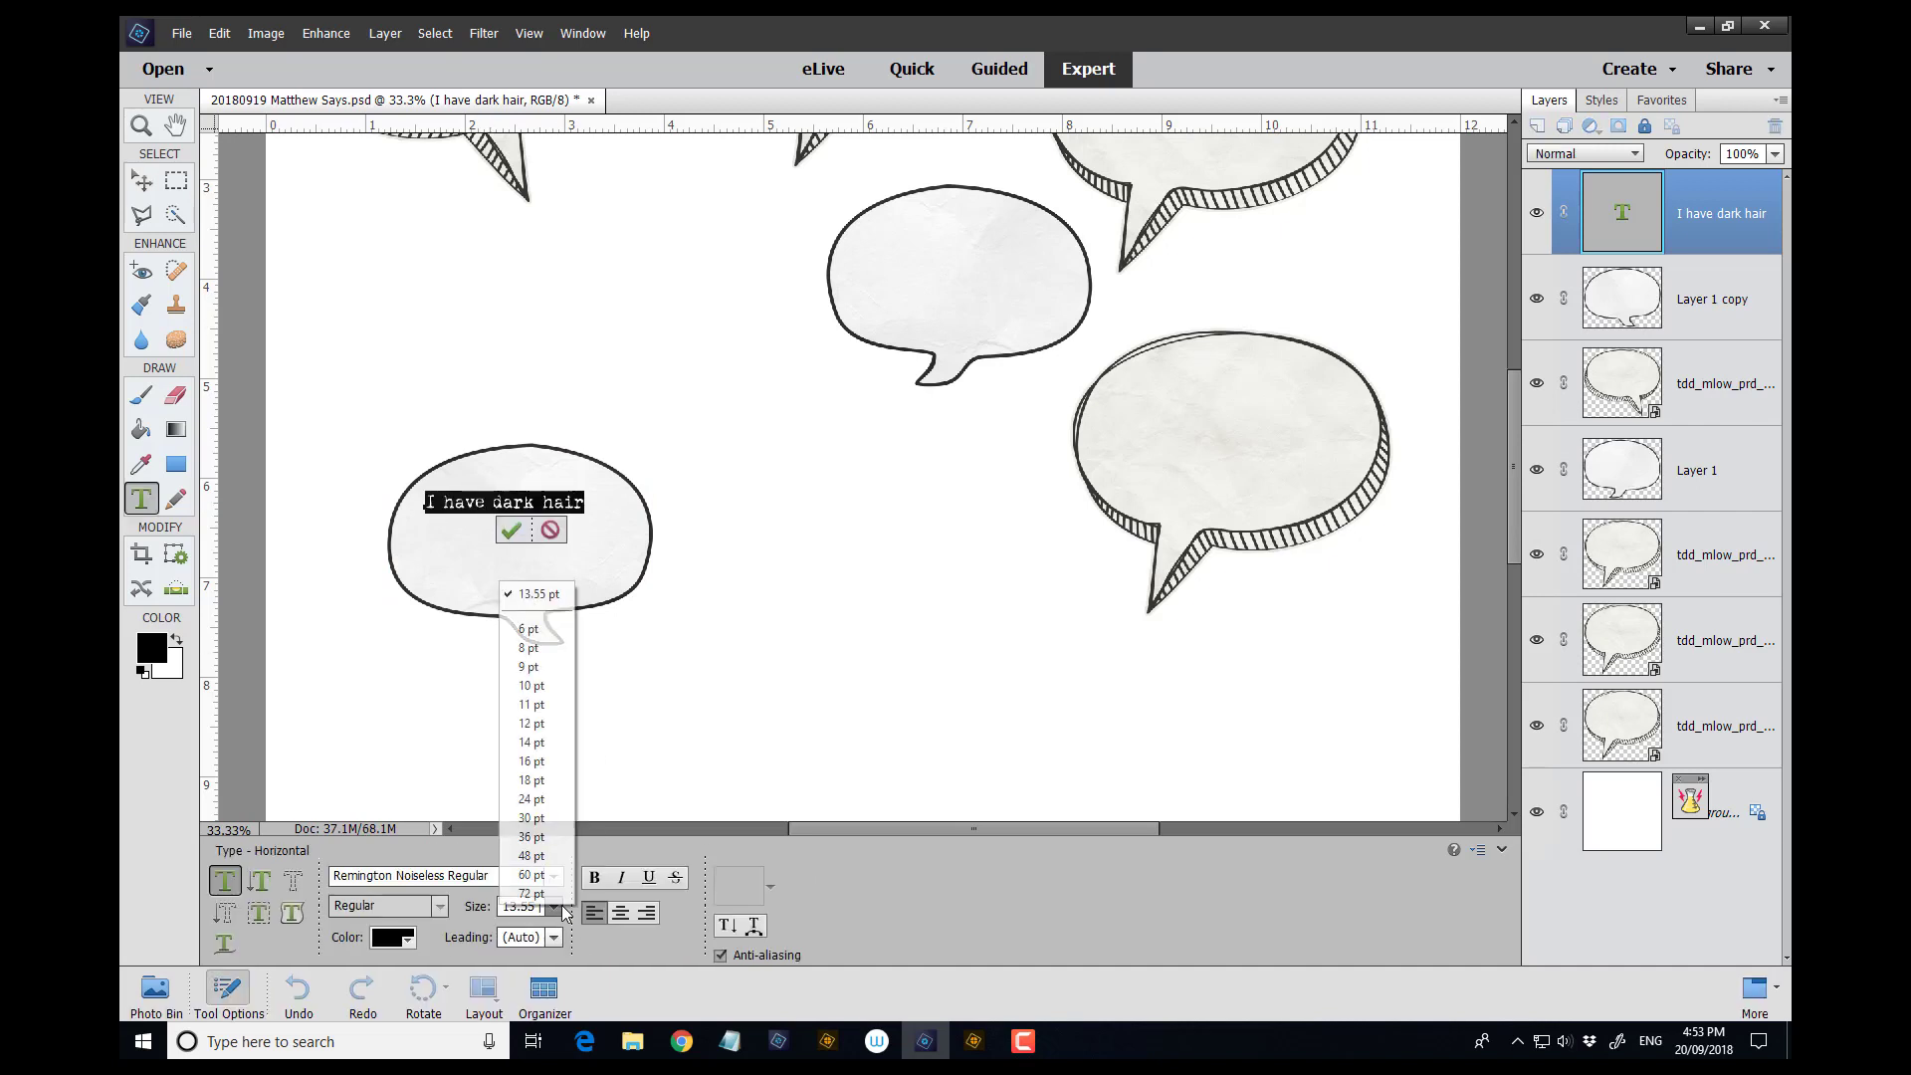
{"action": "left_click", "coordinate": [564, 746]}
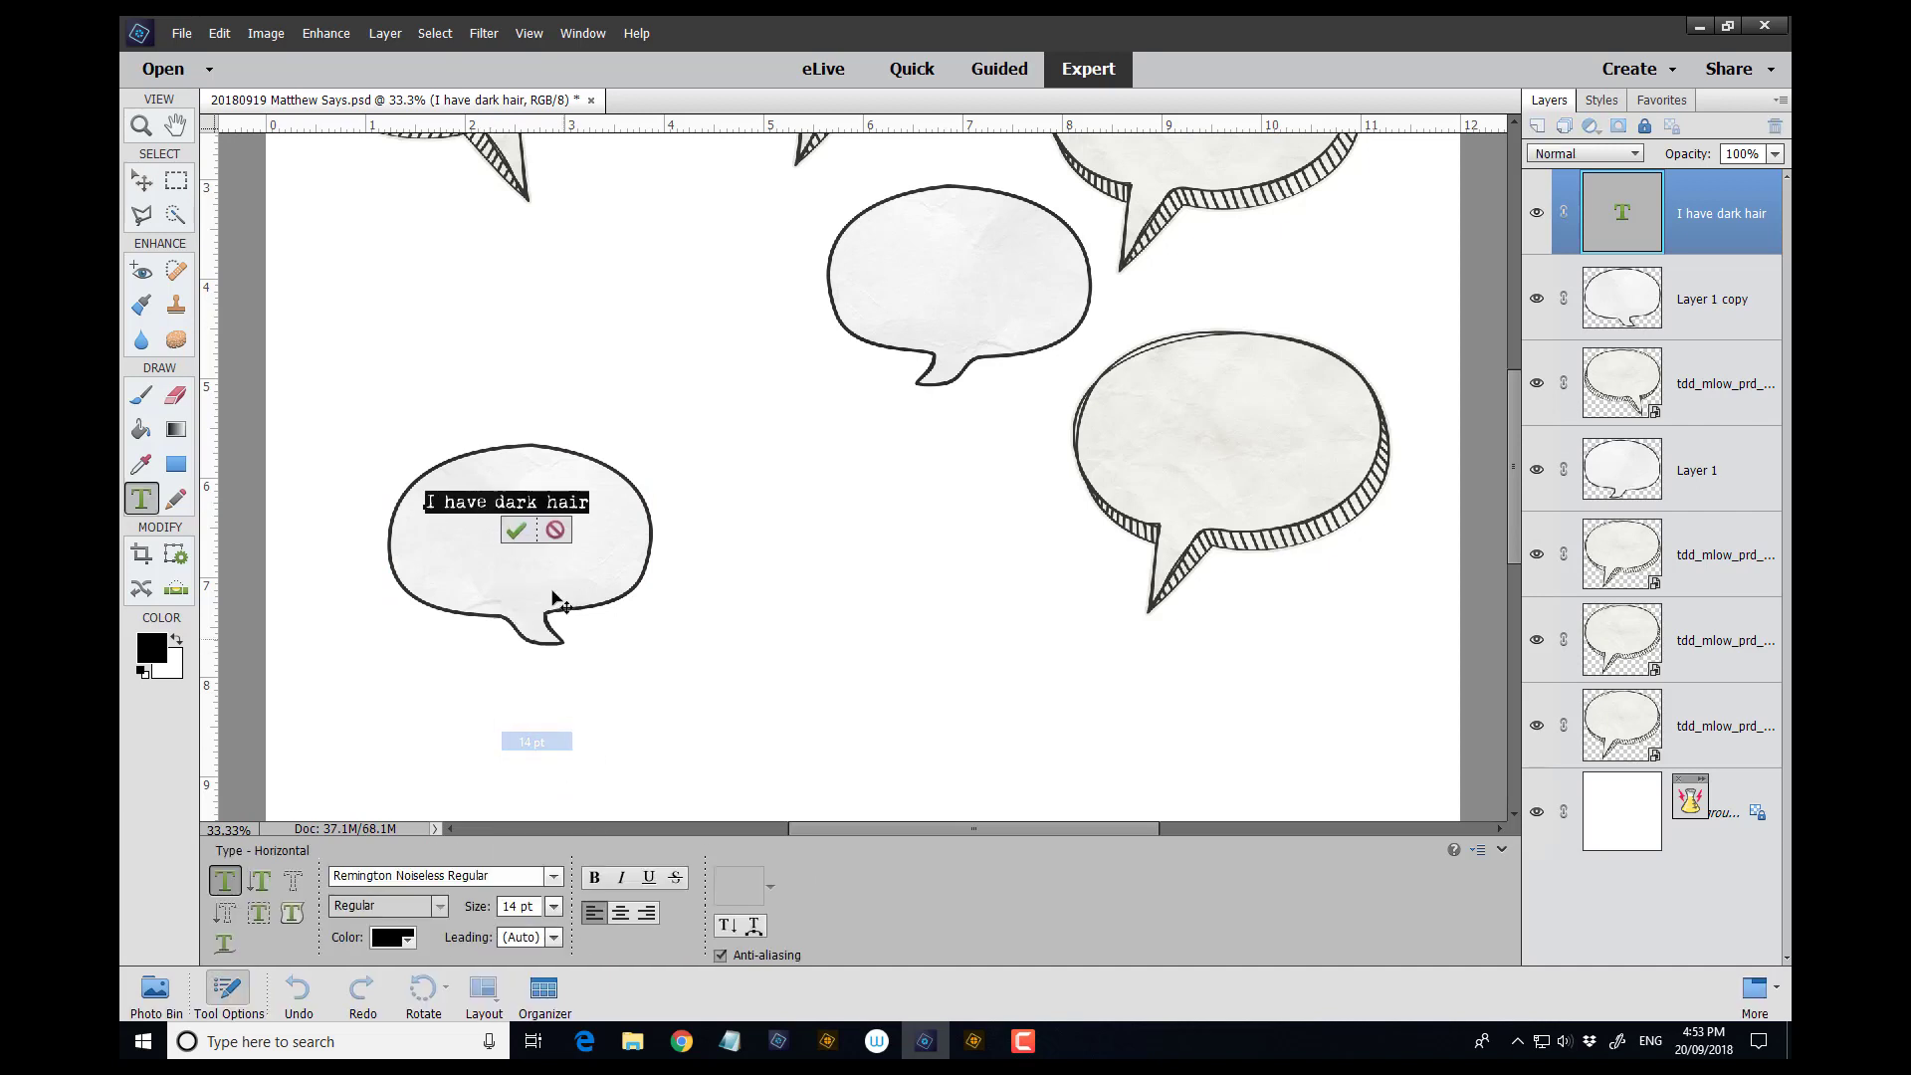
{"action": "left_click", "coordinate": [525, 533]}
Add a full stop after "I have dark hair" and move the text to the lower part of the bubble.
{"action": "double_click", "coordinate": [582, 501]}
{"action": "left_click", "coordinate": [587, 503]}
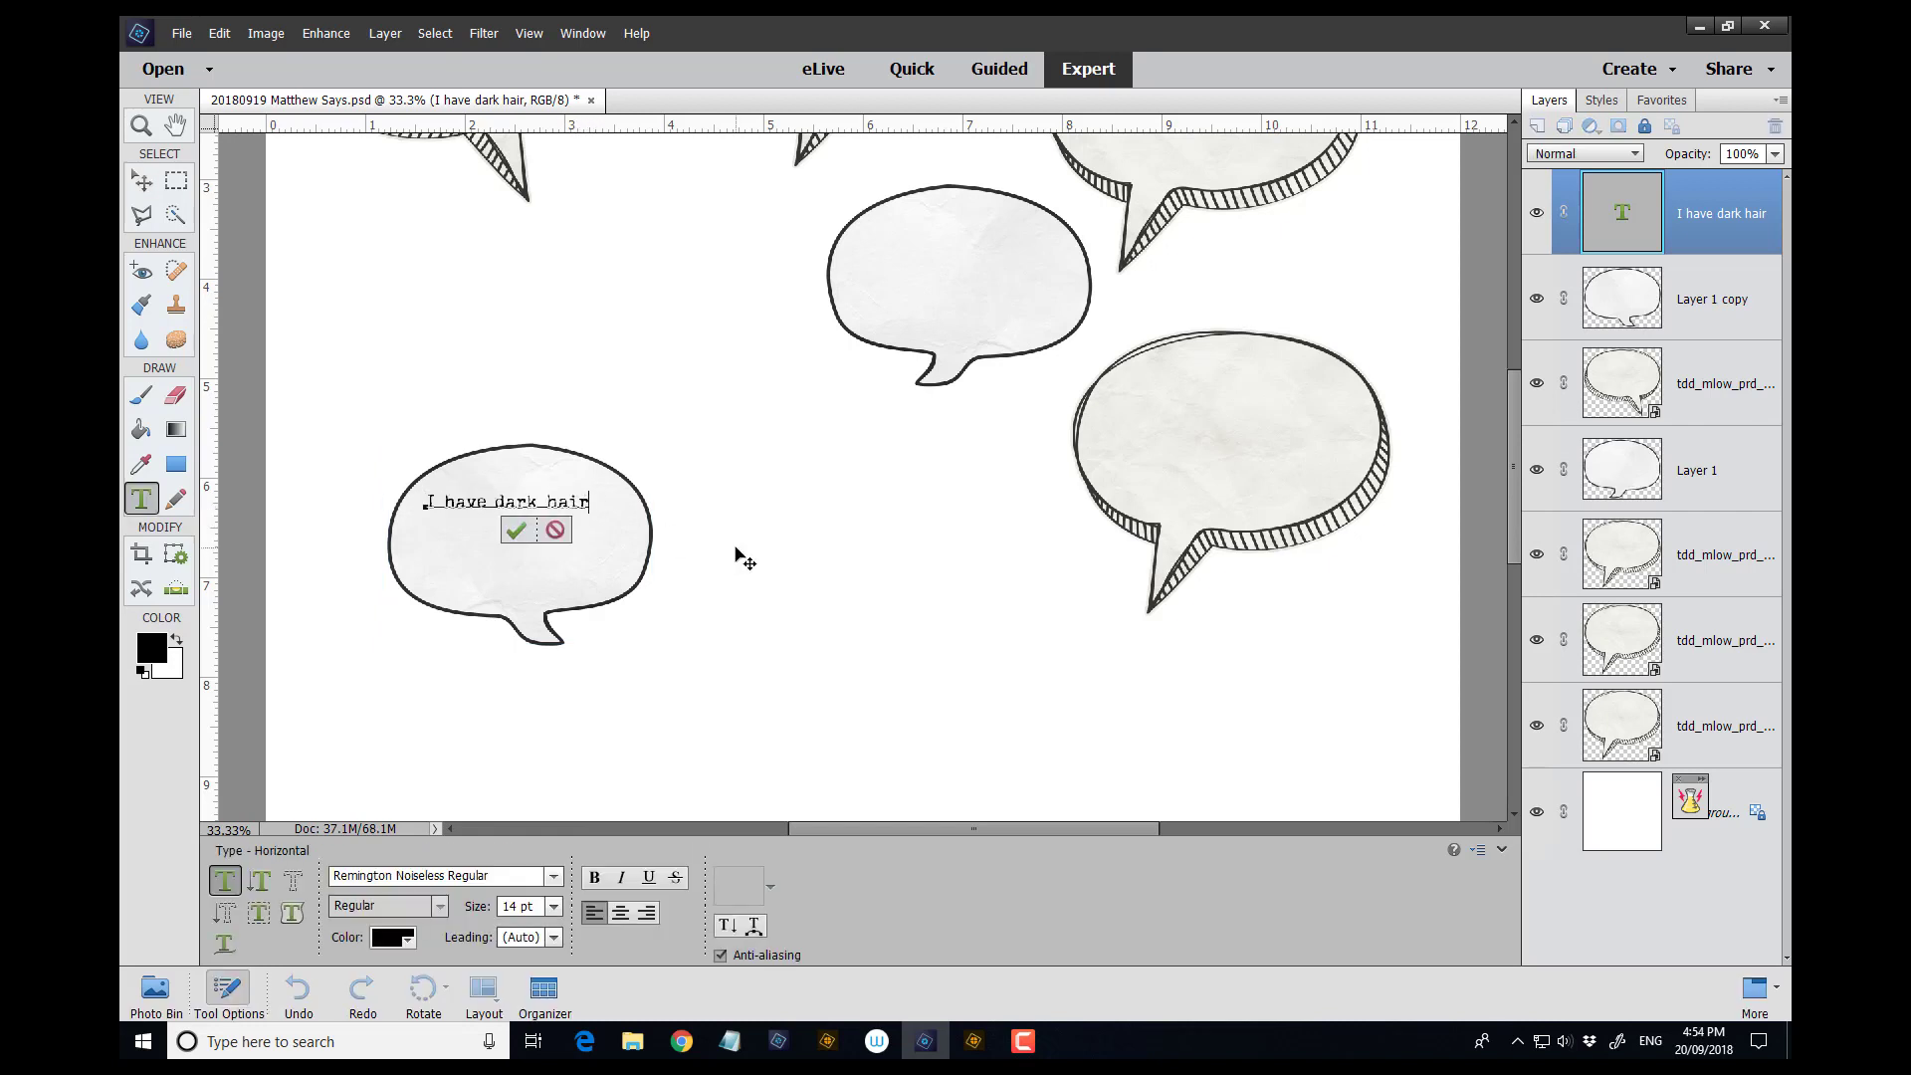
{"action": "type", "text": "."}
{"action": "left_click", "coordinate": [523, 533]}
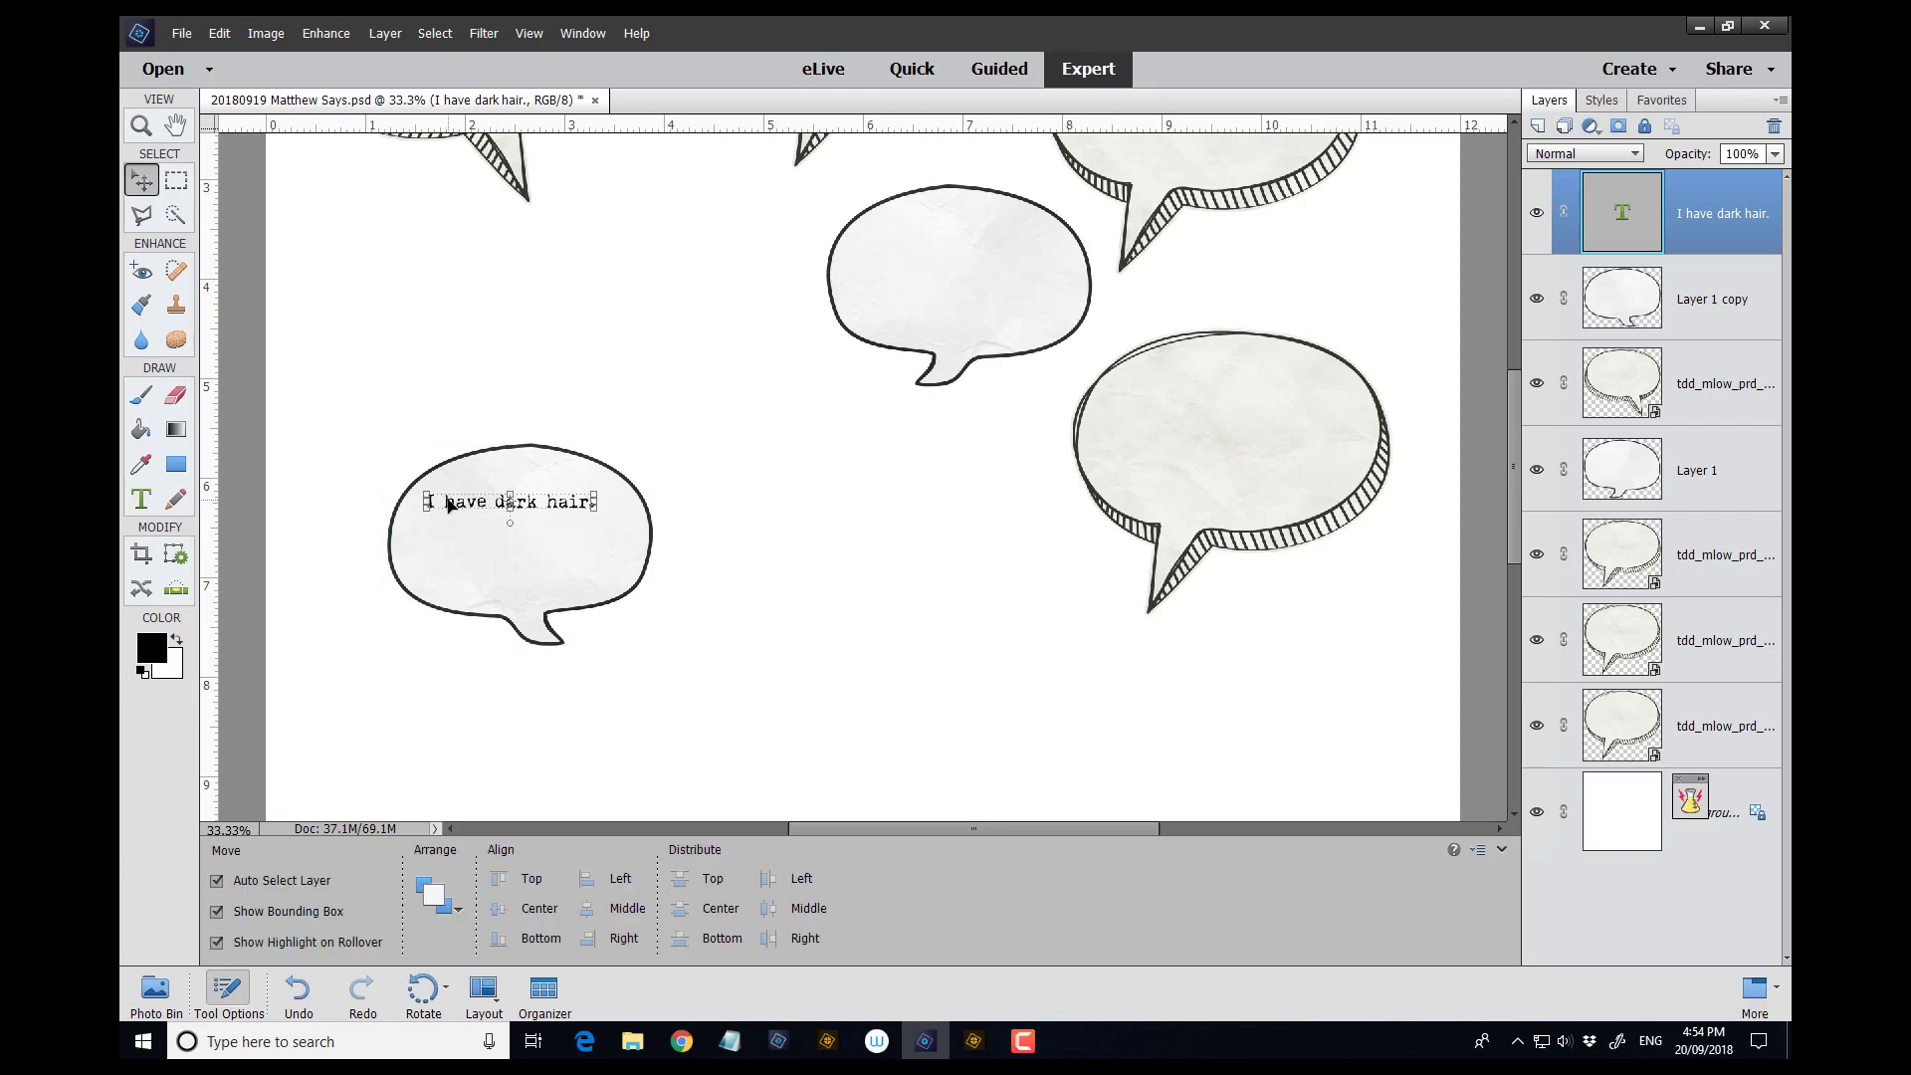
{"action": "left_click_drag", "start_coordinate": [450, 499], "coordinate": [463, 570]}
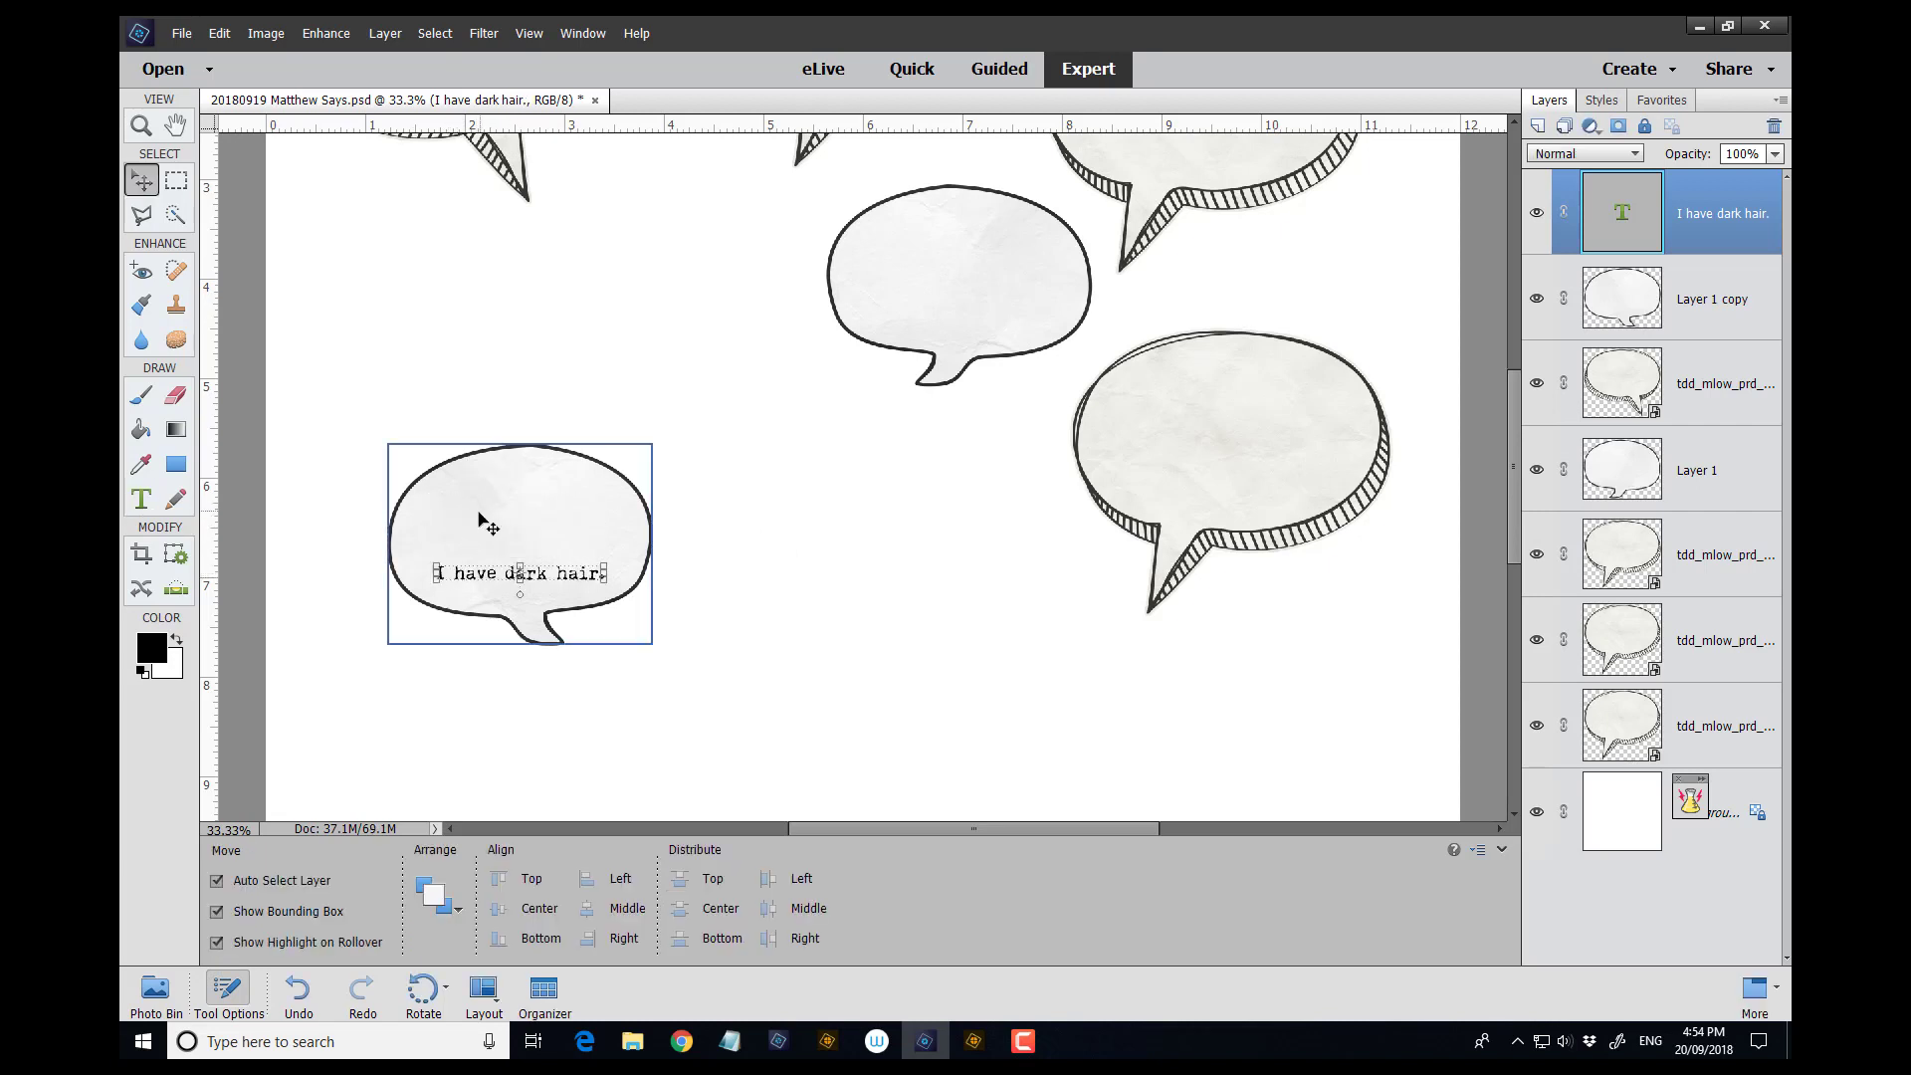
Add the text "Waterlemon." in the upper part of the speech bubble above "I have dark hair.".
{"action": "key", "text": "t"}
{"action": "left_click", "coordinate": [444, 489]}
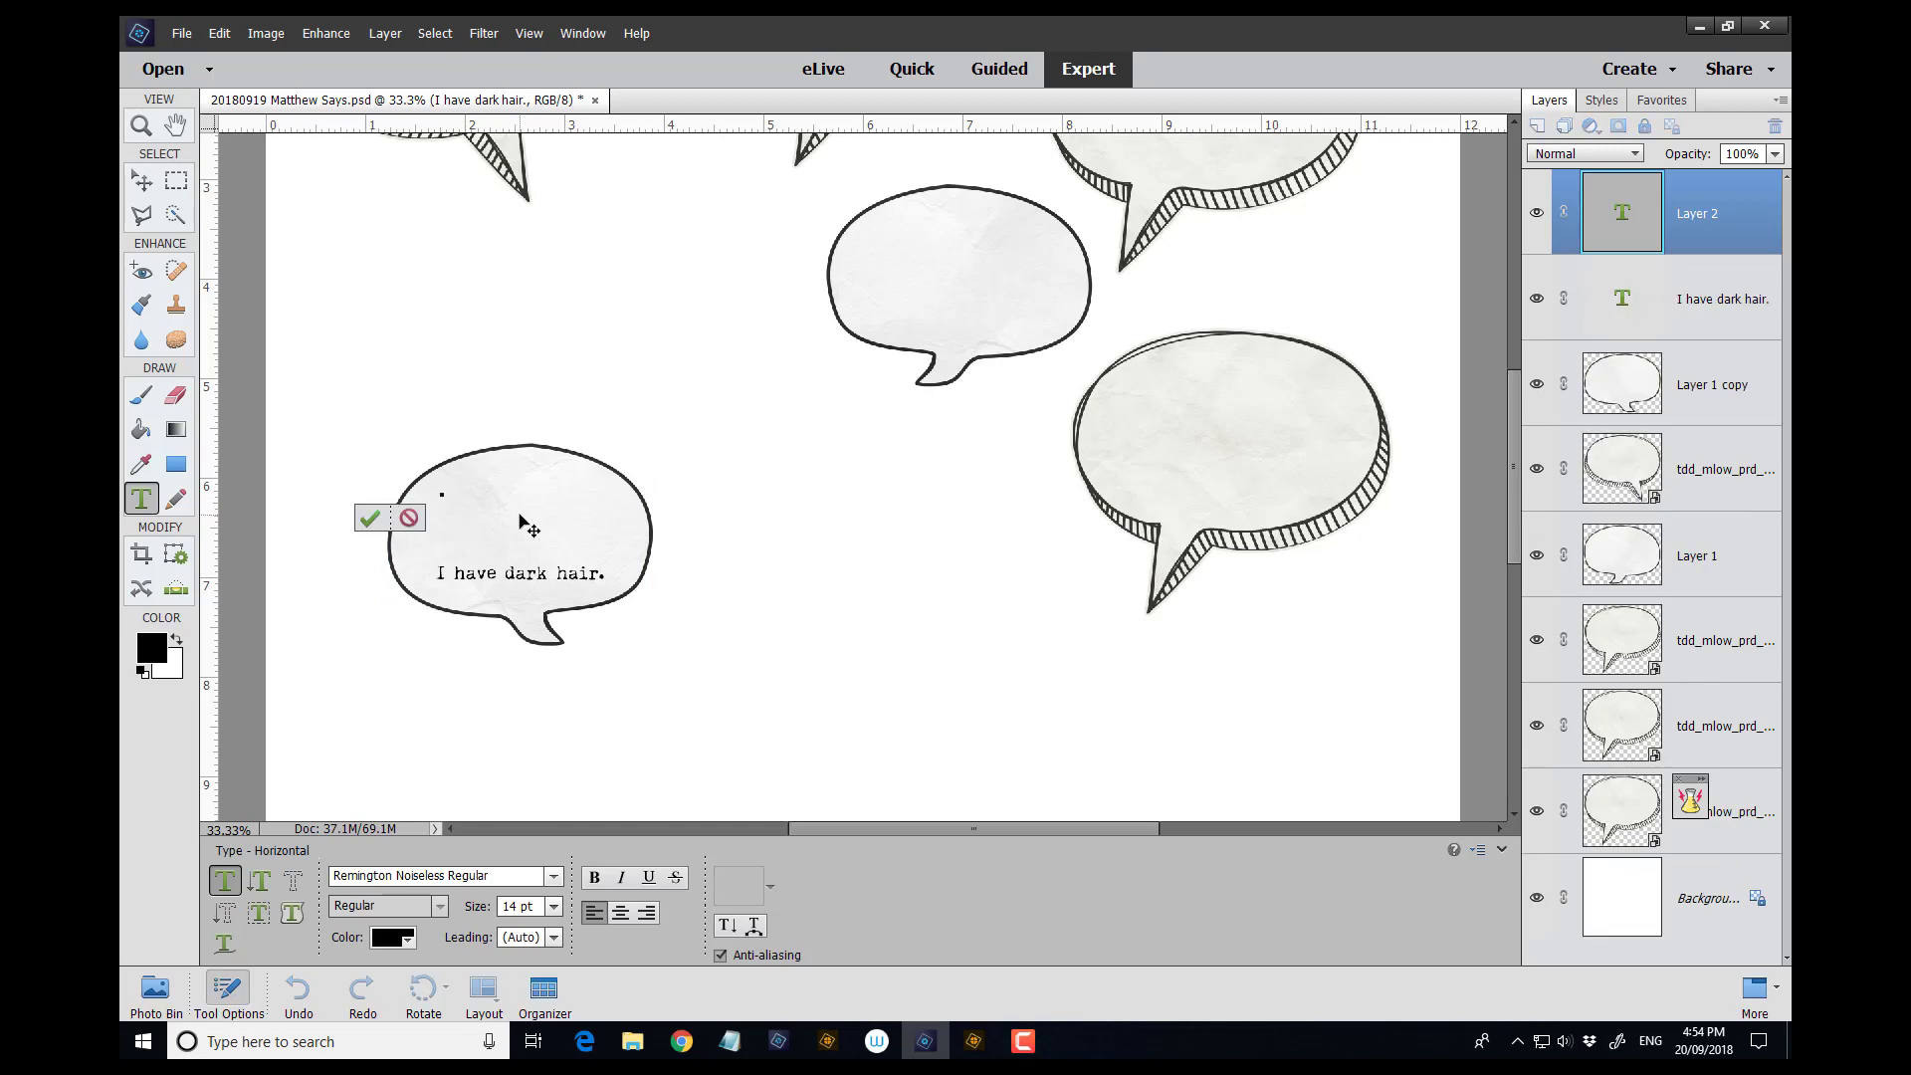
{"action": "type", "text": "Waterlemo"}
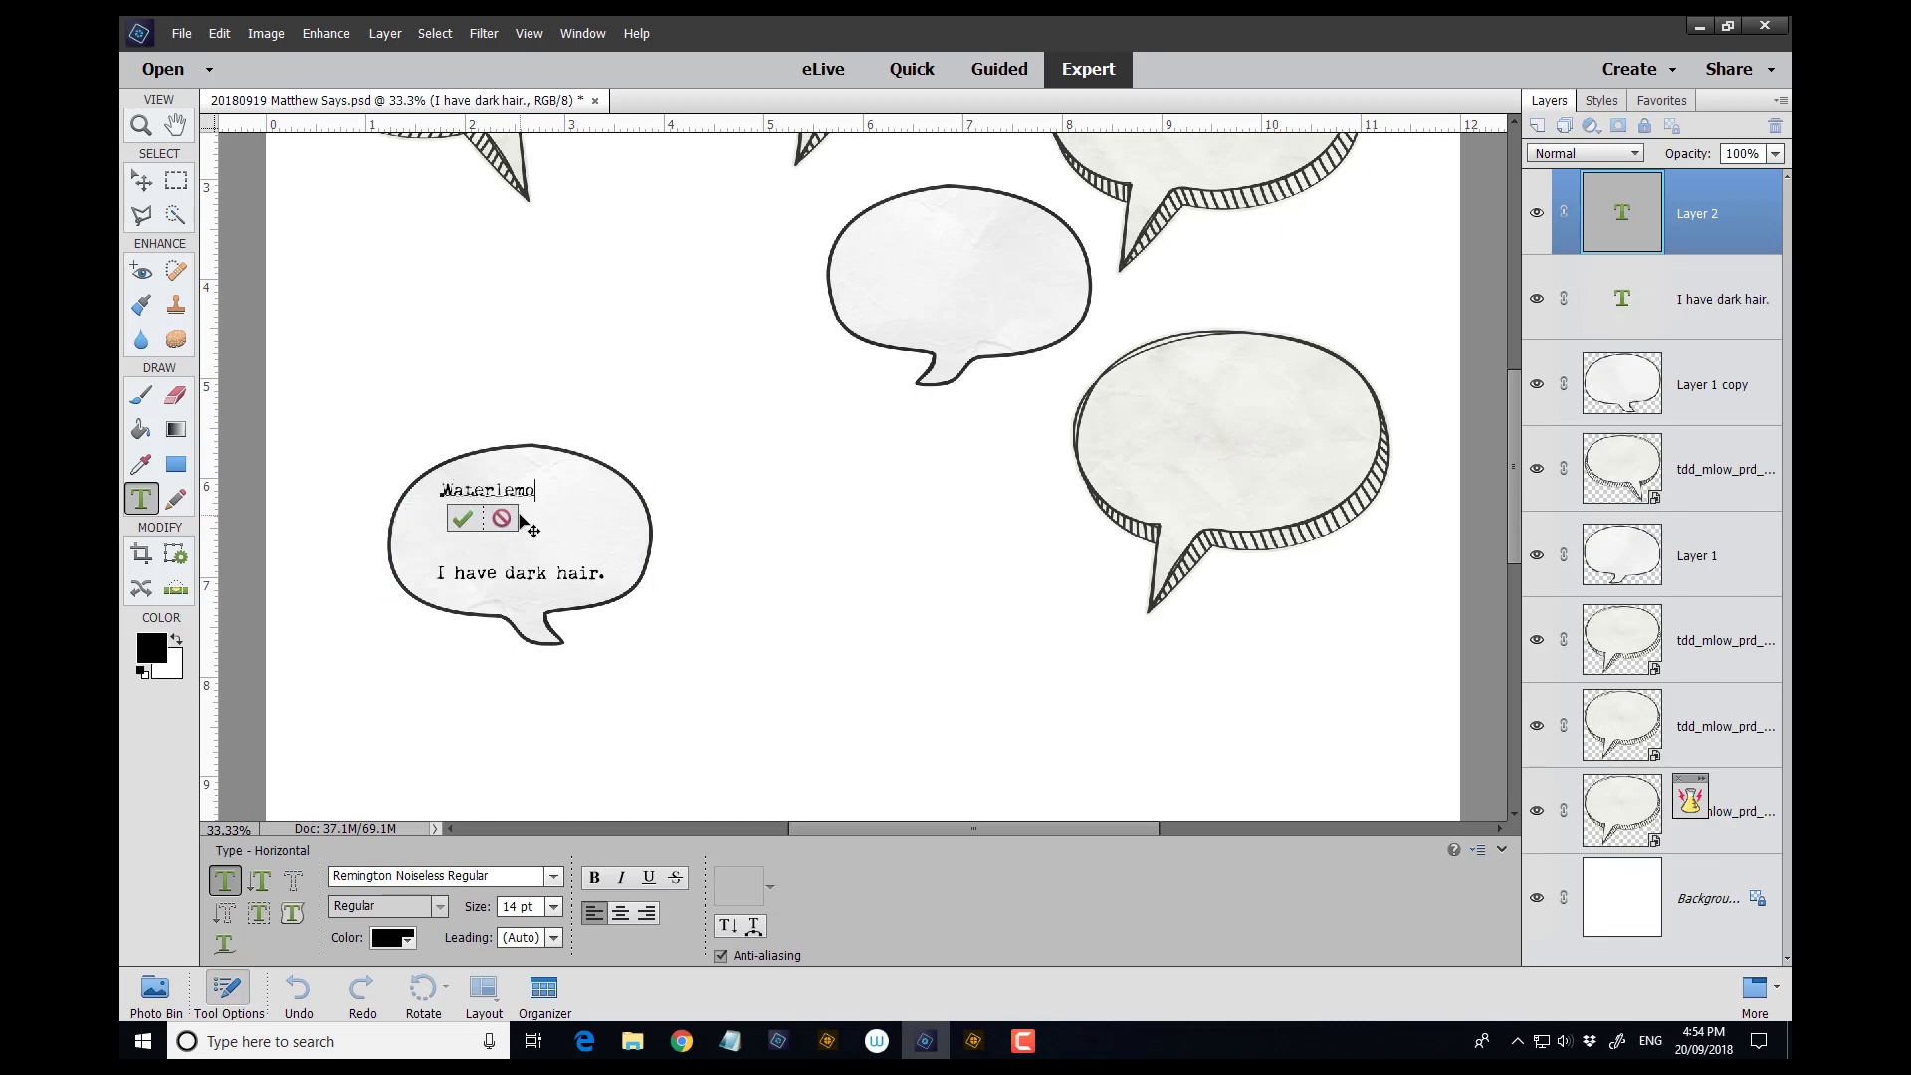
{"action": "type", "text": "n."}
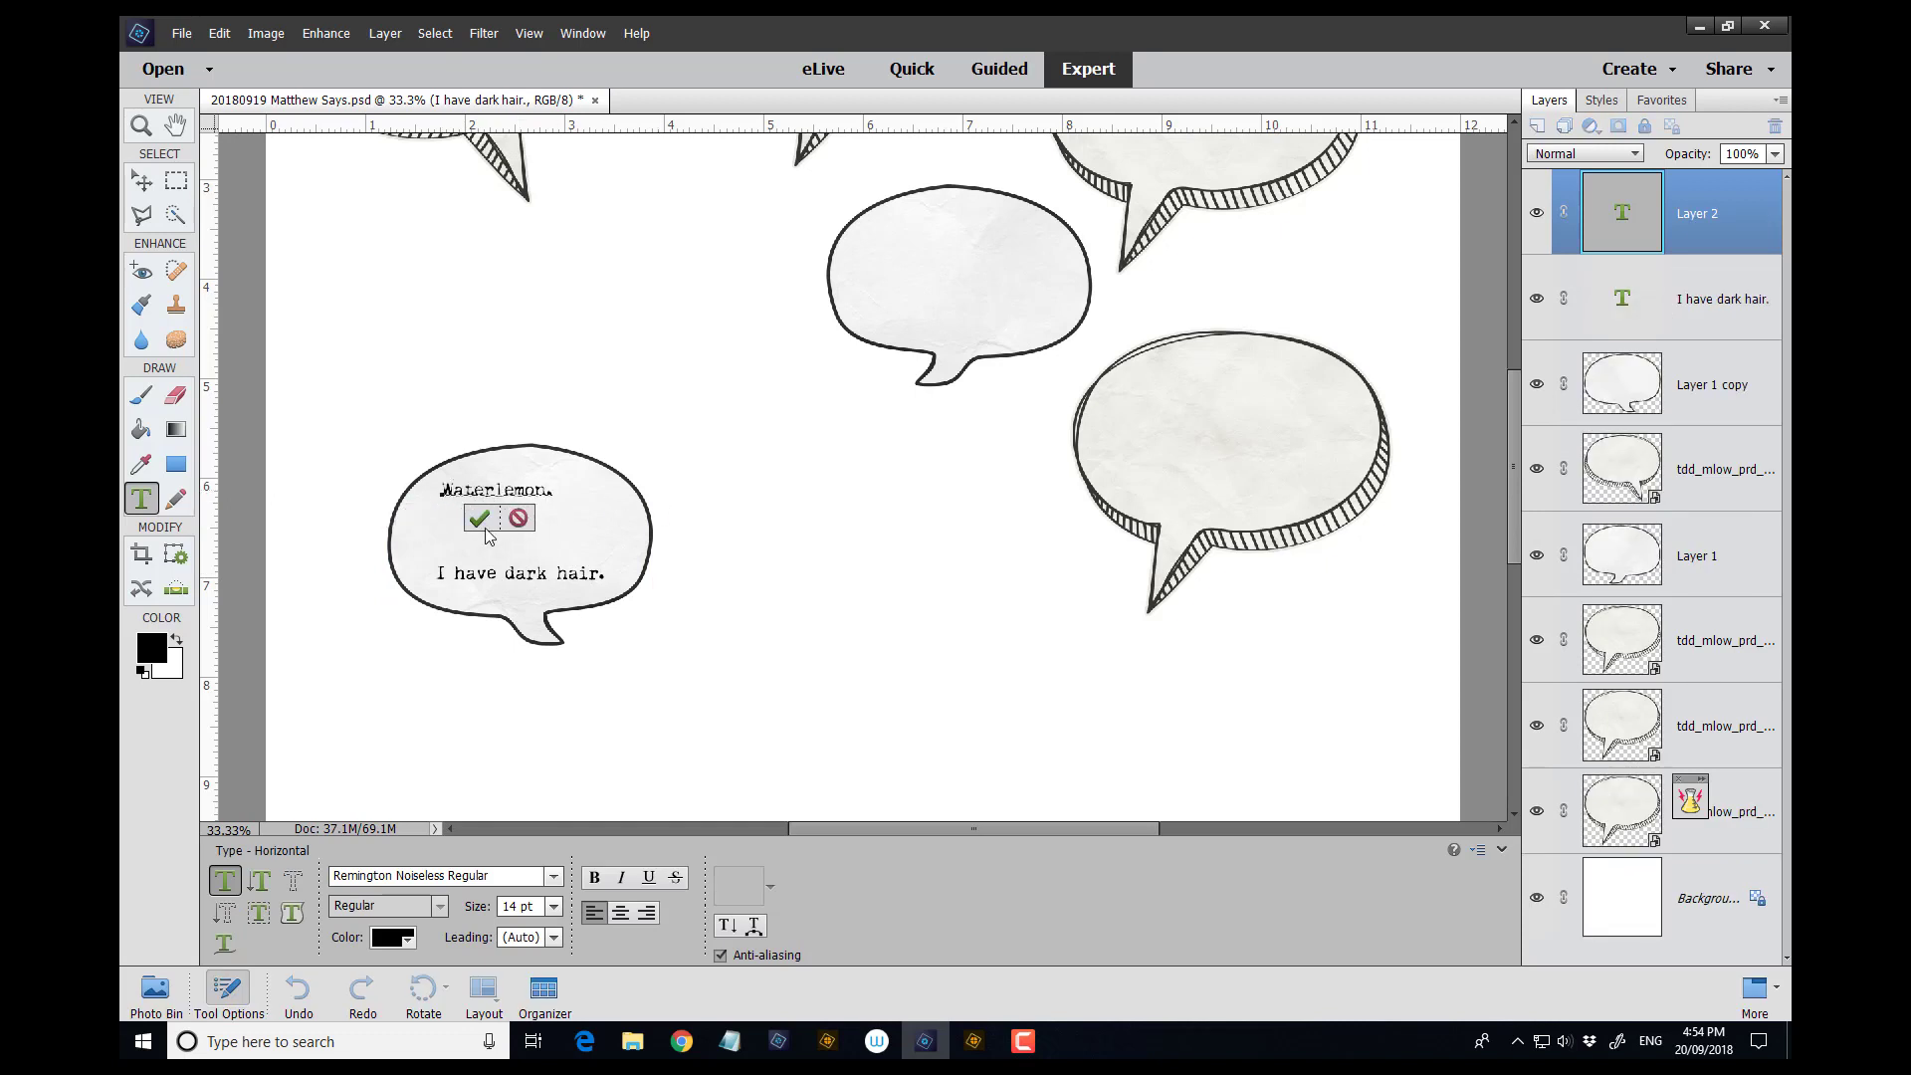
{"action": "left_click", "coordinate": [480, 519]}
Add the text "Let's play crickret." as its own line between "Waterlemon." and "I have dark hair." in the bubble.
{"action": "left_click", "coordinate": [422, 526]}
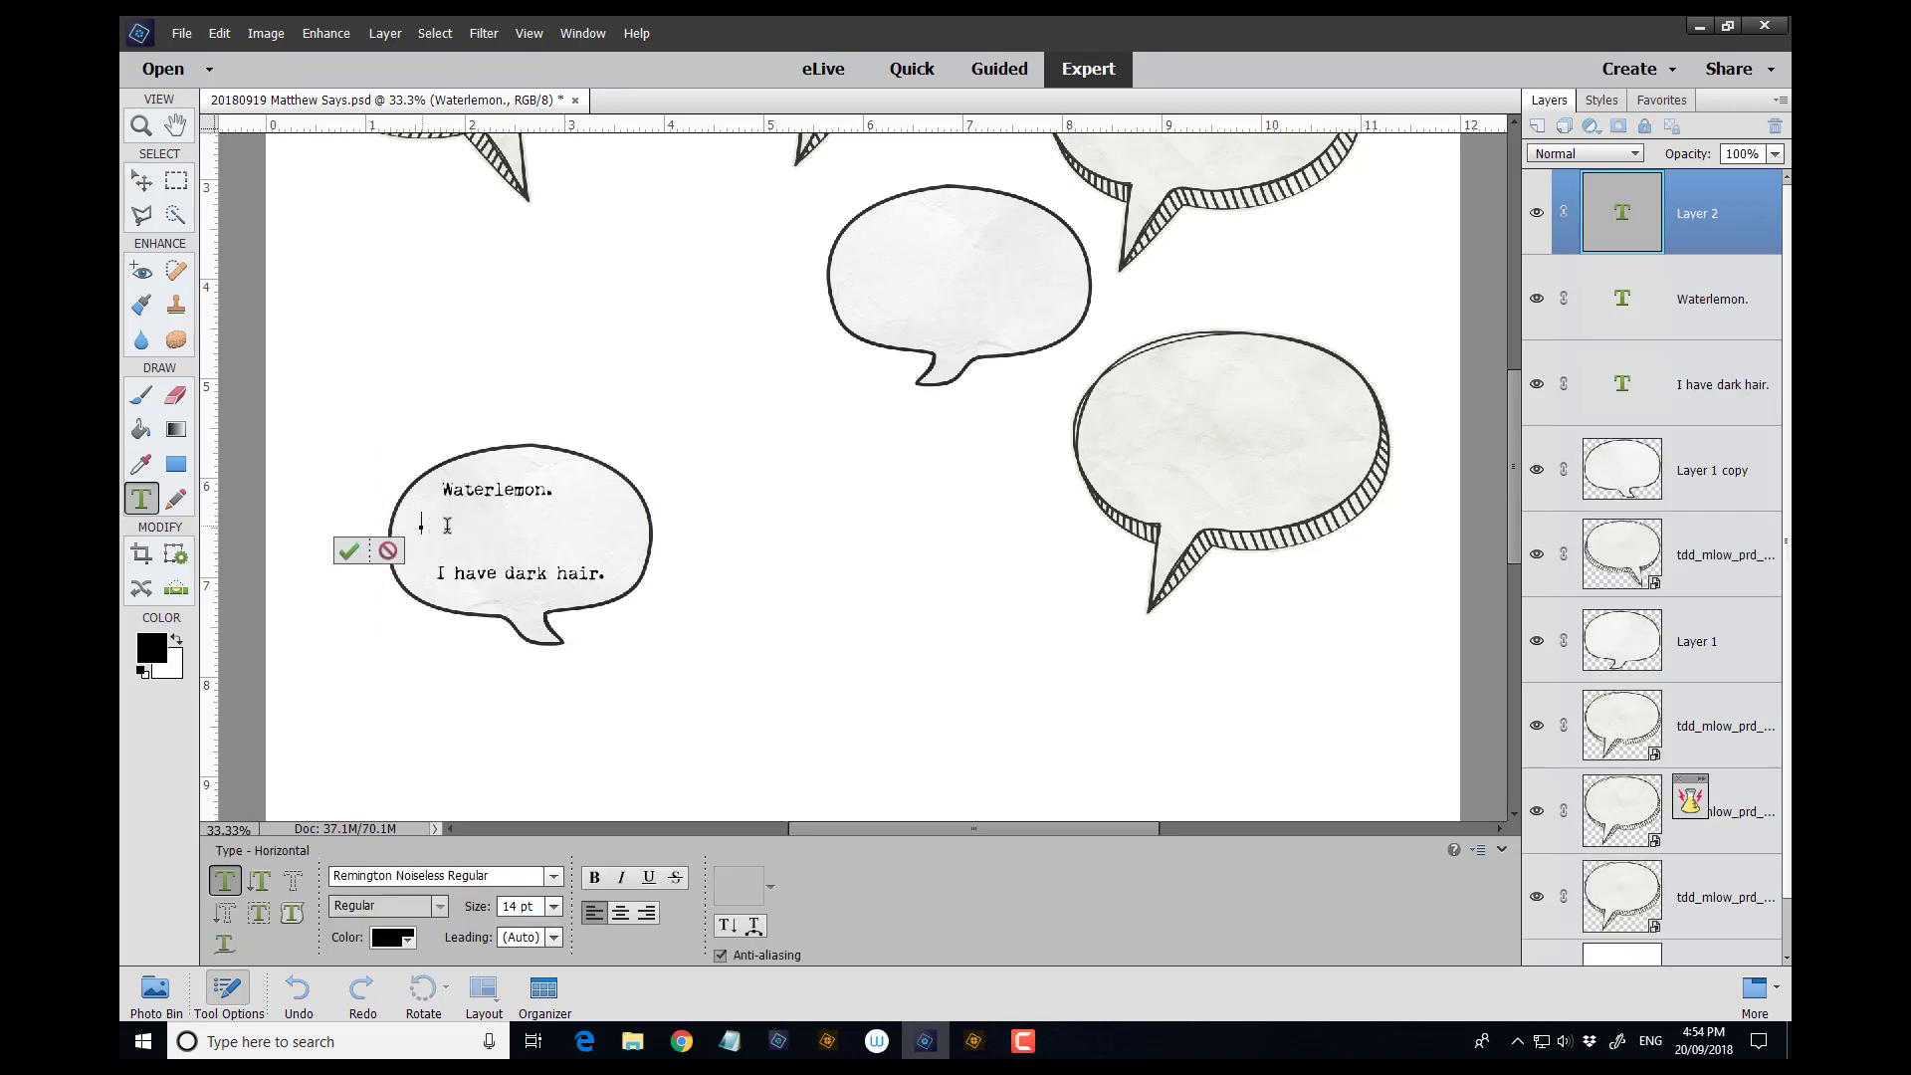
{"action": "type", "text": "Cri"}
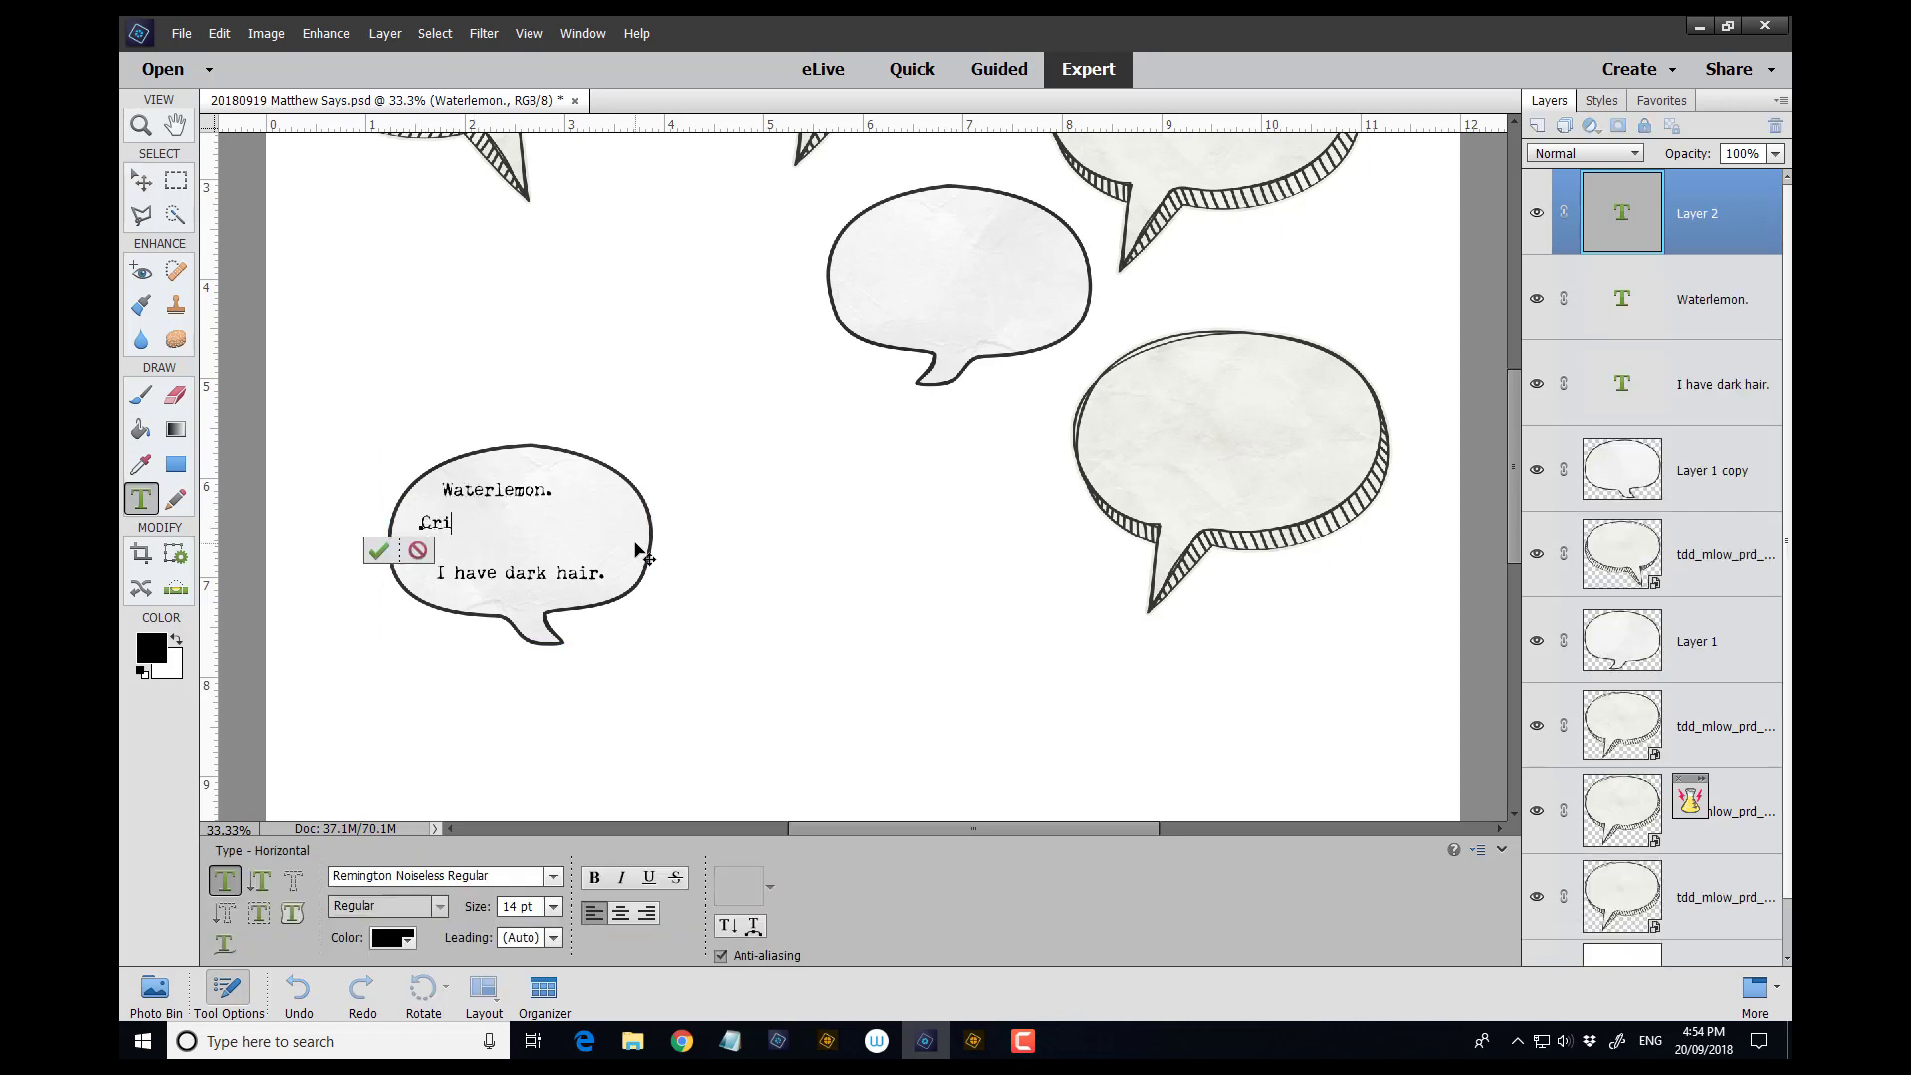
{"action": "type", "text": "ck"}
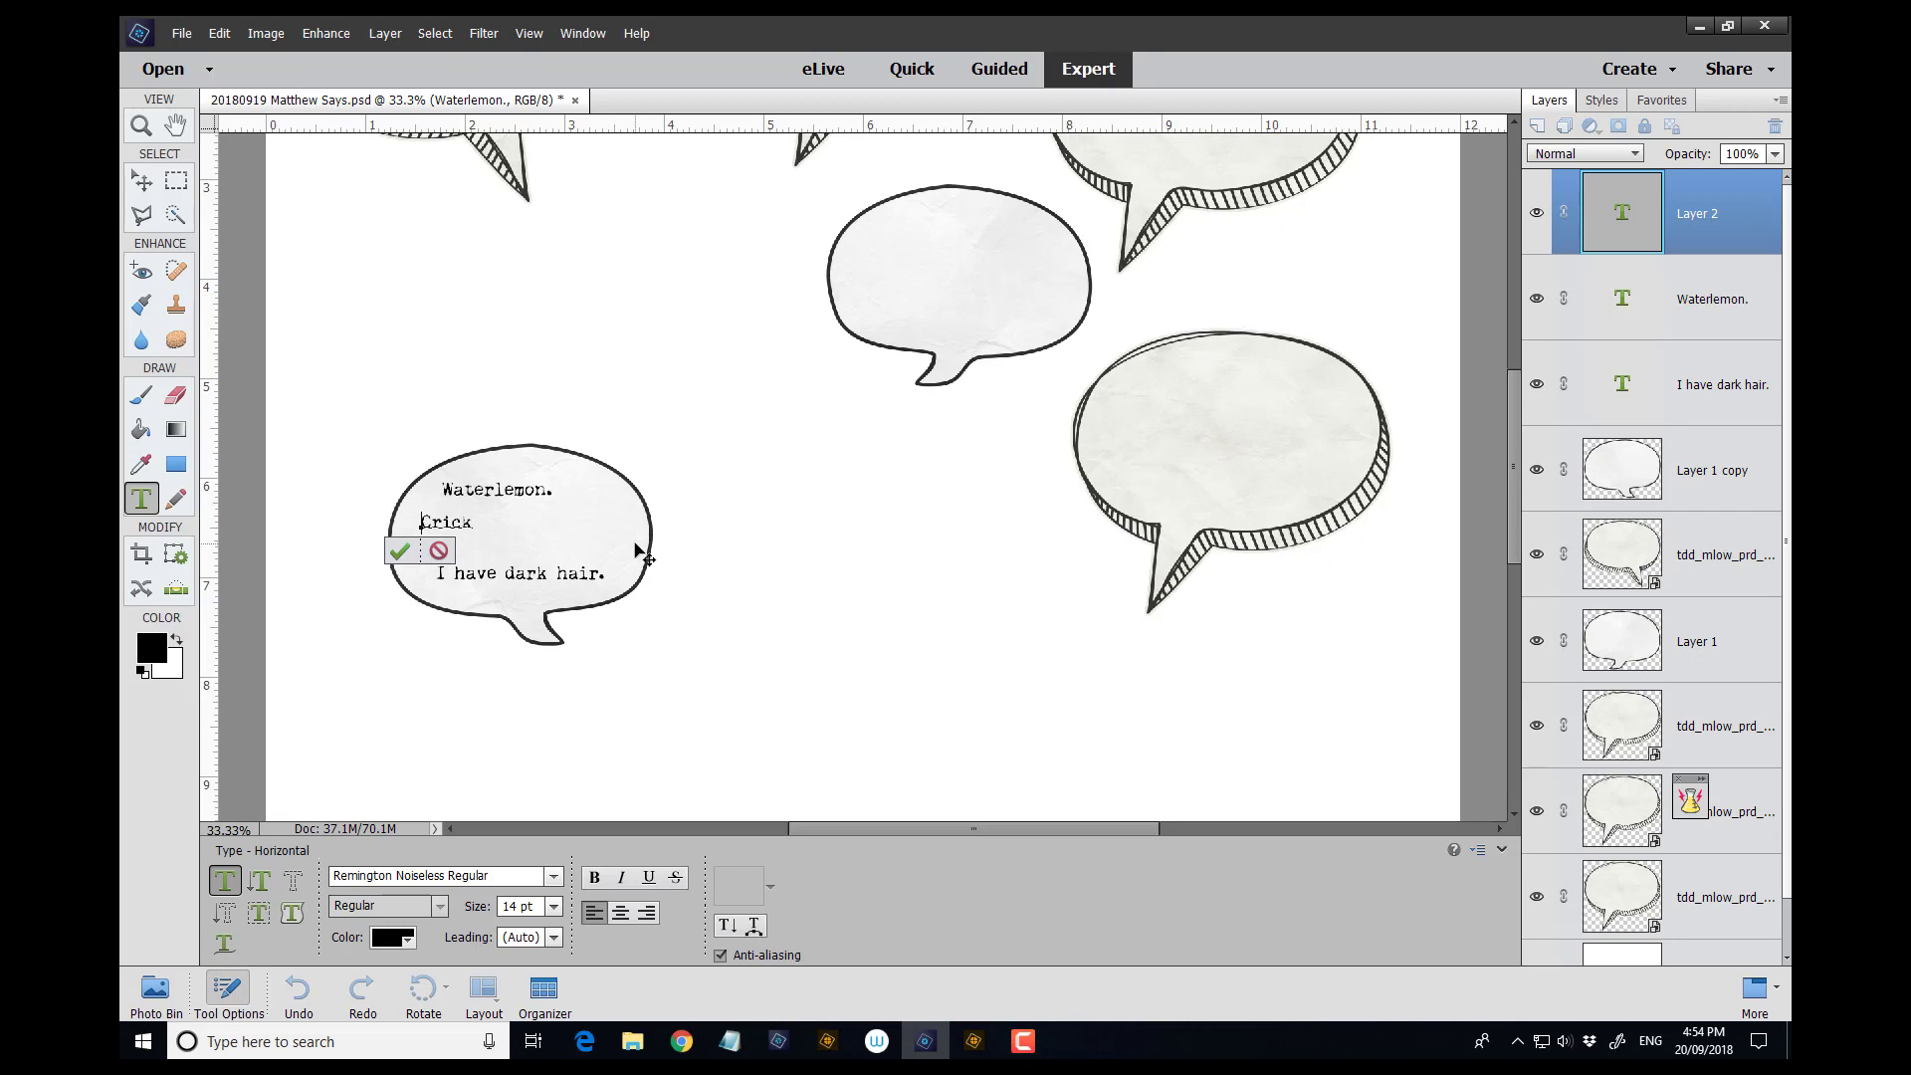
{"action": "type", "text": ":et"}
{"action": "key", "text": "BackSpace"}
{"action": "key", "text": "BackSpace"}
{"action": "key", "text": "BackSpace"}
{"action": "type", "text": "Lets play"}
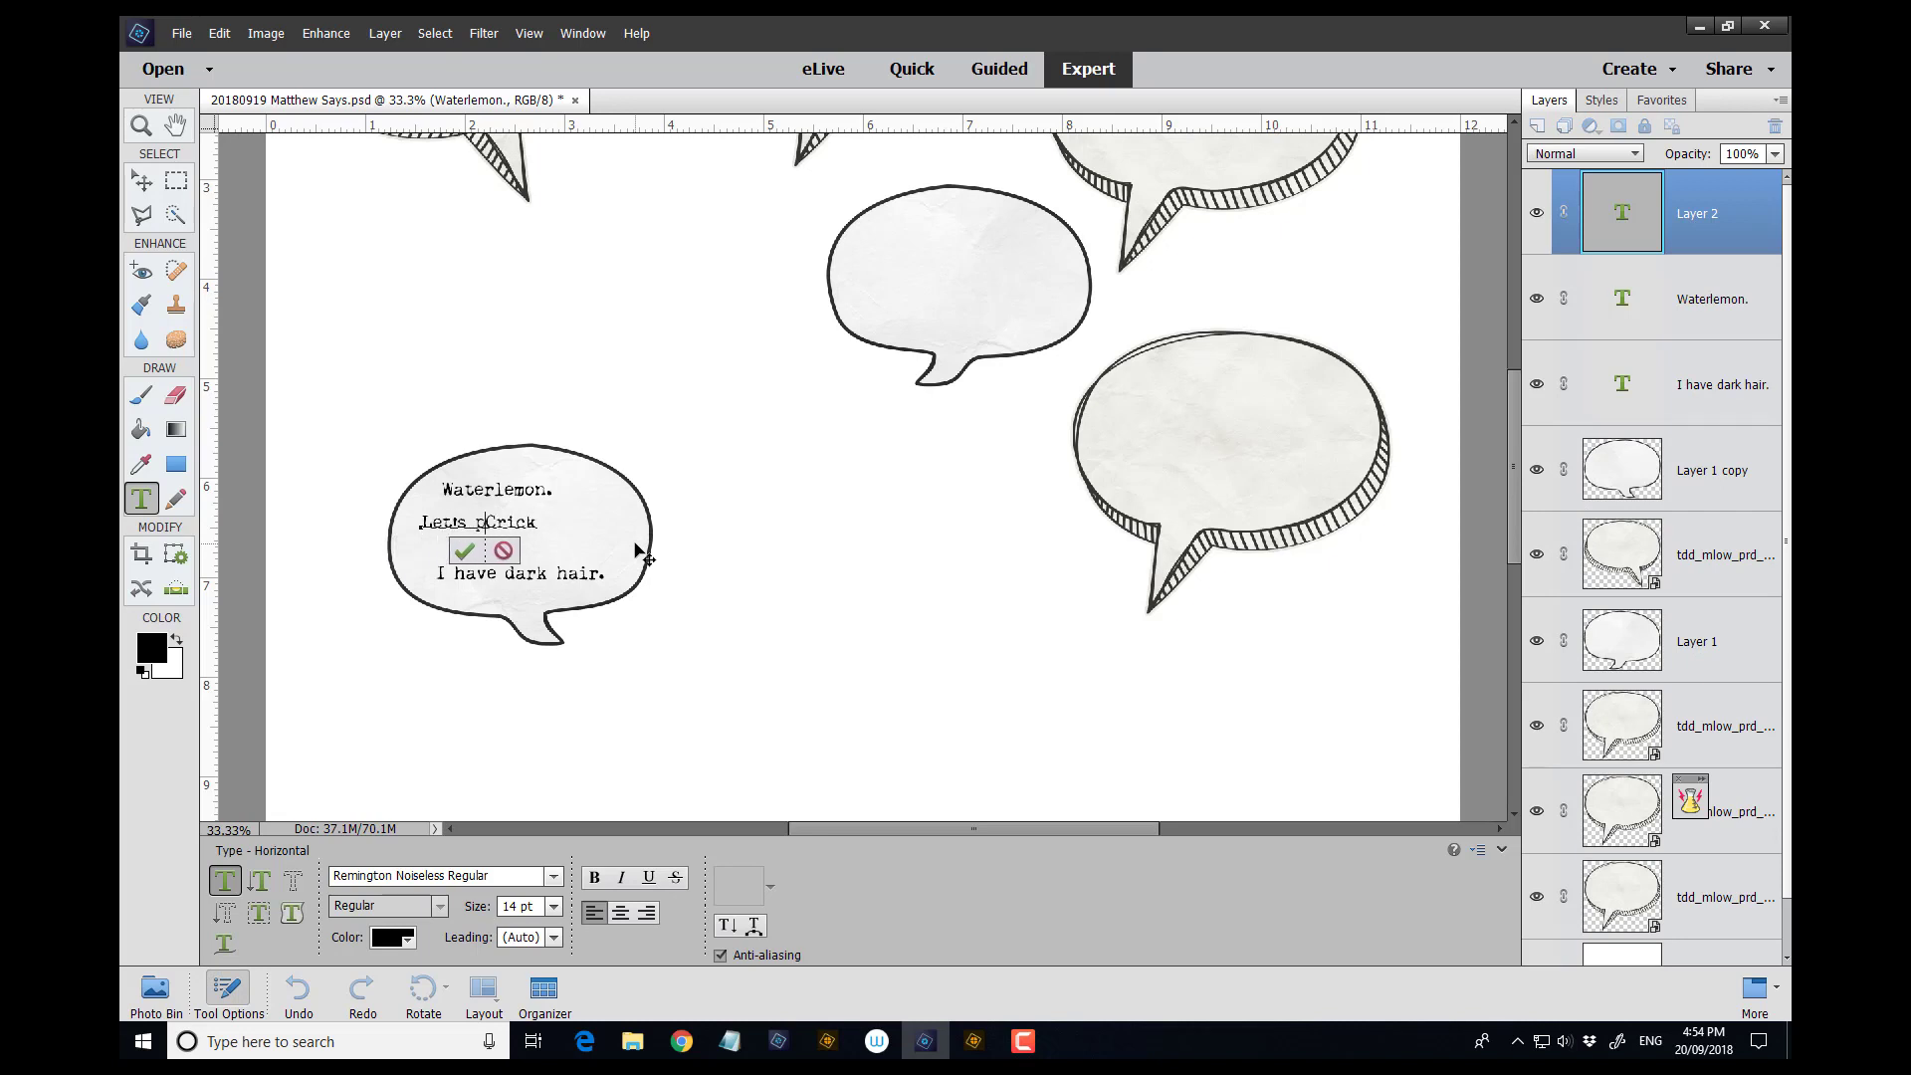
{"action": "key", "text": "Delete"}
{"action": "key", "text": "Delete"}
{"action": "key", "text": "Delete"}
{"action": "key", "text": "Delete"}
{"action": "key", "text": "Delete"}
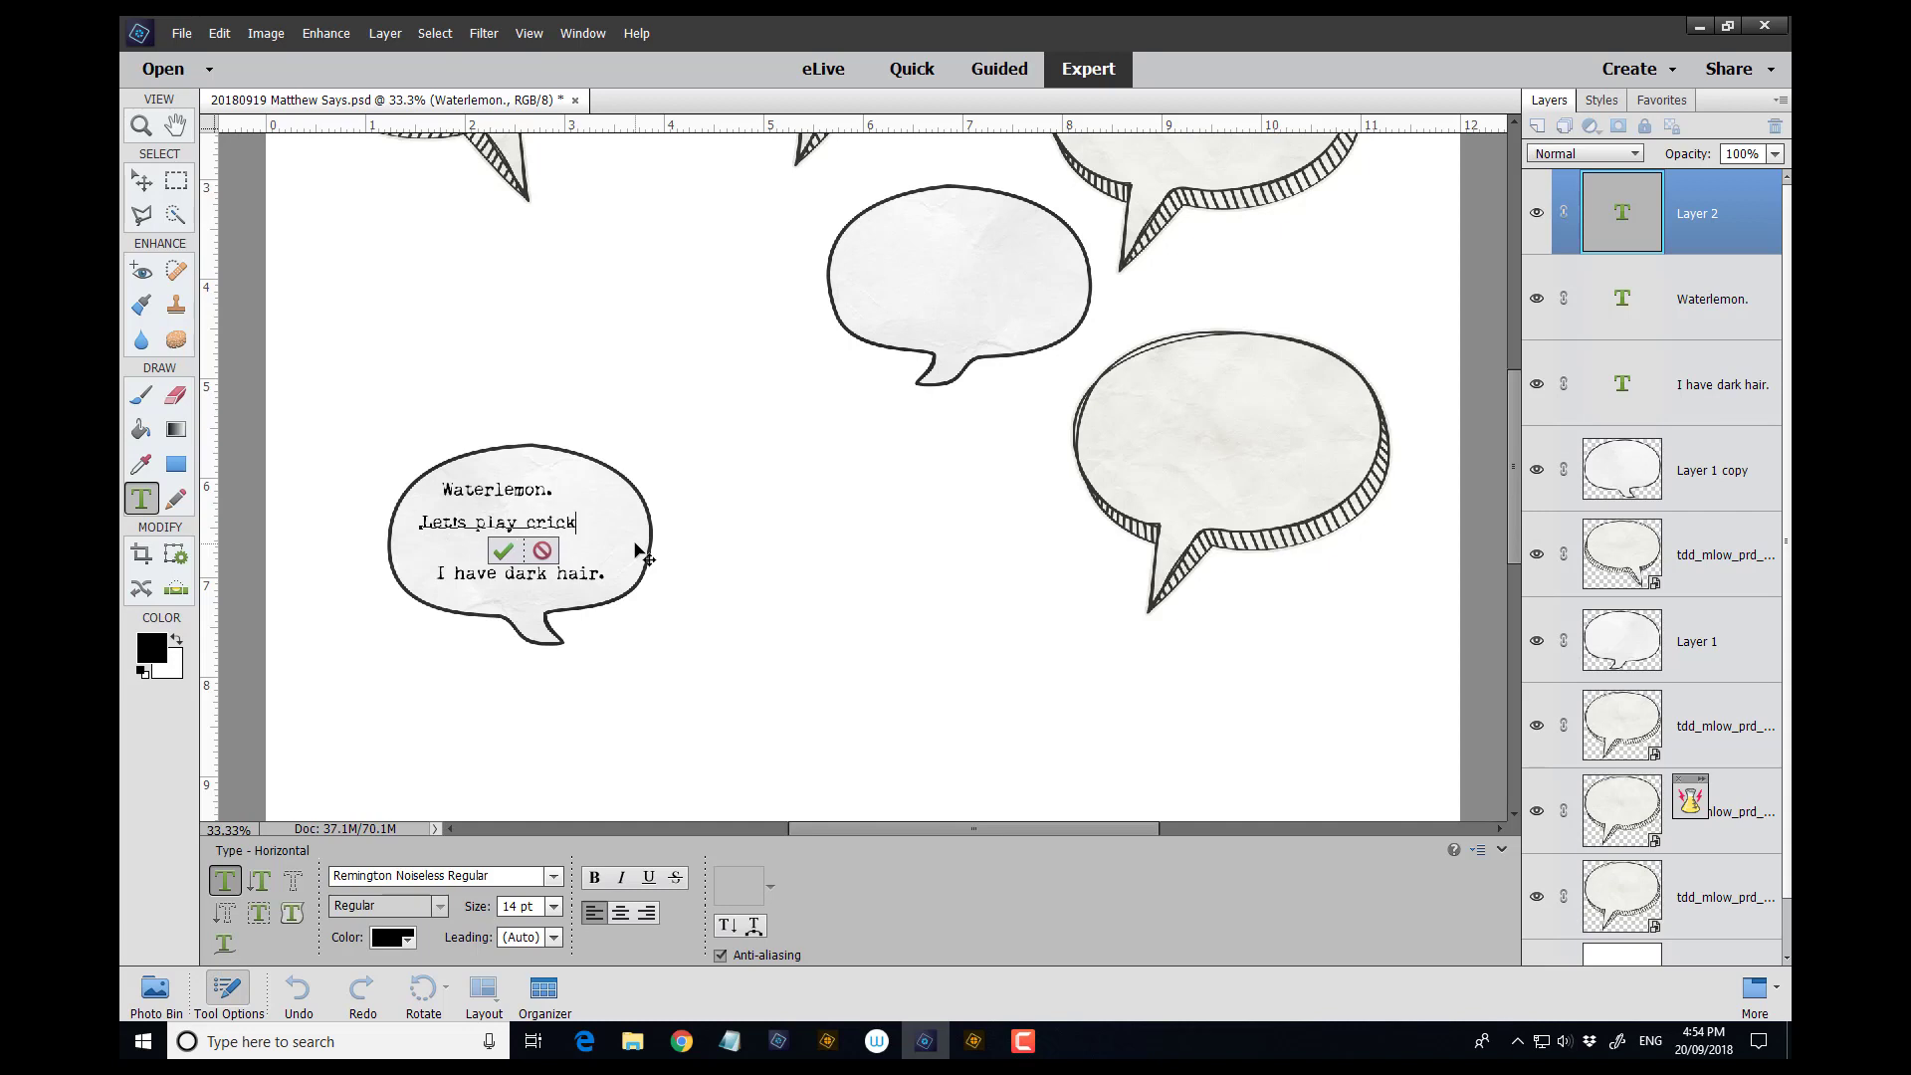
{"action": "type", "text": "cricketr"}
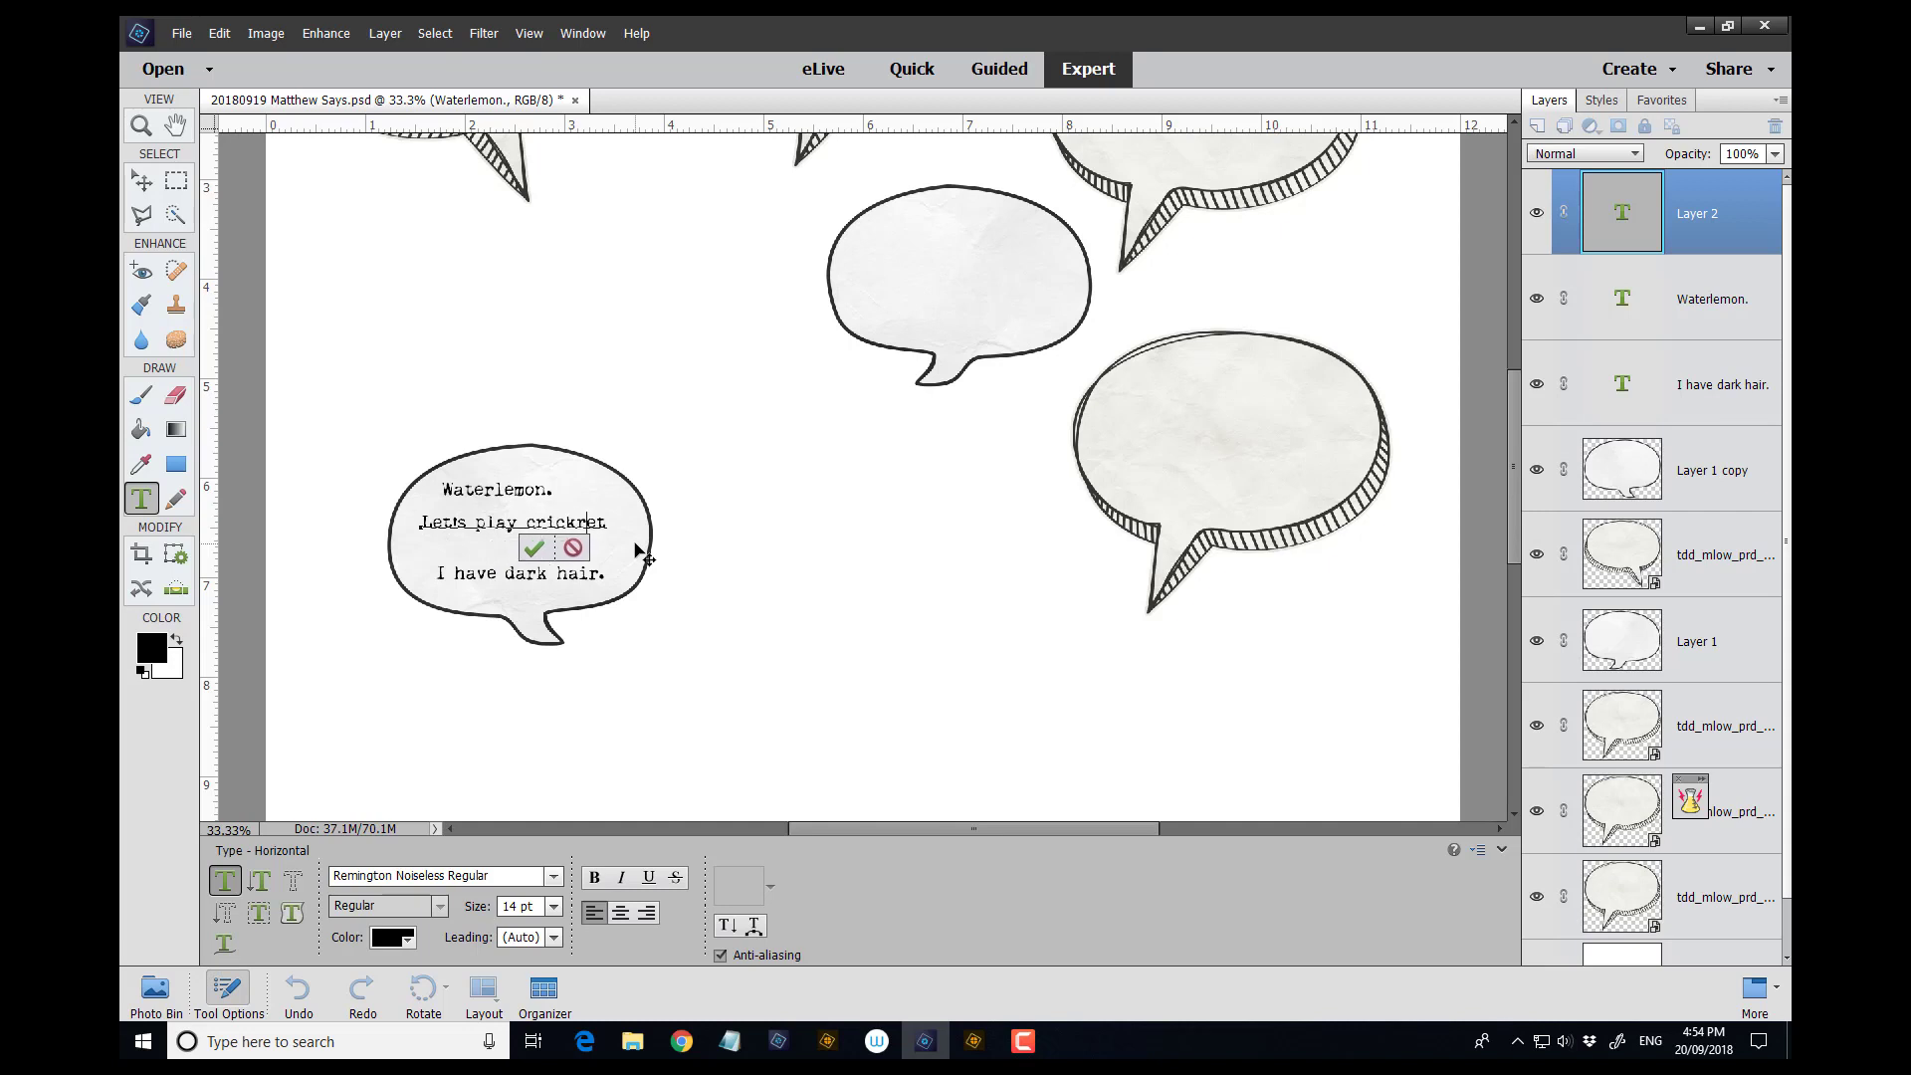
{"action": "key", "text": "BackSpace"}
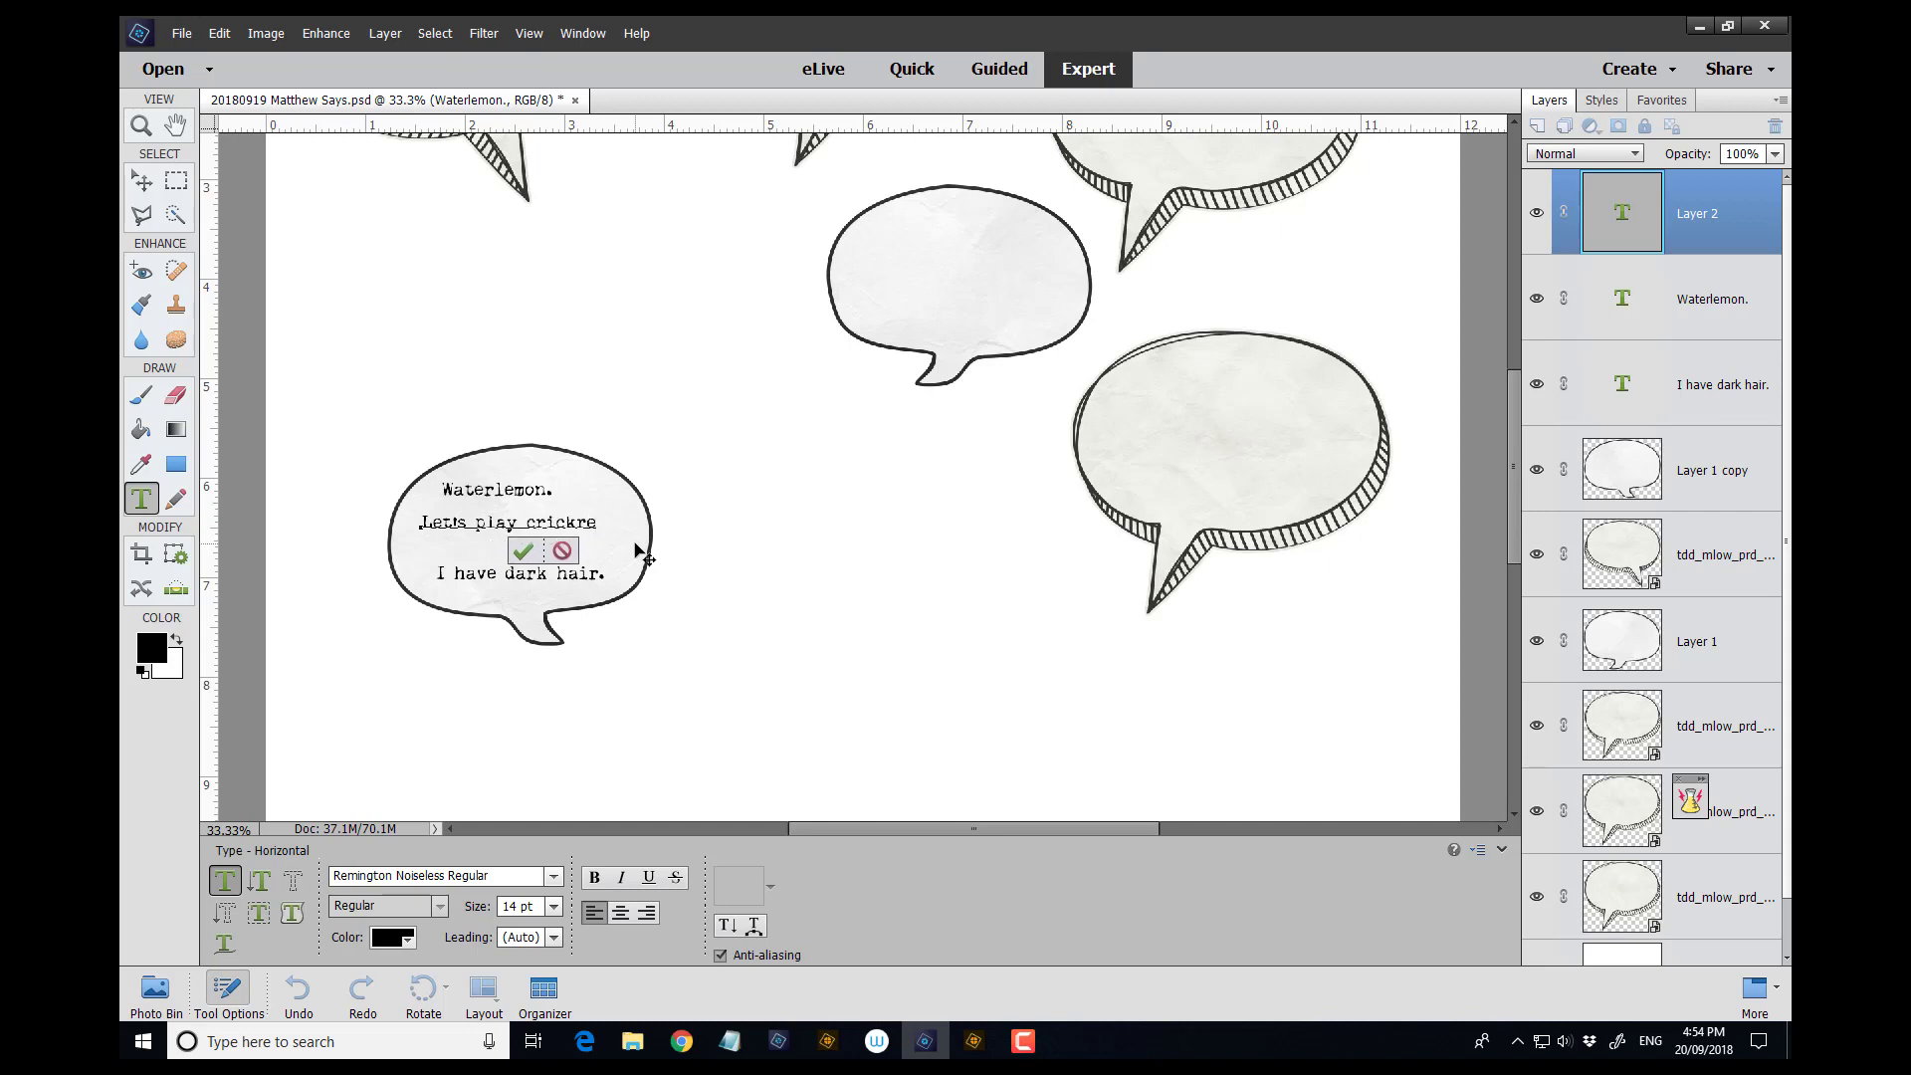
{"action": "type", "text": "t."}
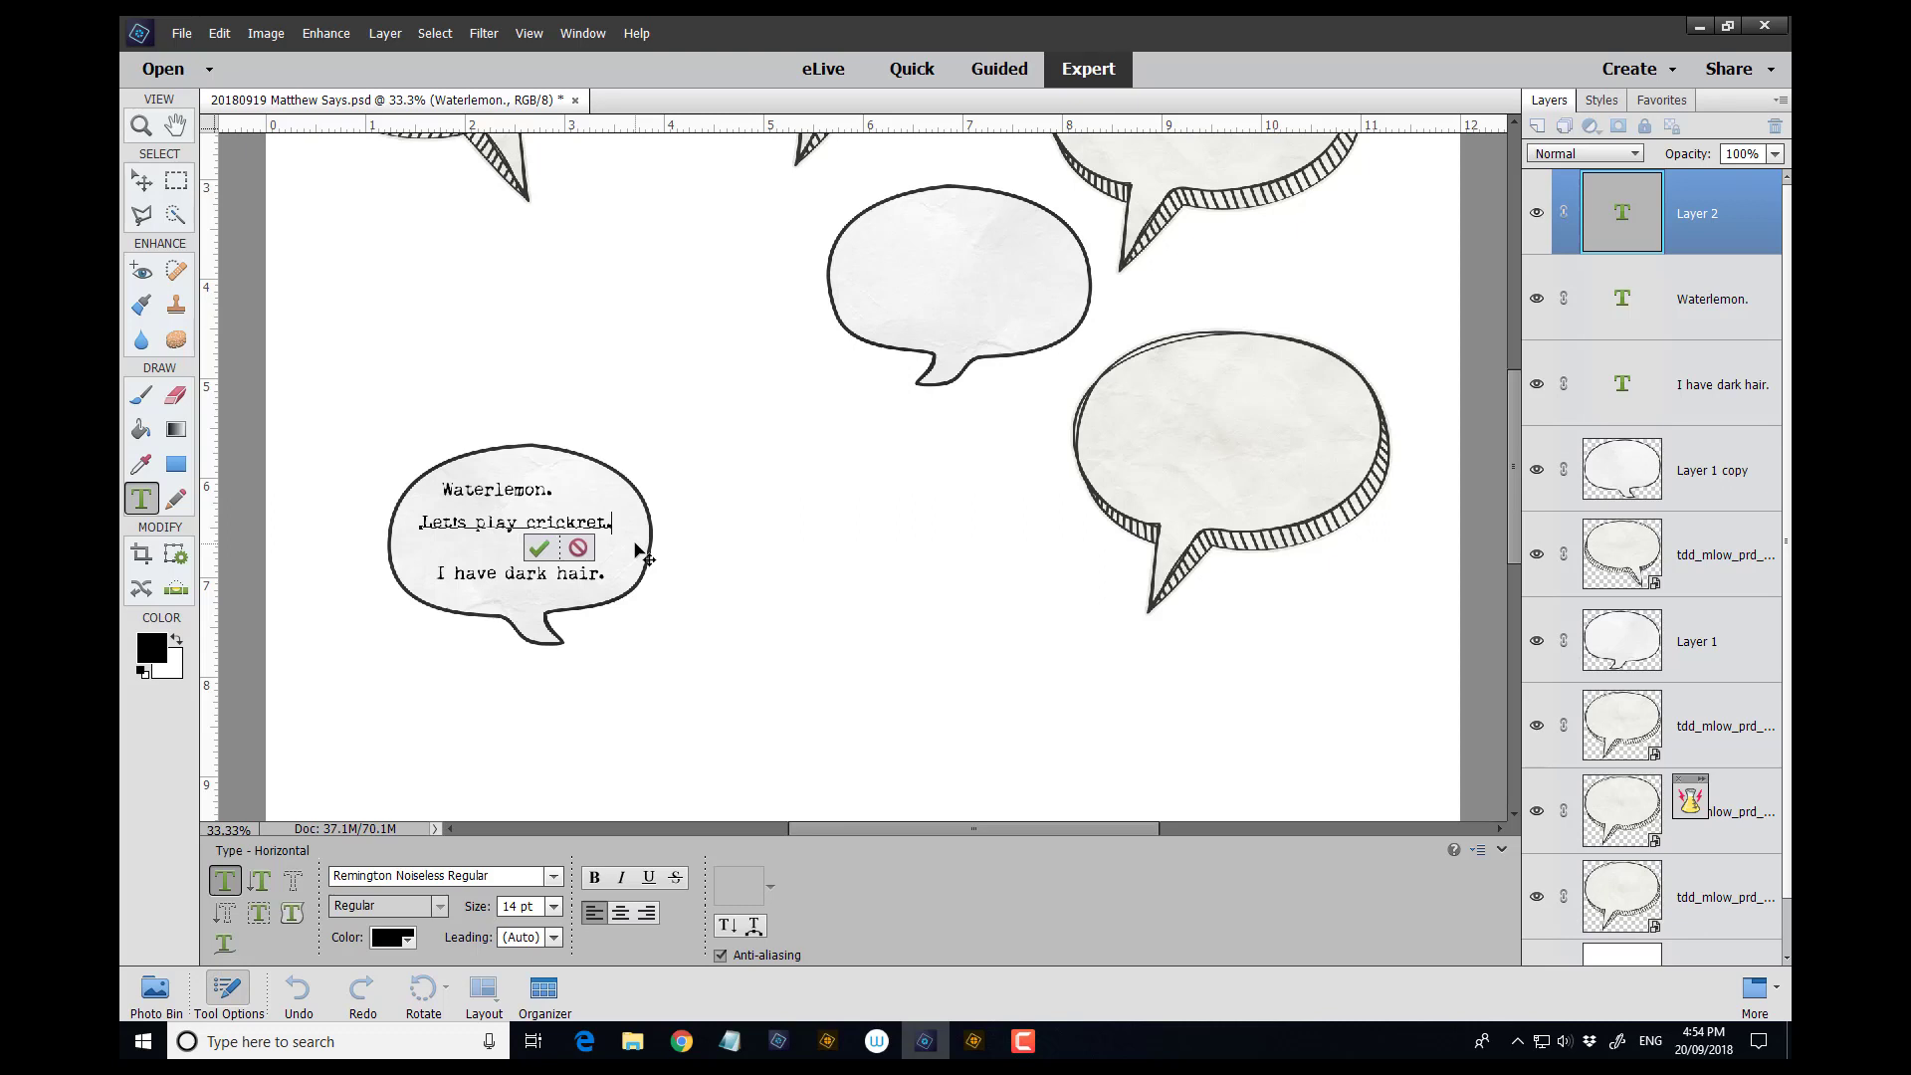
{"action": "left_click", "coordinate": [537, 549]}
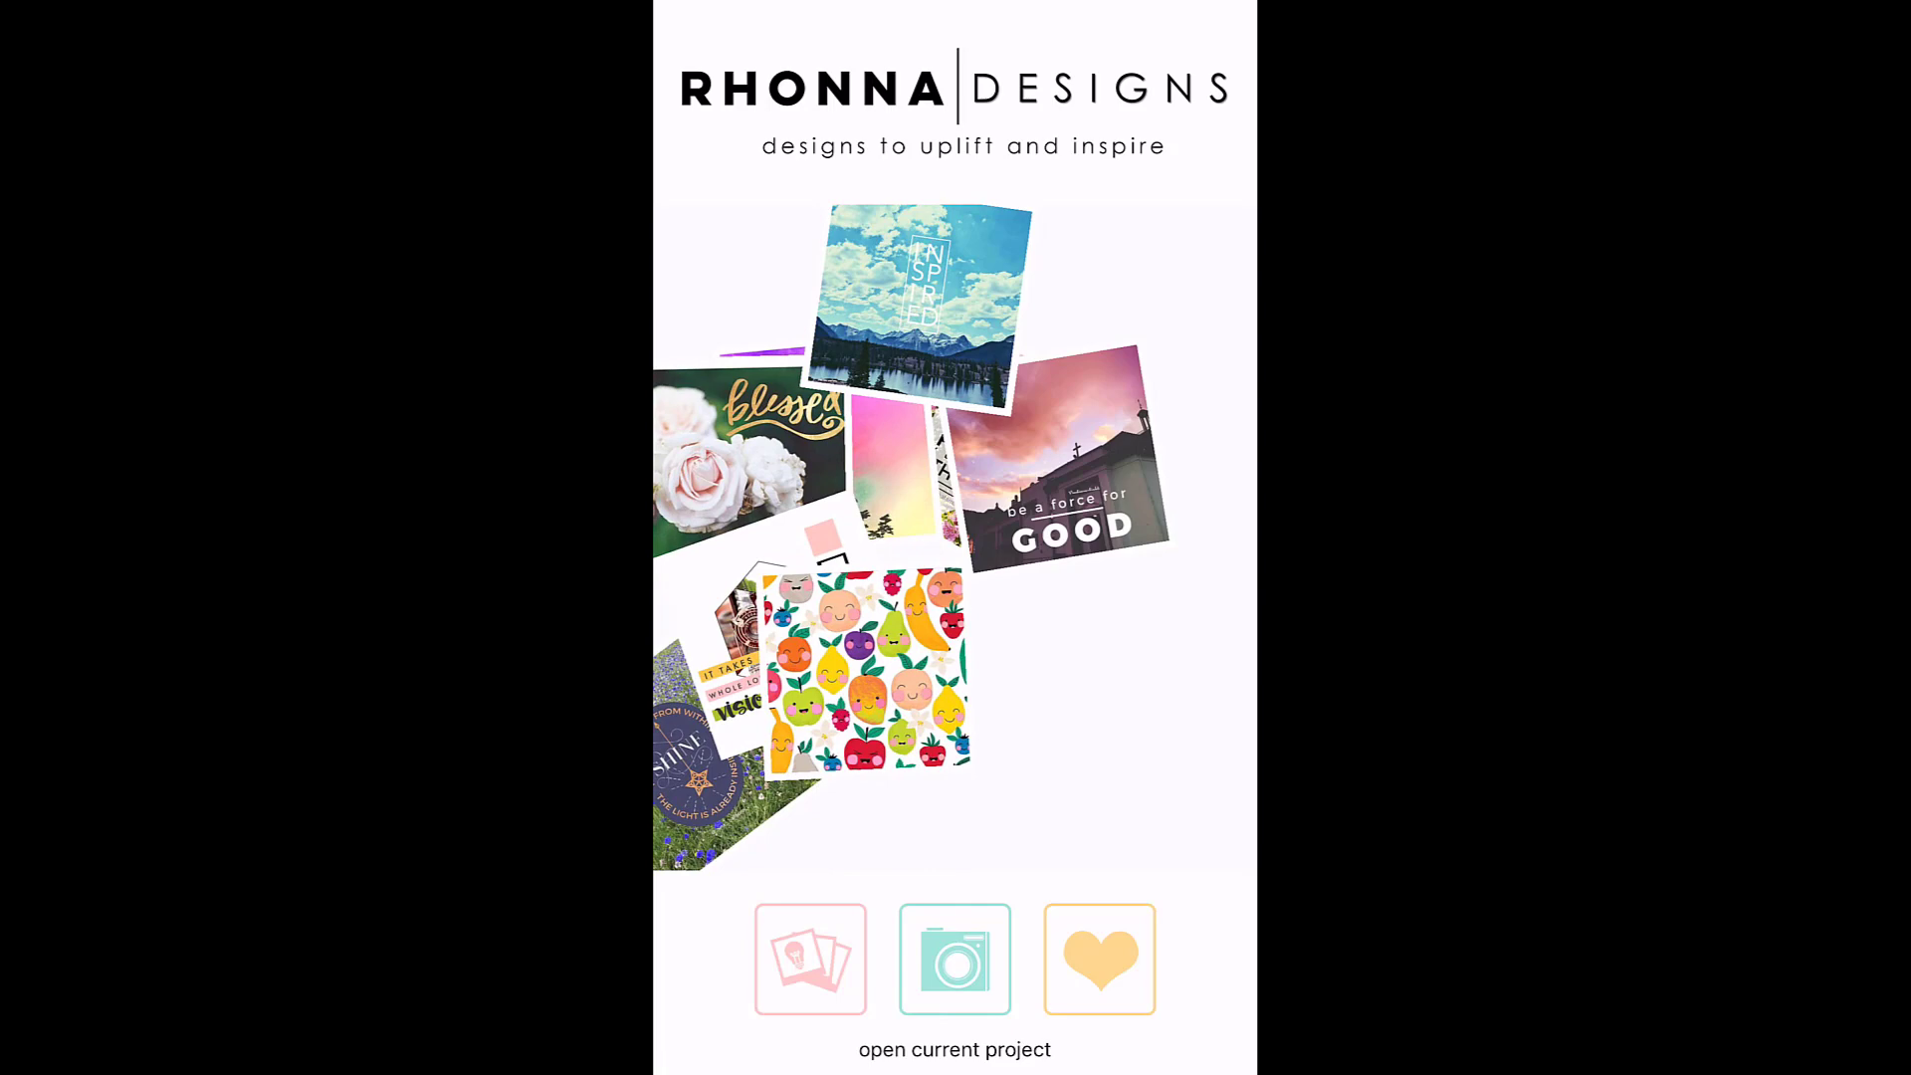
Switch to the Rhonna Designs app and start a project on a blank white photo, keeping its original proportions.
{"action": "left_click", "coordinate": [757, 186]}
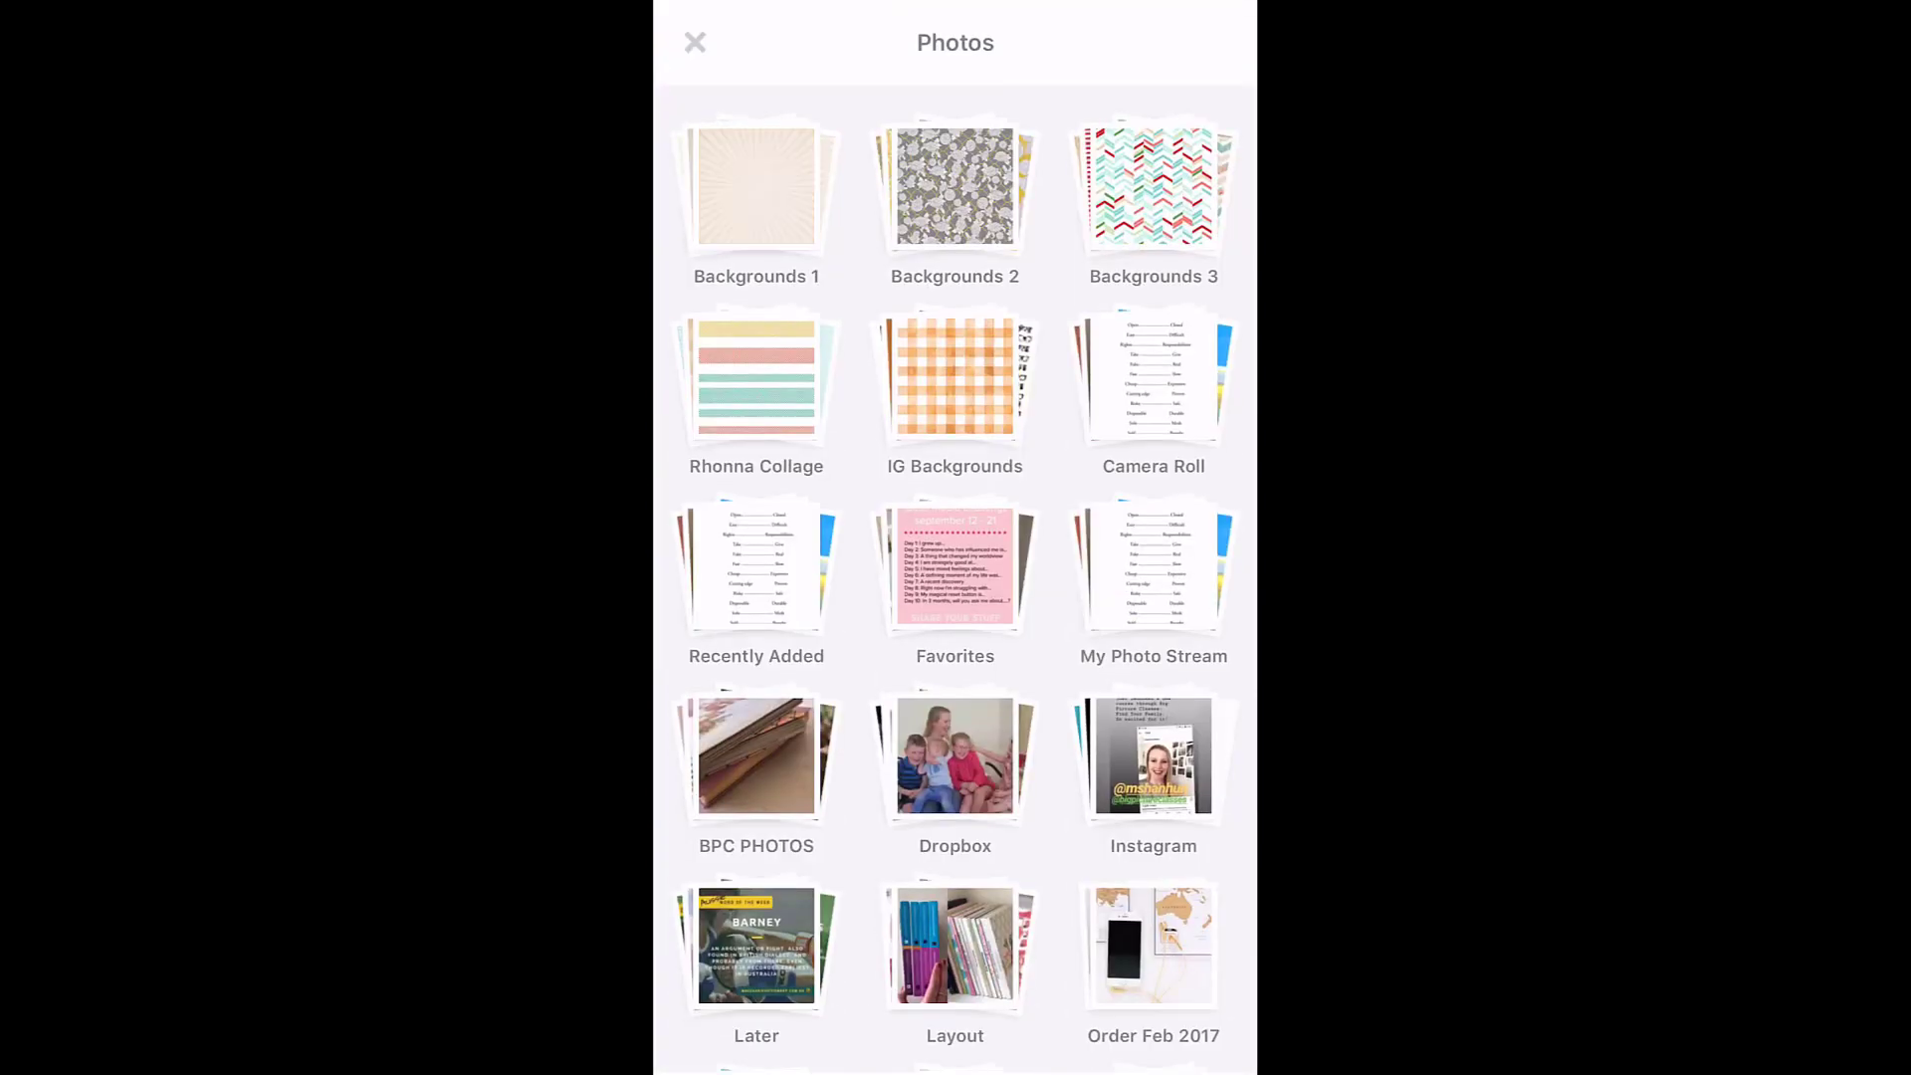
{"action": "left_click", "coordinate": [742, 635]}
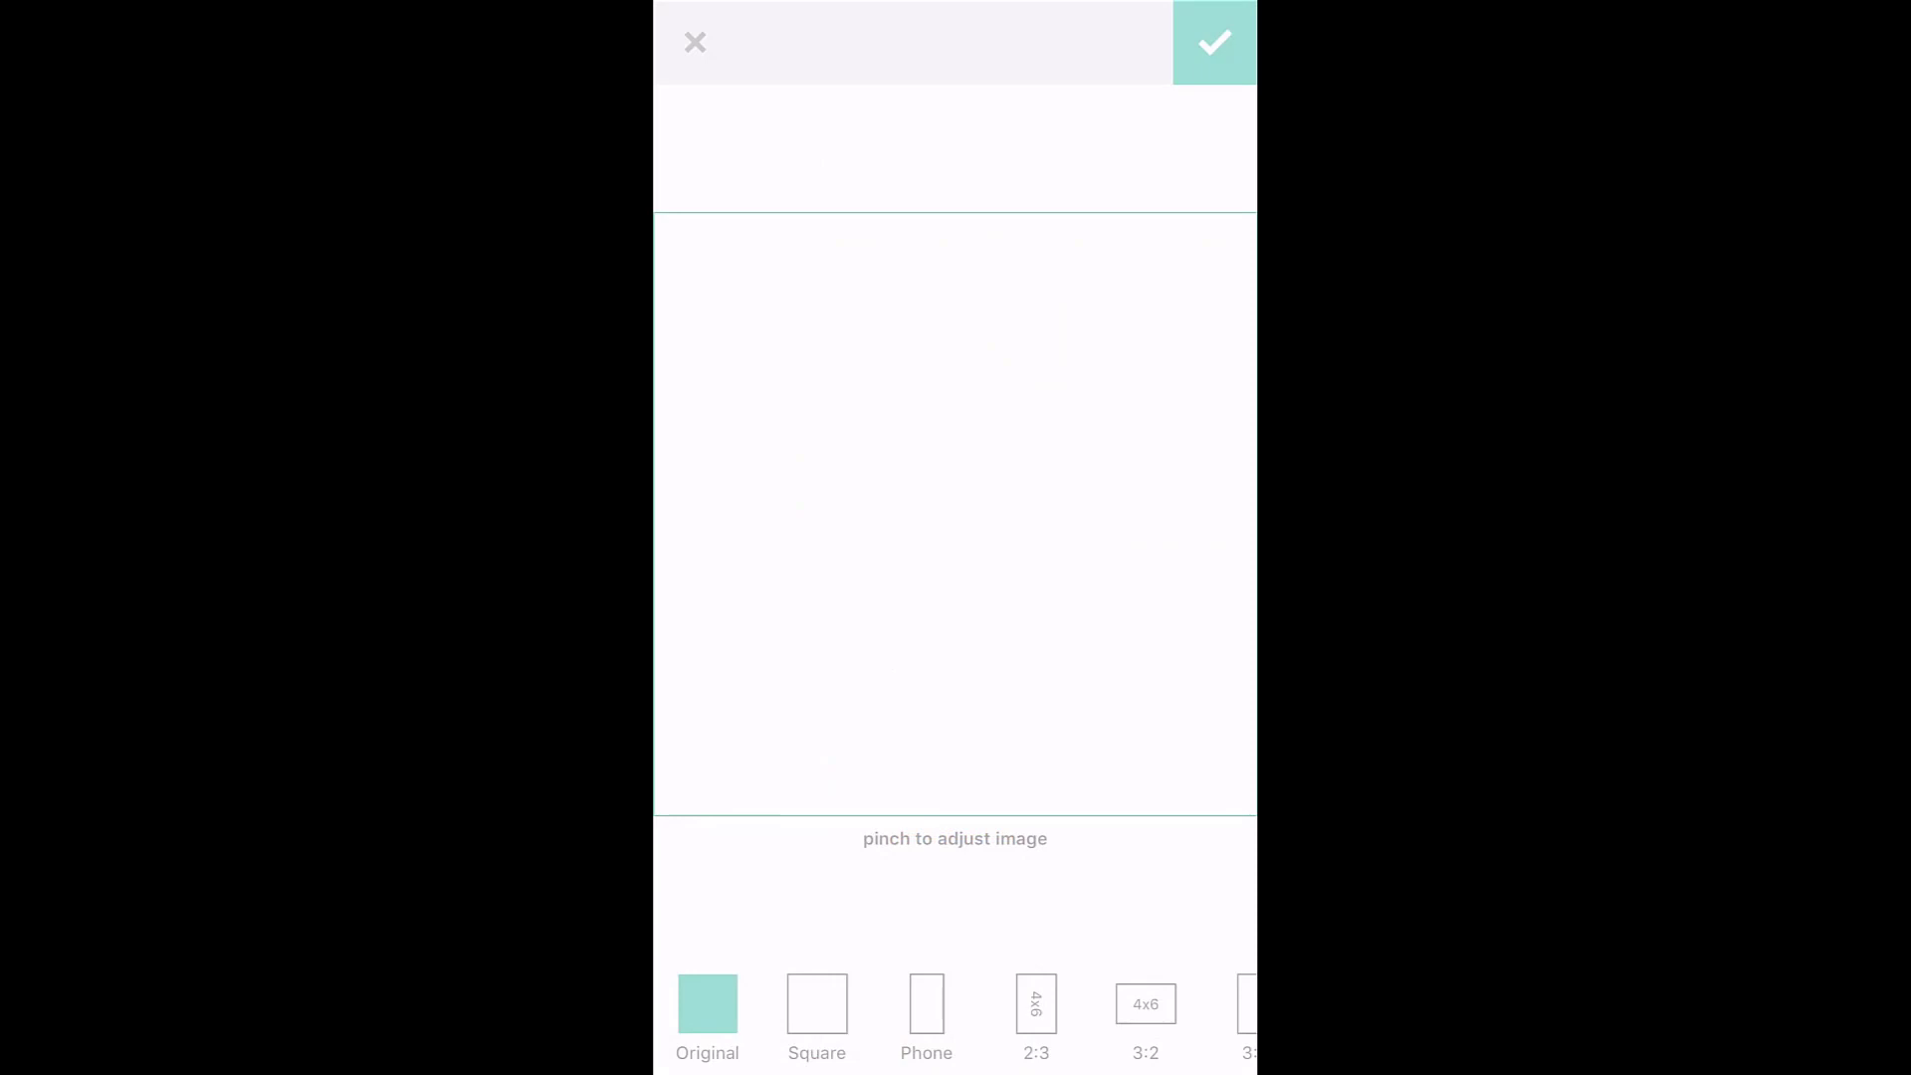
{"action": "left_click", "coordinate": [1213, 41]}
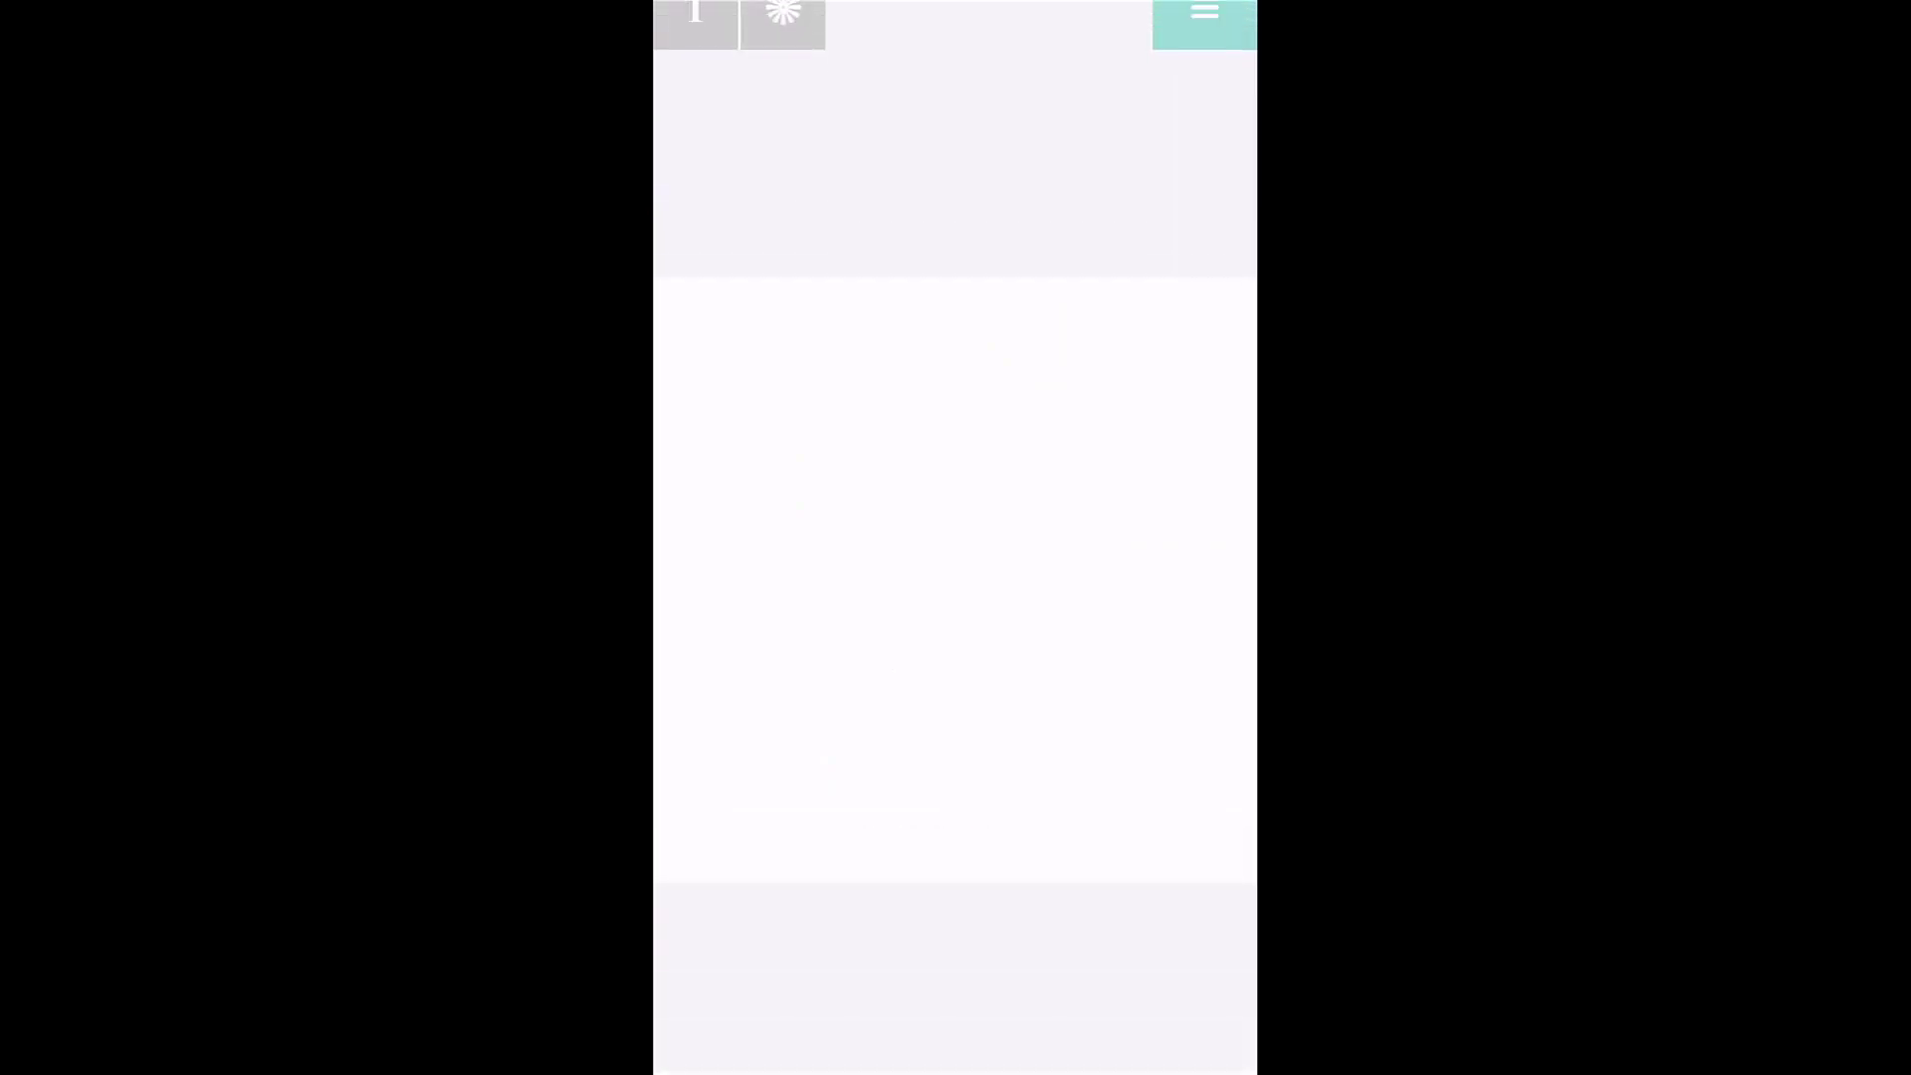
Add the blonde girl's face with long straight hair from the Family Portrait - Girls pack to the canvas.
{"action": "left_click", "coordinate": [782, 41]}
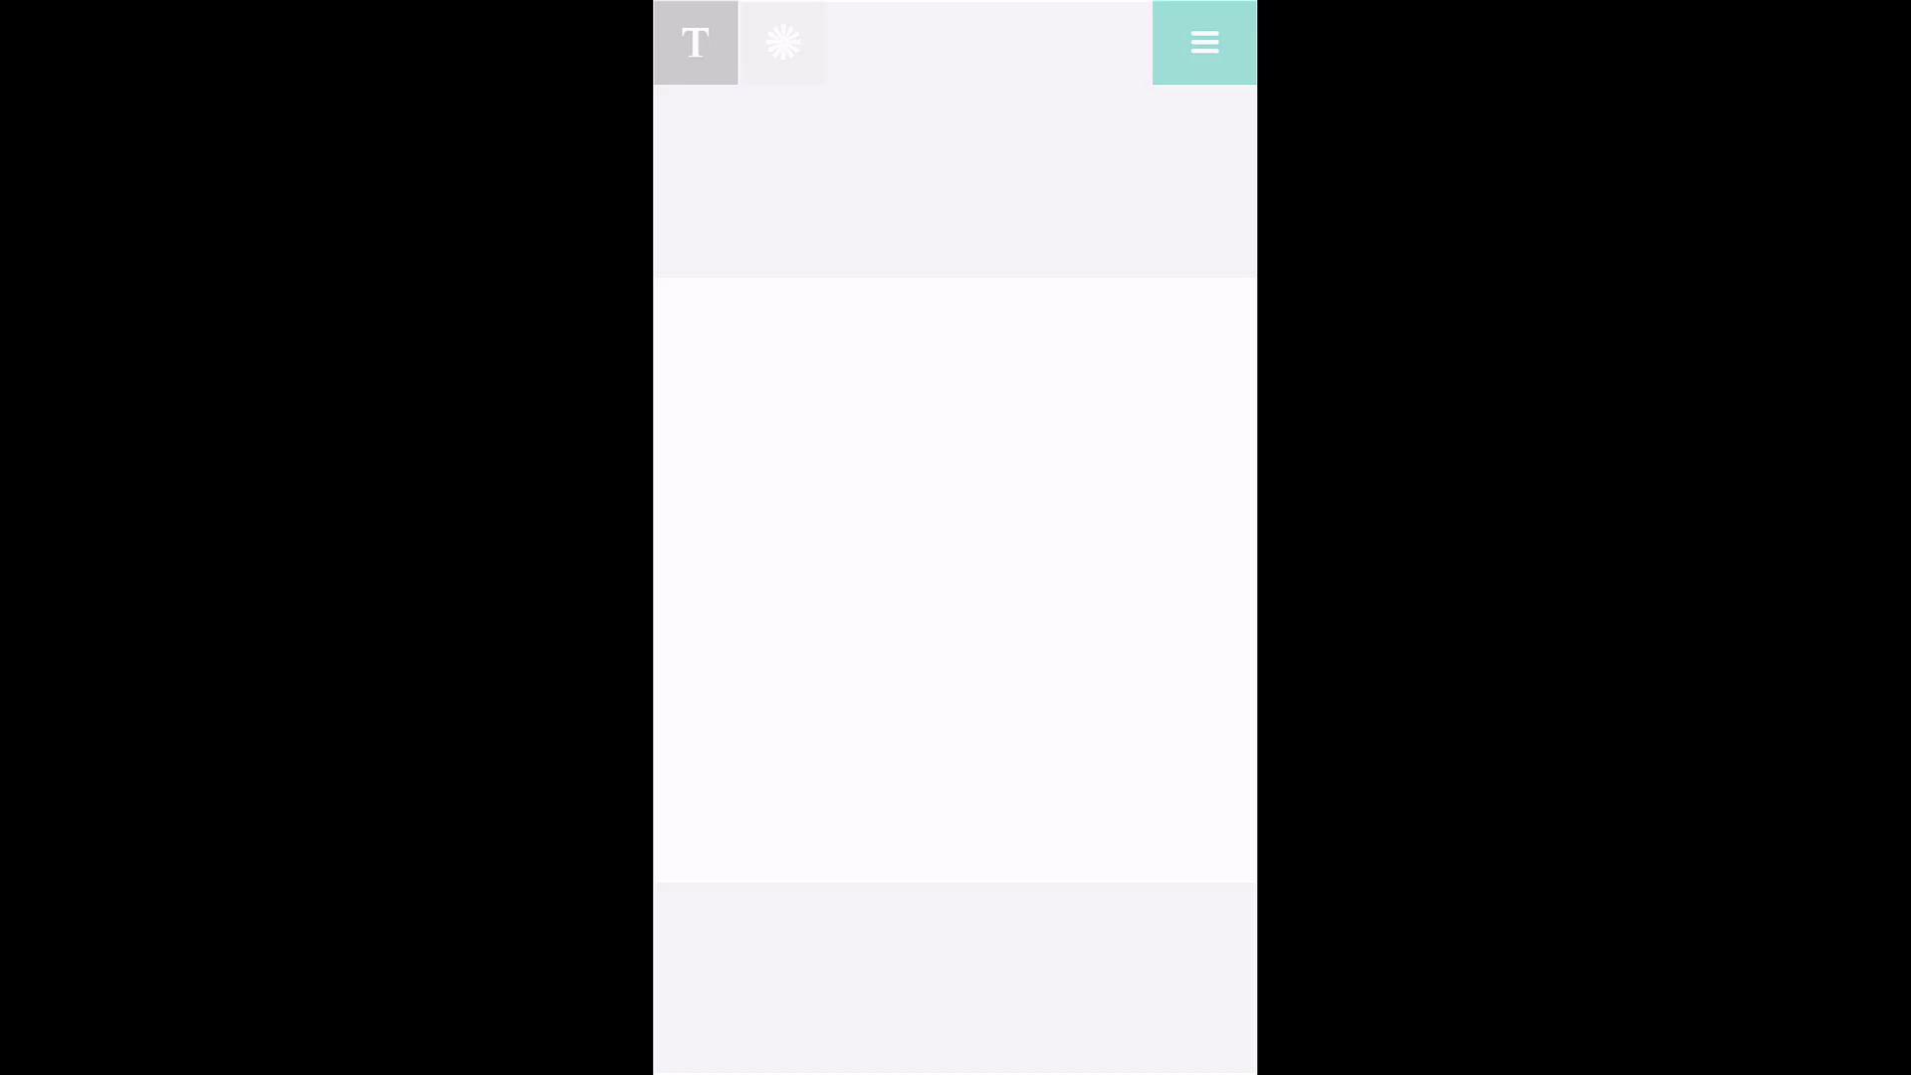
{"action": "left_click", "coordinate": [783, 42]}
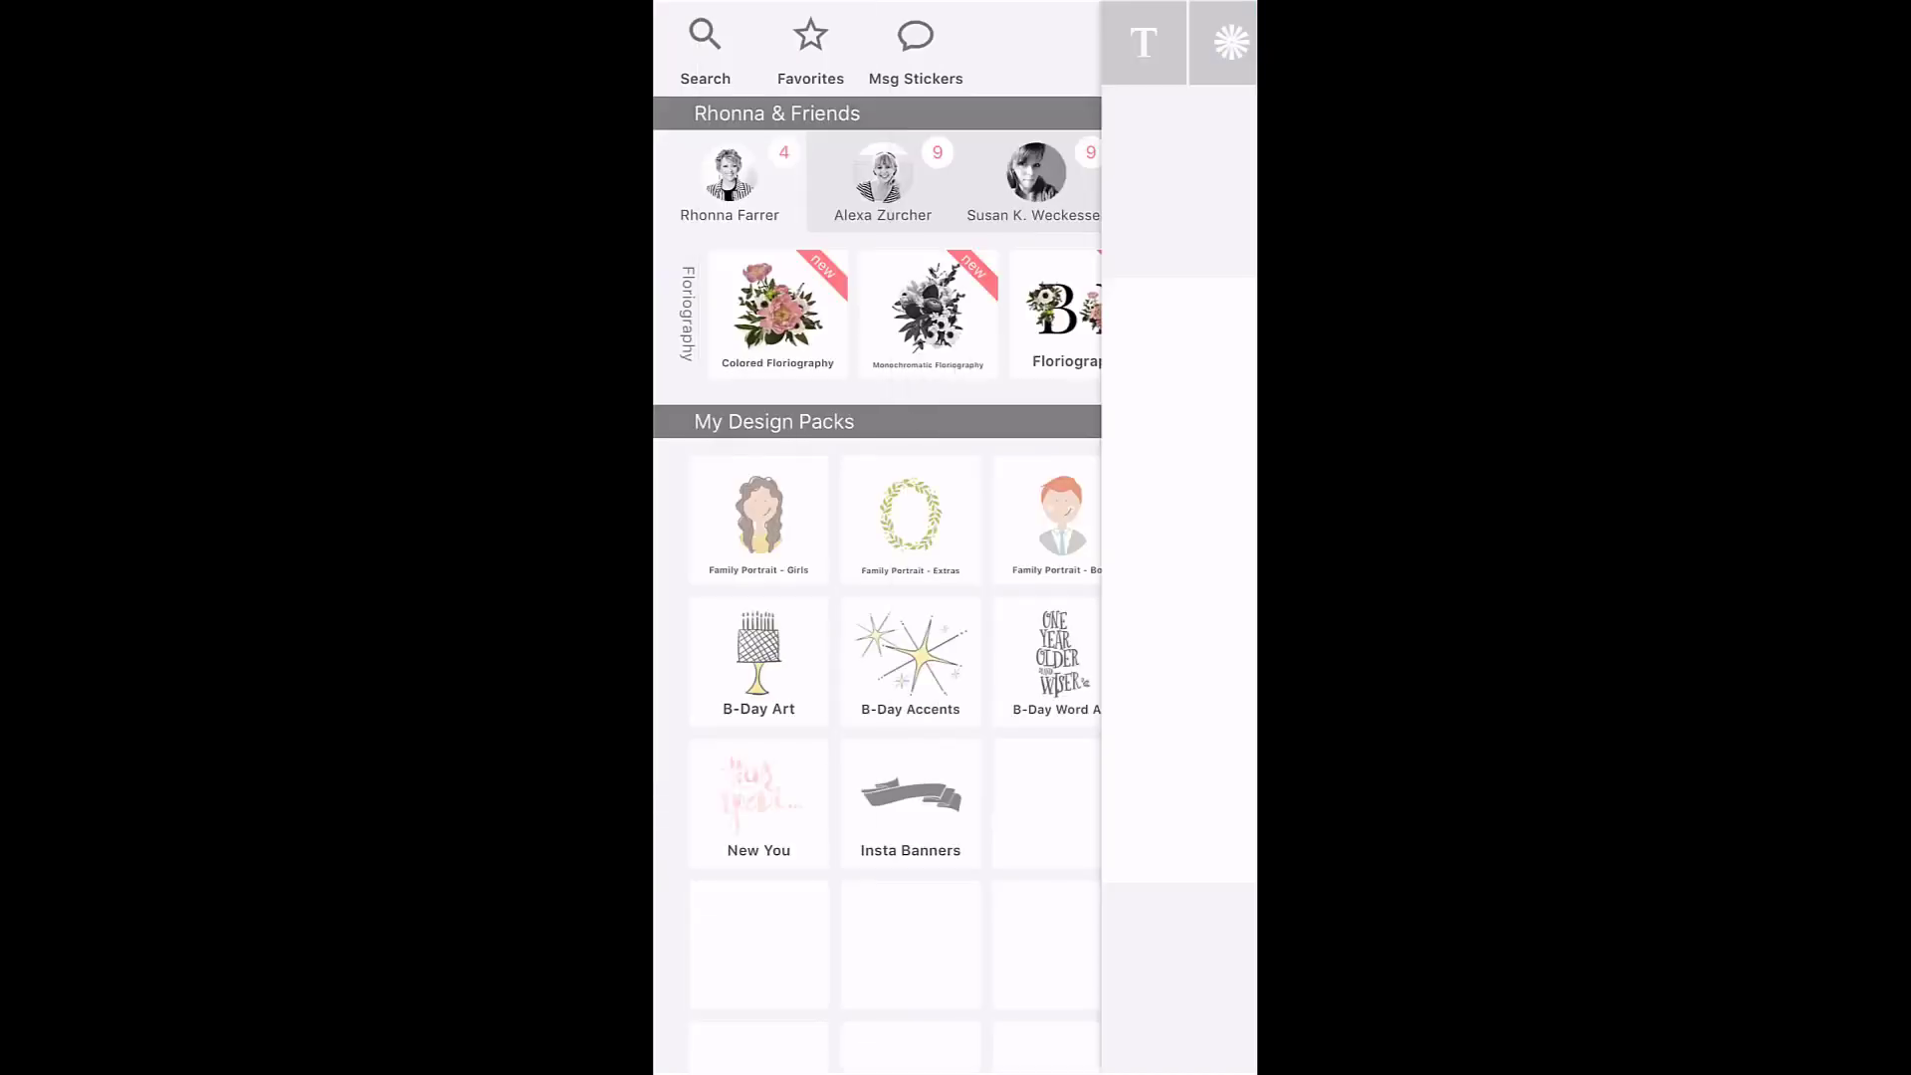
{"action": "left_click", "coordinate": [758, 518]}
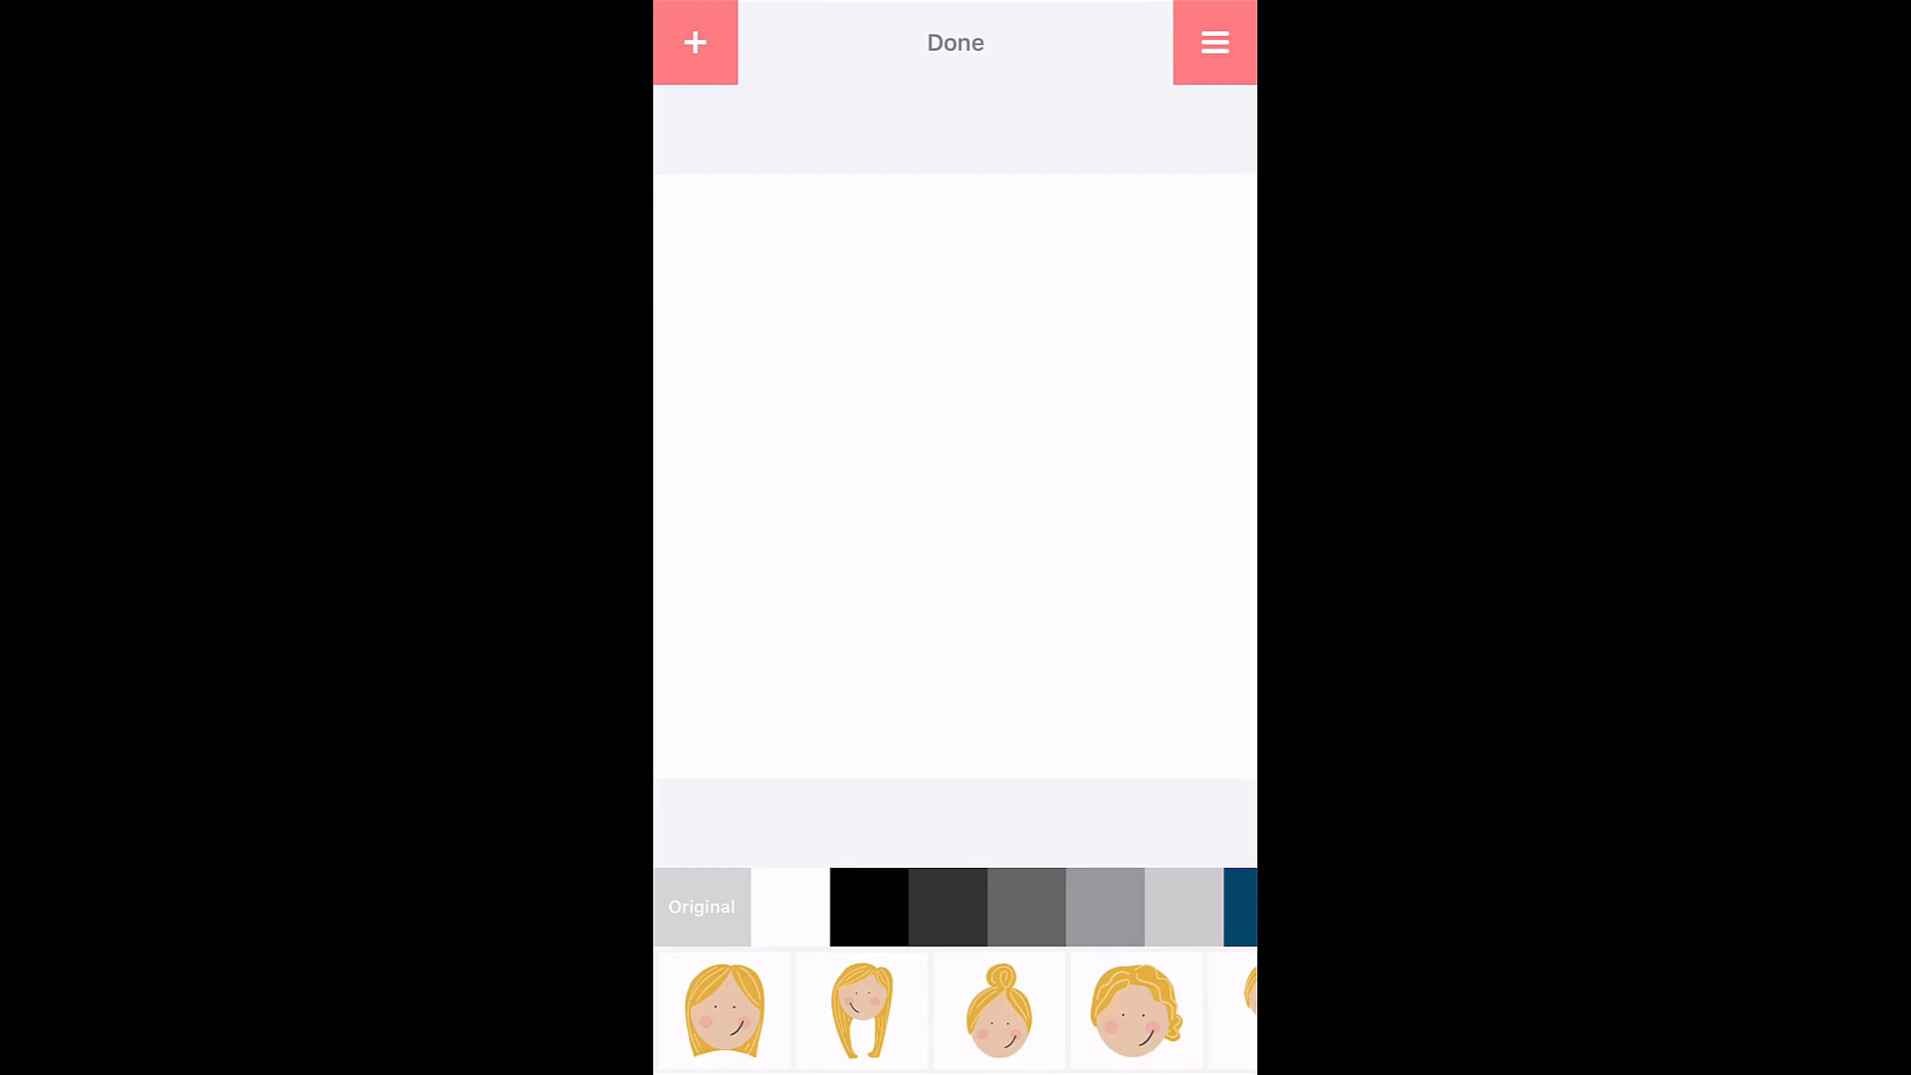
{"action": "left_click", "coordinate": [861, 1010]}
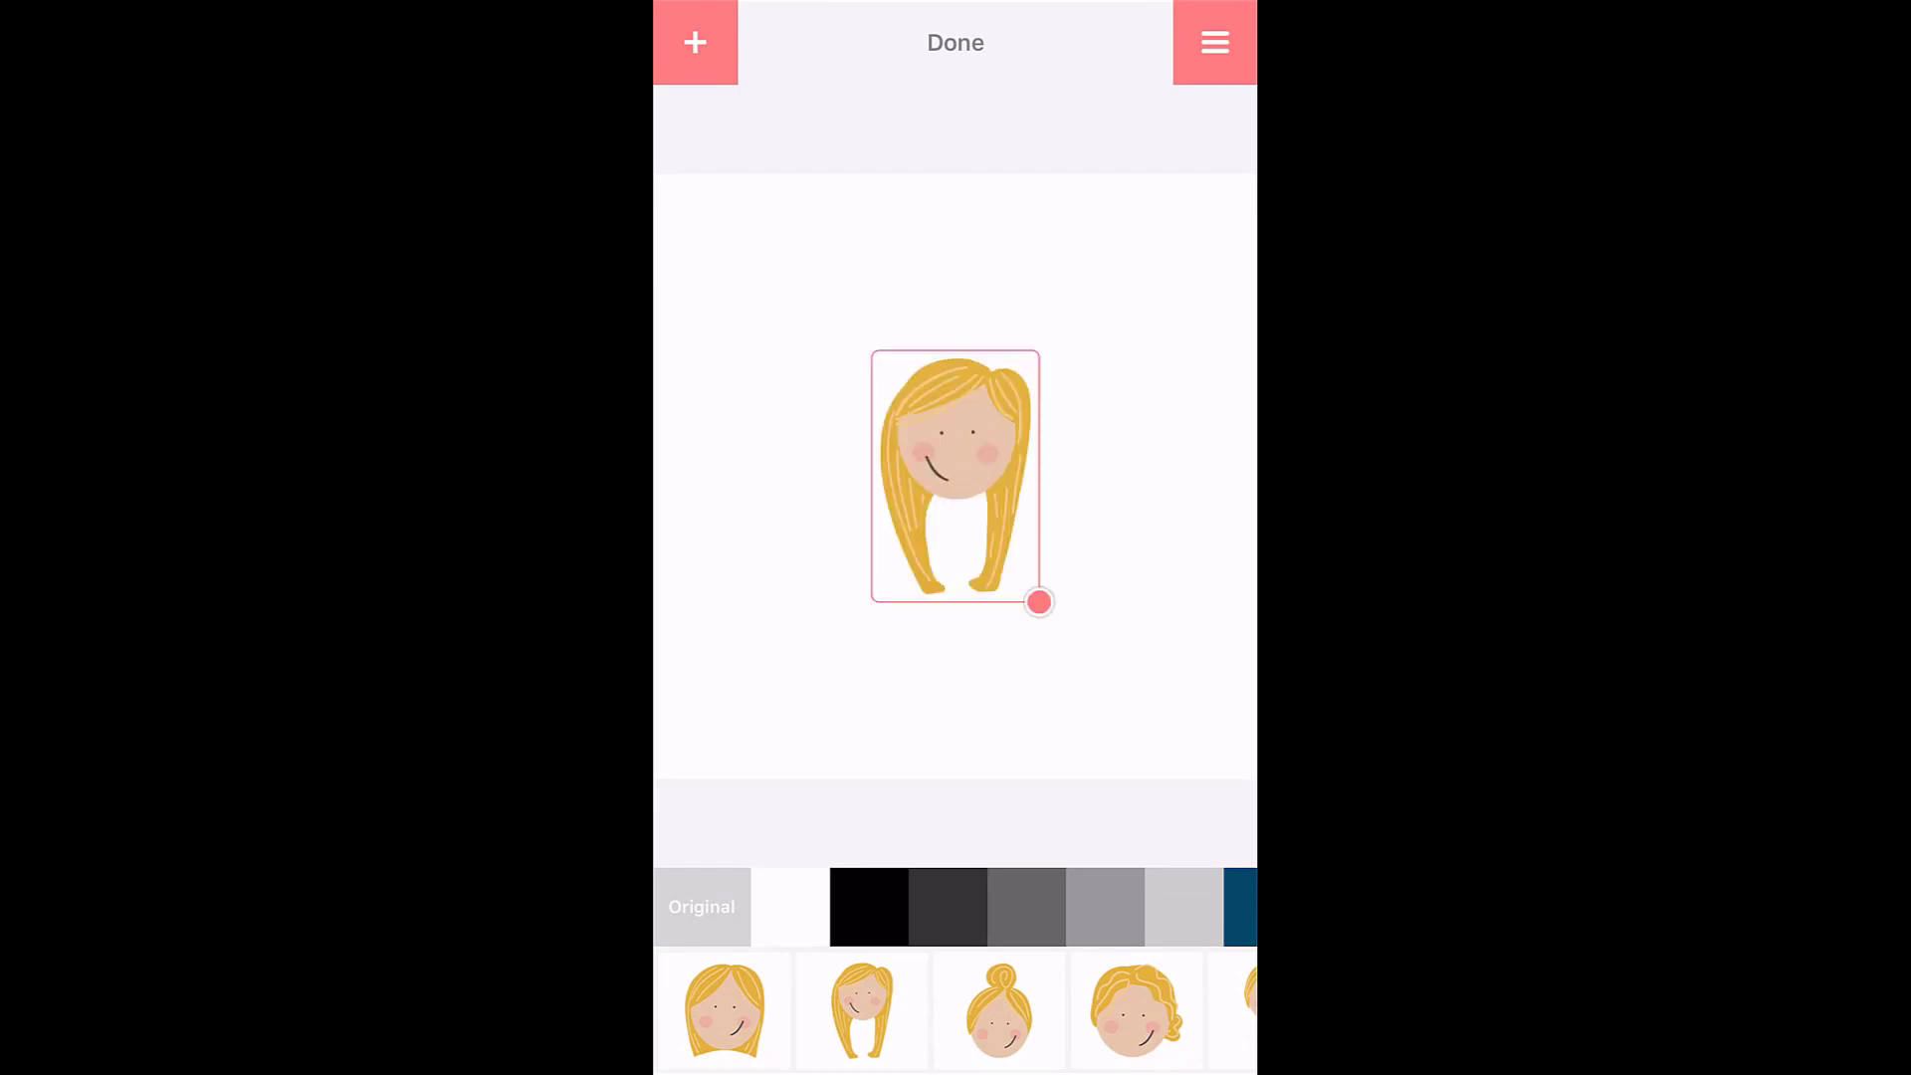
{"action": "scroll", "coordinate": [955, 1011], "scroll_direction": "right", "scroll_amount": 5}
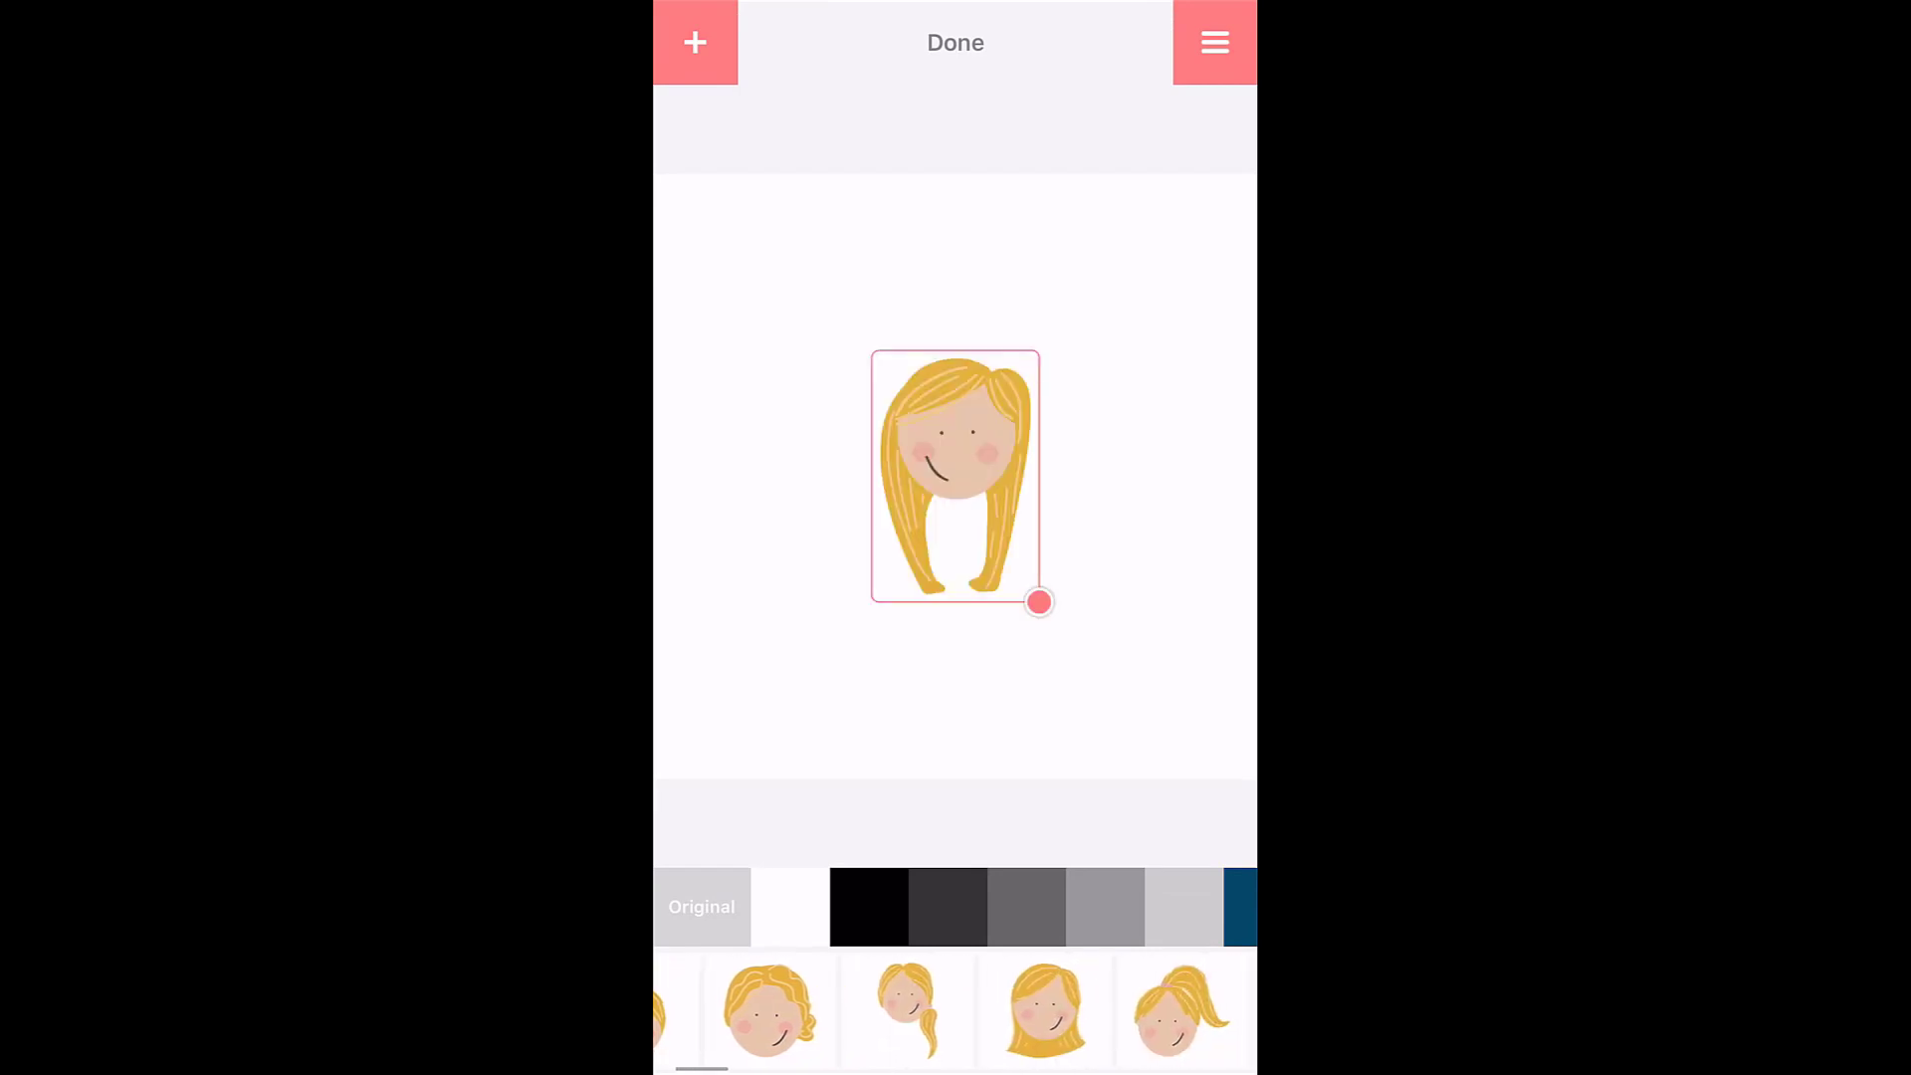
Add the white-flower garland from the Family Portrait - Extras pack and shrink it to sit as a crown on the girl's hair.
{"action": "left_click", "coordinate": [694, 42]}
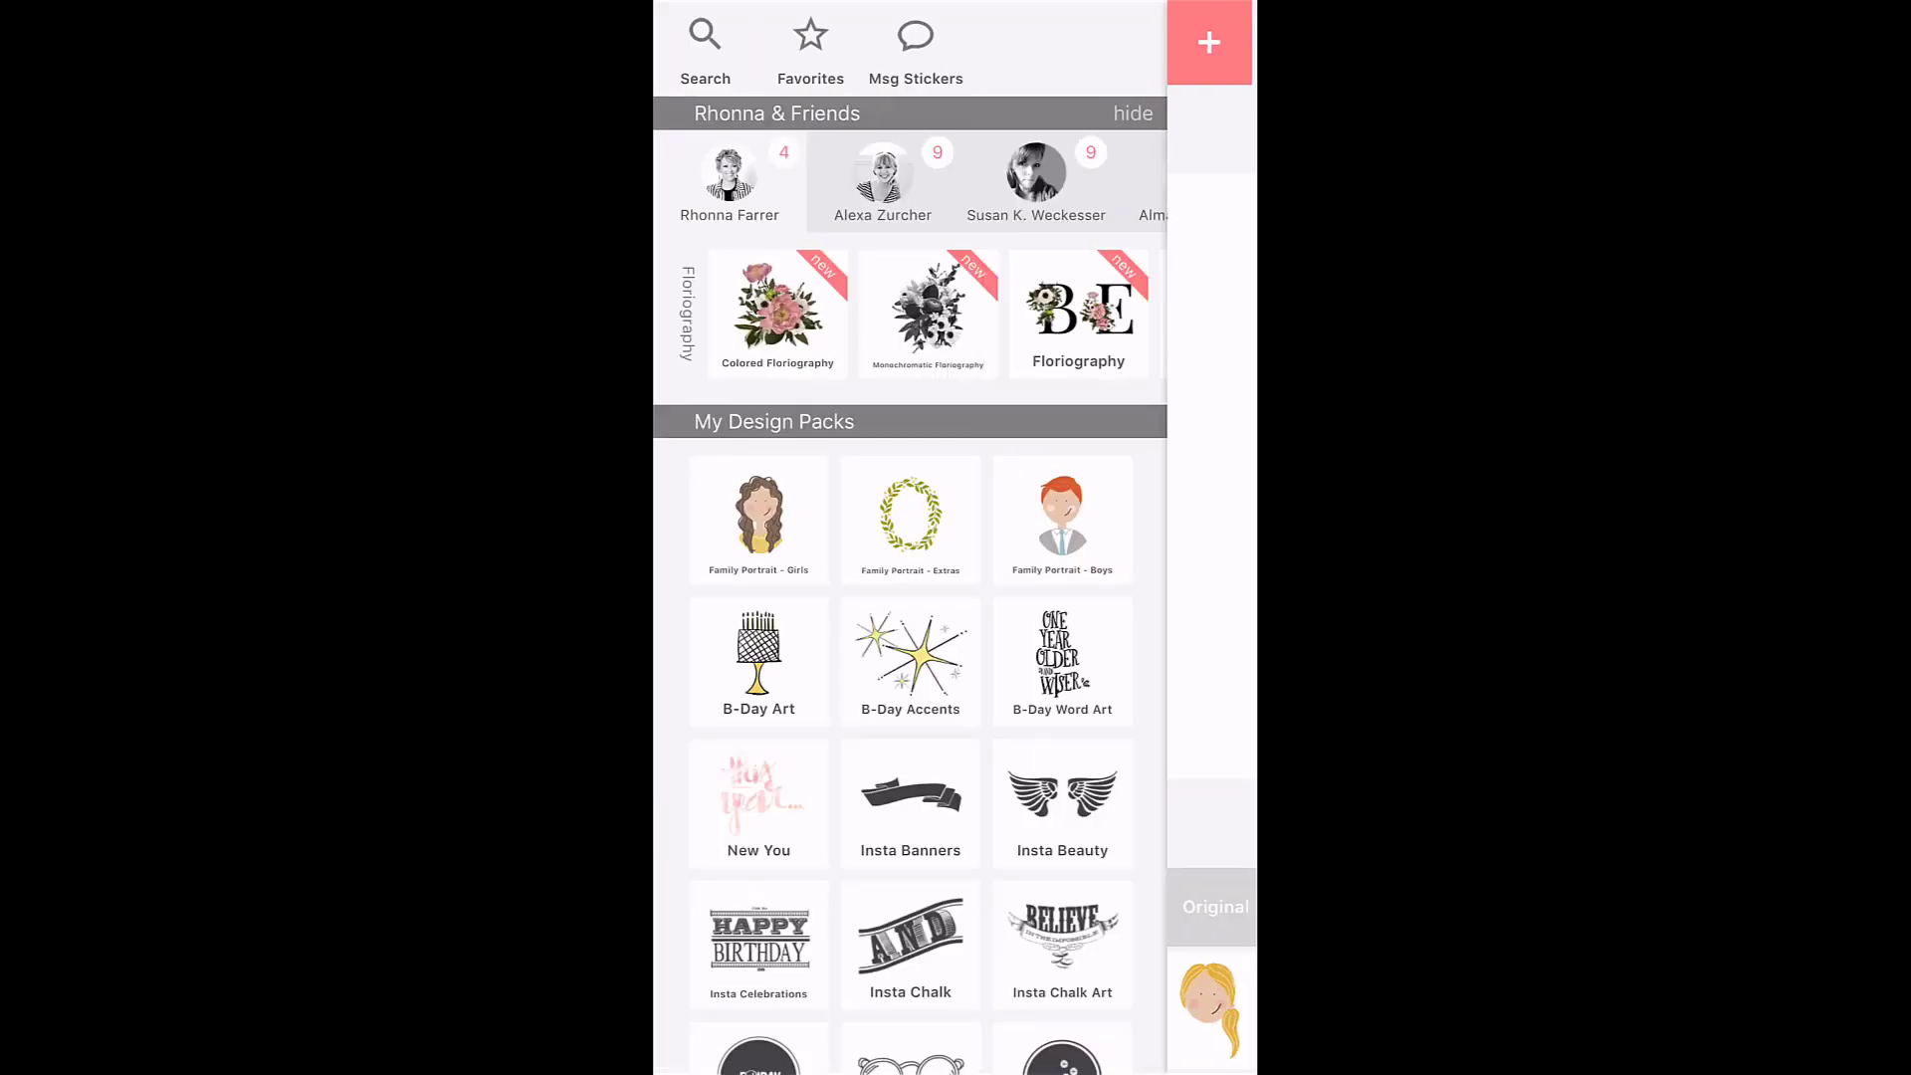
{"action": "left_click", "coordinate": [909, 519]}
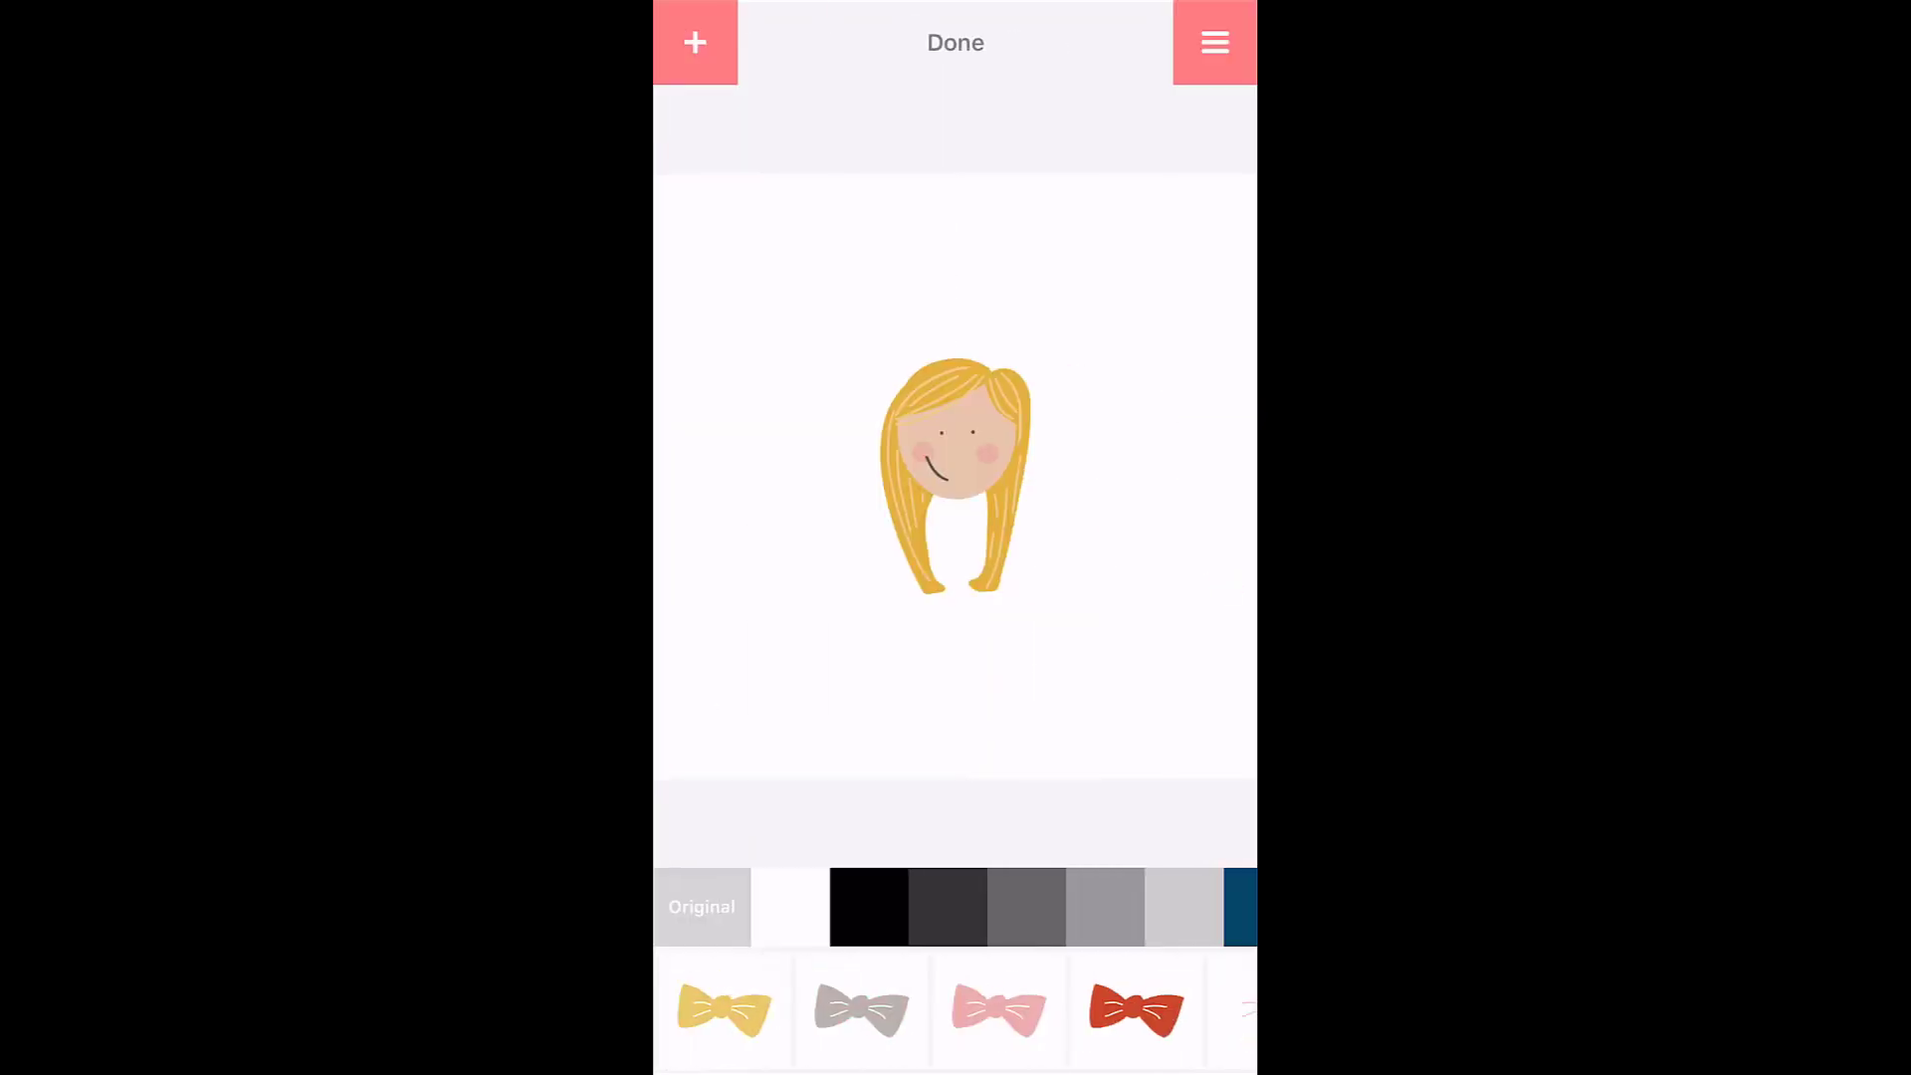
{"action": "scroll", "coordinate": [955, 1010], "scroll_direction": "right", "scroll_amount": 6}
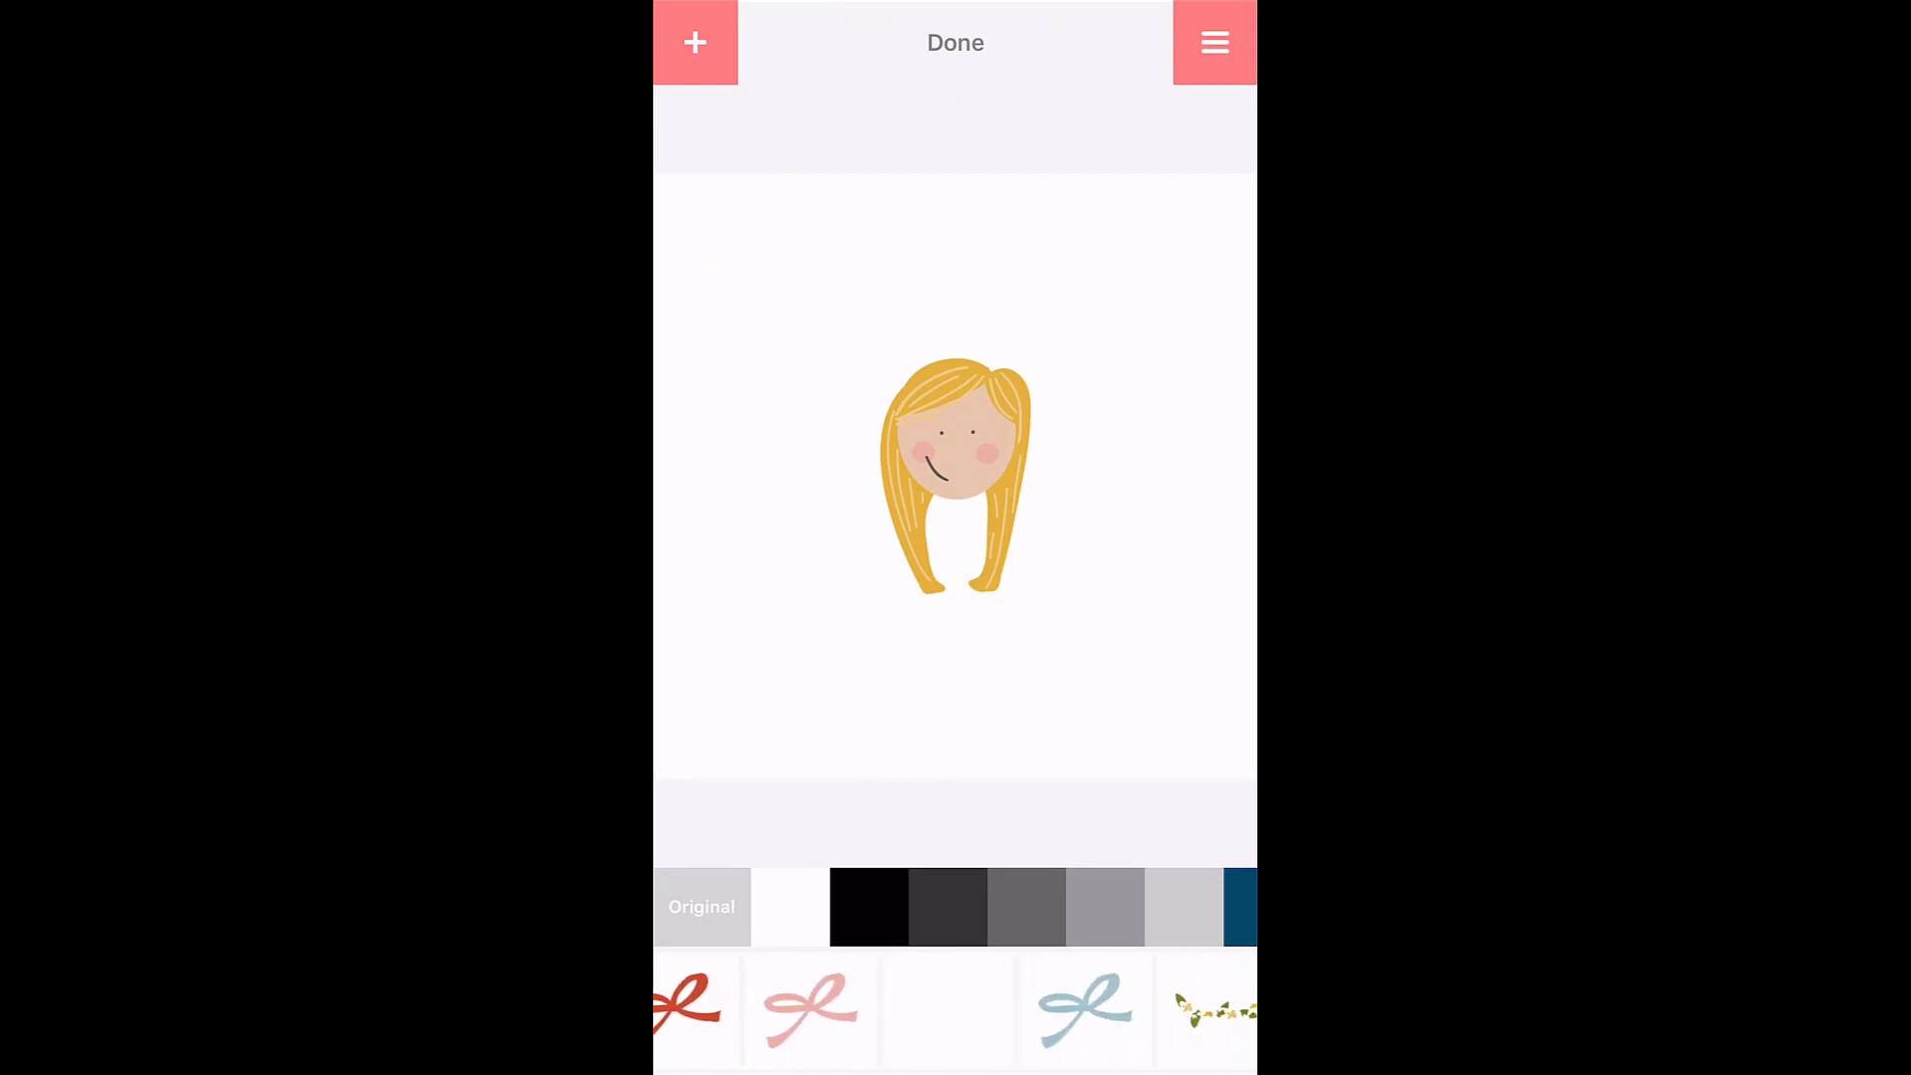
{"action": "scroll", "coordinate": [955, 1010], "scroll_direction": "right", "scroll_amount": 5}
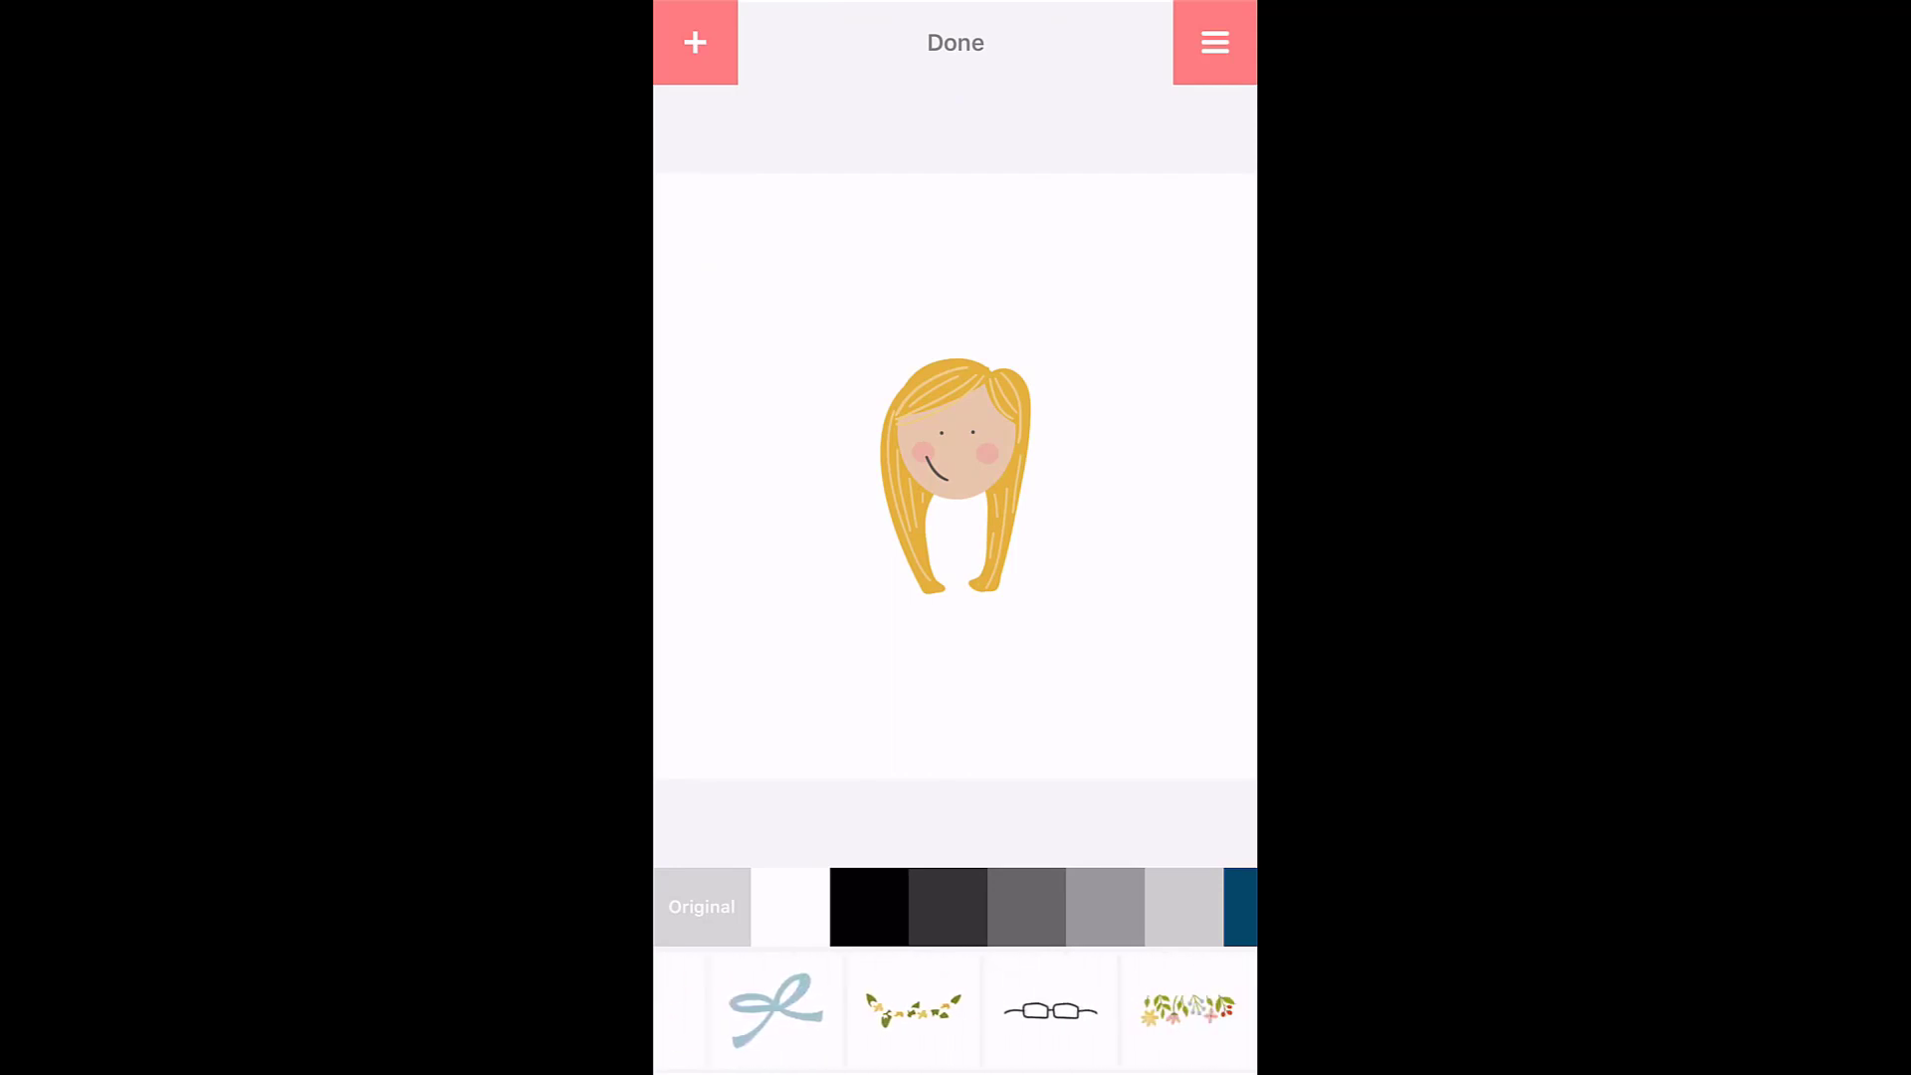
{"action": "left_click", "coordinate": [1028, 1010]}
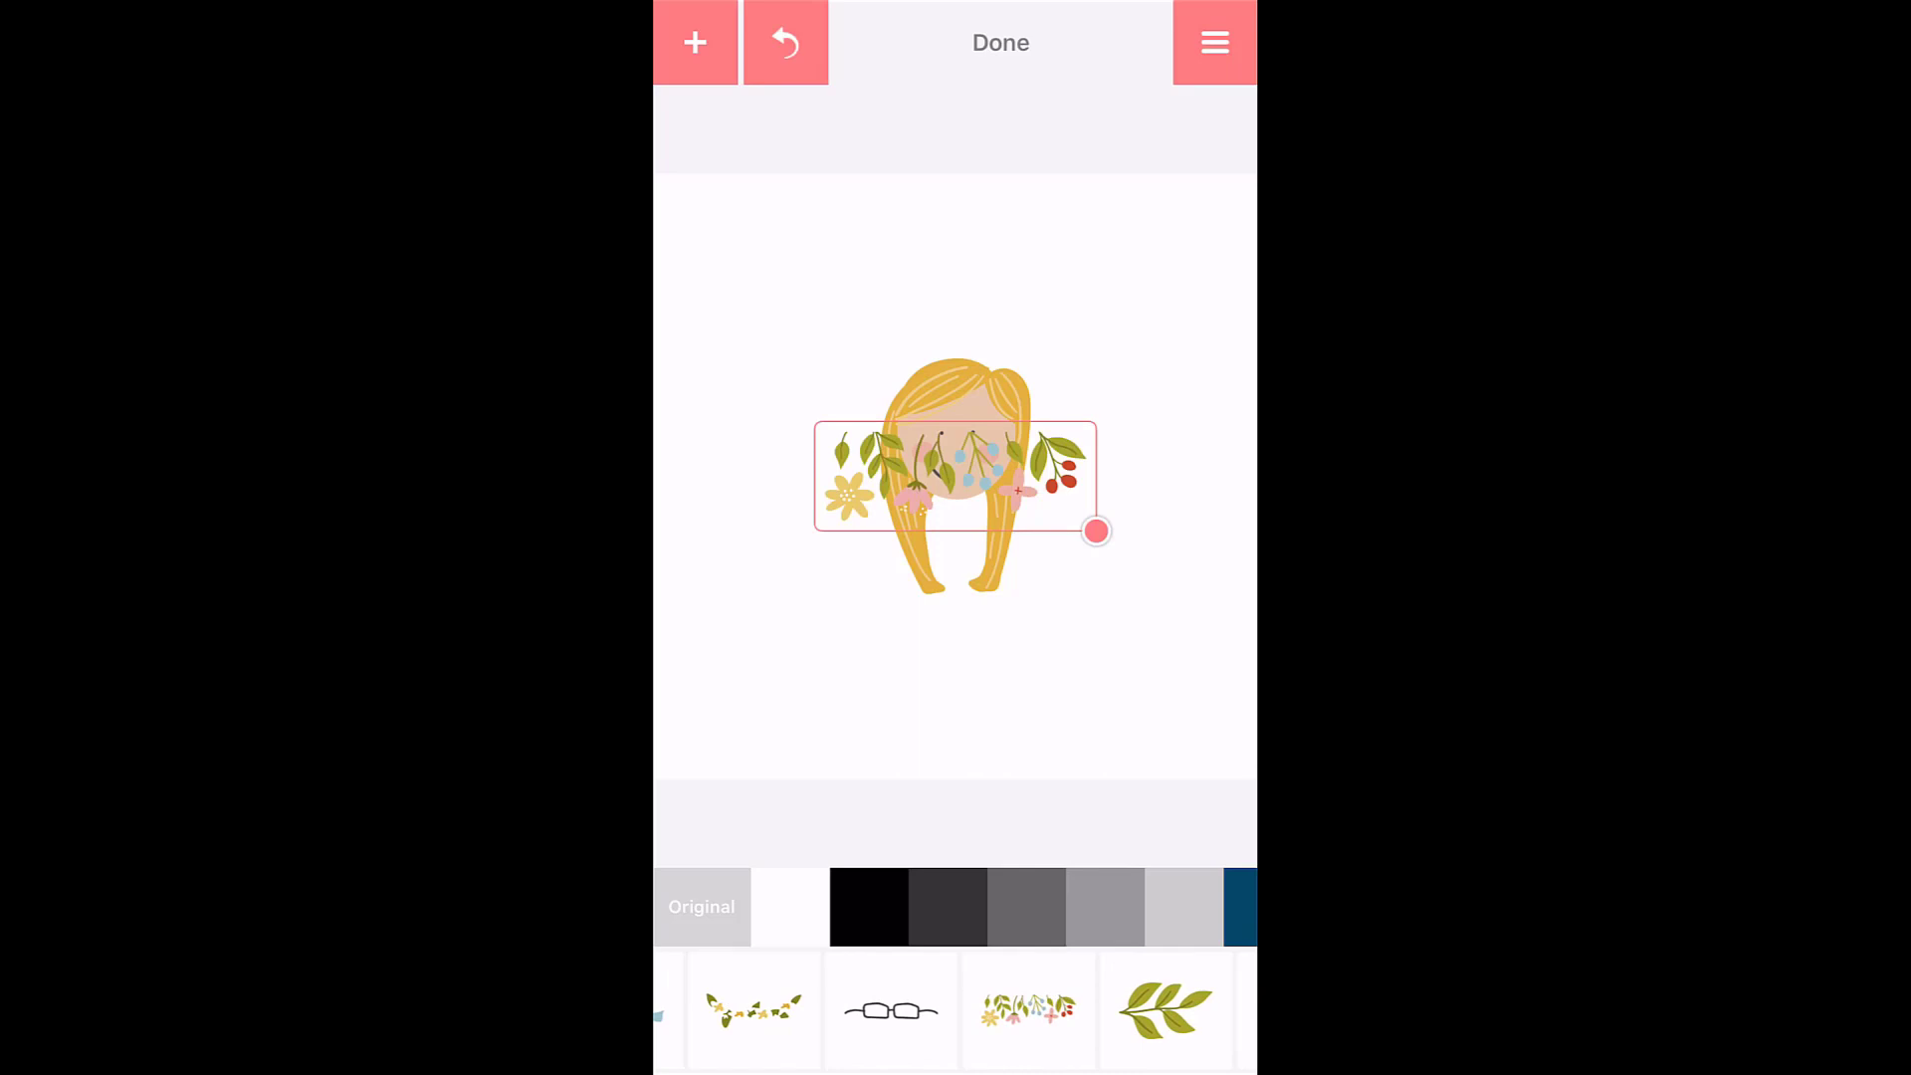
{"action": "left_click", "coordinate": [754, 1010]}
{"action": "left_click_drag", "start_coordinate": [1096, 531], "coordinate": [1024, 503]}
{"action": "left_click_drag", "start_coordinate": [953, 476], "coordinate": [955, 395]}
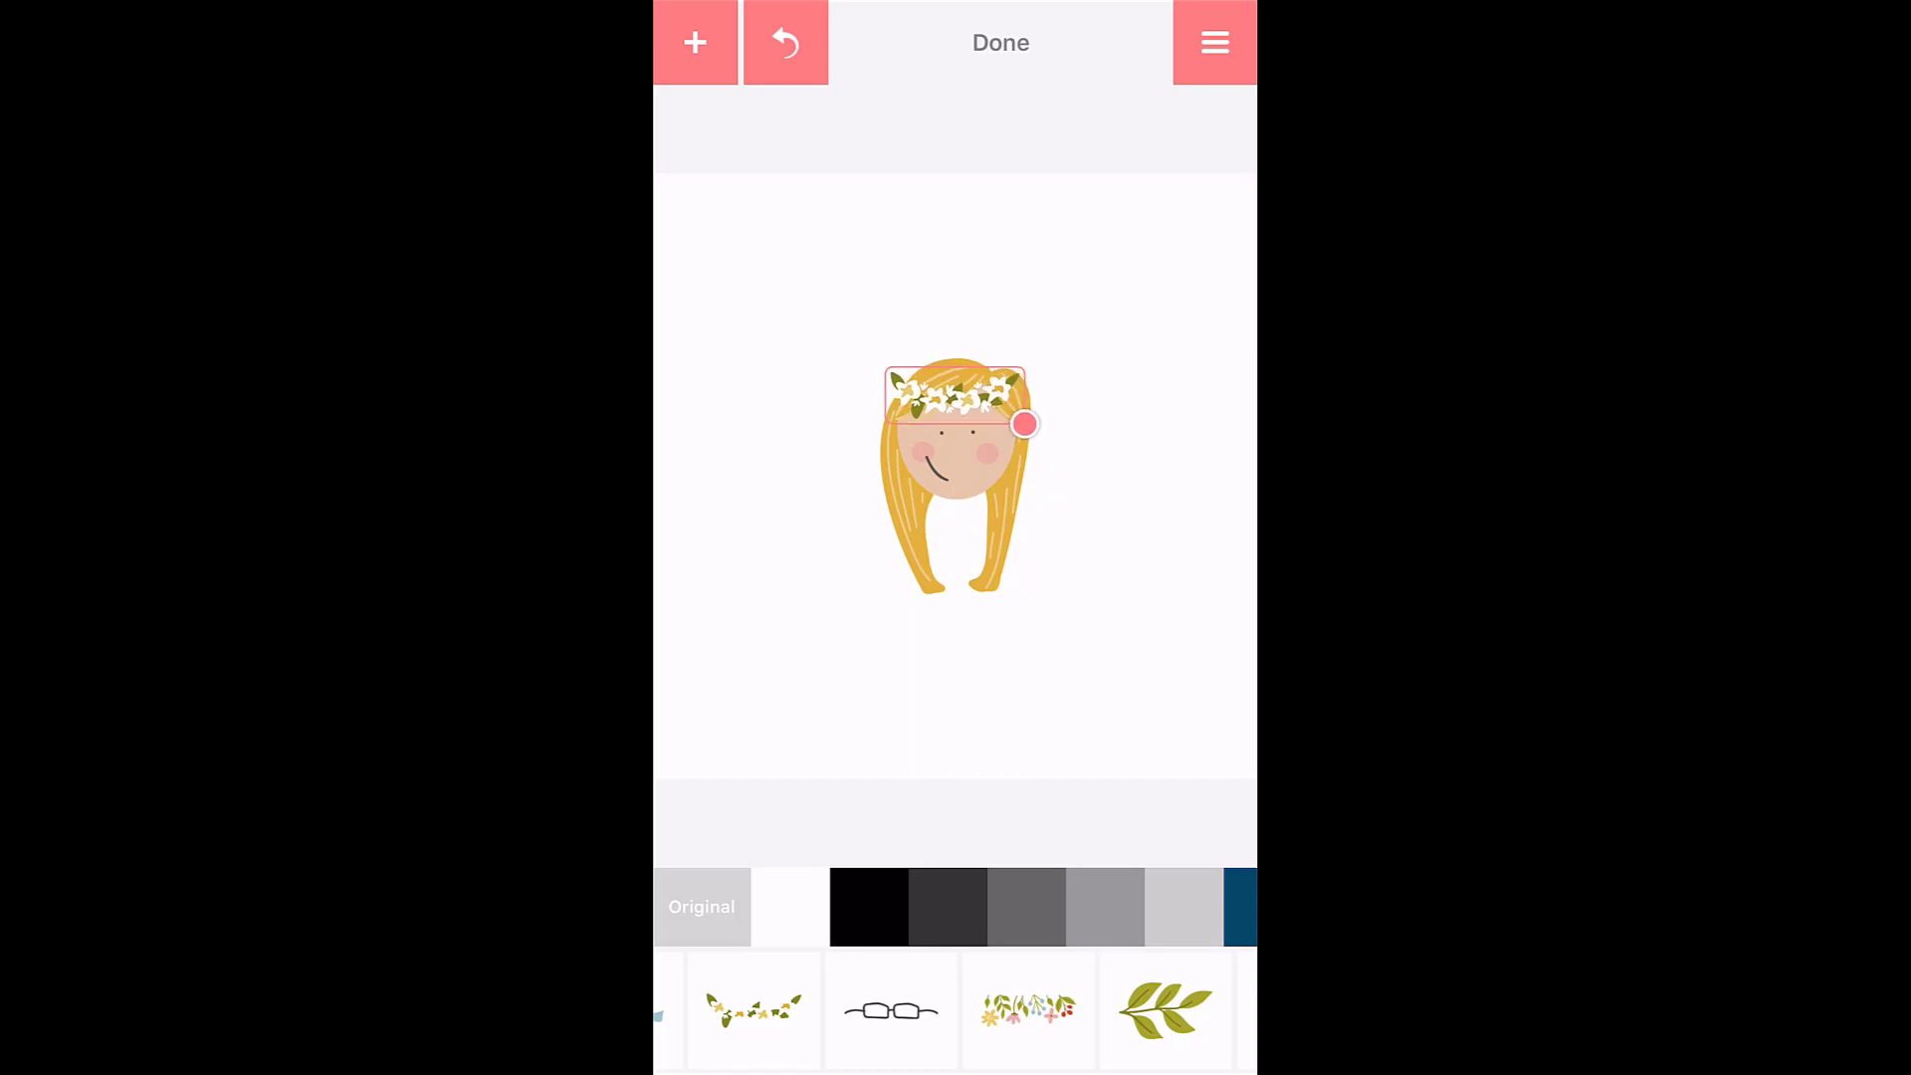
Add the oval leaf wreath with pale orange berries and enlarge it to frame the girl across nearly the full canvas height.
{"action": "scroll", "coordinate": [954, 1010], "scroll_direction": "right", "scroll_amount": 5}
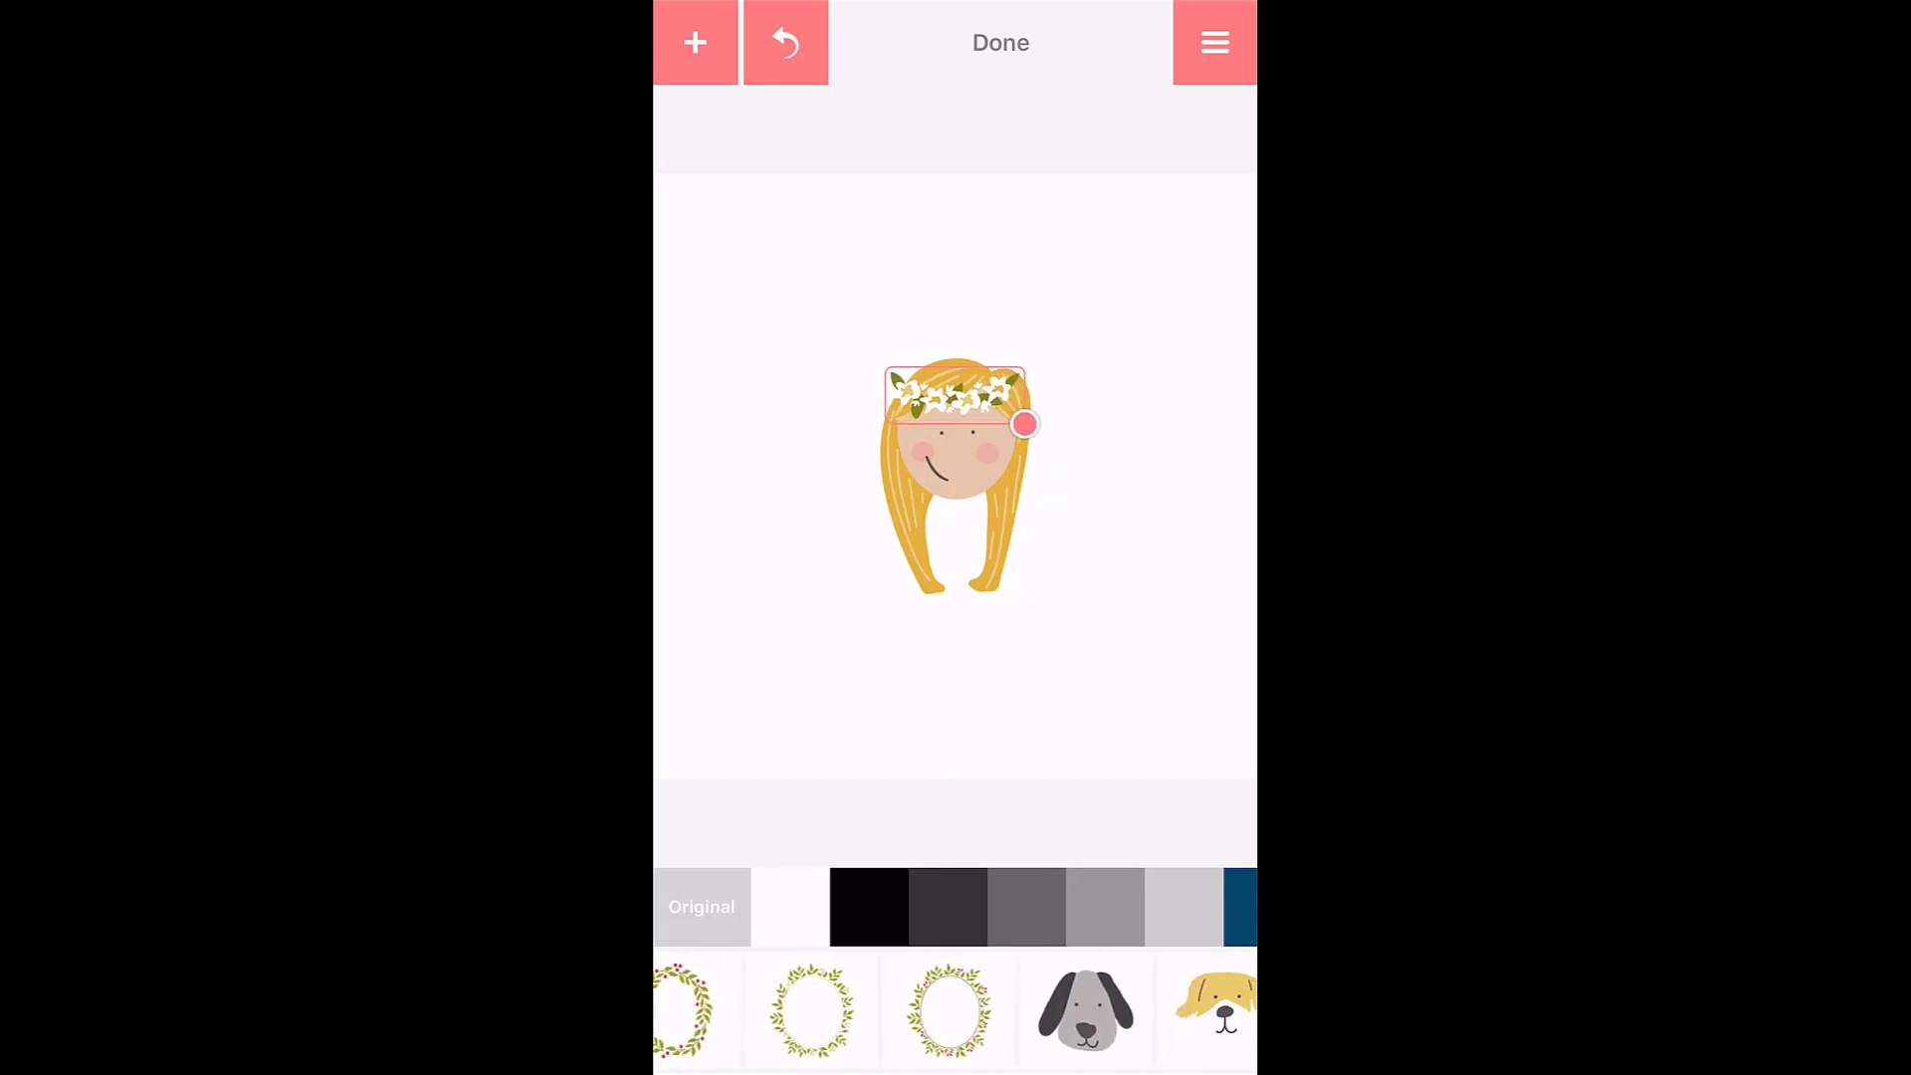
{"action": "left_click", "coordinate": [999, 41]}
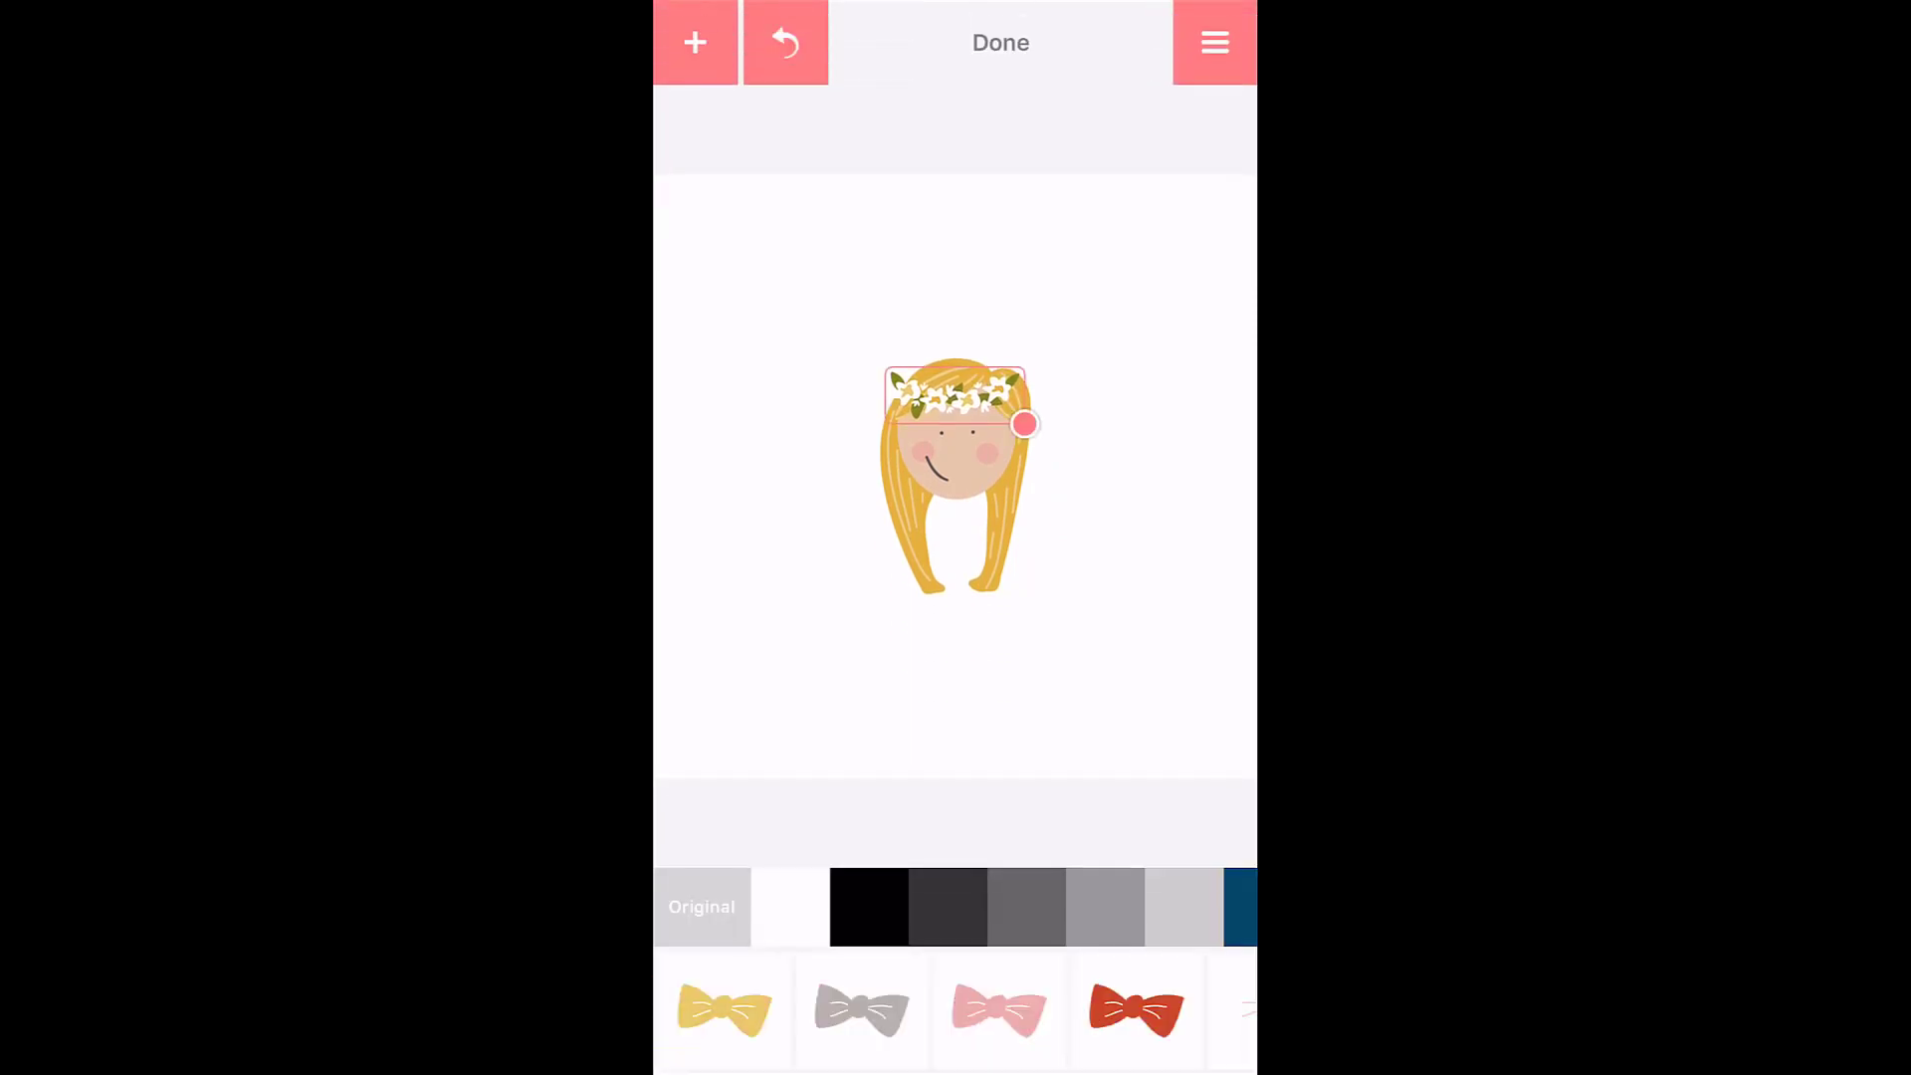
{"action": "left_click_drag", "start_coordinate": [1145, 1007], "coordinate": [796, 1008]}
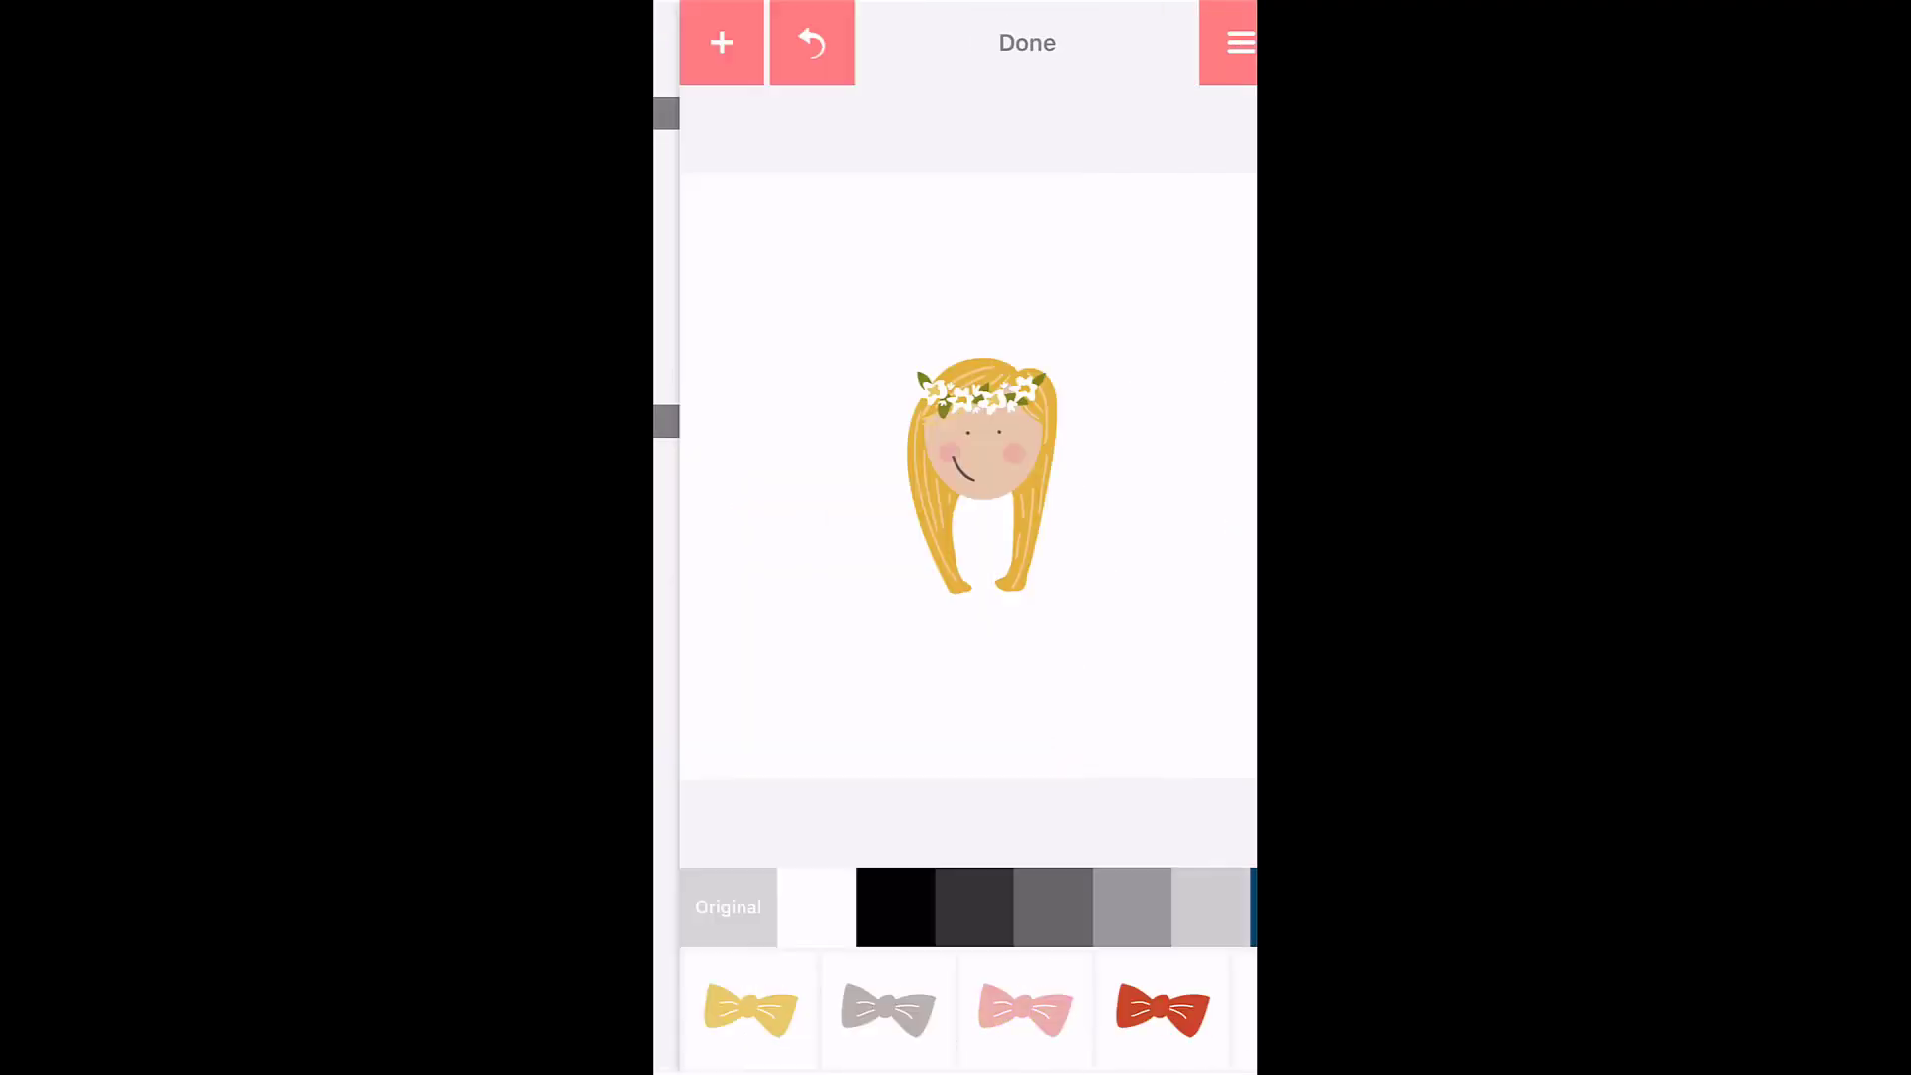
{"action": "mouse_move", "coordinate": [1144, 1008]}
{"action": "left_mouse_down"}
{"action": "mouse_move", "coordinate": [796, 1007]}
{"action": "mouse_move", "coordinate": [1154, 1010]}
{"action": "left_mouse_up"}
{"action": "left_click", "coordinate": [1154, 1010]}
{"action": "left_click", "coordinate": [1017, 1010]}
{"action": "left_click", "coordinate": [877, 1010]}
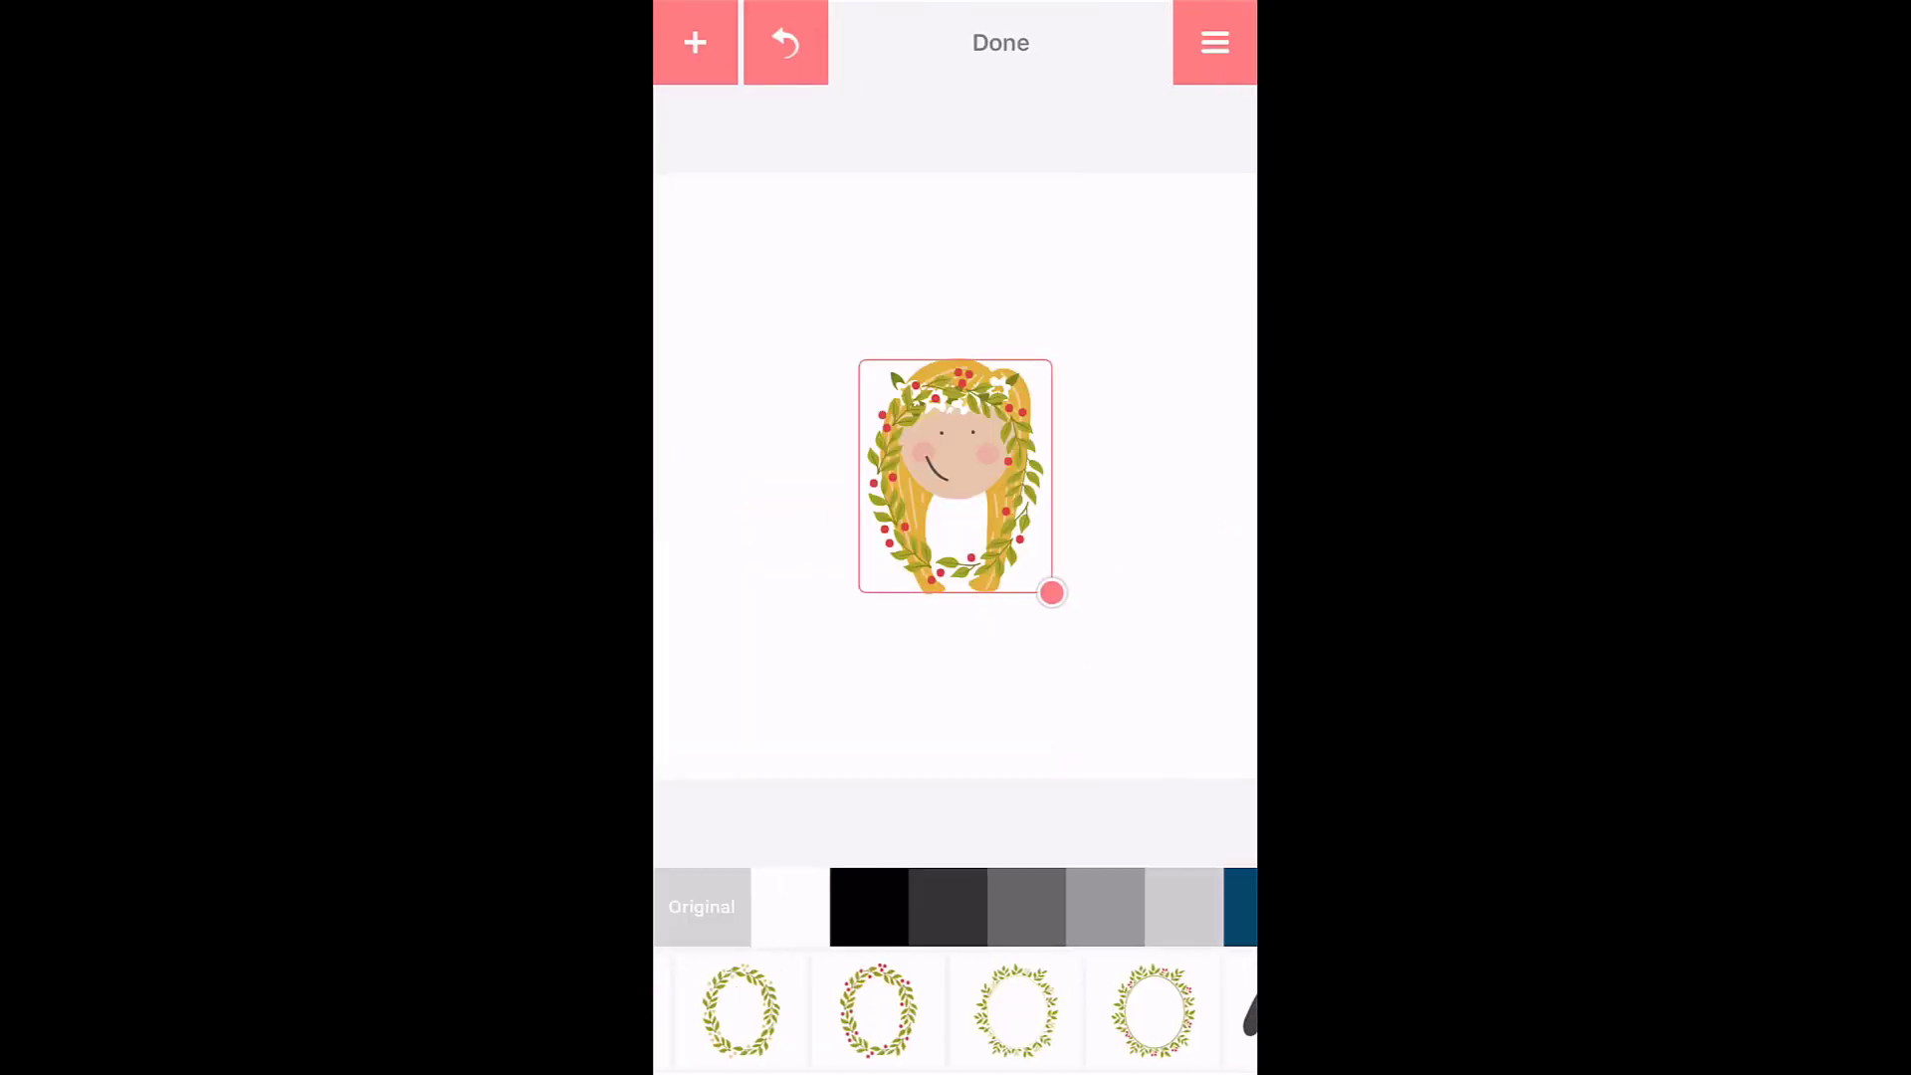
{"action": "left_click", "coordinate": [741, 1010]}
{"action": "left_click_drag", "start_coordinate": [1051, 592], "coordinate": [1213, 776]}
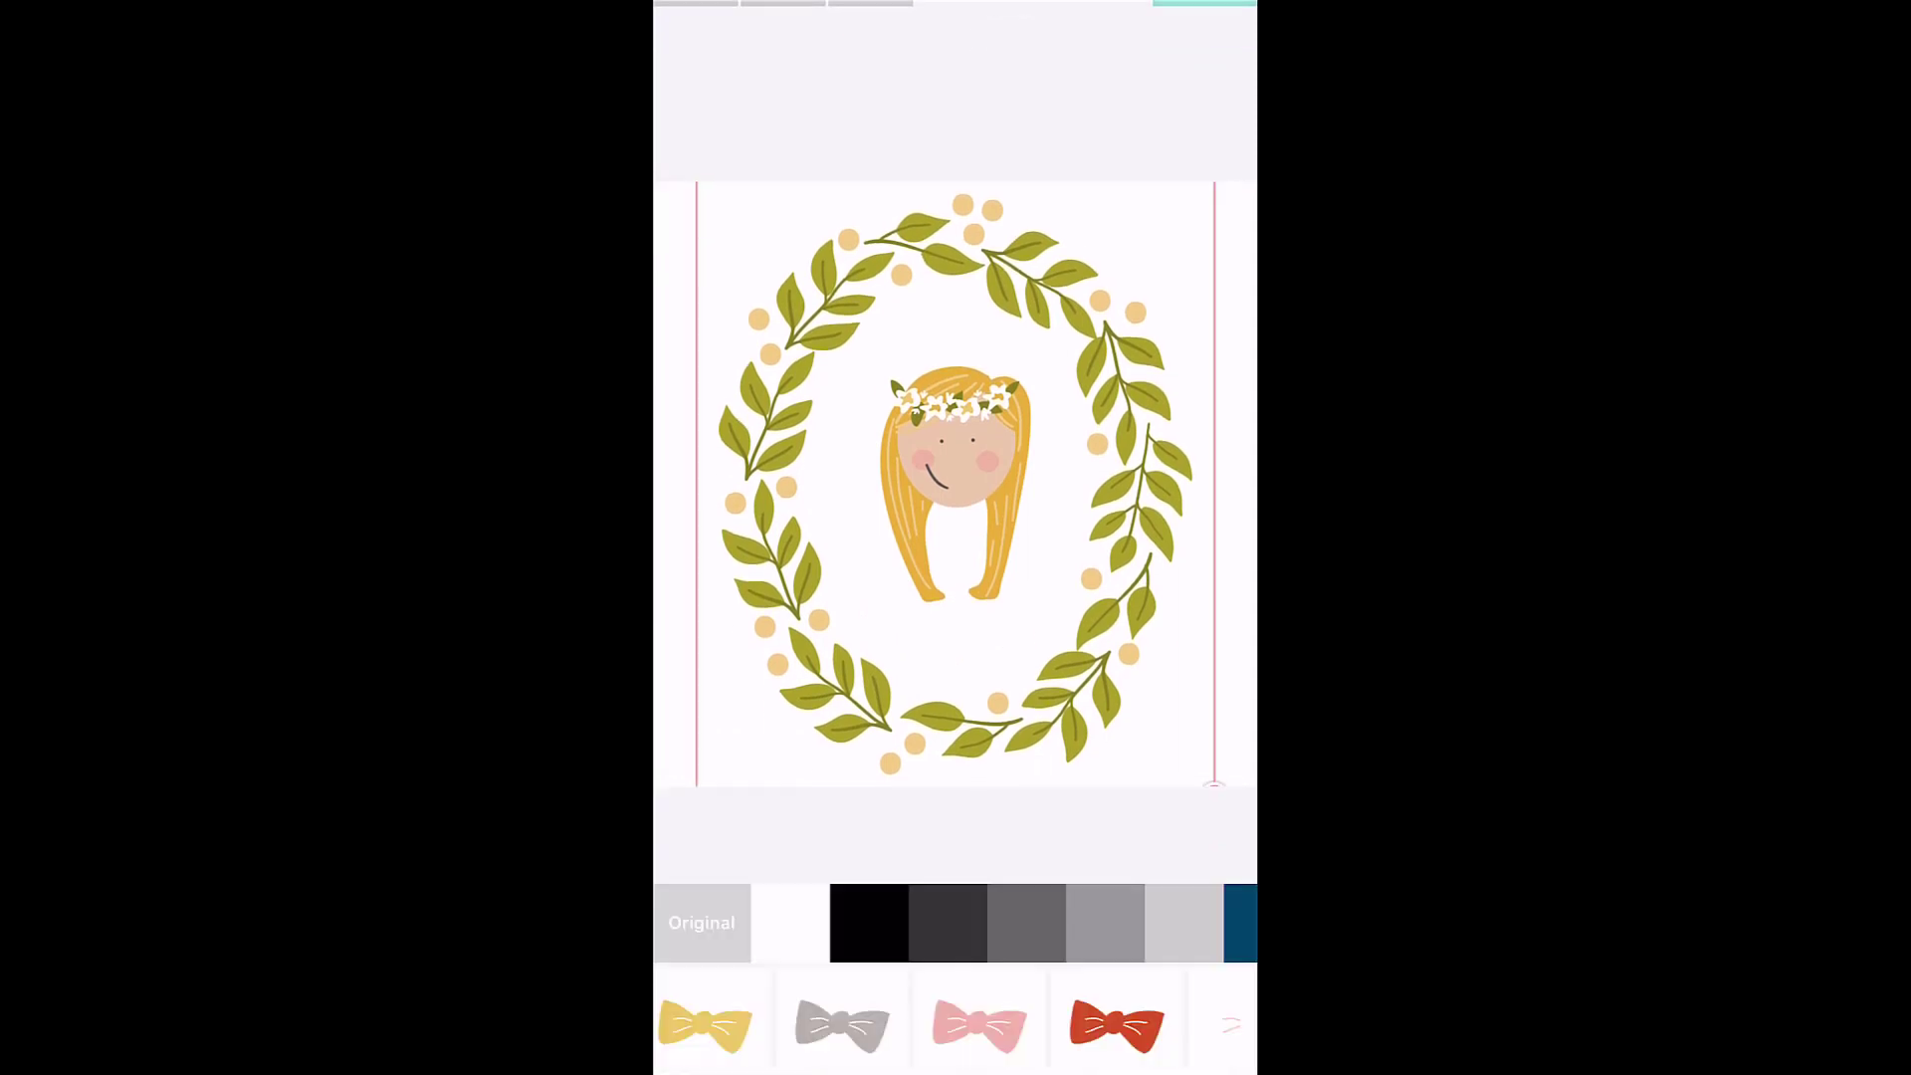
Add the pale pink scalloped-collar bust from the portrait pack and position it under the blonde girl's head.
{"action": "scroll", "coordinate": [955, 1010], "scroll_direction": "right", "scroll_amount": 15}
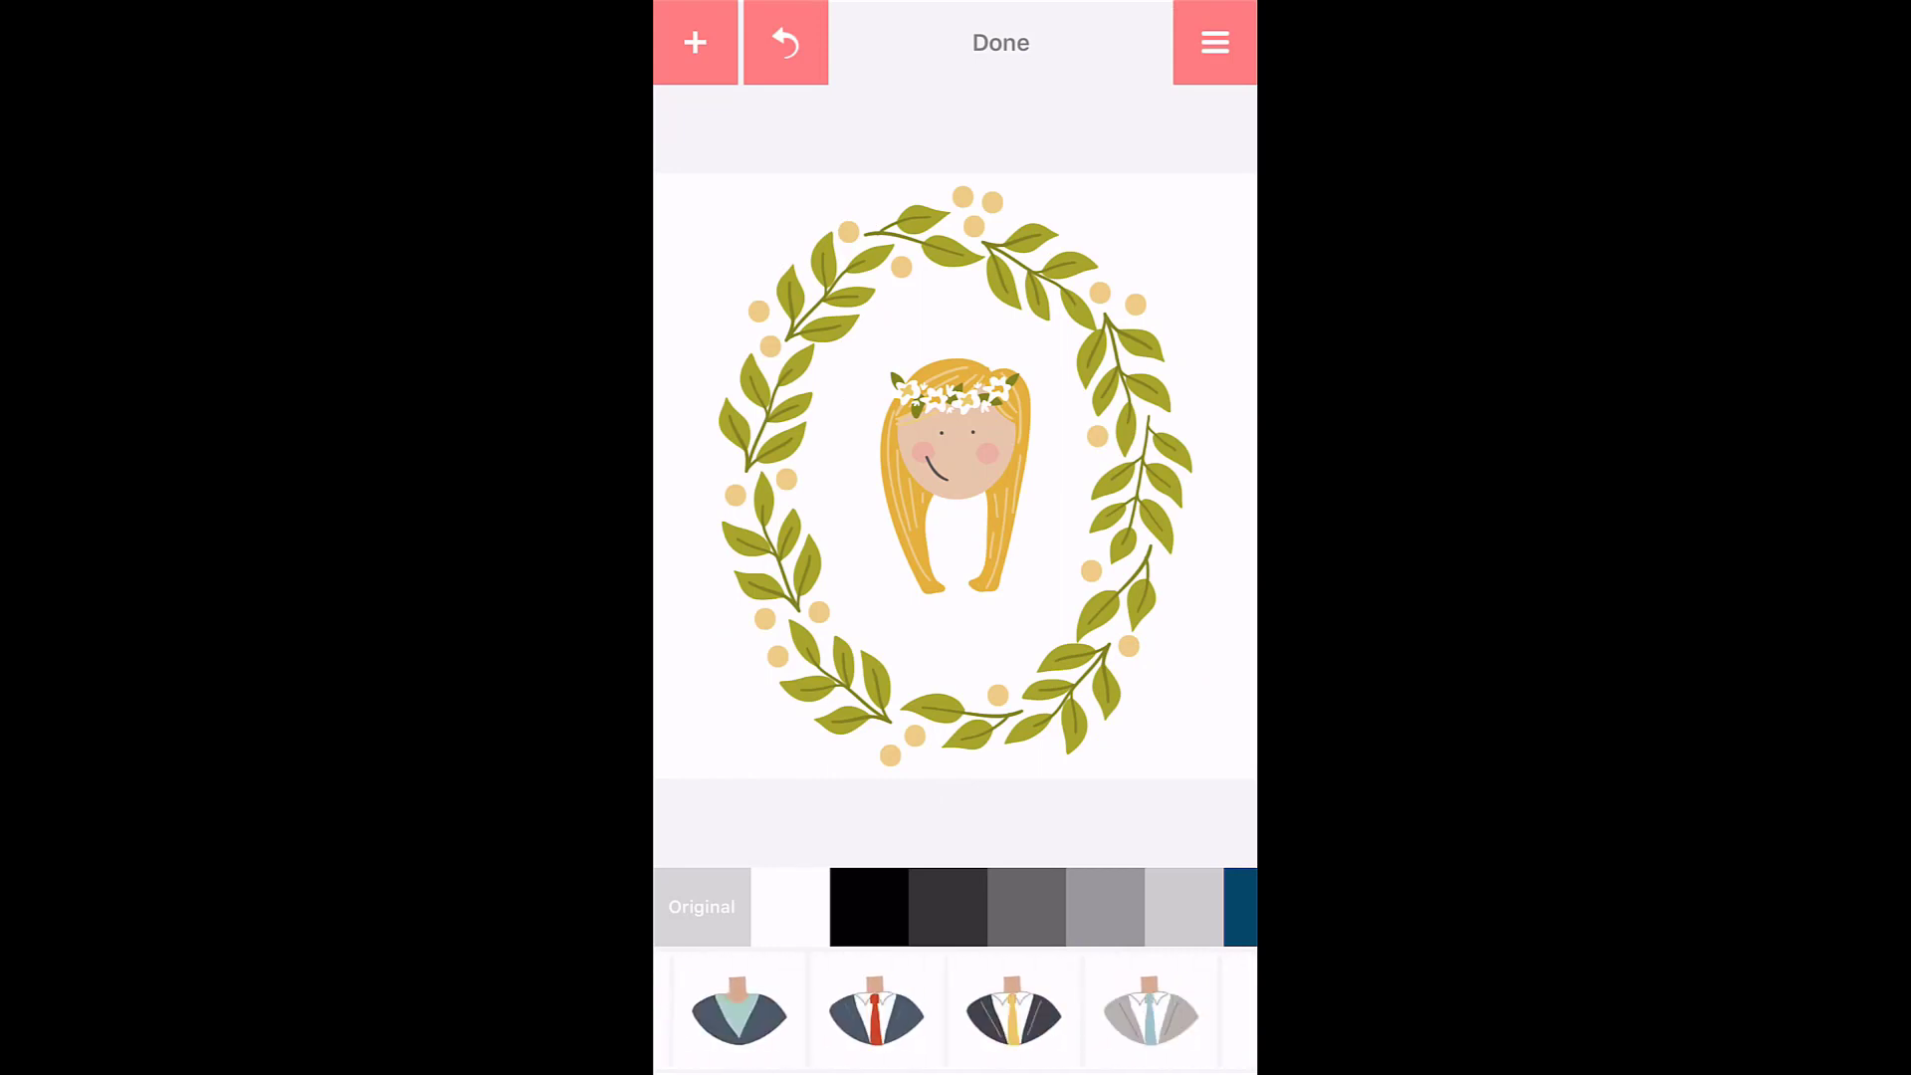
{"action": "left_click", "coordinate": [971, 1010]}
{"action": "left_click_drag", "start_coordinate": [955, 487], "coordinate": [960, 582]}
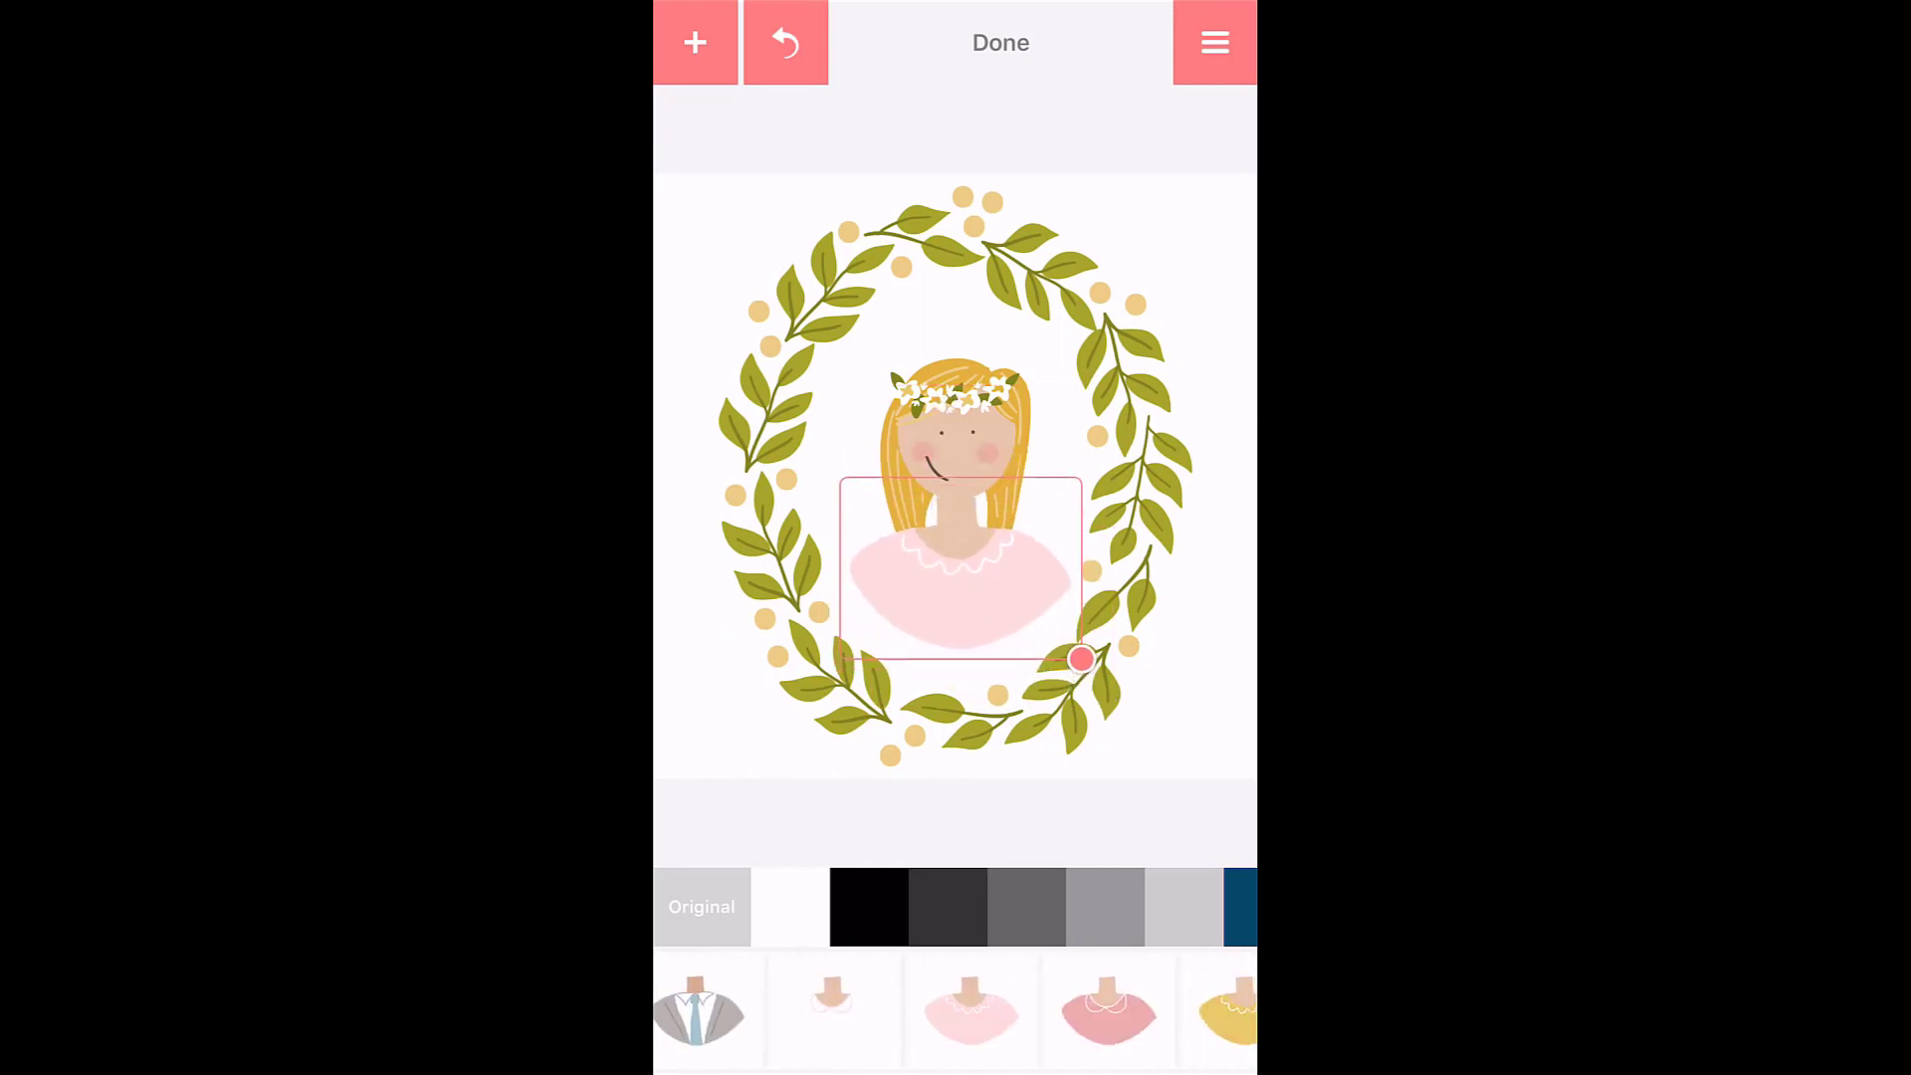
Try other tops on the bust, including plain blue, pink V-neck and pink round-collar, and return to the pale pink scalloped one.
{"action": "left_click", "coordinate": [1107, 1011]}
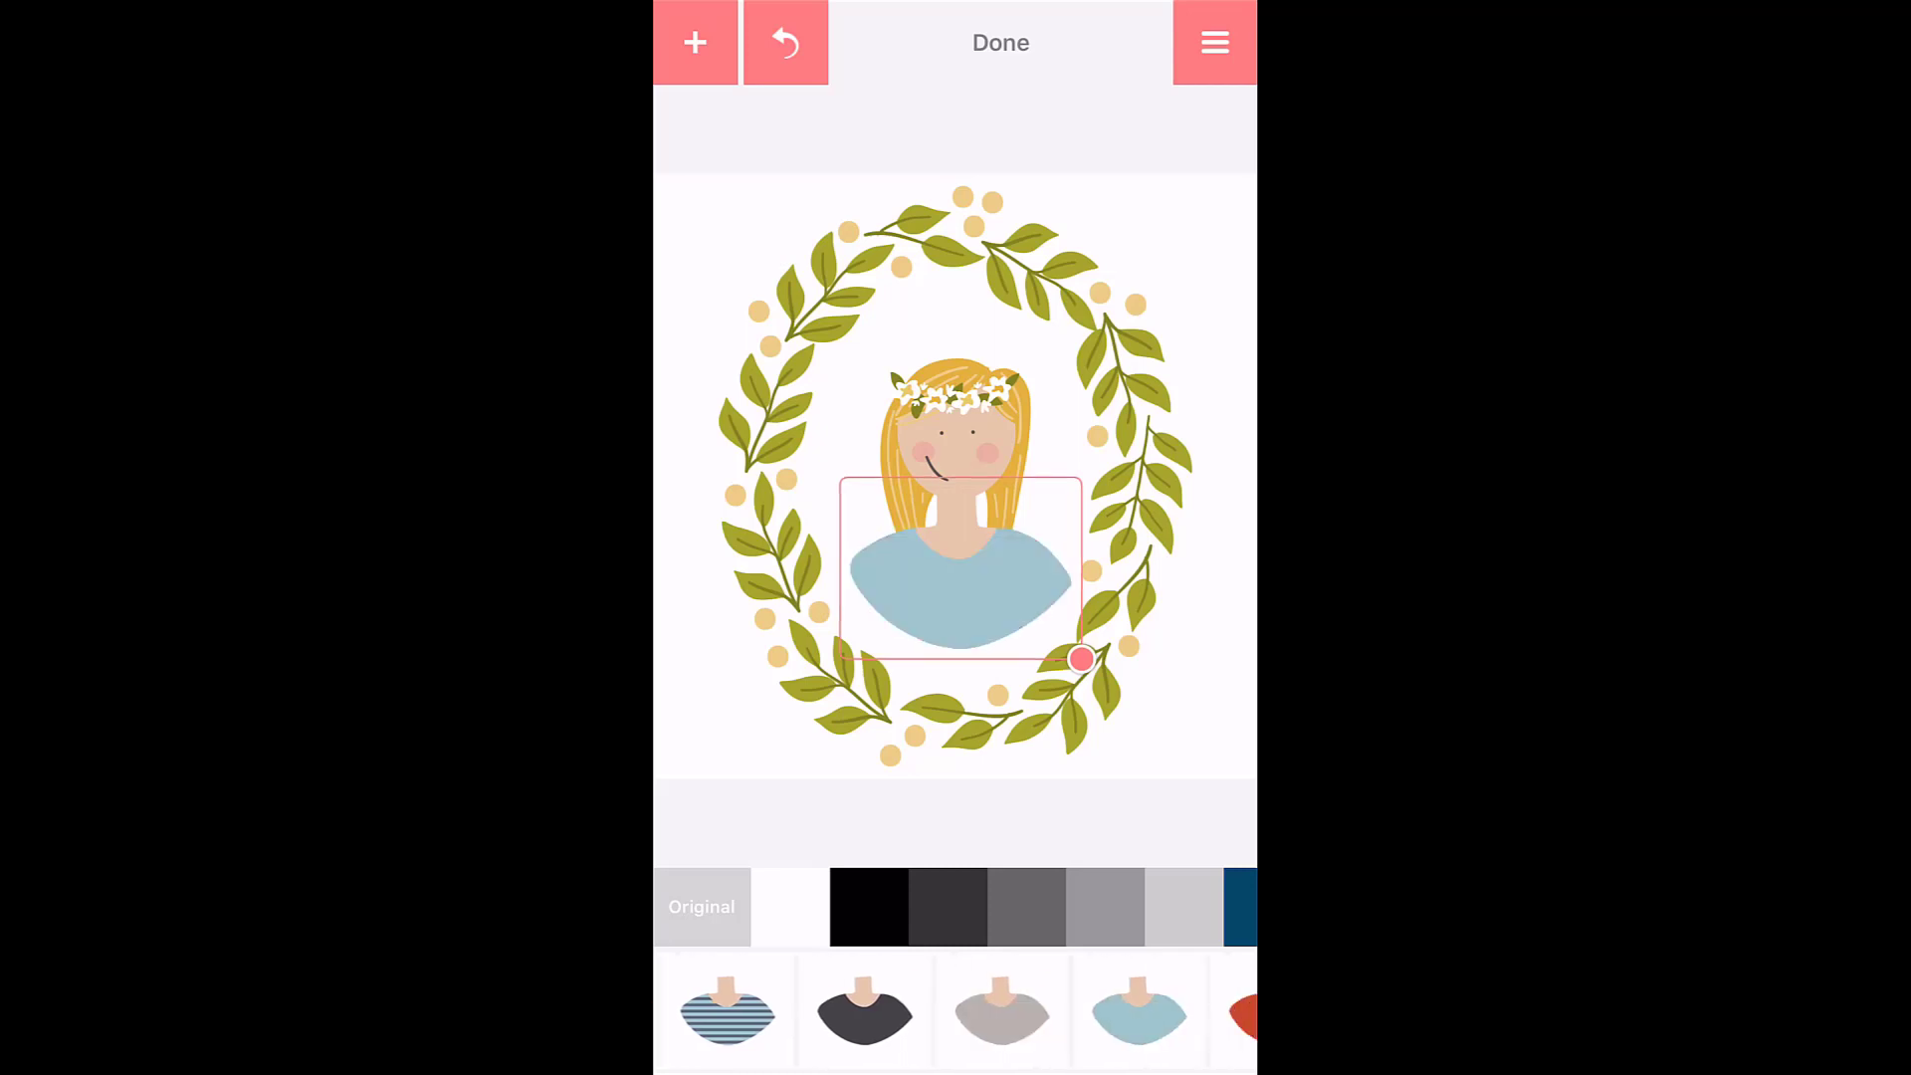
{"action": "scroll", "coordinate": [955, 1012], "scroll_direction": "left", "scroll_amount": 8}
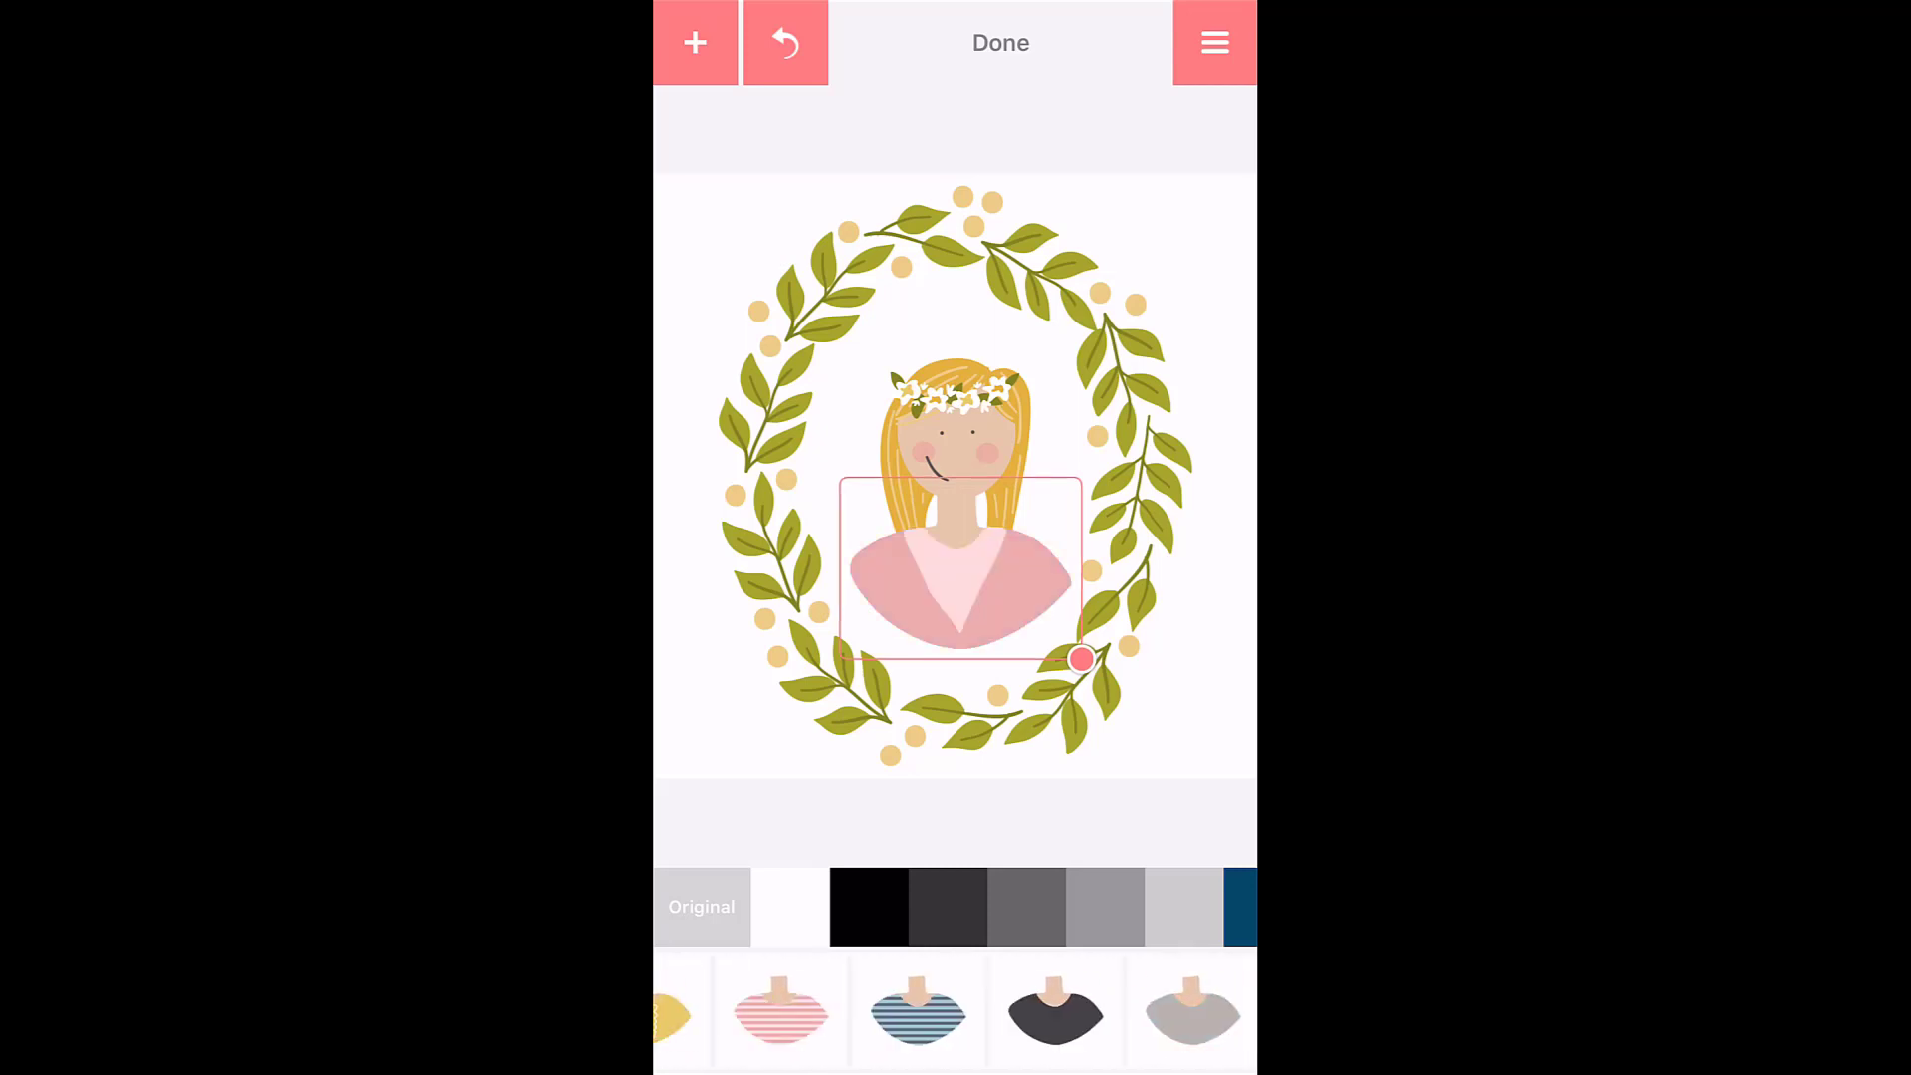
{"action": "left_click", "coordinate": [1195, 1011]}
{"action": "left_click", "coordinate": [1058, 1011]}
{"action": "scroll", "coordinate": [955, 1011], "scroll_direction": "left", "scroll_amount": 1}
{"action": "left_click", "coordinate": [825, 1011]}
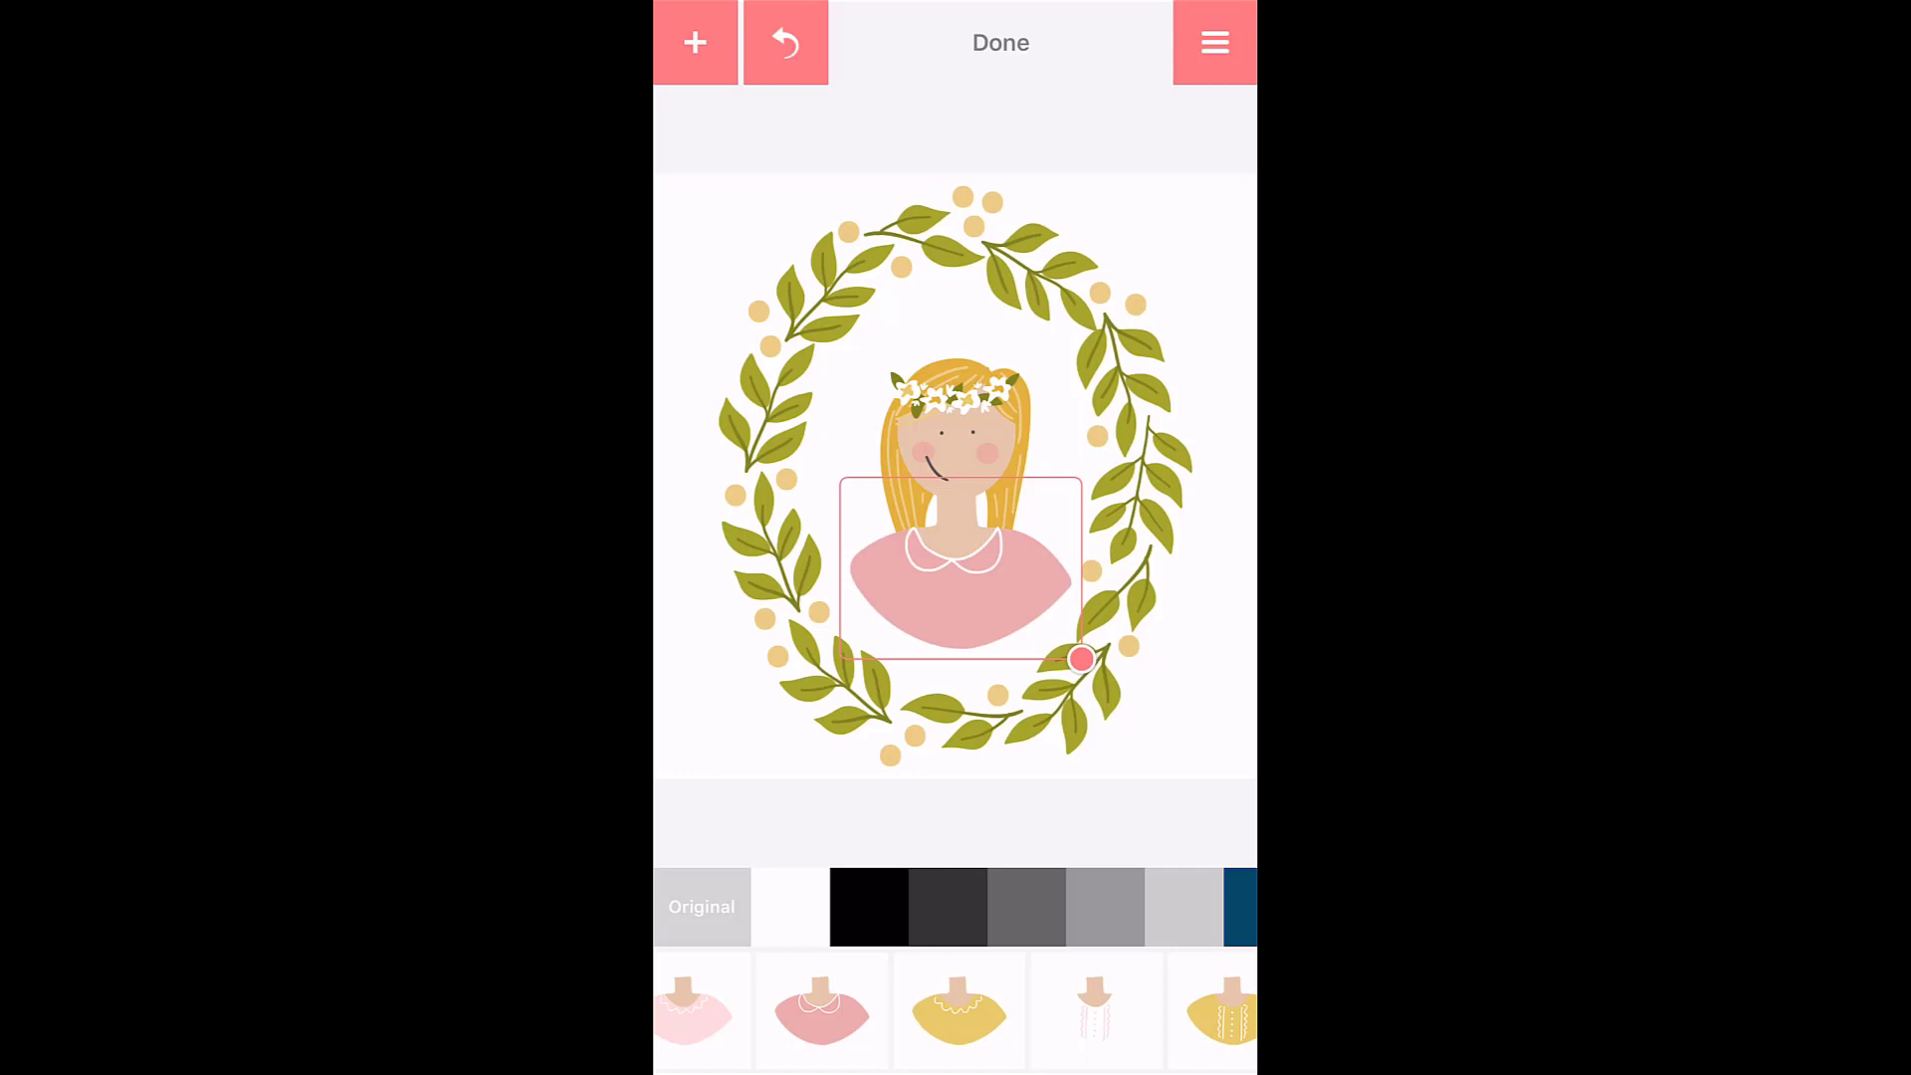
{"action": "left_click", "coordinate": [695, 1011]}
{"action": "scroll", "coordinate": [954, 1011], "scroll_direction": "left", "scroll_amount": 5}
Delete the white-flower garland from the girl's hair and slightly enlarge her head.
{"action": "left_click", "coordinate": [955, 396]}
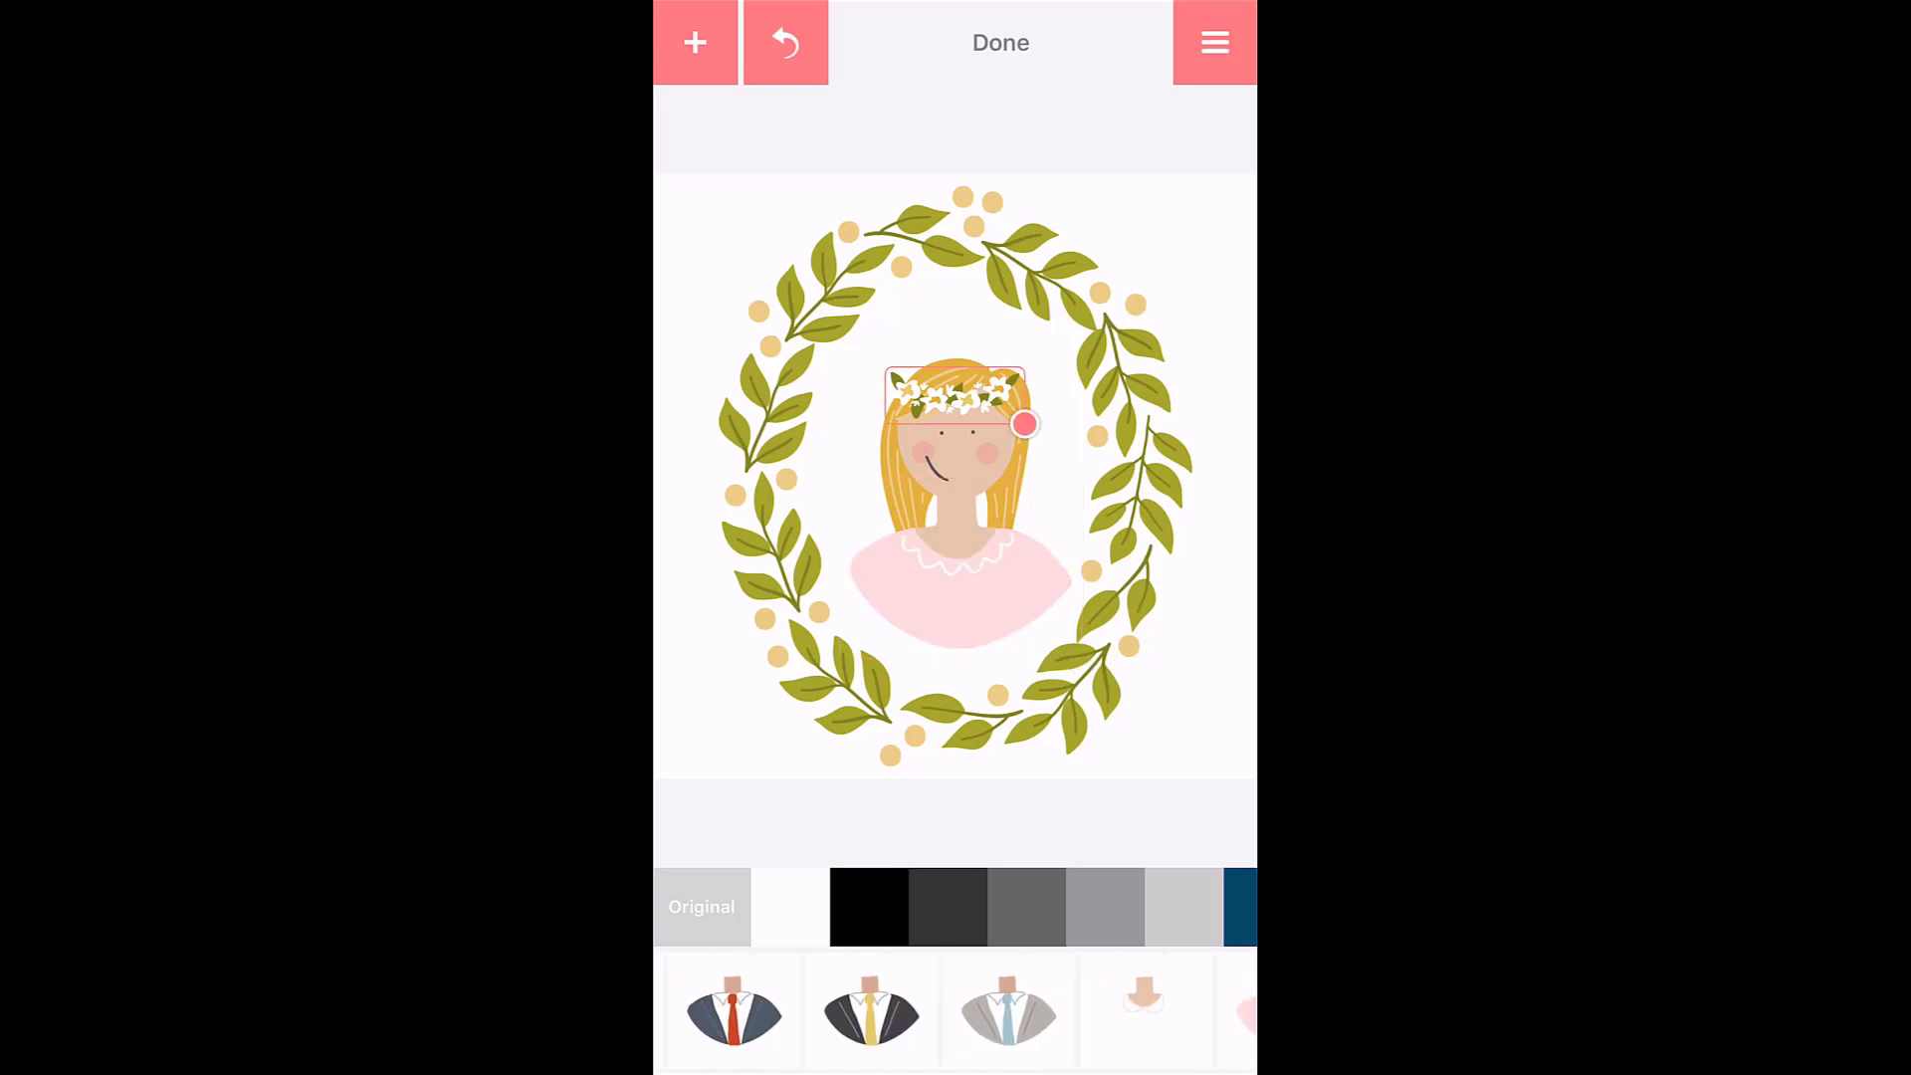
{"action": "left_click", "coordinate": [1214, 42]}
{"action": "left_click", "coordinate": [1172, 92]}
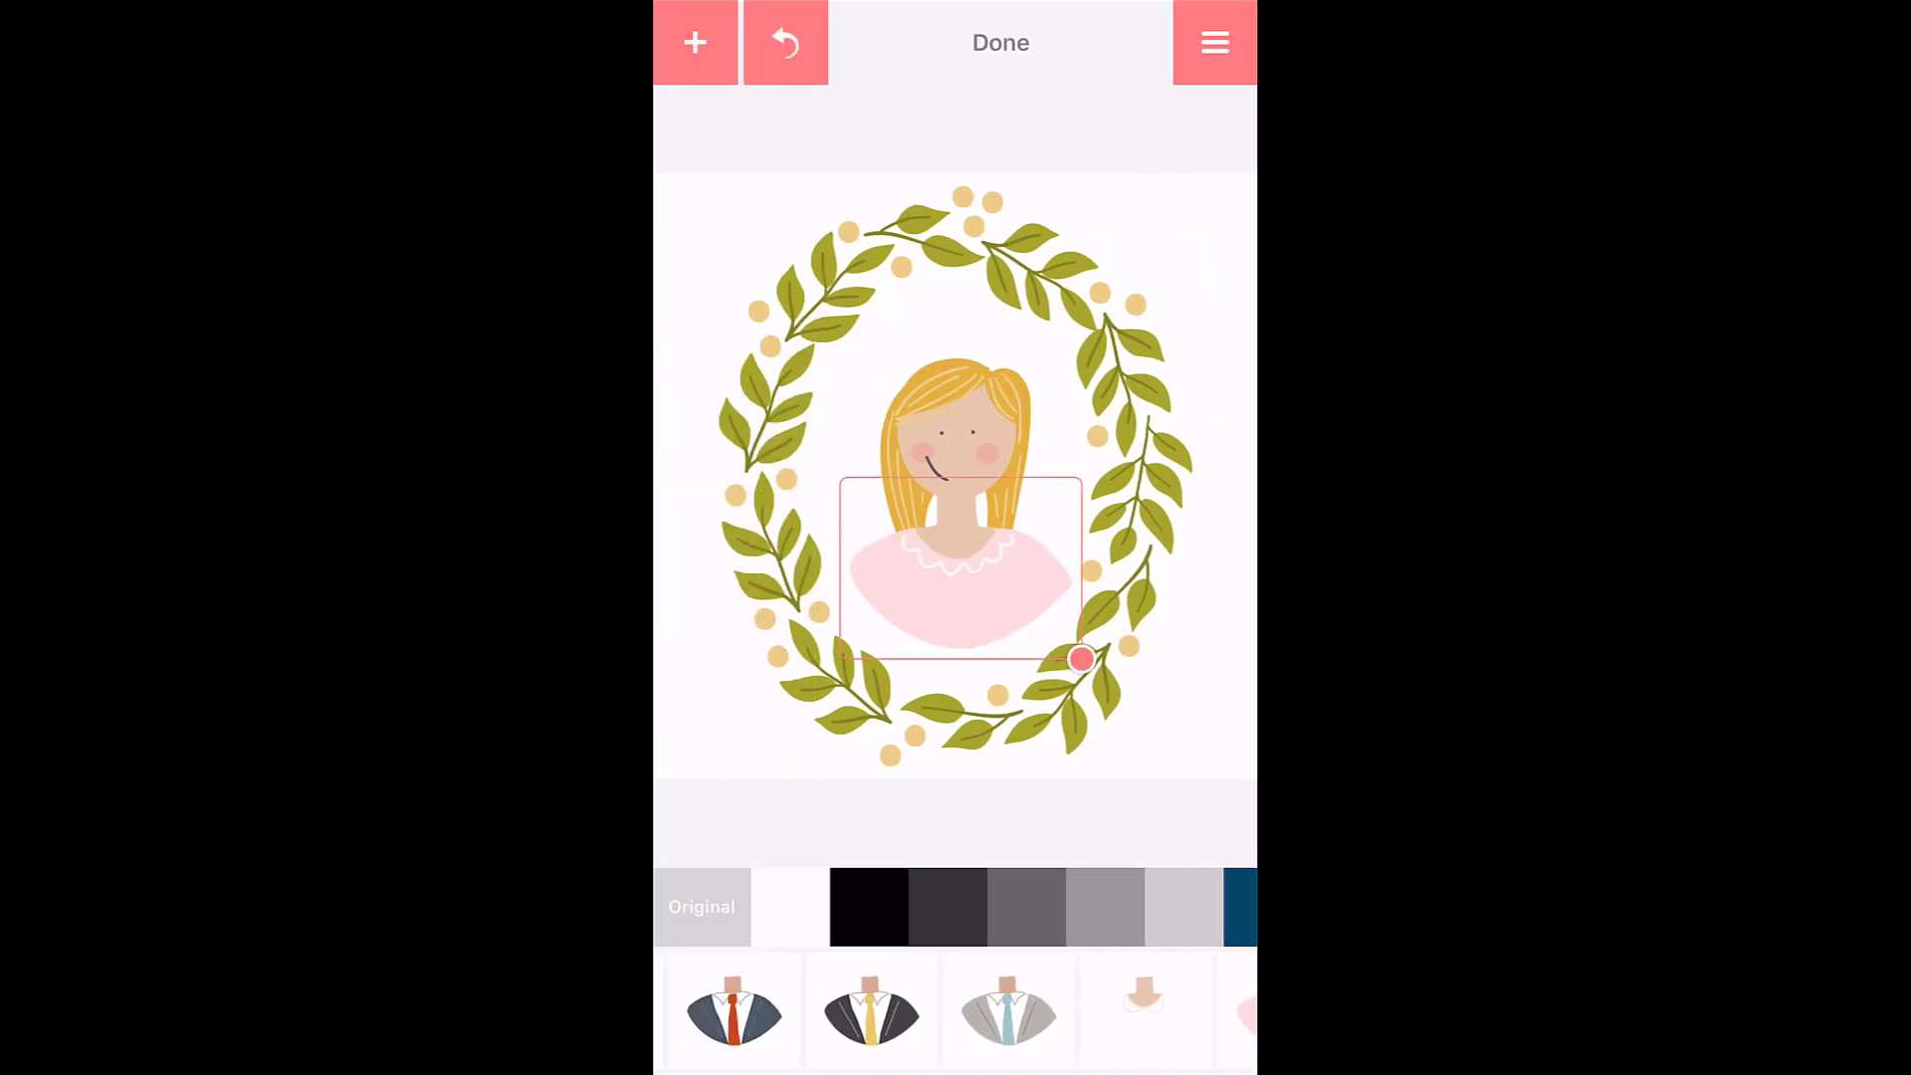
{"action": "left_click", "coordinate": [955, 388]}
{"action": "mouse_move", "coordinate": [1038, 601]}
{"action": "left_mouse_down"}
{"action": "mouse_move", "coordinate": [1003, 610]}
{"action": "mouse_move", "coordinate": [1055, 622]}
{"action": "left_mouse_up"}
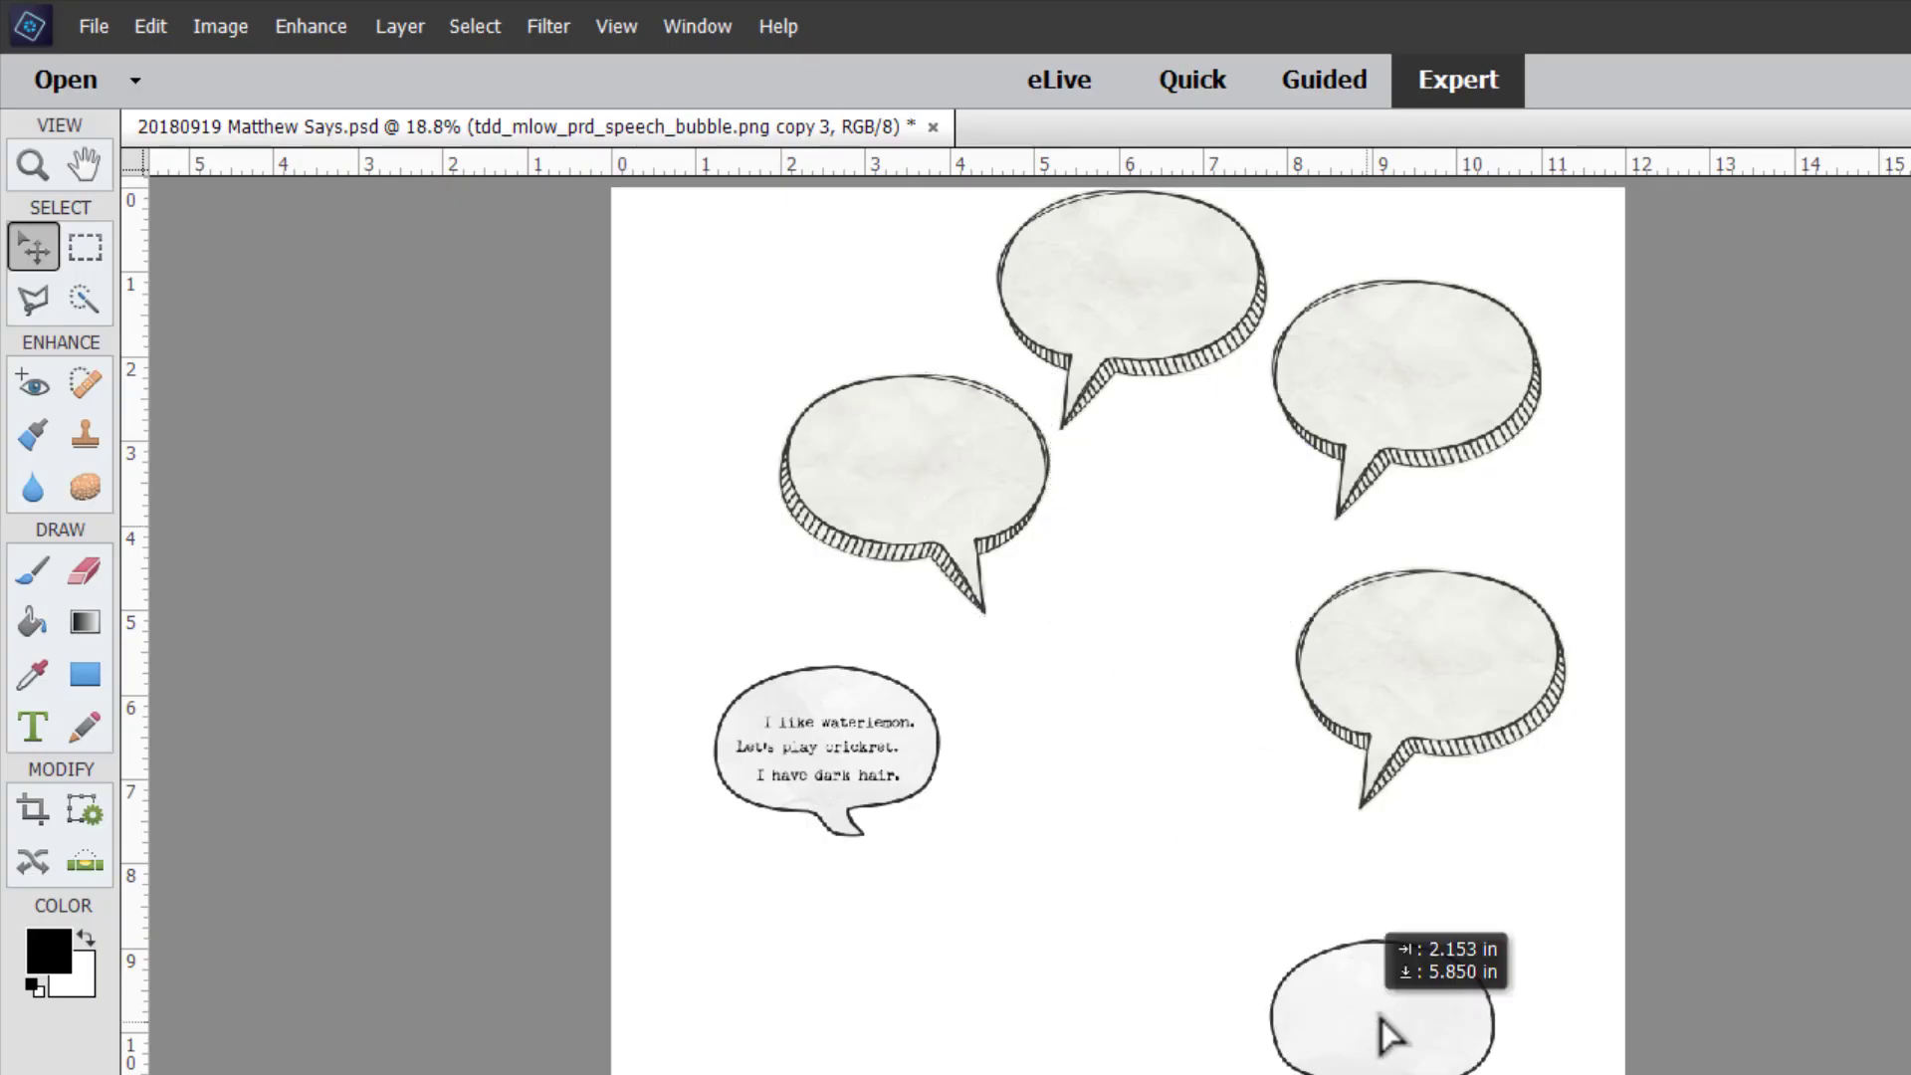
Switch to Photoshop Elements, place the copied small speech bubble near the page's lower right and add the text "Can I dress up?" in it.
{"action": "left_click_drag", "start_coordinate": [1391, 1028], "coordinate": [1434, 915]}
{"action": "key", "text": "t"}
{"action": "left_click", "coordinate": [1398, 899]}
{"action": "type", "text": "Can I dress up?"}
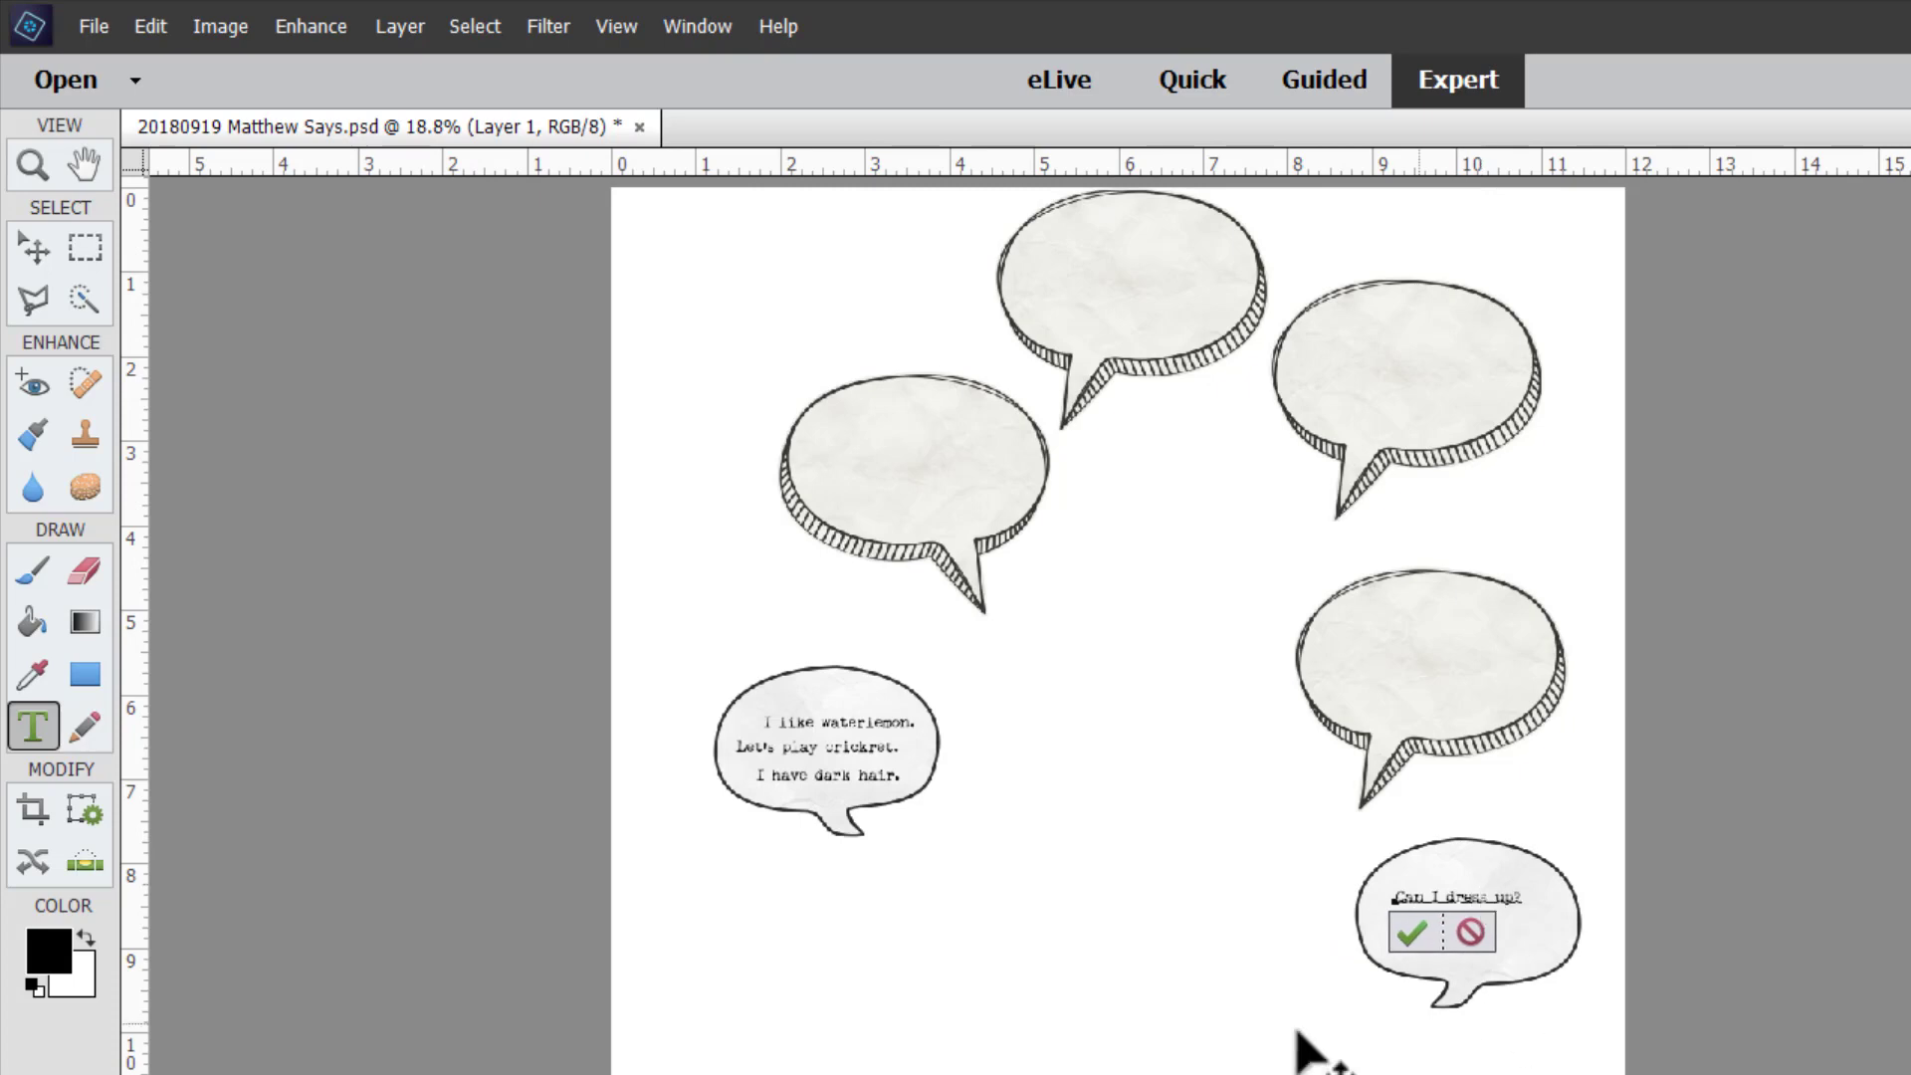
{"action": "left_click", "coordinate": [1418, 933]}
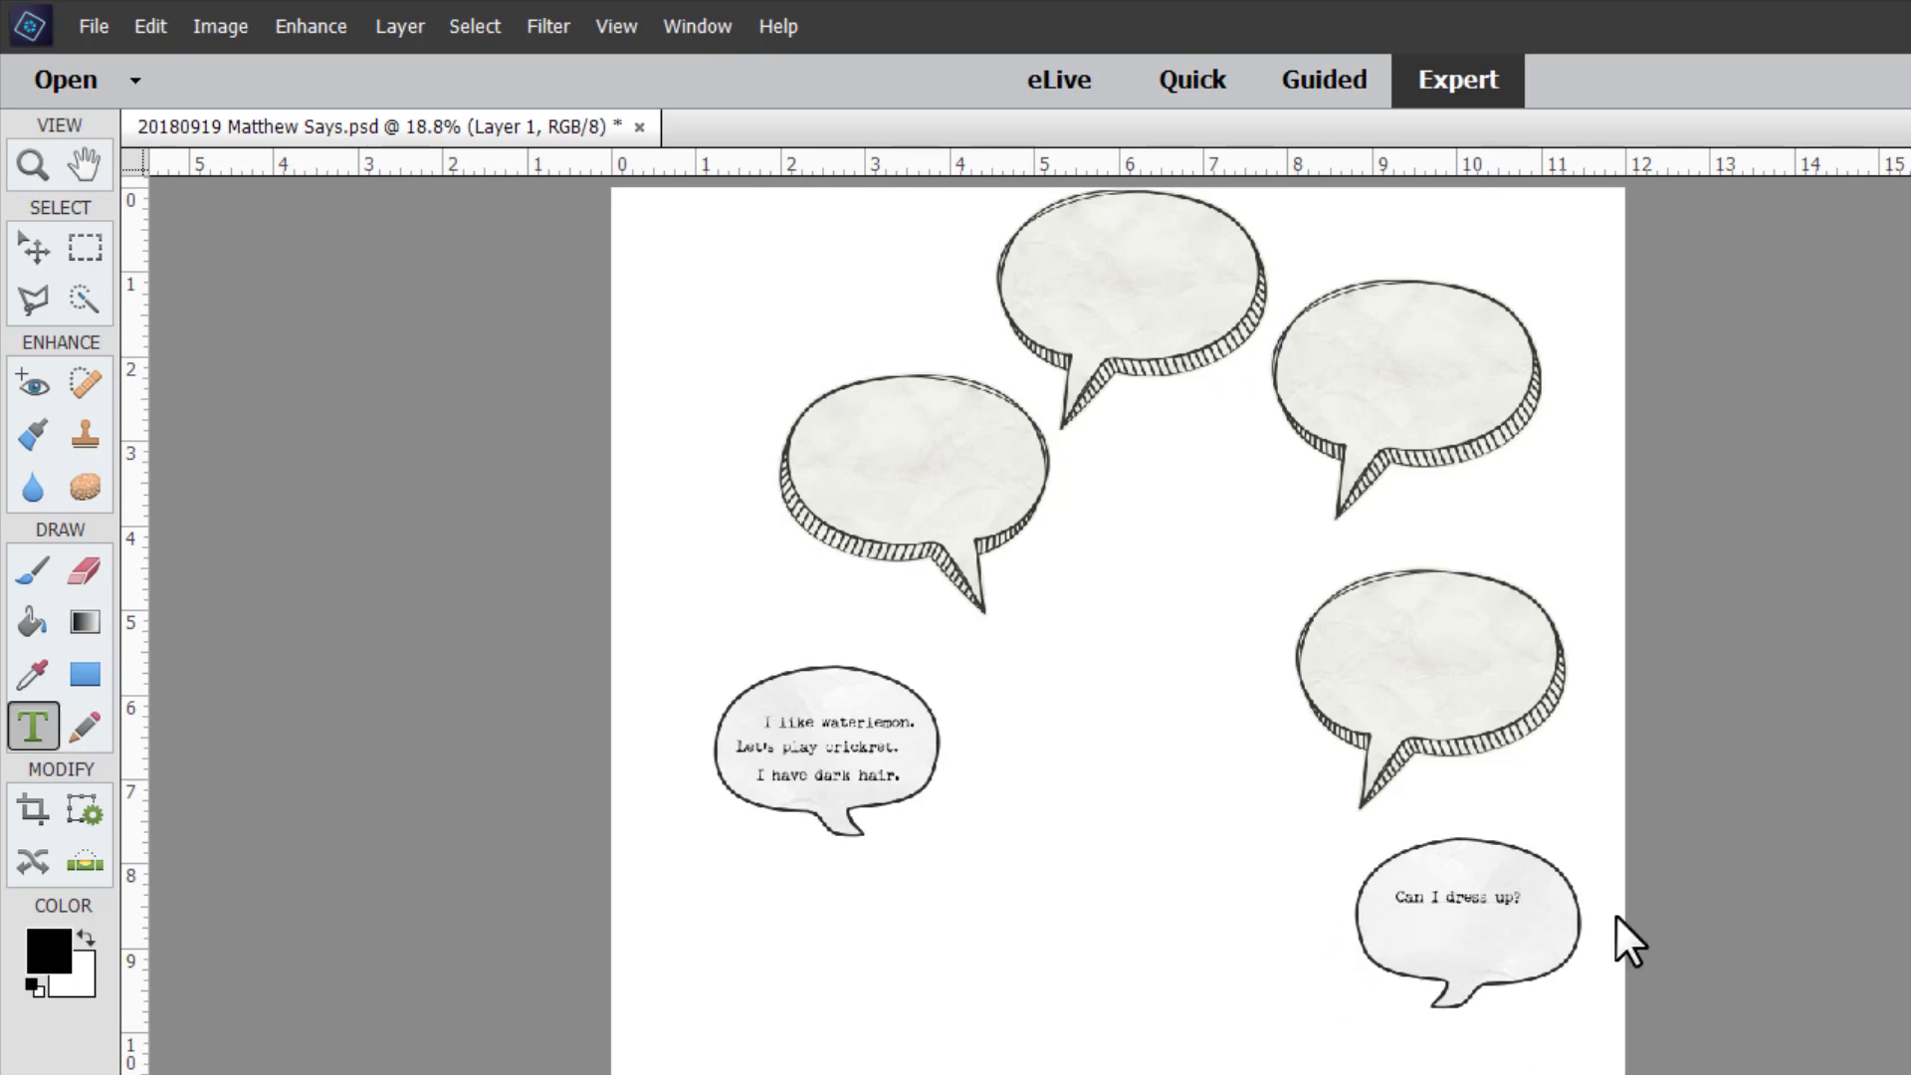
Place the portrait image "Photo 20-9-18, 11 28 40 am.jpg" from Dropbox's Load portrait folder at full page size, and undo the placement.
{"action": "key", "text": "v"}
{"action": "key", "text": "alt+f"}
{"action": "key", "text": "l"}
{"action": "left_click_drag", "start_coordinate": [312, 546], "coordinate": [320, 597]}
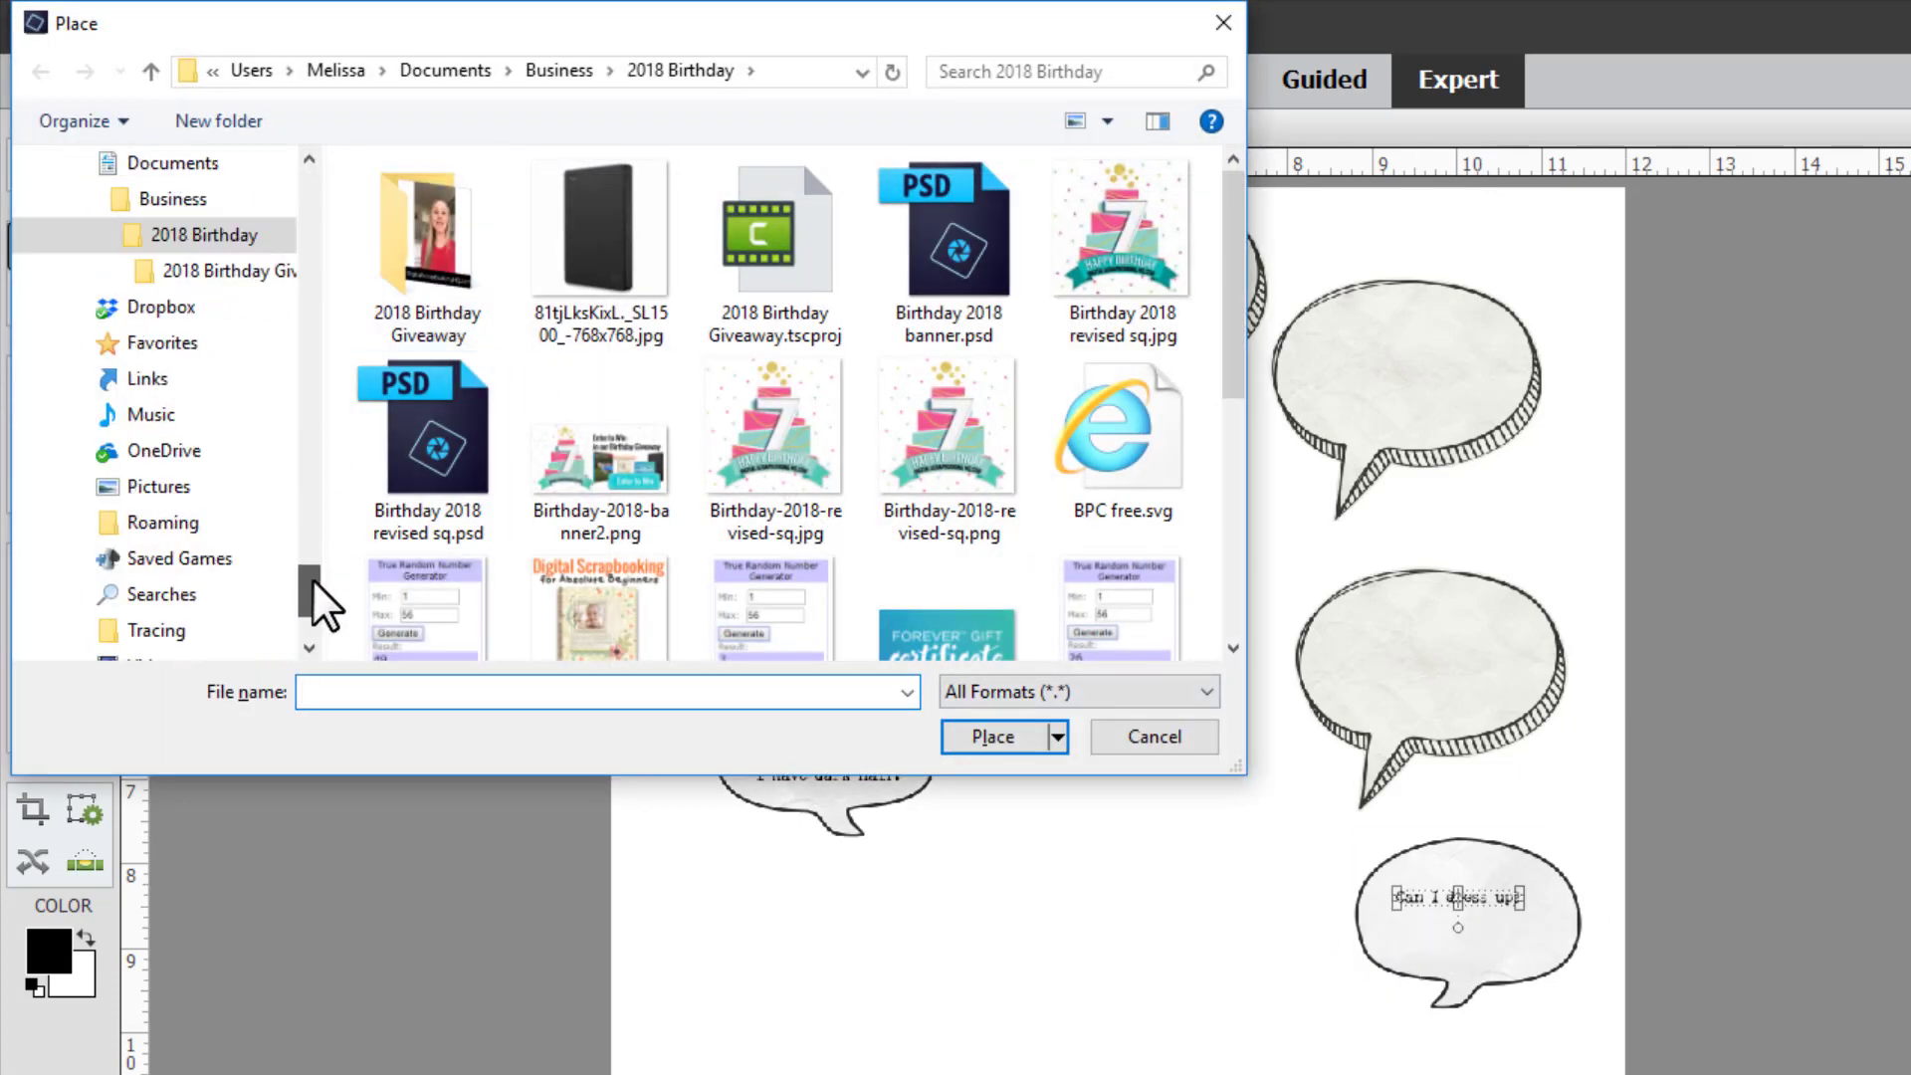
{"action": "left_click", "coordinate": [164, 344]}
{"action": "left_click", "coordinate": [515, 366]}
{"action": "scroll", "coordinate": [521, 354], "scroll_direction": "up", "scroll_amount": 8}
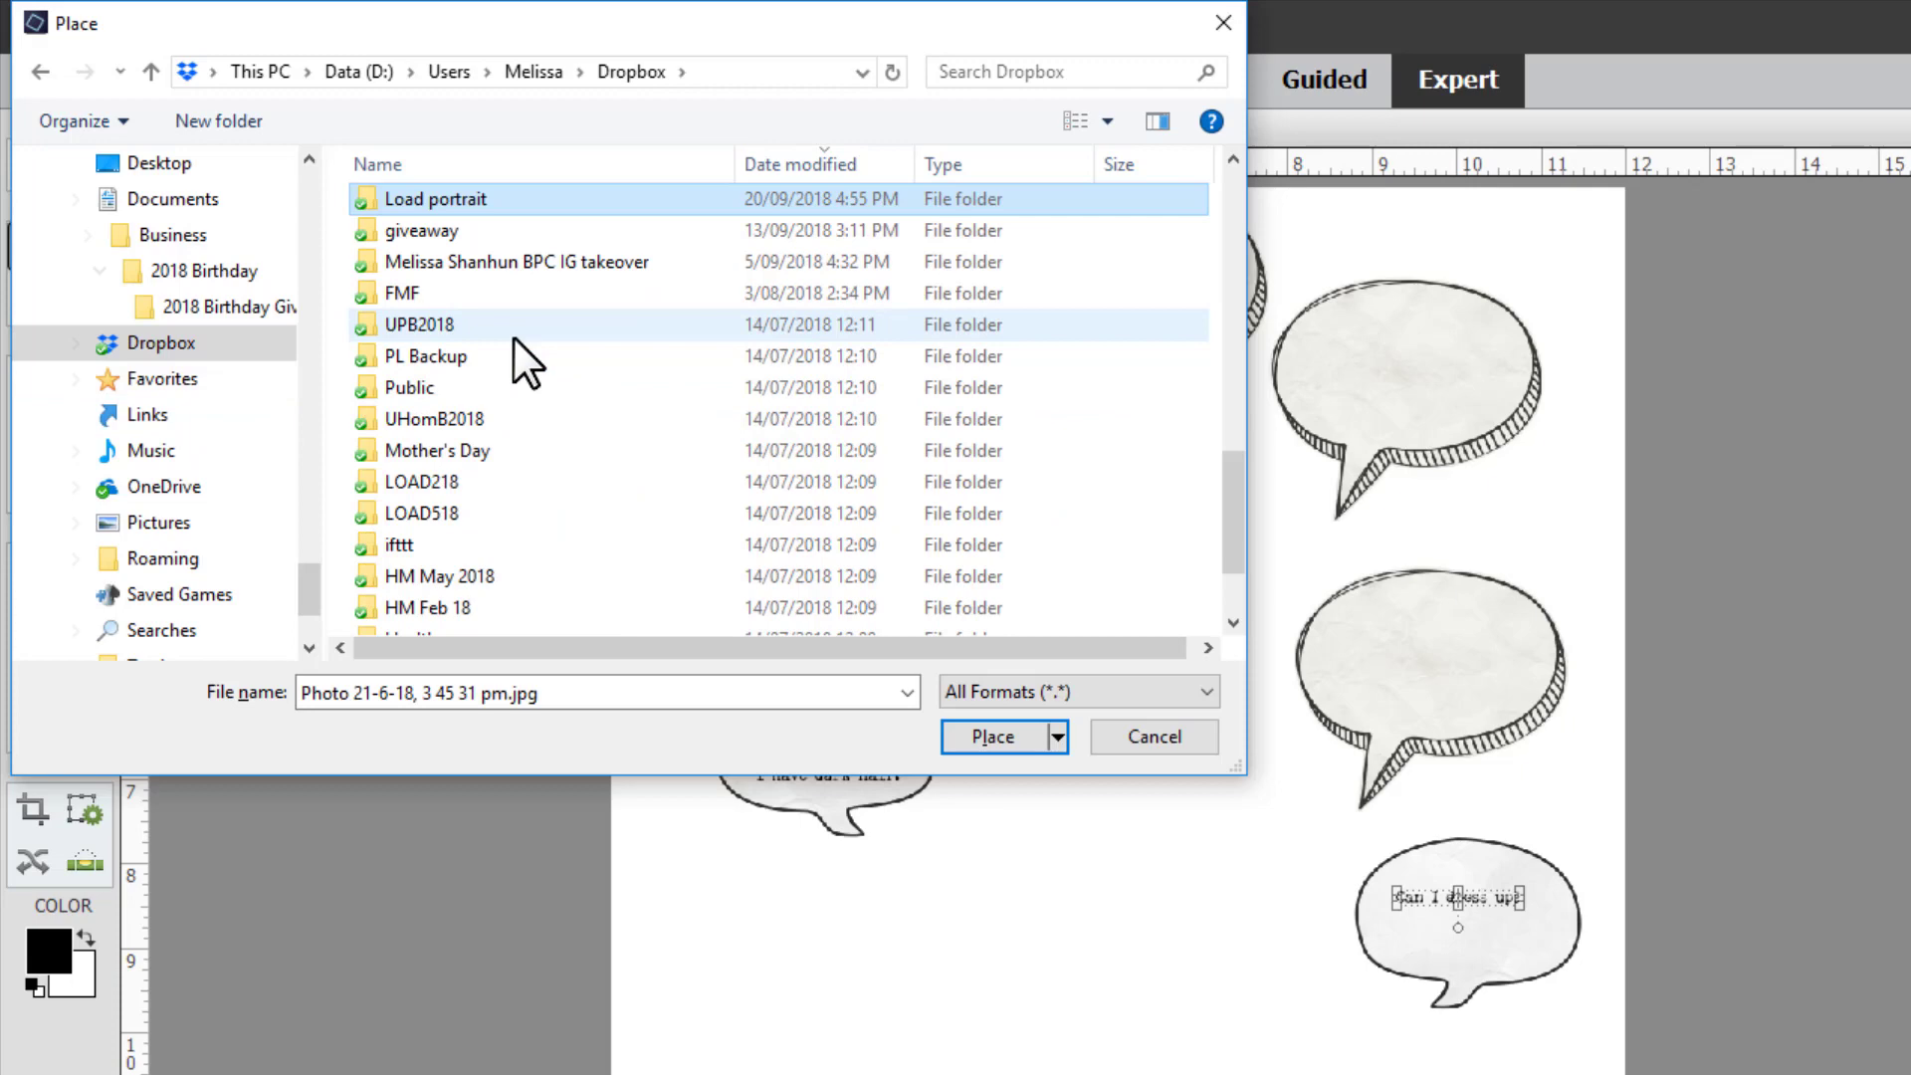
{"action": "double_click", "coordinate": [533, 202]}
{"action": "left_click", "coordinate": [481, 289]}
{"action": "left_click", "coordinate": [956, 741]}
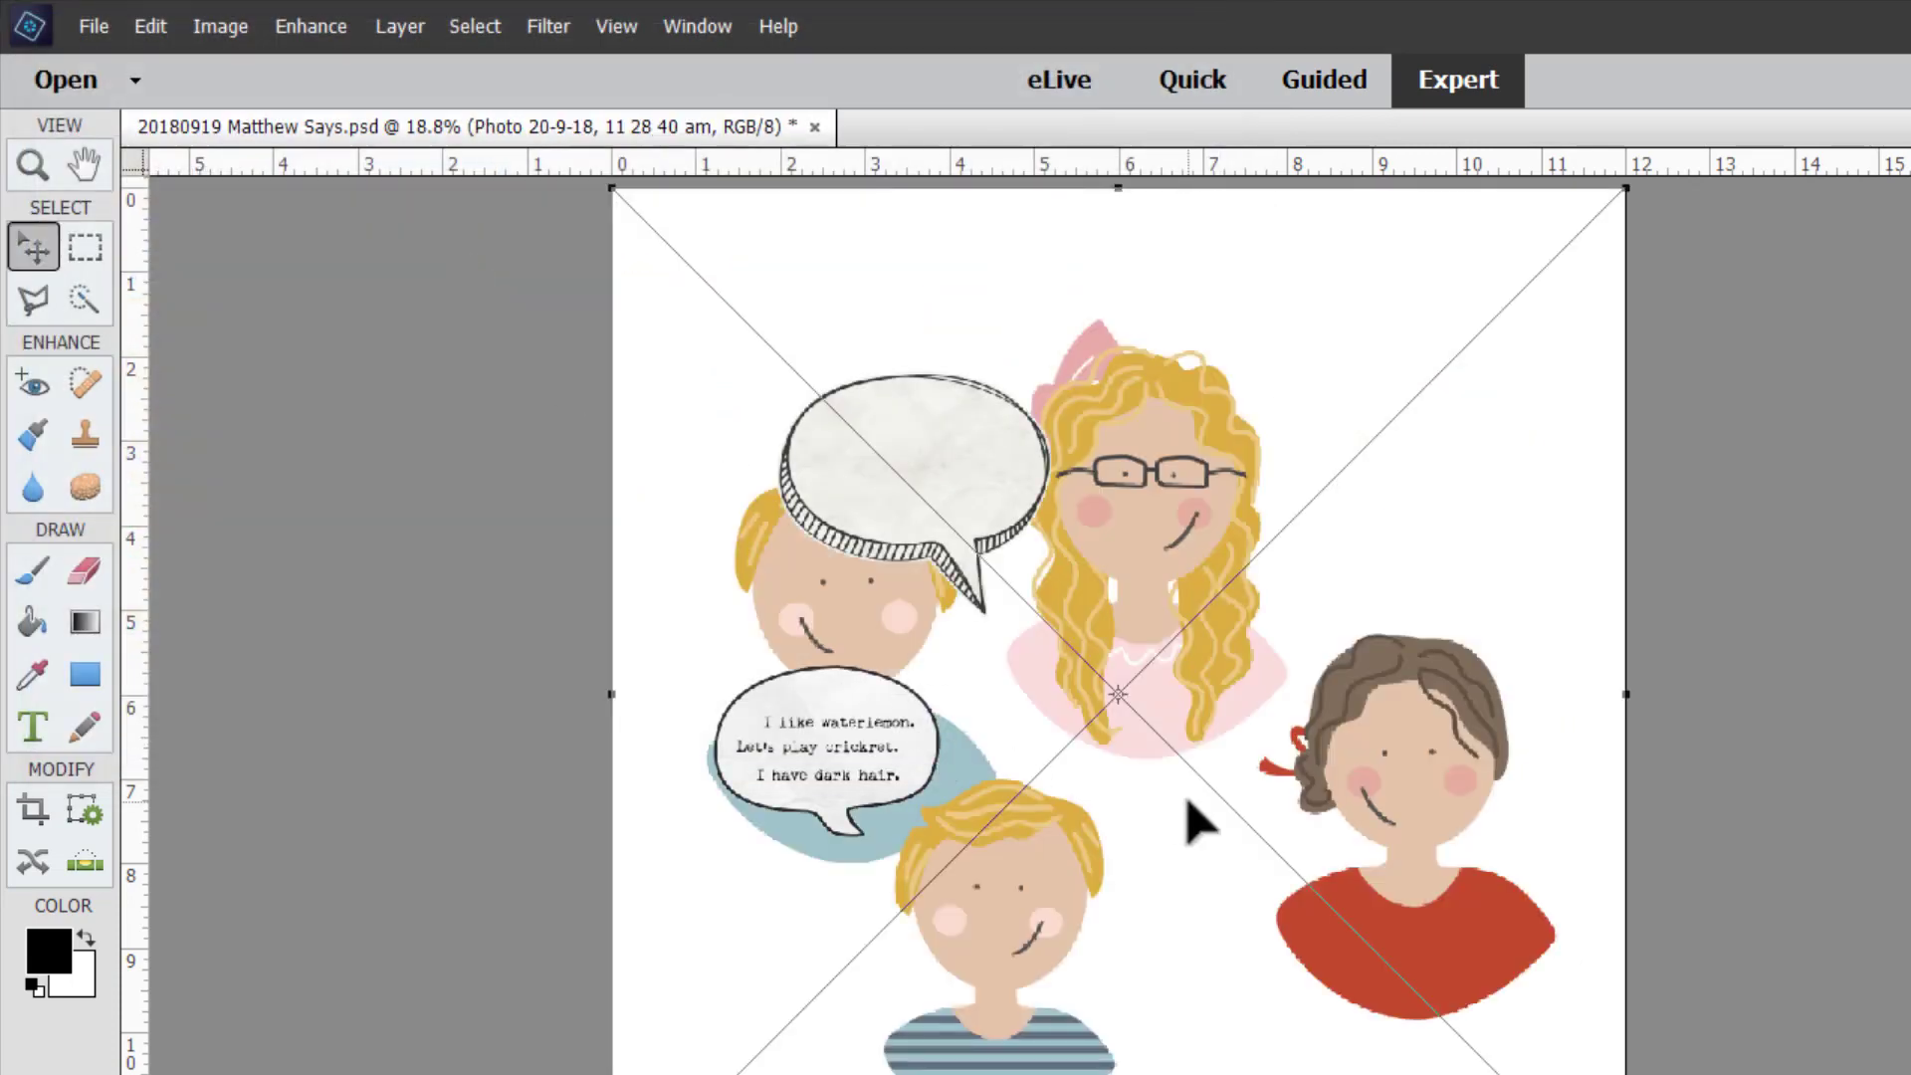
{"action": "key", "text": "Return"}
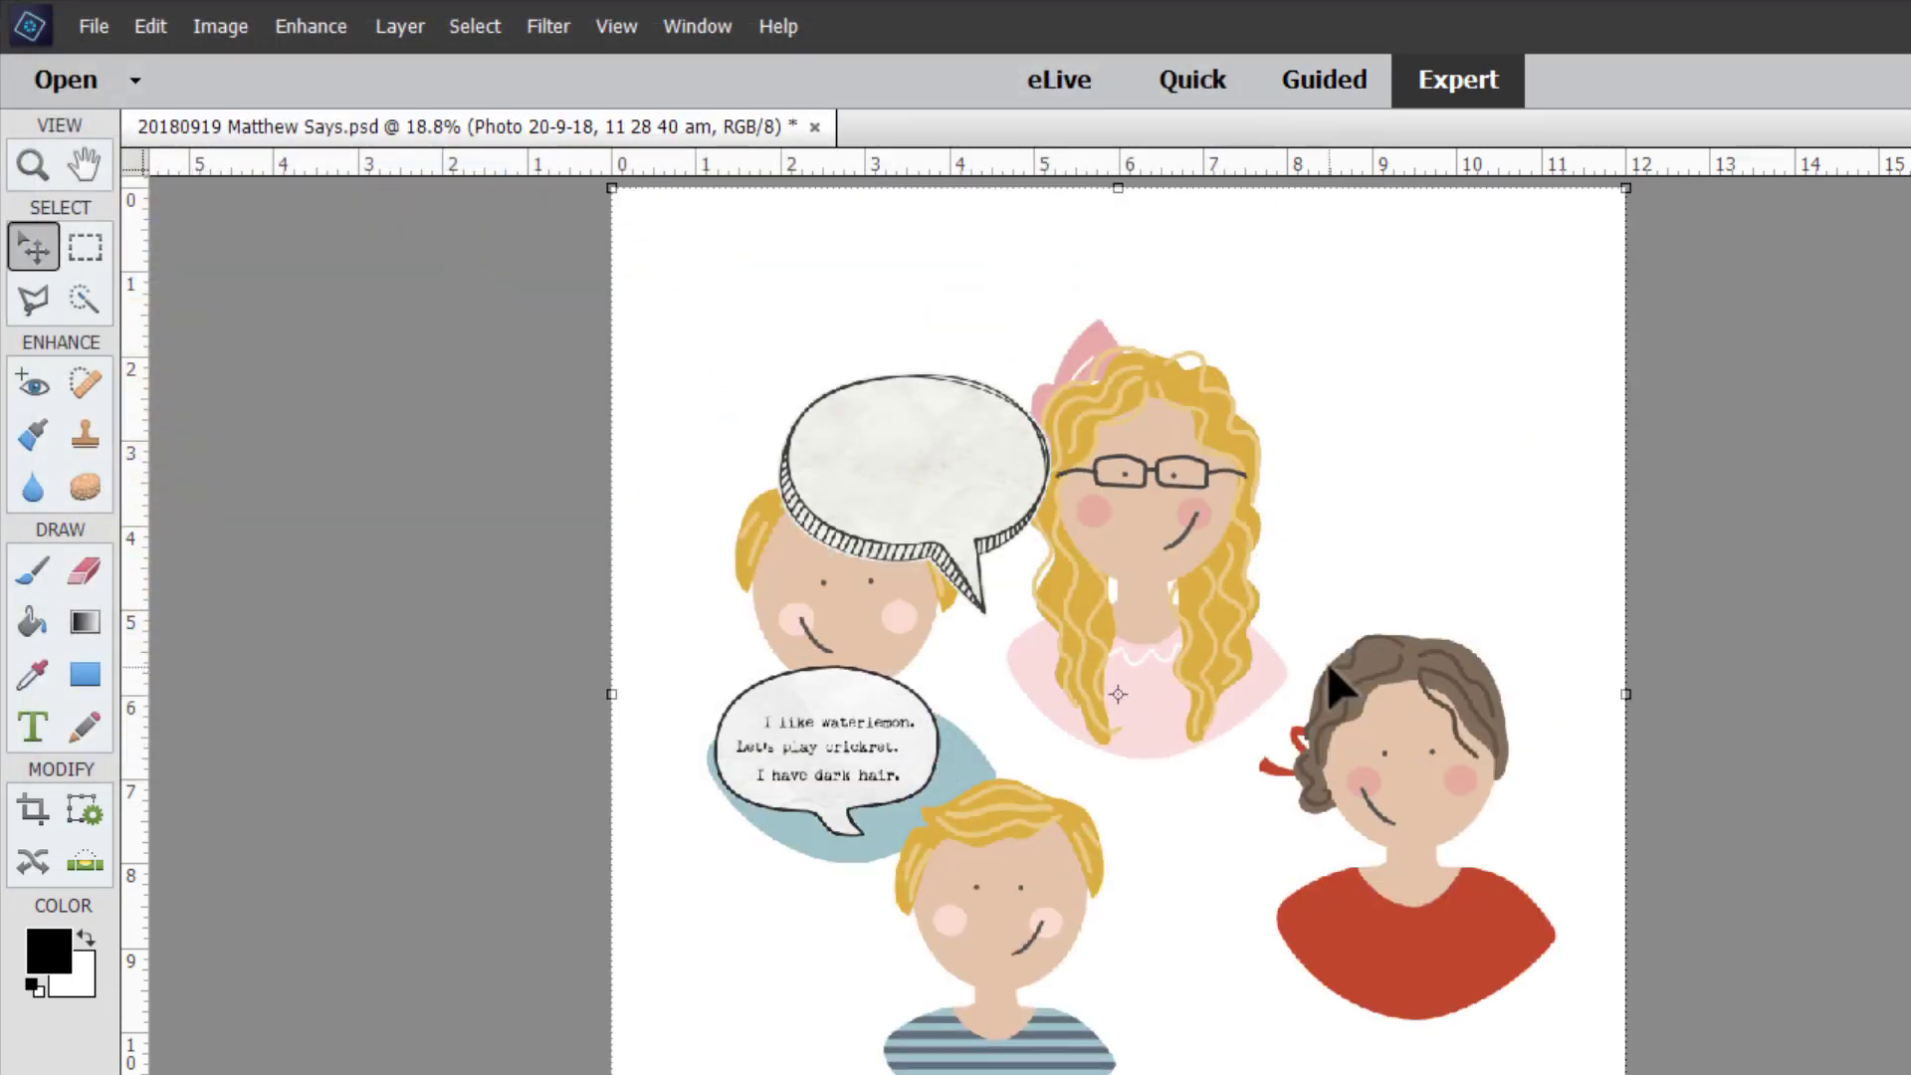
{"action": "key", "text": "t"}
{"action": "key", "text": "ctrl+z"}
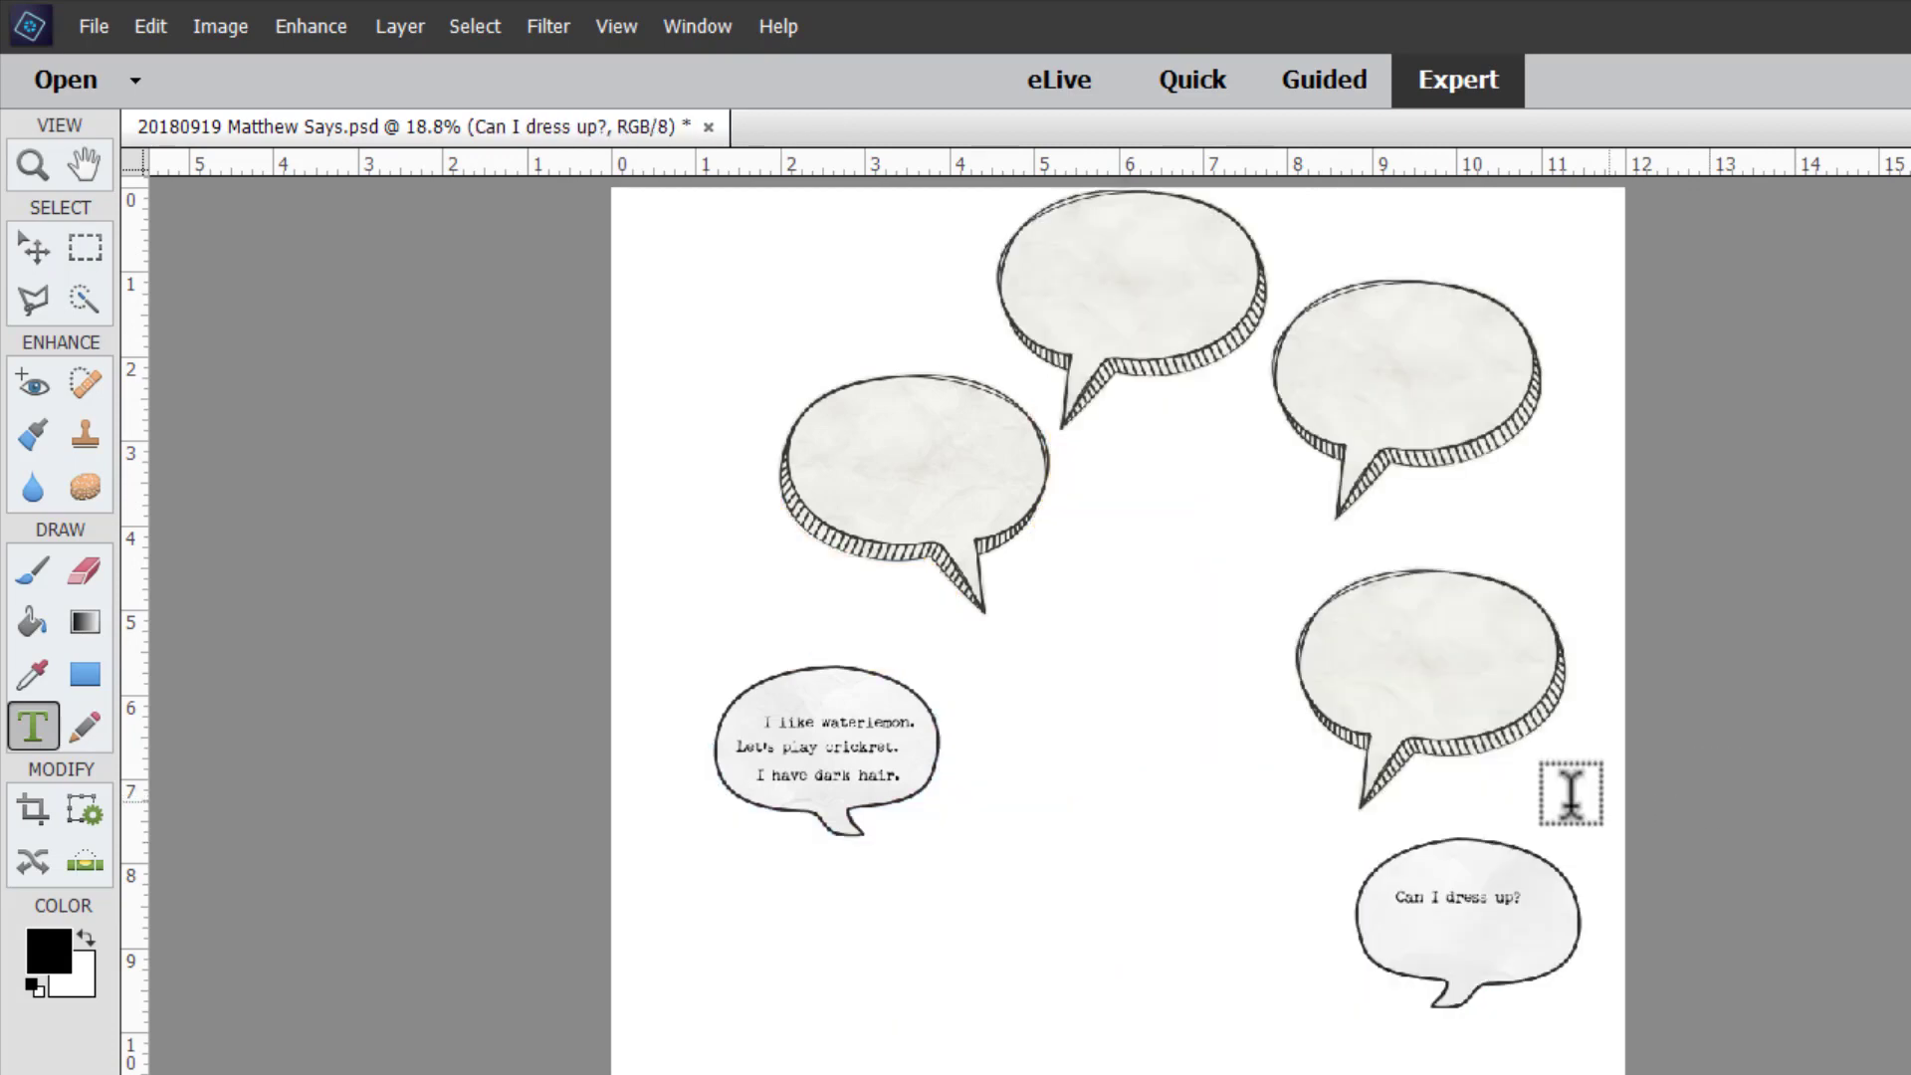
Place "Photo 20-9-18, 11 28 40 am.jpg" from the Load portrait folder, shrink it and position the four portraits between the speech bubbles.
{"action": "key", "text": "l"}
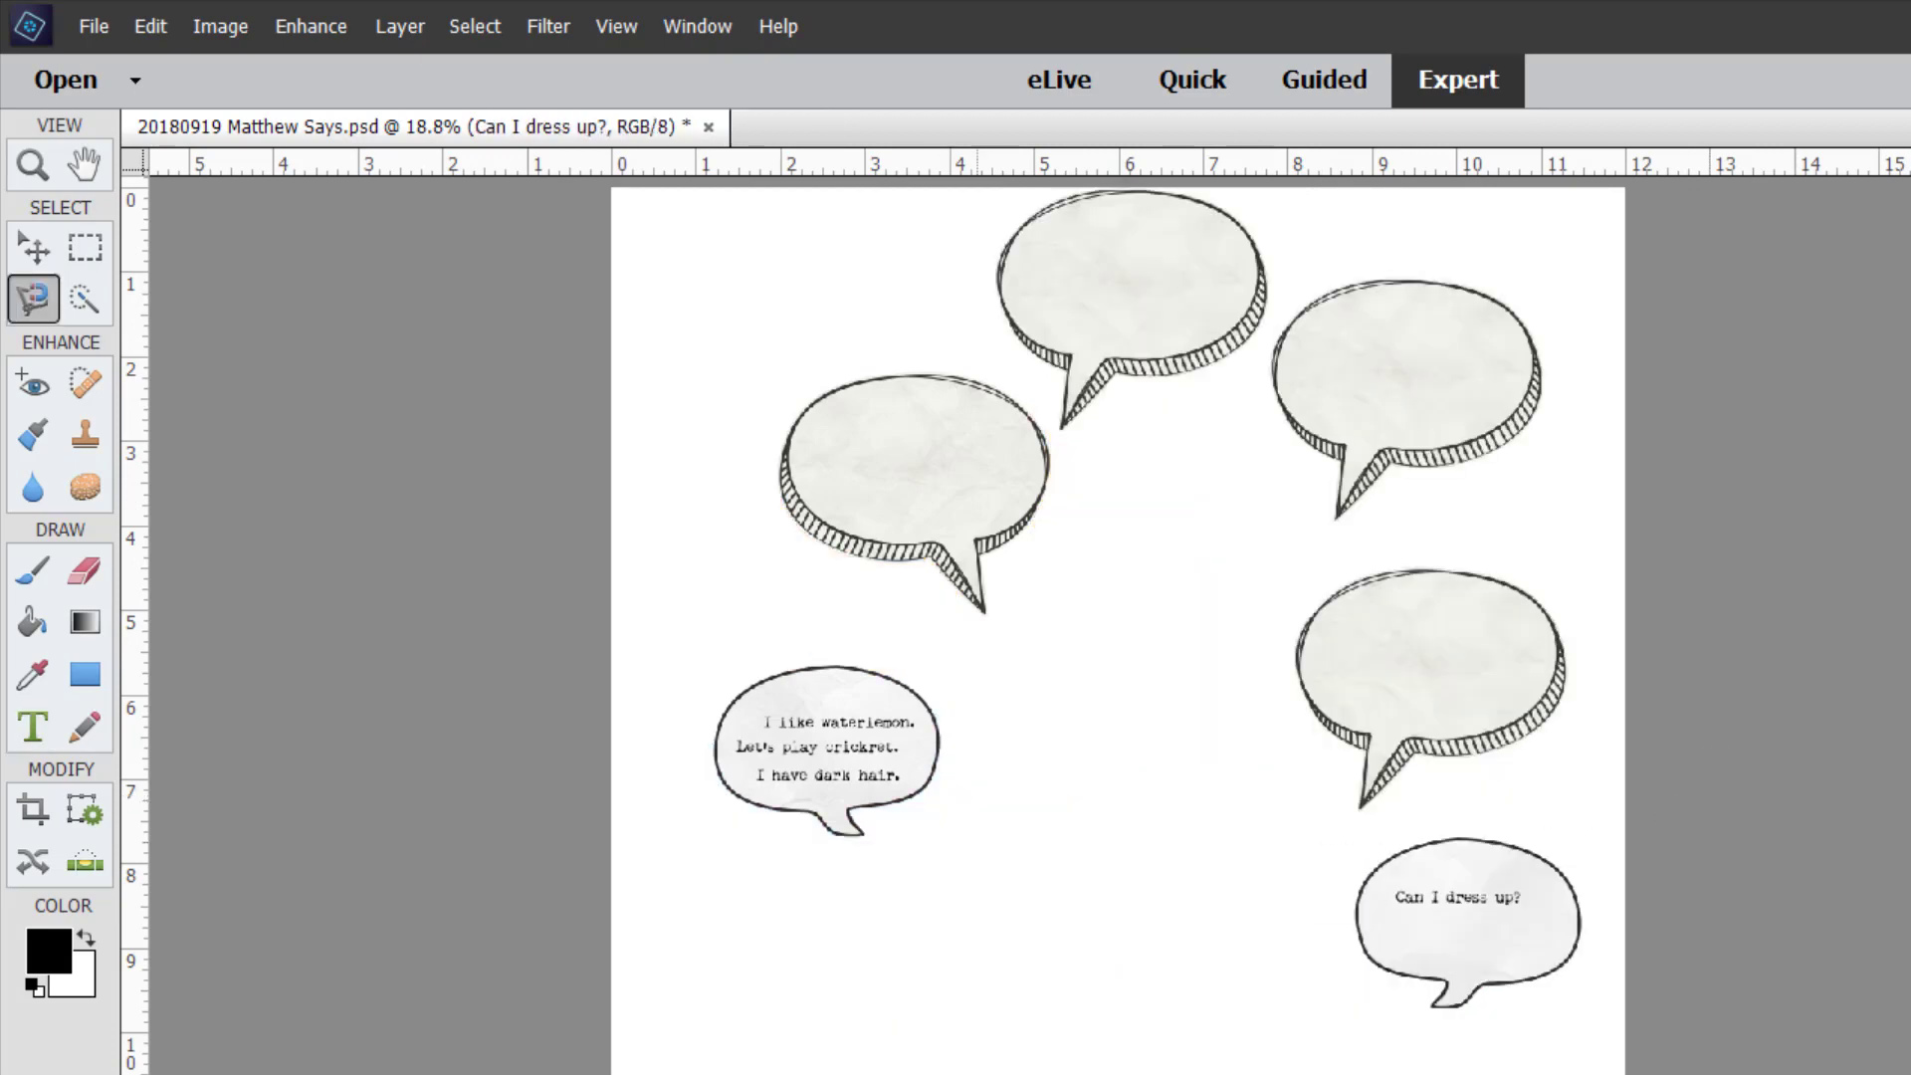
{"action": "left_click", "coordinate": [31, 248]}
{"action": "left_click", "coordinate": [93, 26]}
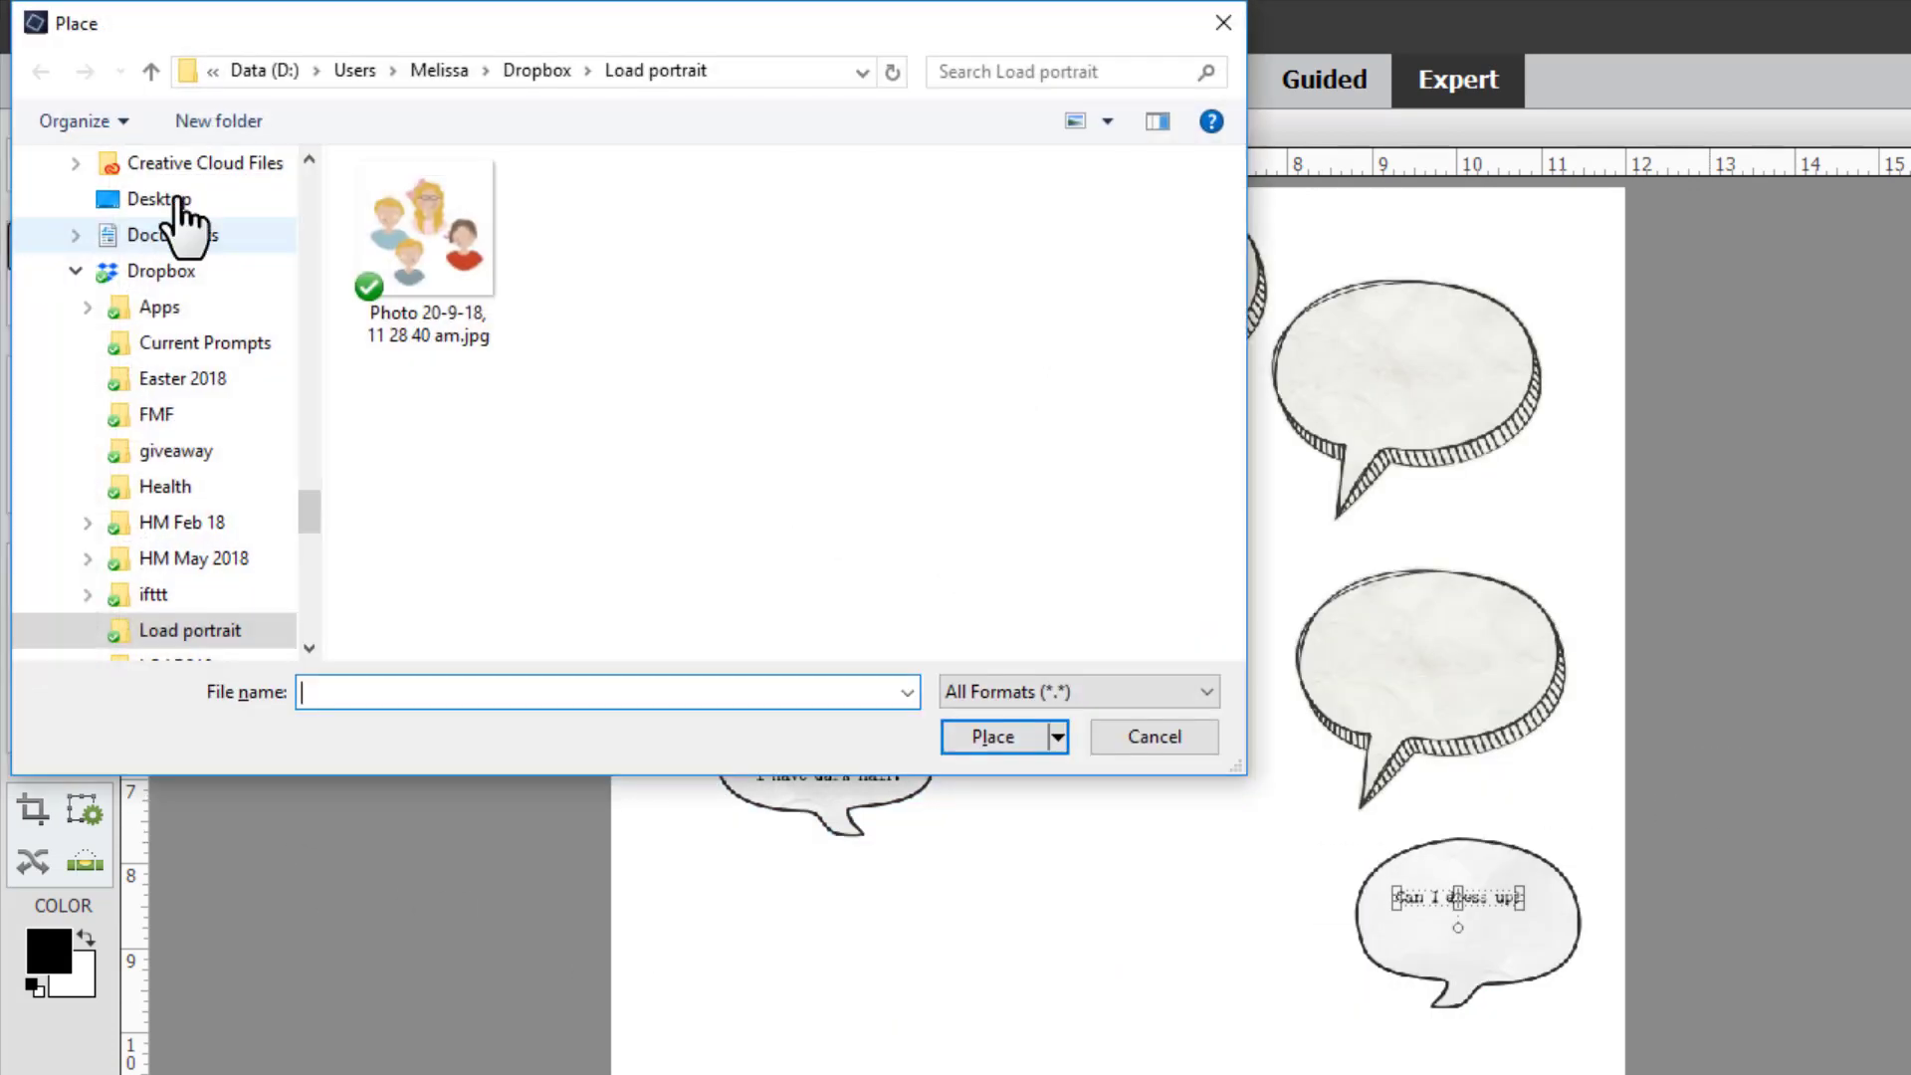
{"action": "double_click", "coordinate": [400, 194]}
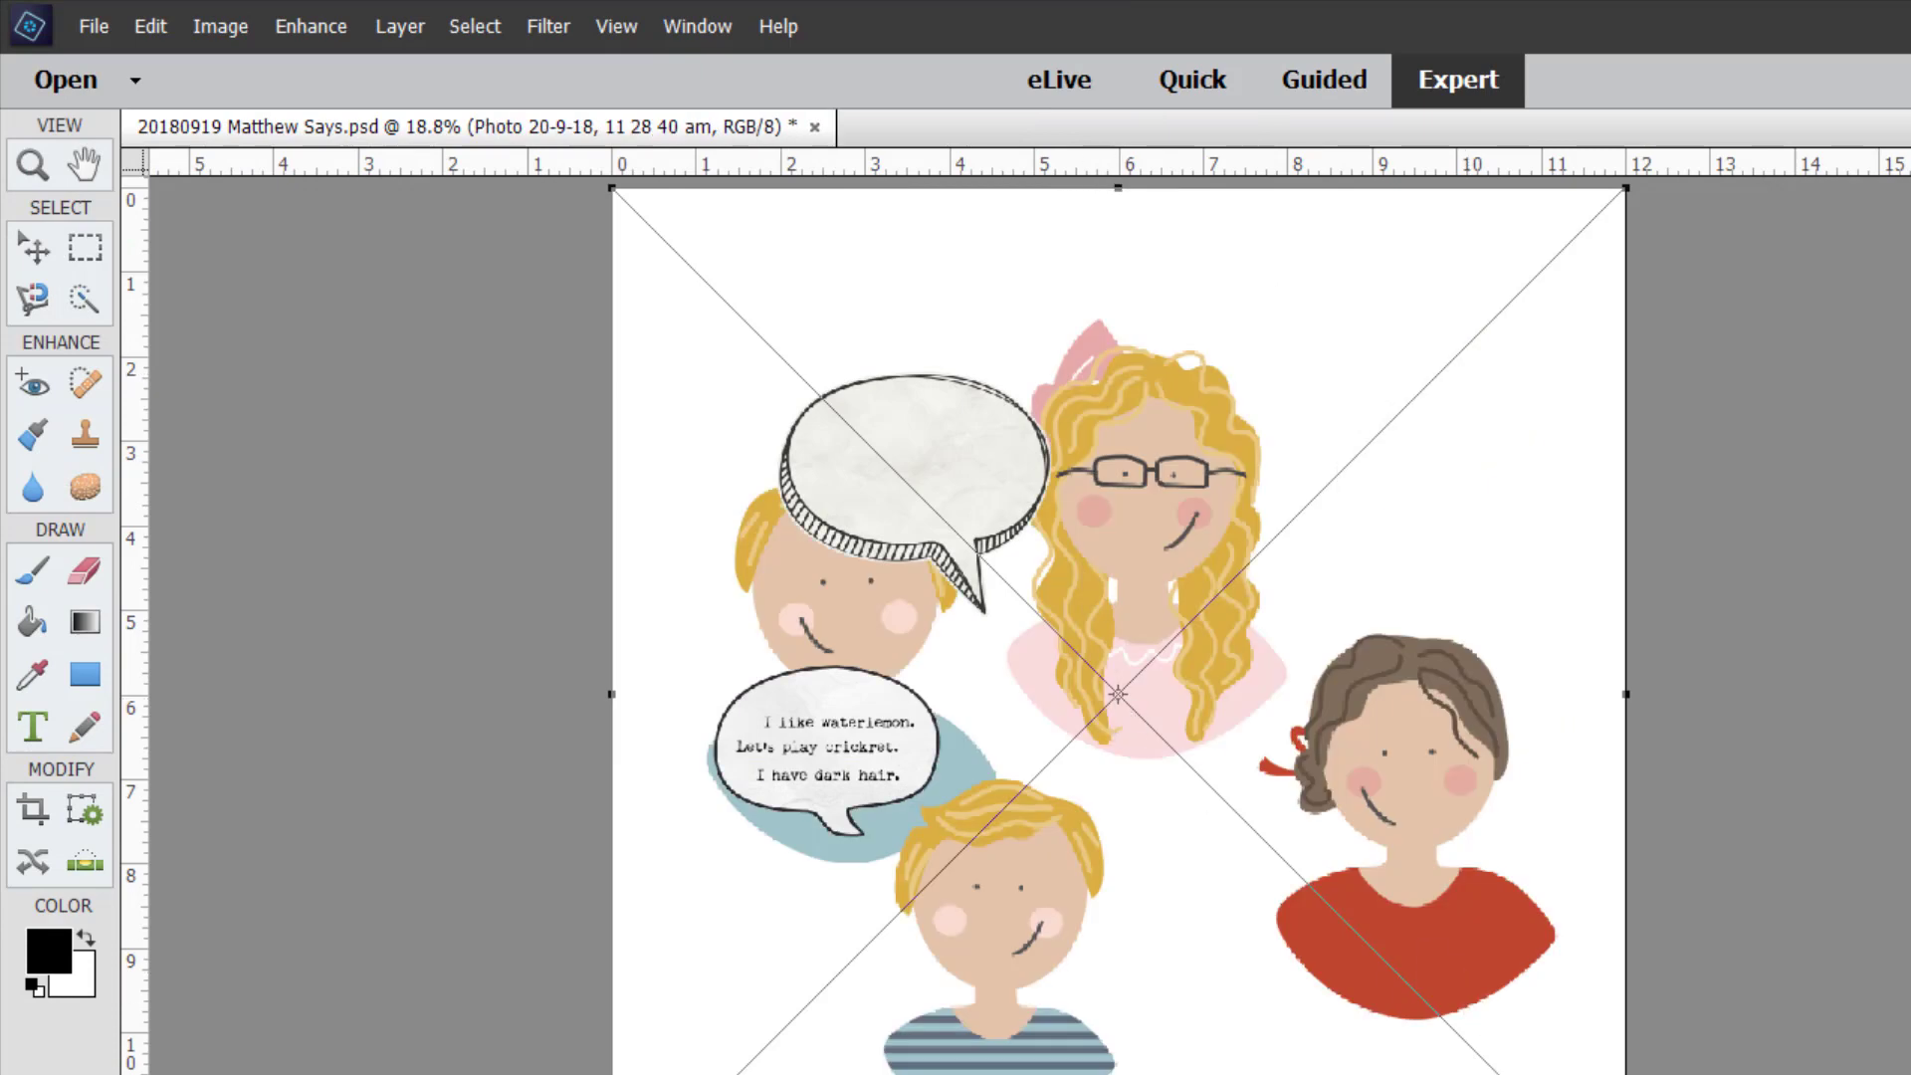
{"action": "left_click_drag", "start_coordinate": [1625, 1073], "coordinate": [1238, 935]}
{"action": "left_click_drag", "start_coordinate": [1119, 707], "coordinate": [1284, 862]}
{"action": "key", "text": "Return"}
Arrange the speech bubbles and their quotes beside the matching portraits, and delete the spare blank bubble at the top of the page.
{"action": "left_click", "coordinate": [1480, 851], "text": "shift"}
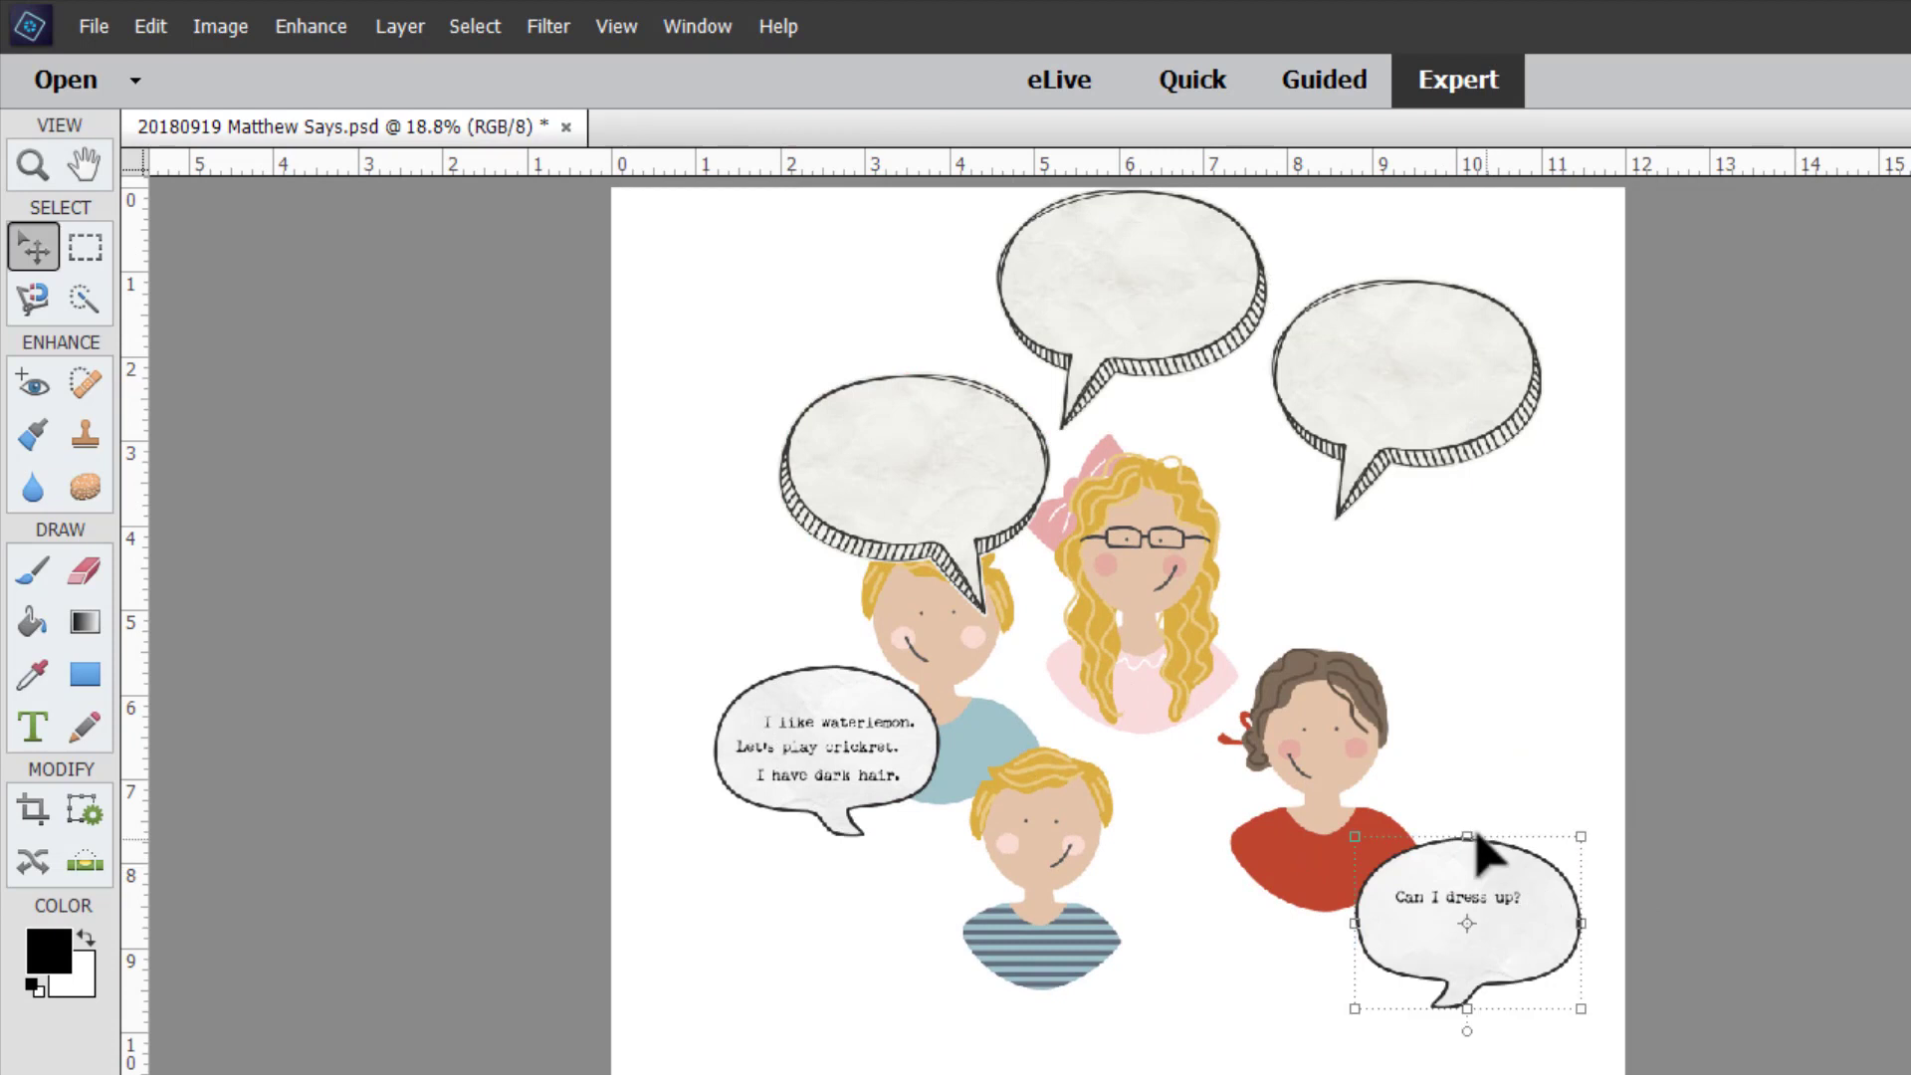
{"action": "left_click_drag", "start_coordinate": [1493, 879], "coordinate": [1471, 595]}
{"action": "left_click_drag", "start_coordinate": [956, 489], "coordinate": [818, 494]}
{"action": "left_click", "coordinate": [1131, 288]}
{"action": "key", "text": "Delete"}
{"action": "left_click_drag", "start_coordinate": [1403, 343], "coordinate": [1309, 377]}
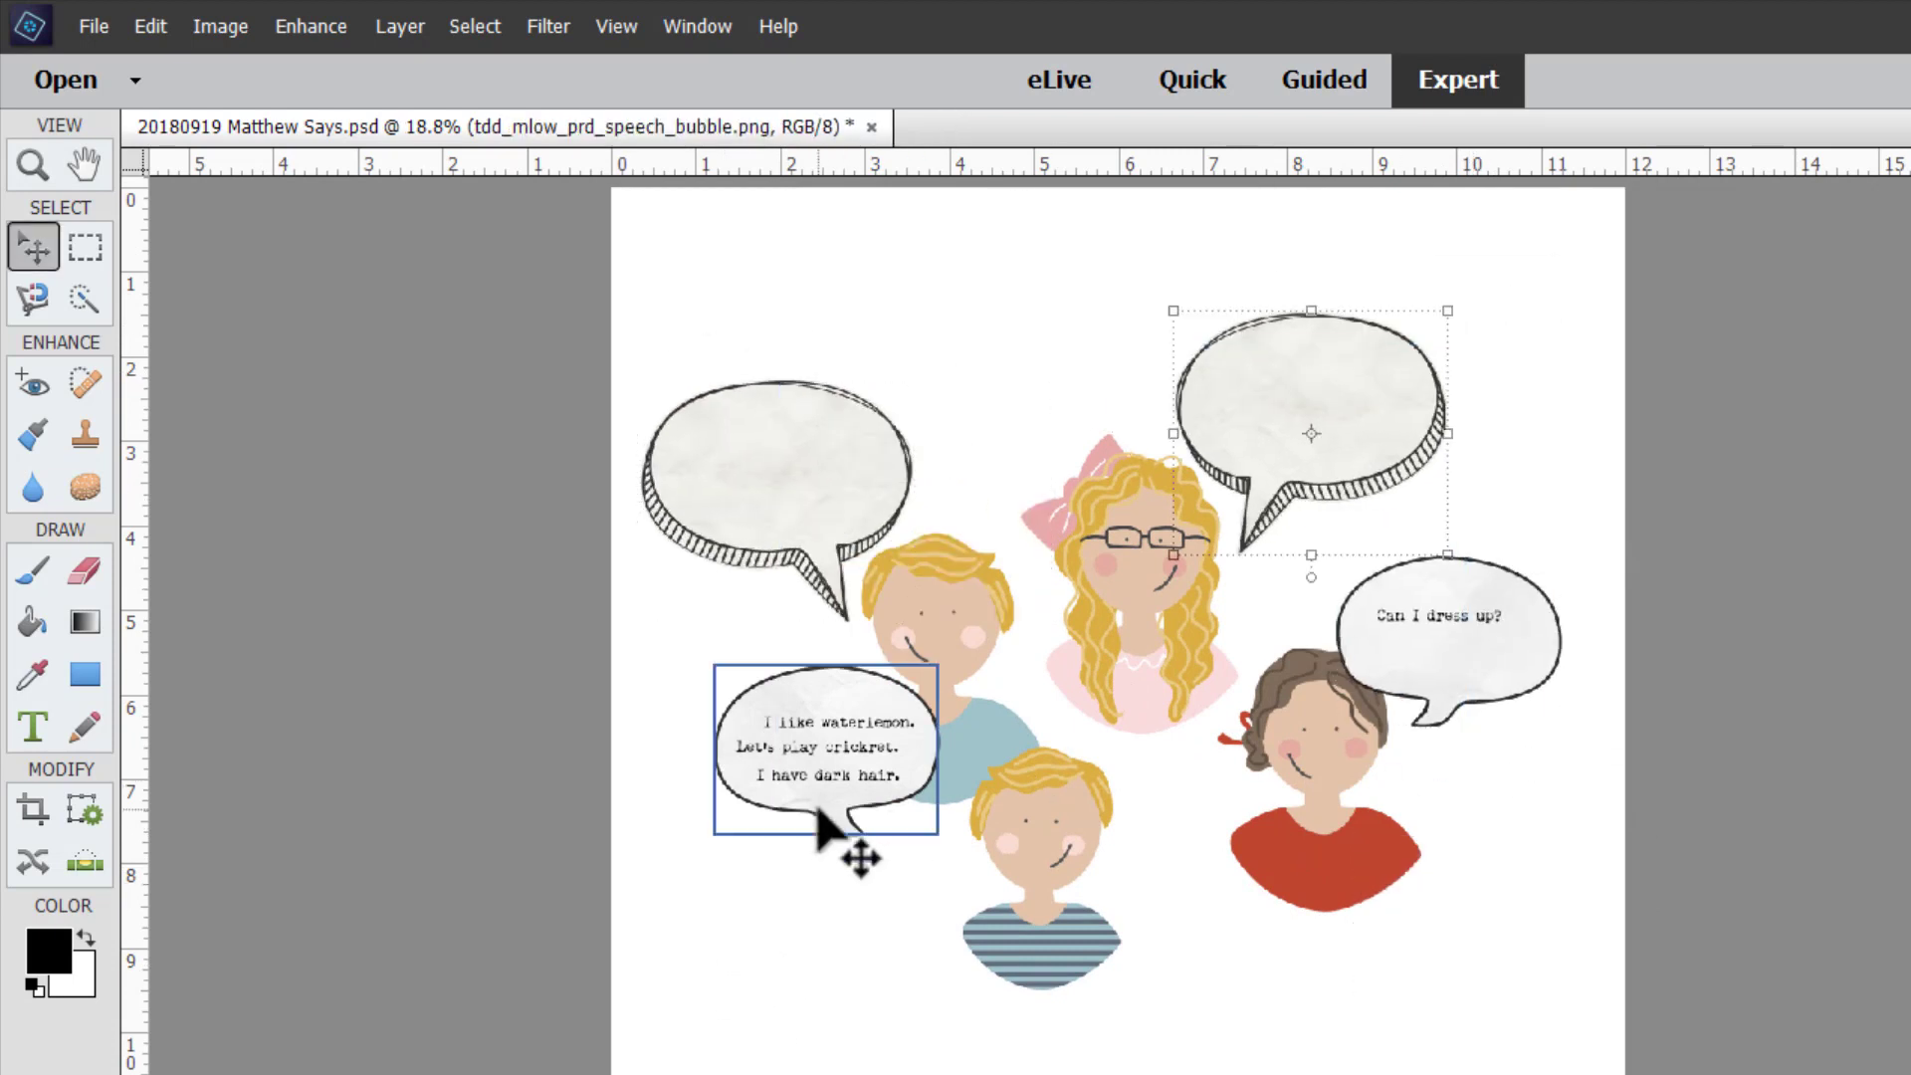
{"action": "left_click_drag", "start_coordinate": [821, 808], "coordinate": [876, 844]}
{"action": "left_click_drag", "start_coordinate": [841, 721], "coordinate": [813, 779]}
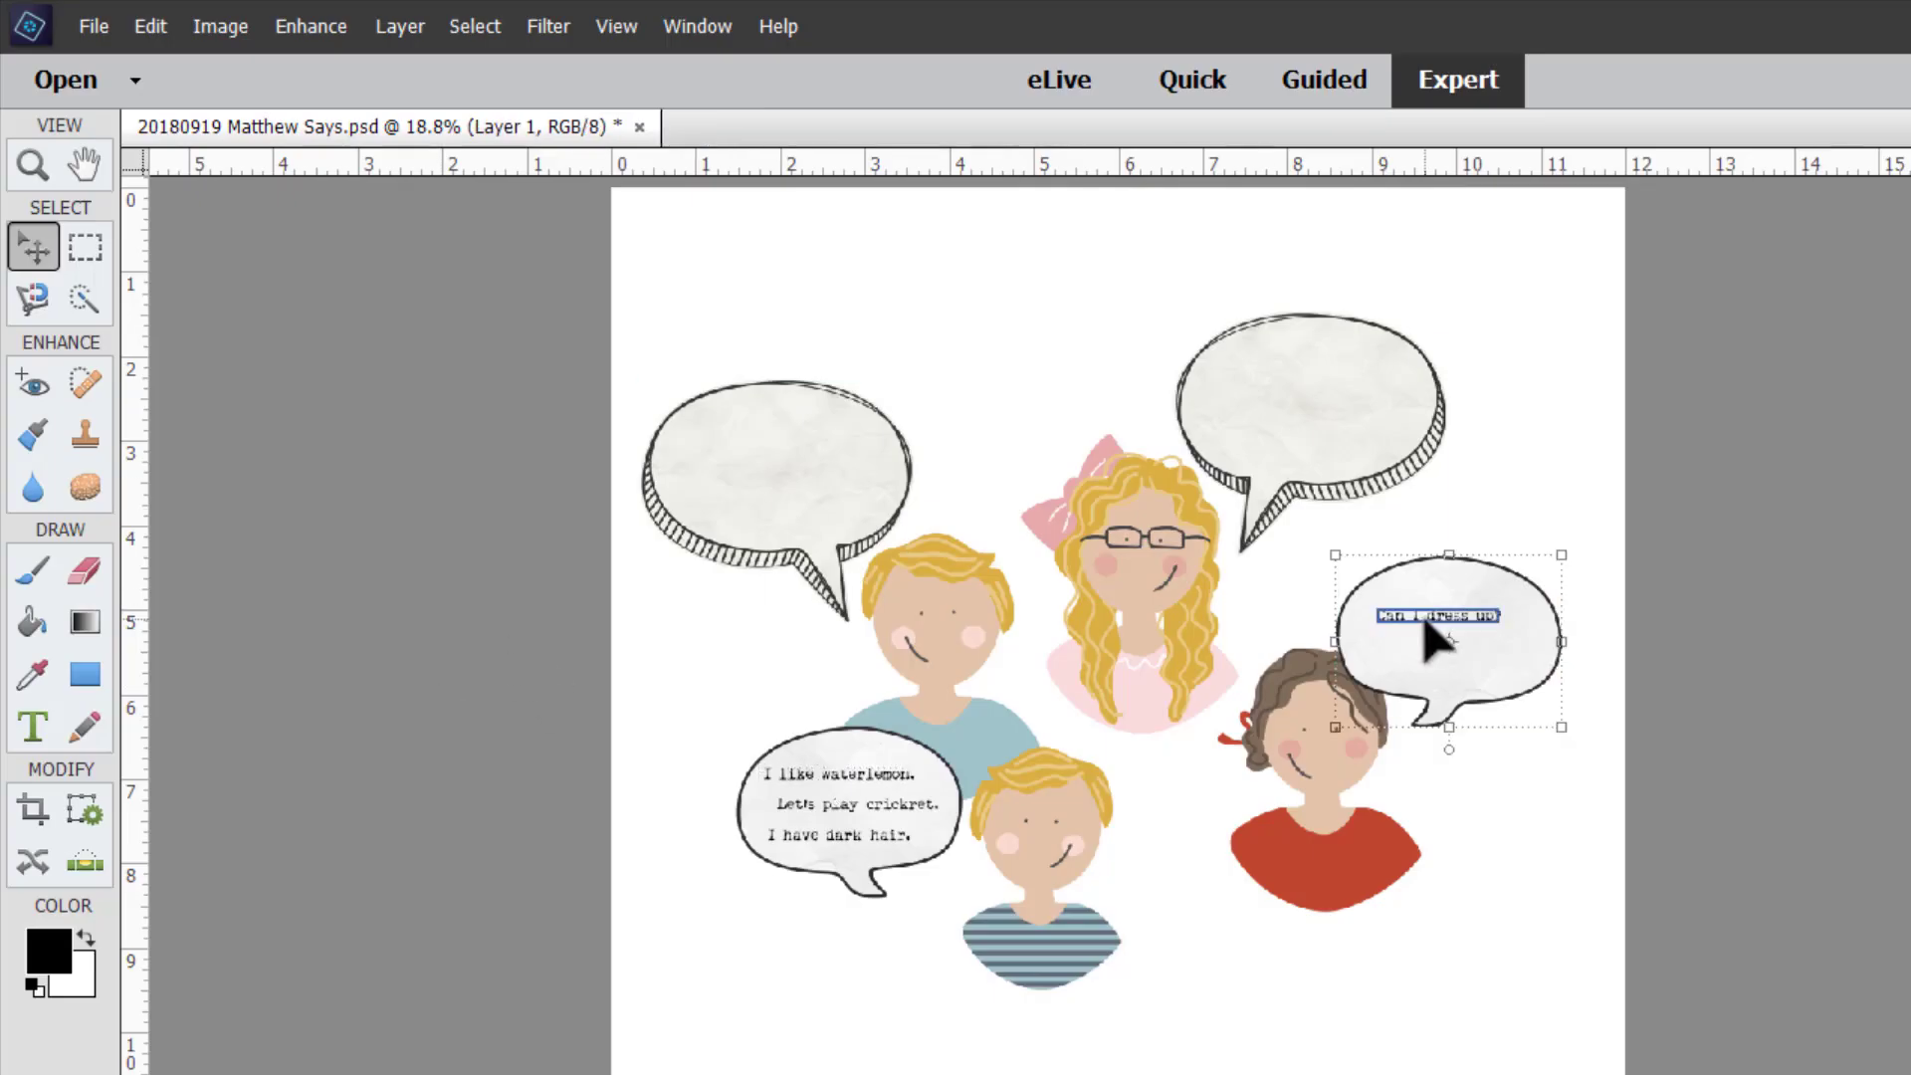
Duplicate the "Can I dress up?" text and offset the copy below the original inside the brown-haired girl's bubble.
{"action": "left_click_drag", "start_coordinate": [1425, 619], "coordinate": [1486, 662]}
{"action": "left_click", "coordinate": [582, 801]}
{"action": "left_click", "coordinate": [1435, 645]}
{"action": "left_click", "coordinate": [1407, 621]}
{"action": "key", "text": "ctrl+t"}
{"action": "left_click", "coordinate": [1384, 680]}
{"action": "key", "text": "ctrl+equal"}
{"action": "key", "text": "ctrl+equal"}
{"action": "key", "text": "ctrl+equal"}
{"action": "left_click_drag", "start_coordinate": [1597, 696], "coordinate": [1174, 612]}
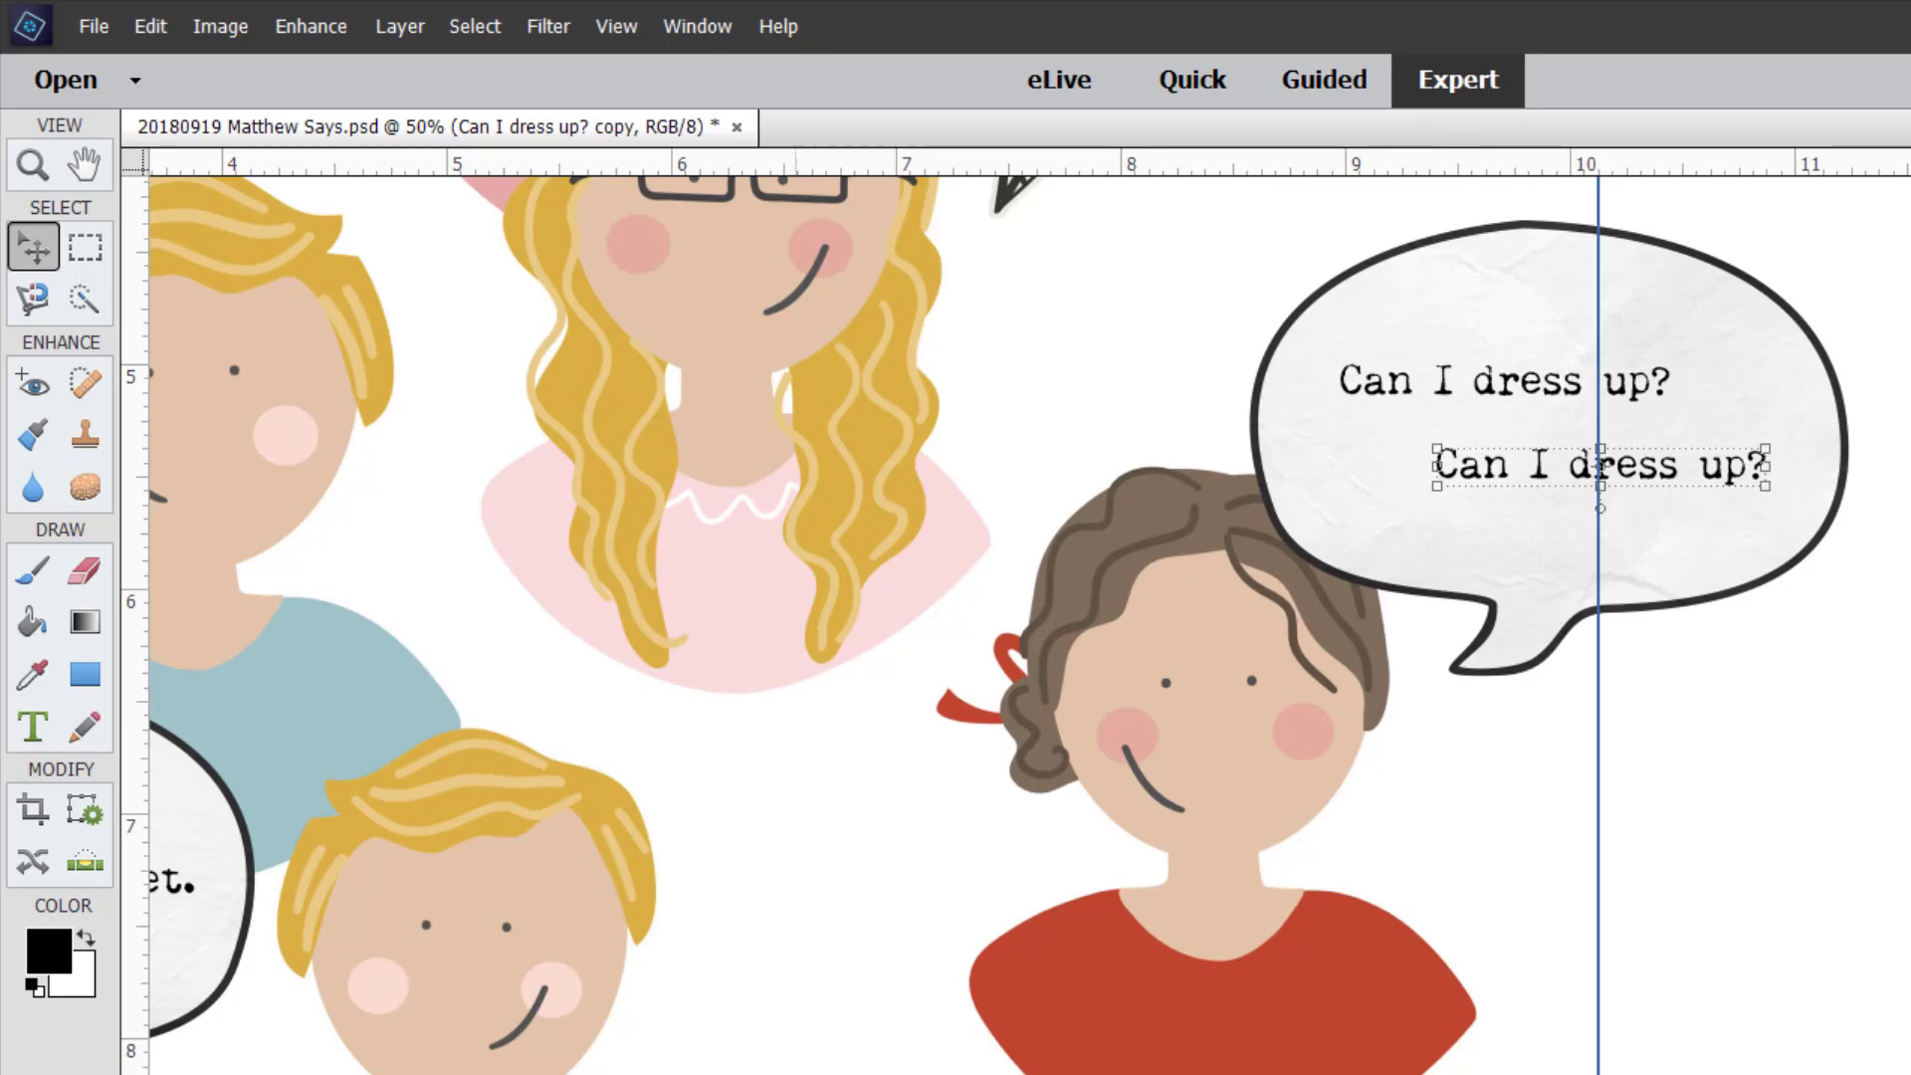
{"action": "left_click", "coordinate": [1353, 722]}
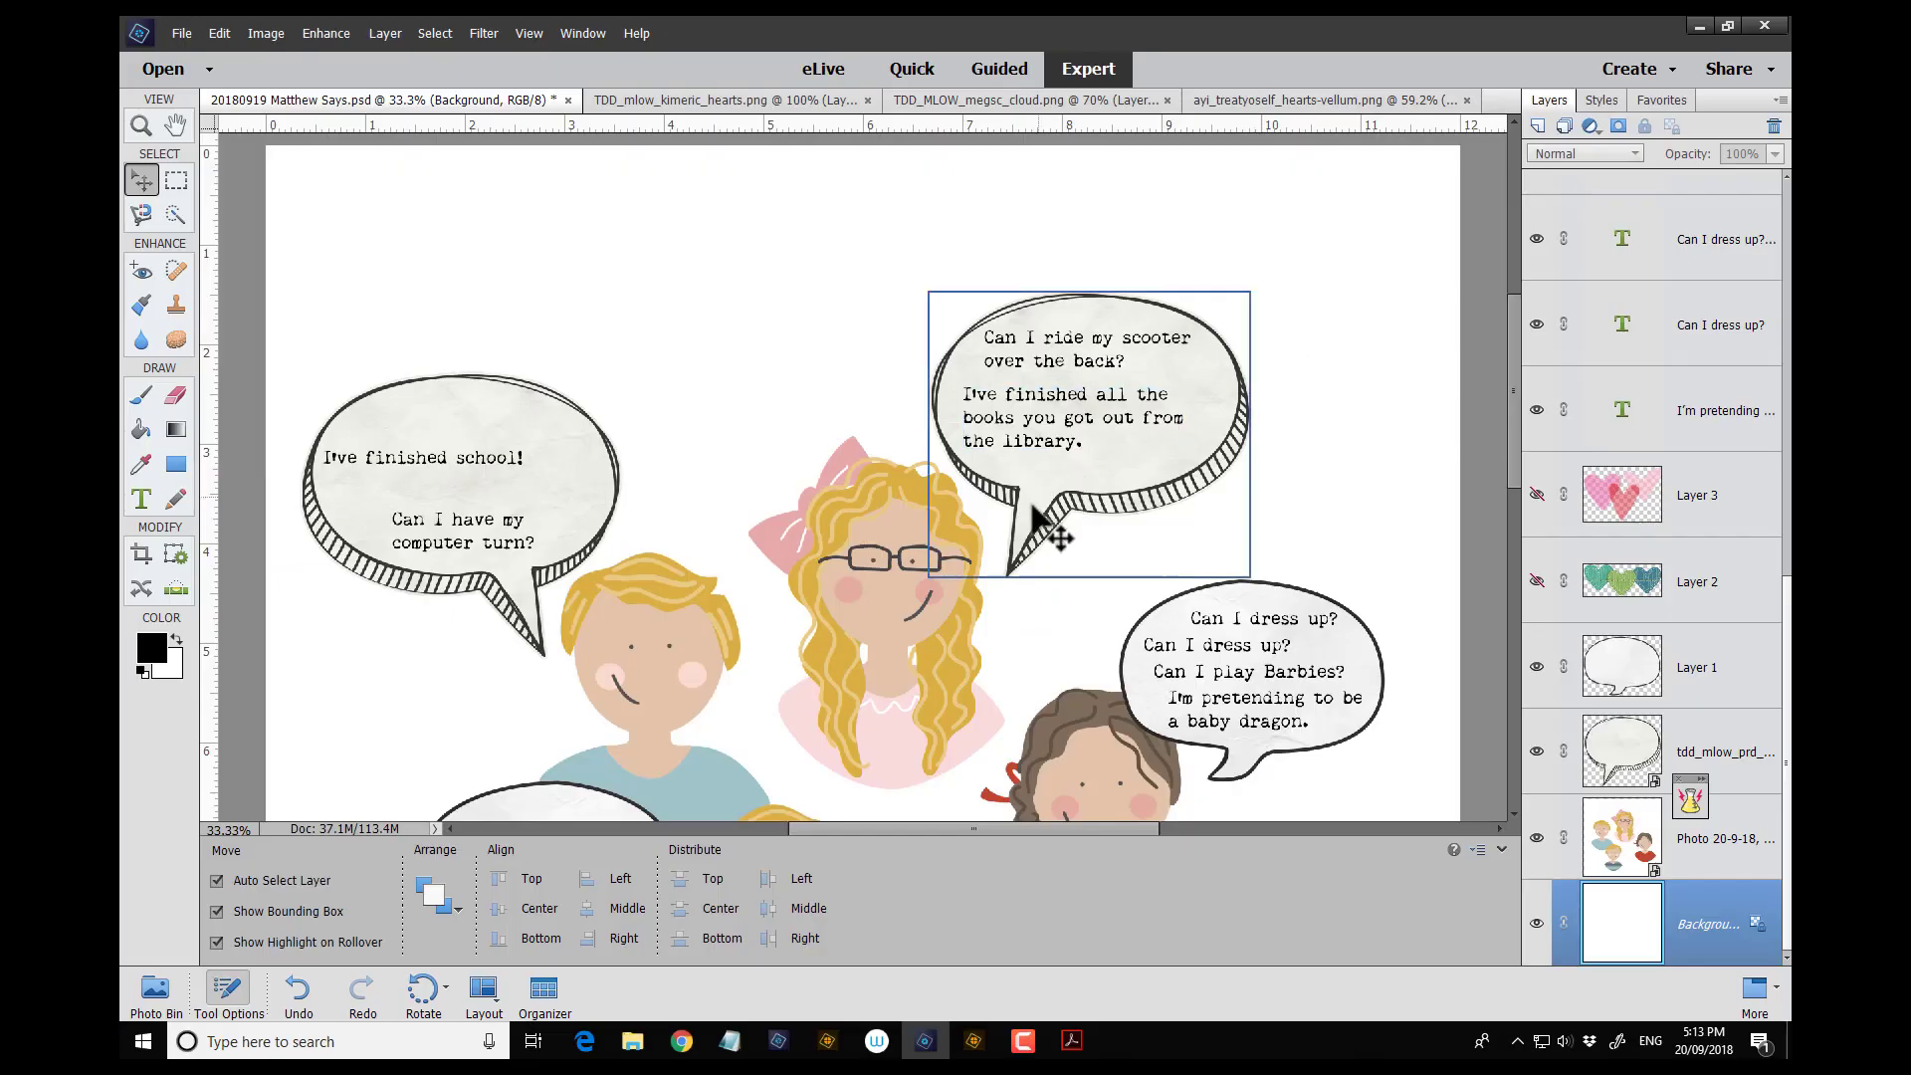
Add the quote "I love going to my friend's house." and position it below the other quotes in the bespectacled girl's bubble.
{"action": "key", "text": "t"}
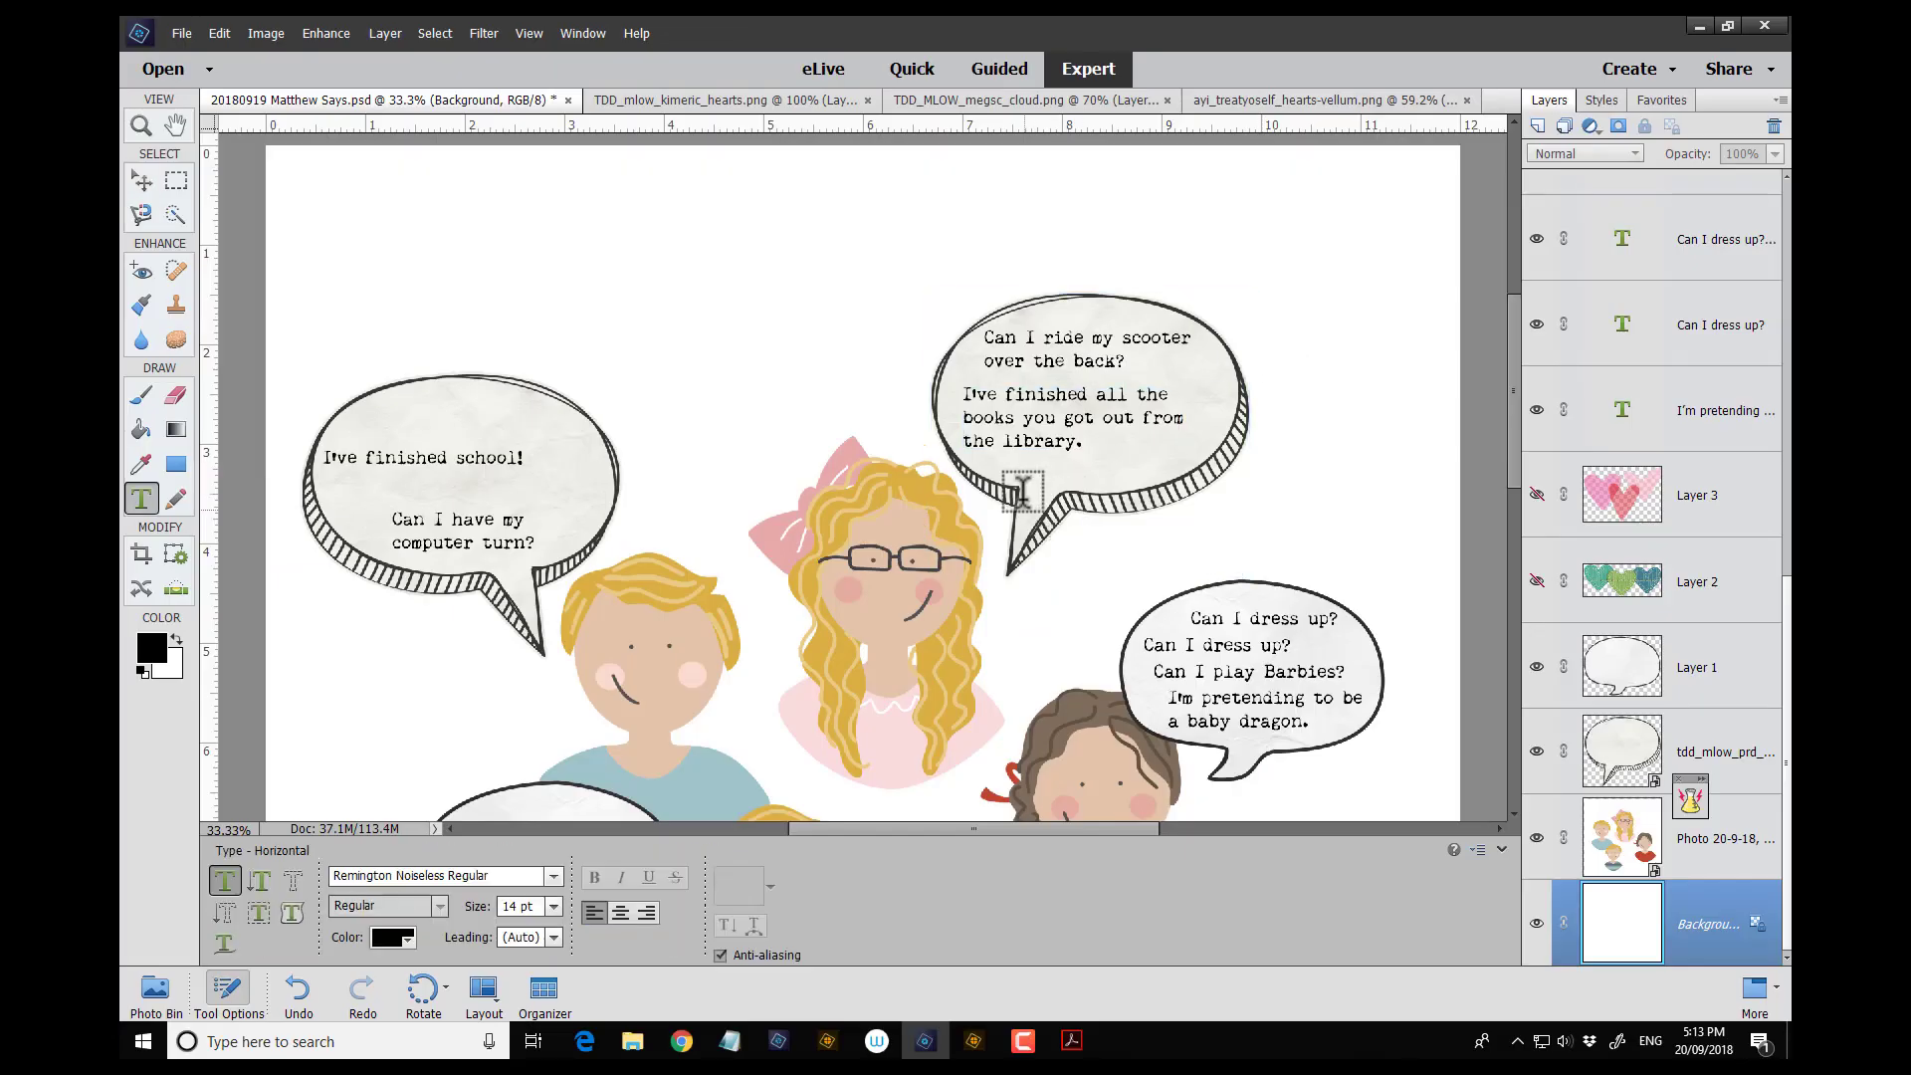
{"action": "left_click", "coordinate": [1025, 480]}
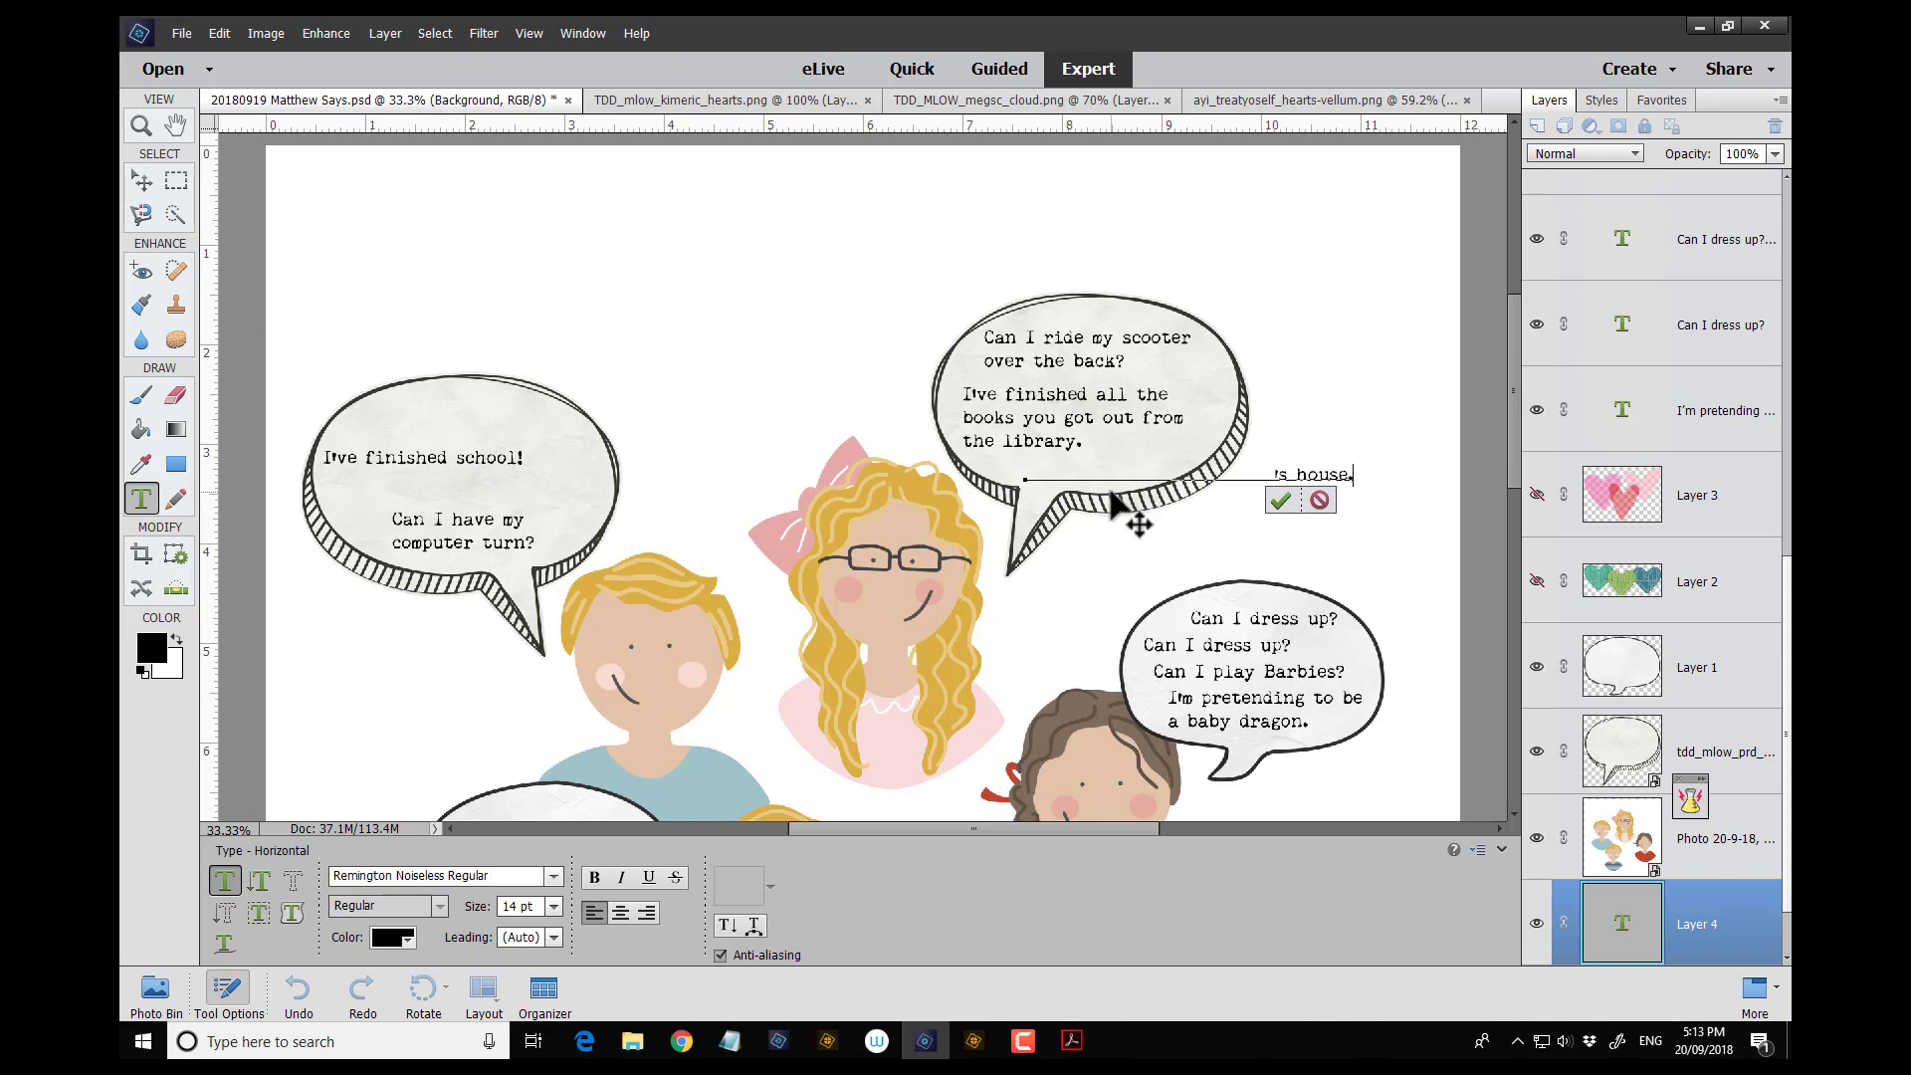
{"action": "left_click", "coordinate": [1277, 505]}
{"action": "left_click_drag", "start_coordinate": [1098, 479], "coordinate": [1053, 462]}
Reword the library quote to end in "books we borrowed." and shift it slightly toward the bubble's left edge.
{"action": "left_click", "coordinate": [1079, 438]}
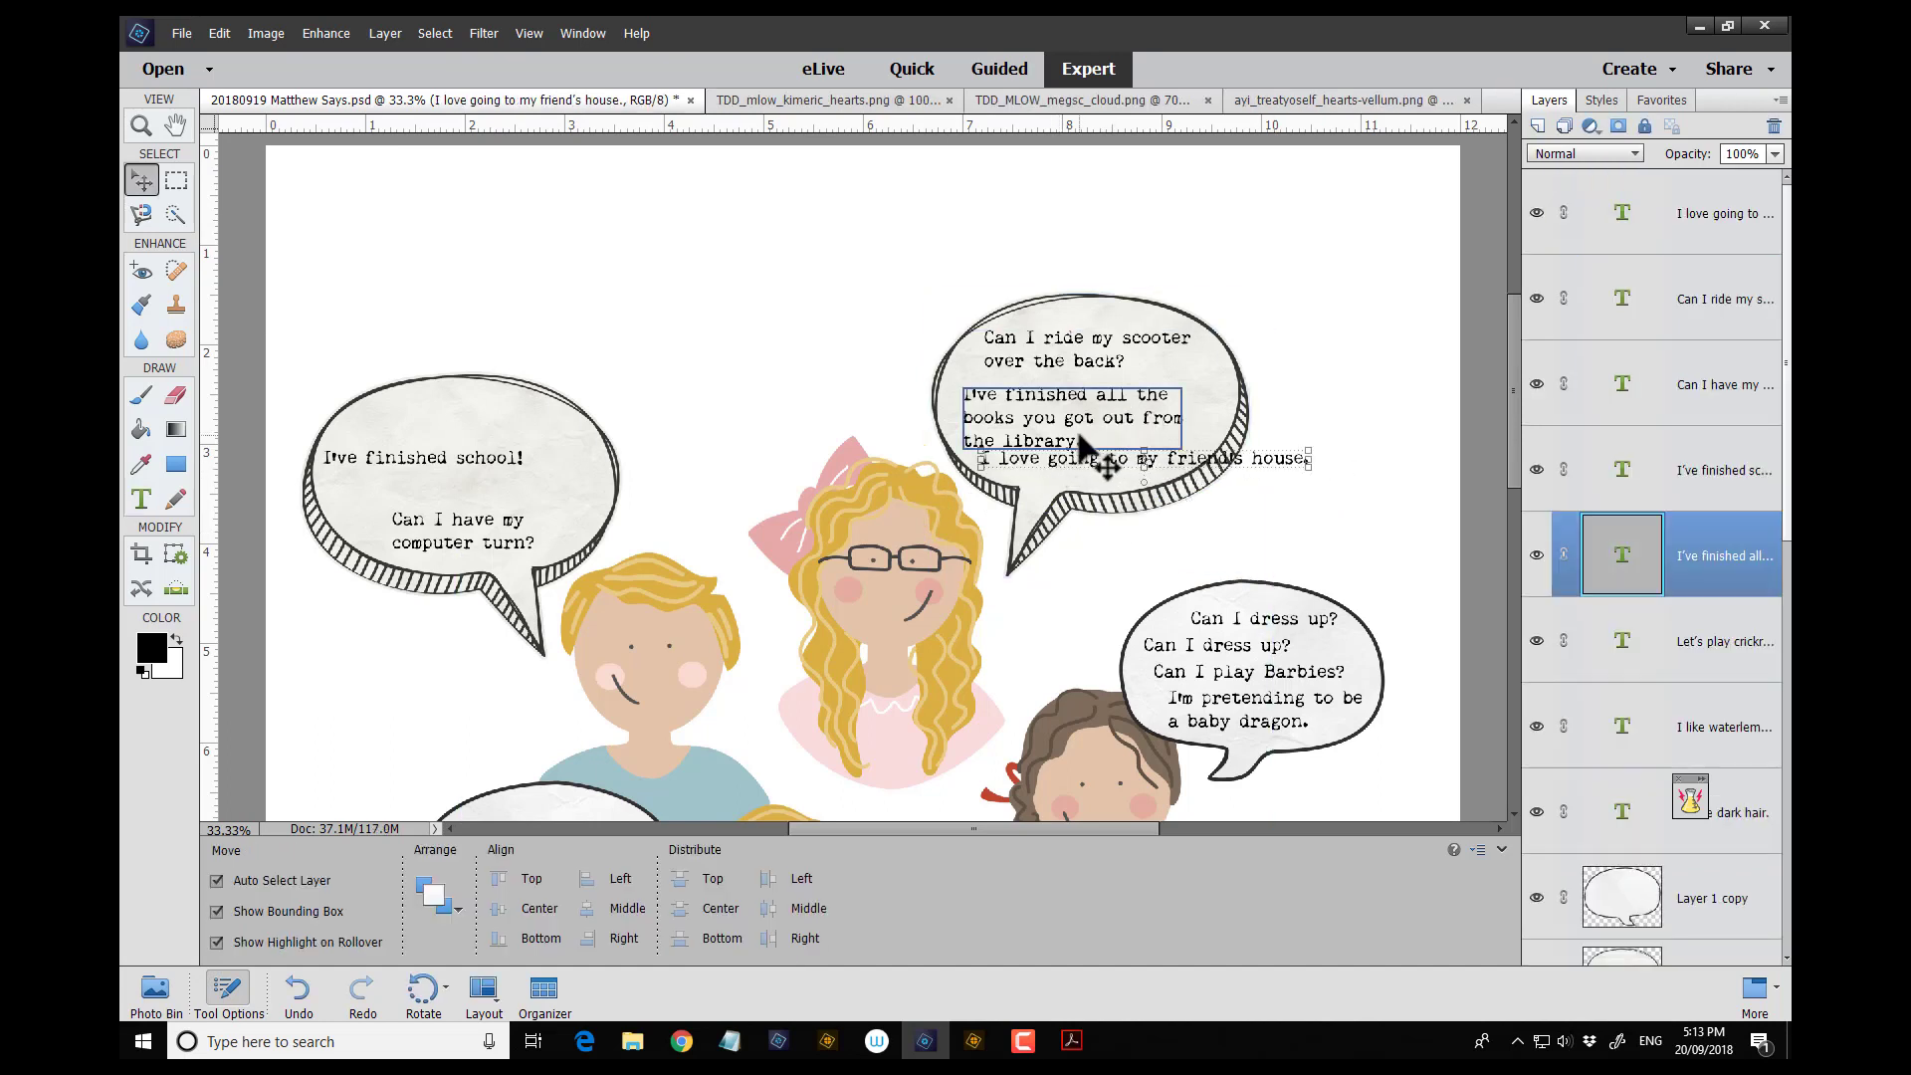
{"action": "double_click", "coordinate": [1015, 417]}
{"action": "key", "text": "BackSpace"}
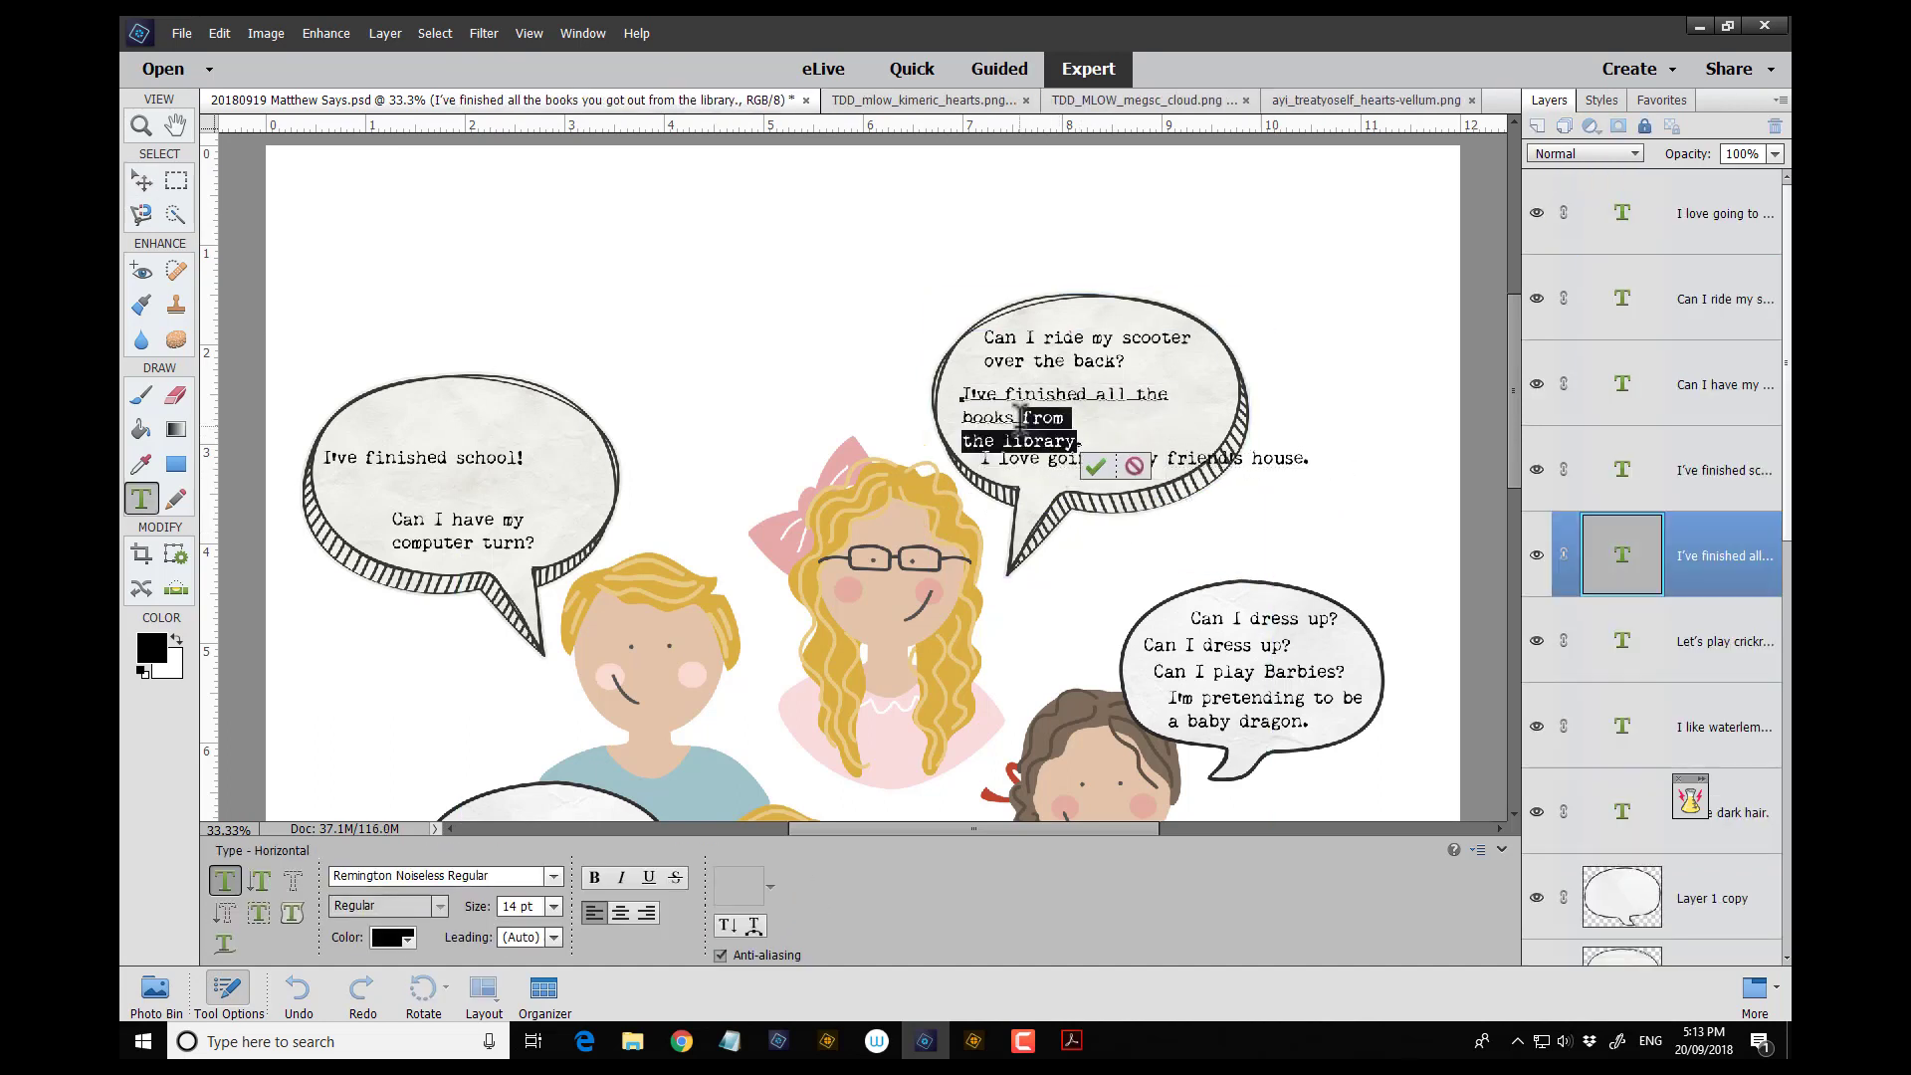
{"action": "type", "text": "we borrowed."}
{"action": "left_click", "coordinate": [1096, 442]}
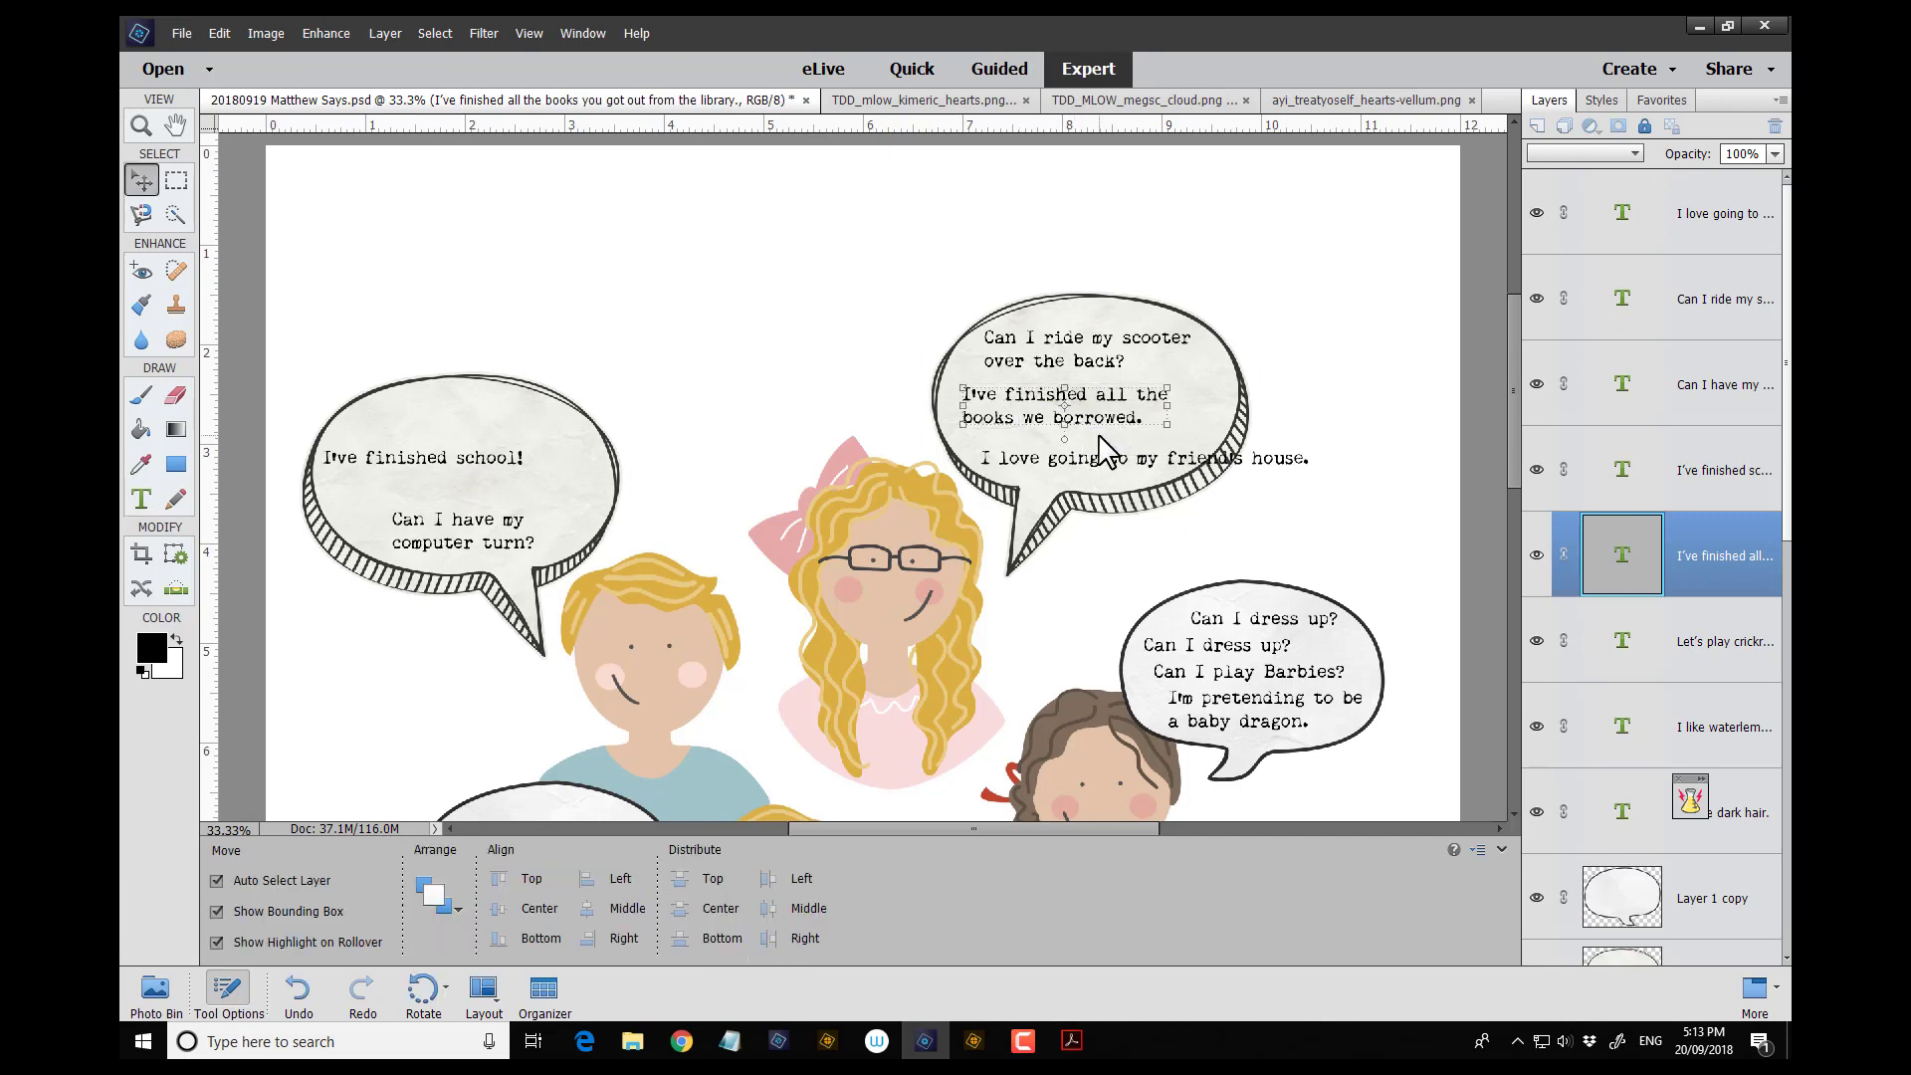
{"action": "left_click_drag", "start_coordinate": [1062, 412], "coordinate": [1049, 409]}
Change "finished" to "read" in the books quote and rebreak it so only "borrowed." falls on the second line.
{"action": "double_click", "coordinate": [1019, 406]}
{"action": "key", "text": "ctrl+shift+Right"}
{"action": "type", "text": "rea"}
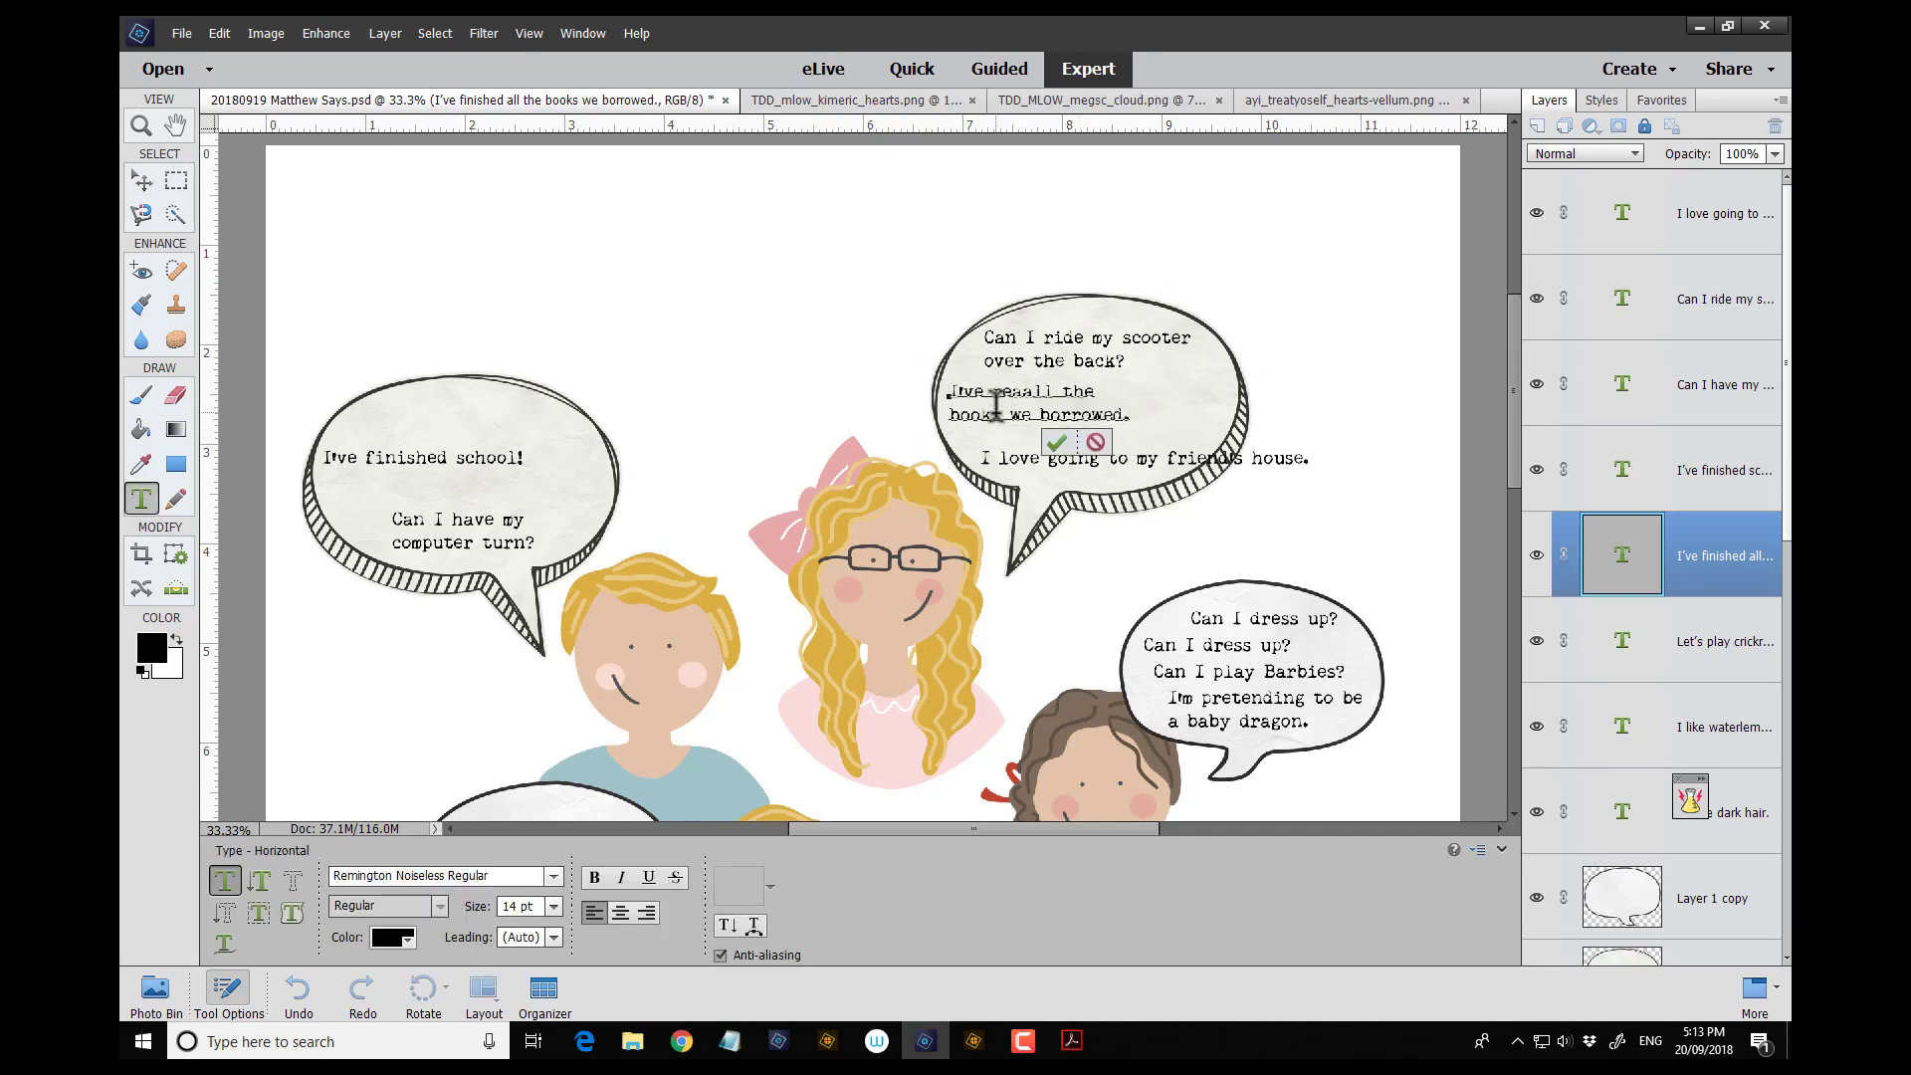
{"action": "key", "text": "Delete"}
{"action": "left_click", "coordinate": [1213, 392]}
{"action": "key", "text": "Return"}
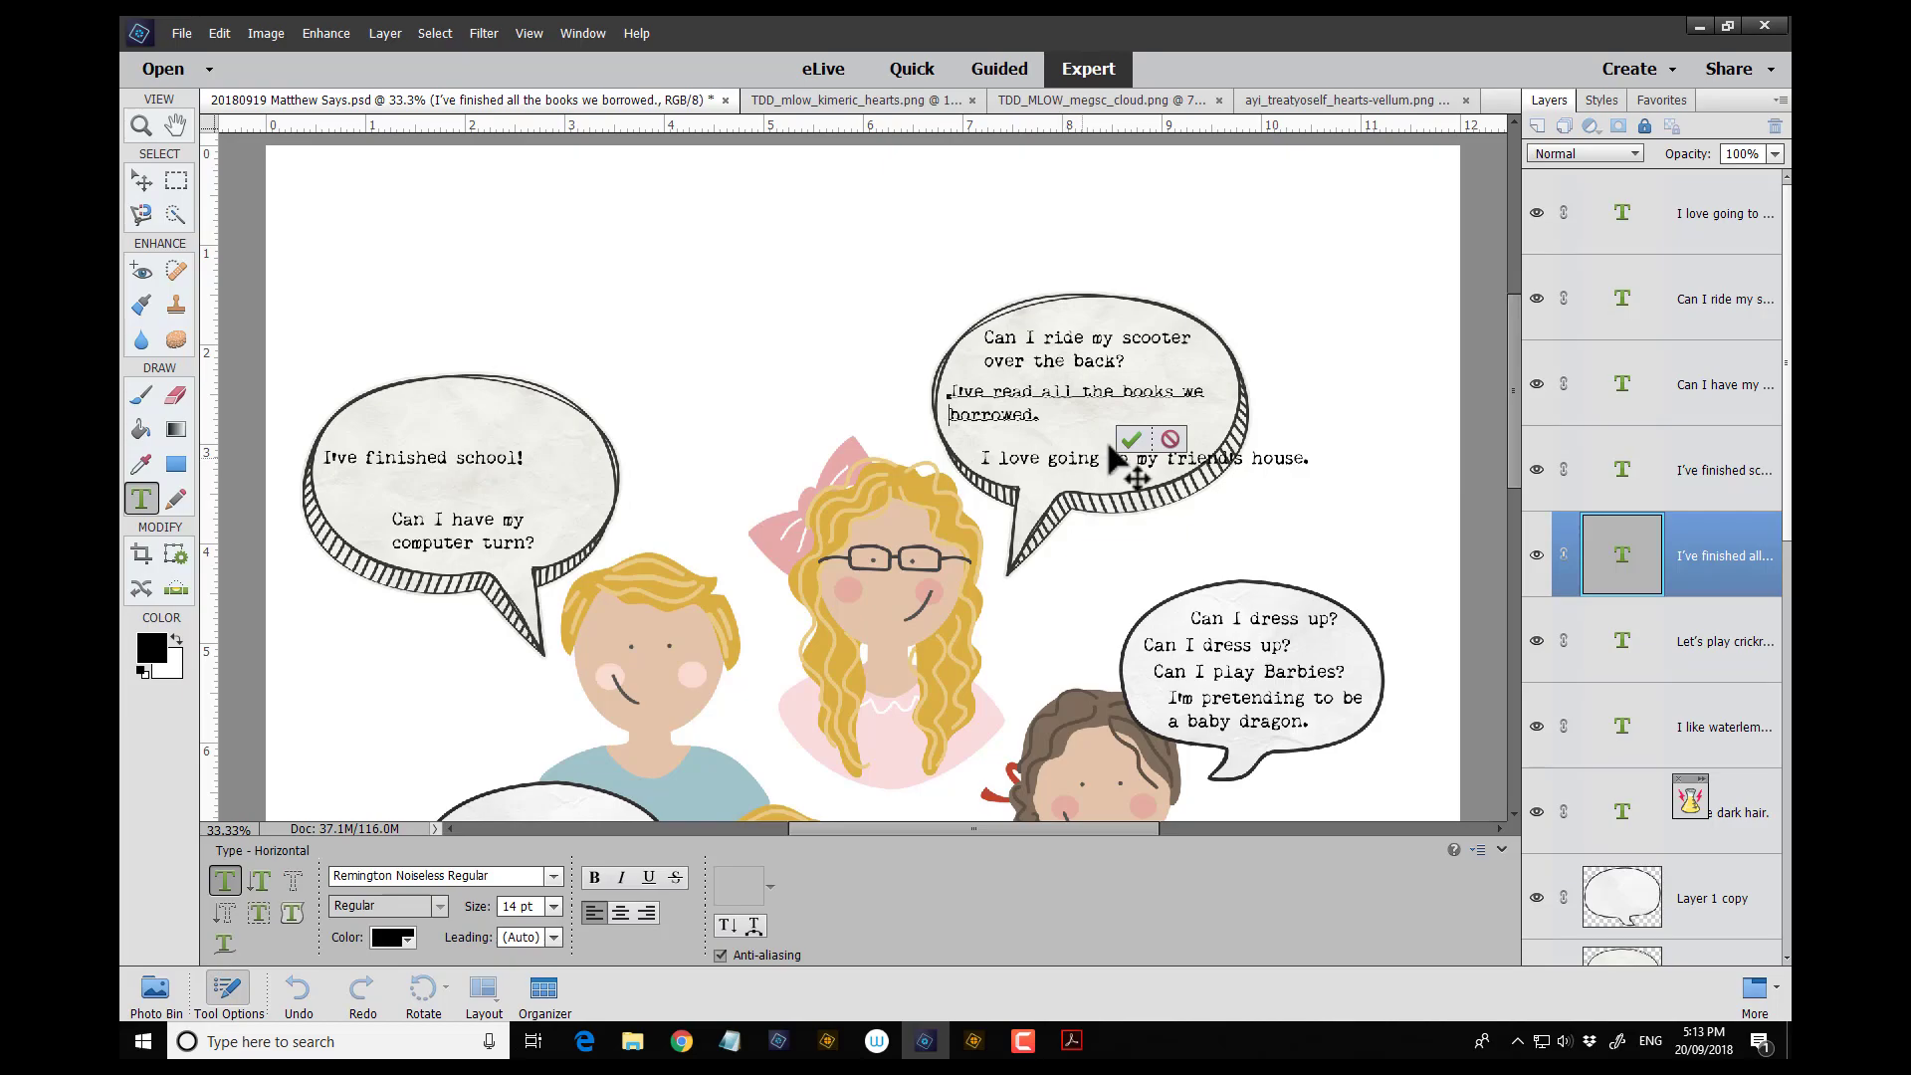
{"action": "left_click", "coordinate": [1129, 441]}
Move the "I love going to my friend's house." quote up slightly and break it into two lines after "my".
{"action": "left_click_drag", "start_coordinate": [1100, 464], "coordinate": [1083, 448]}
{"action": "double_click", "coordinate": [1149, 444]}
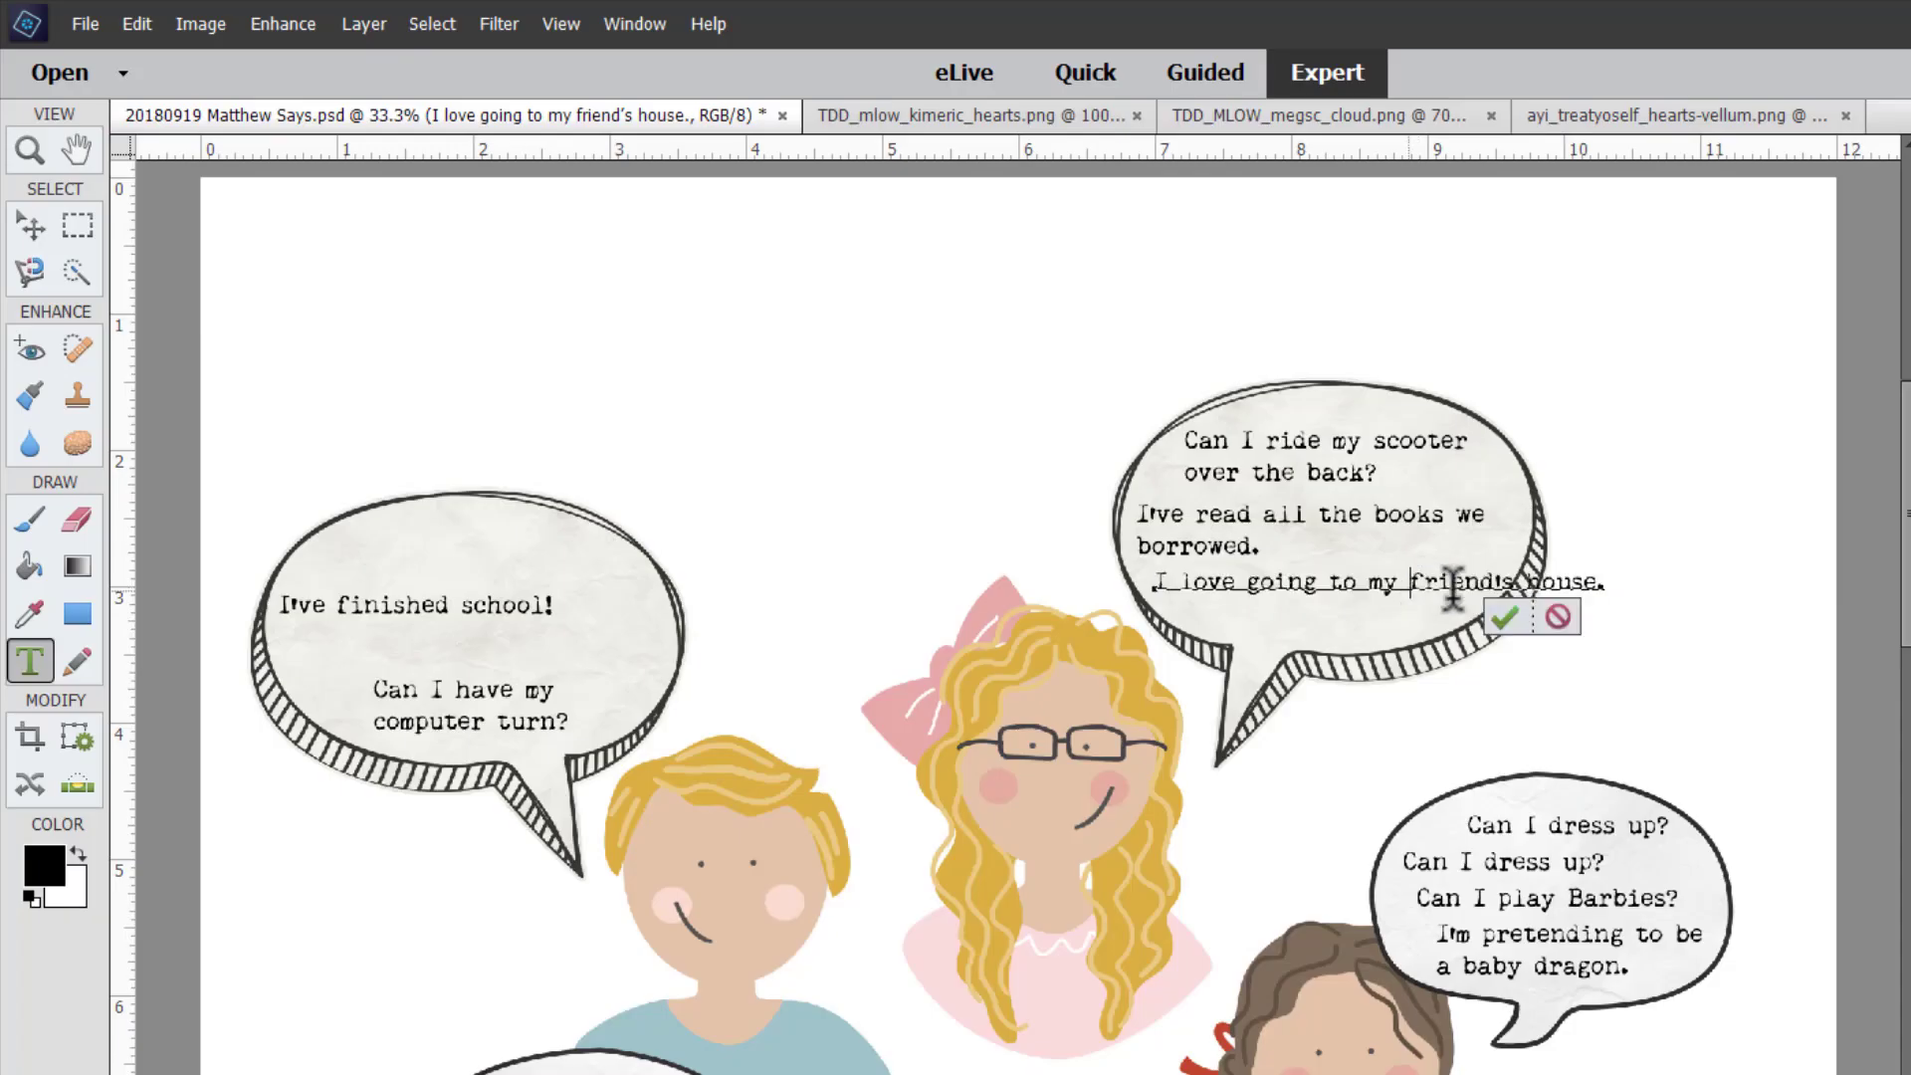
{"action": "key", "text": "Return"}
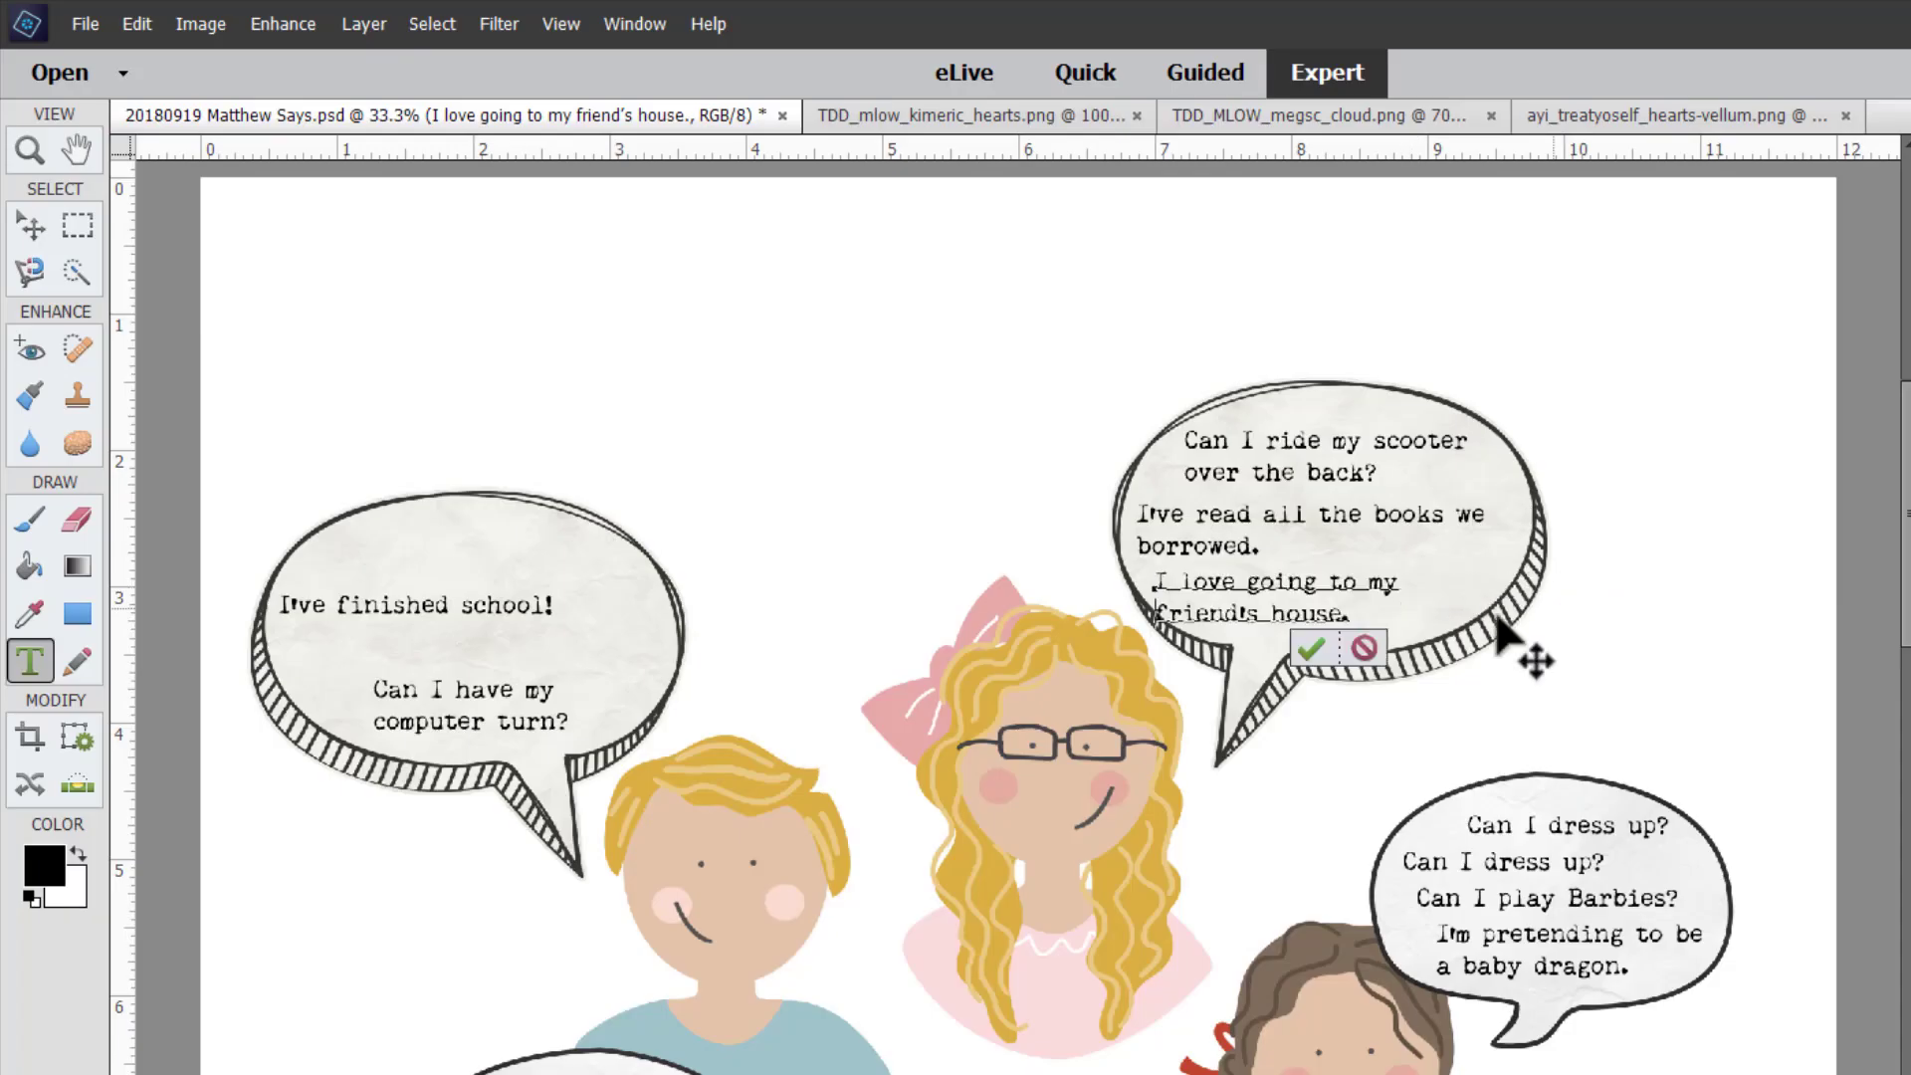
{"action": "left_click", "coordinate": [1332, 641]}
Add the quote "I've always wanted to dance." and move it under the friend's house quote in the bespectacled girl's bubble.
{"action": "key", "text": "v"}
{"action": "key", "text": "t"}
{"action": "left_click", "coordinate": [1323, 542]}
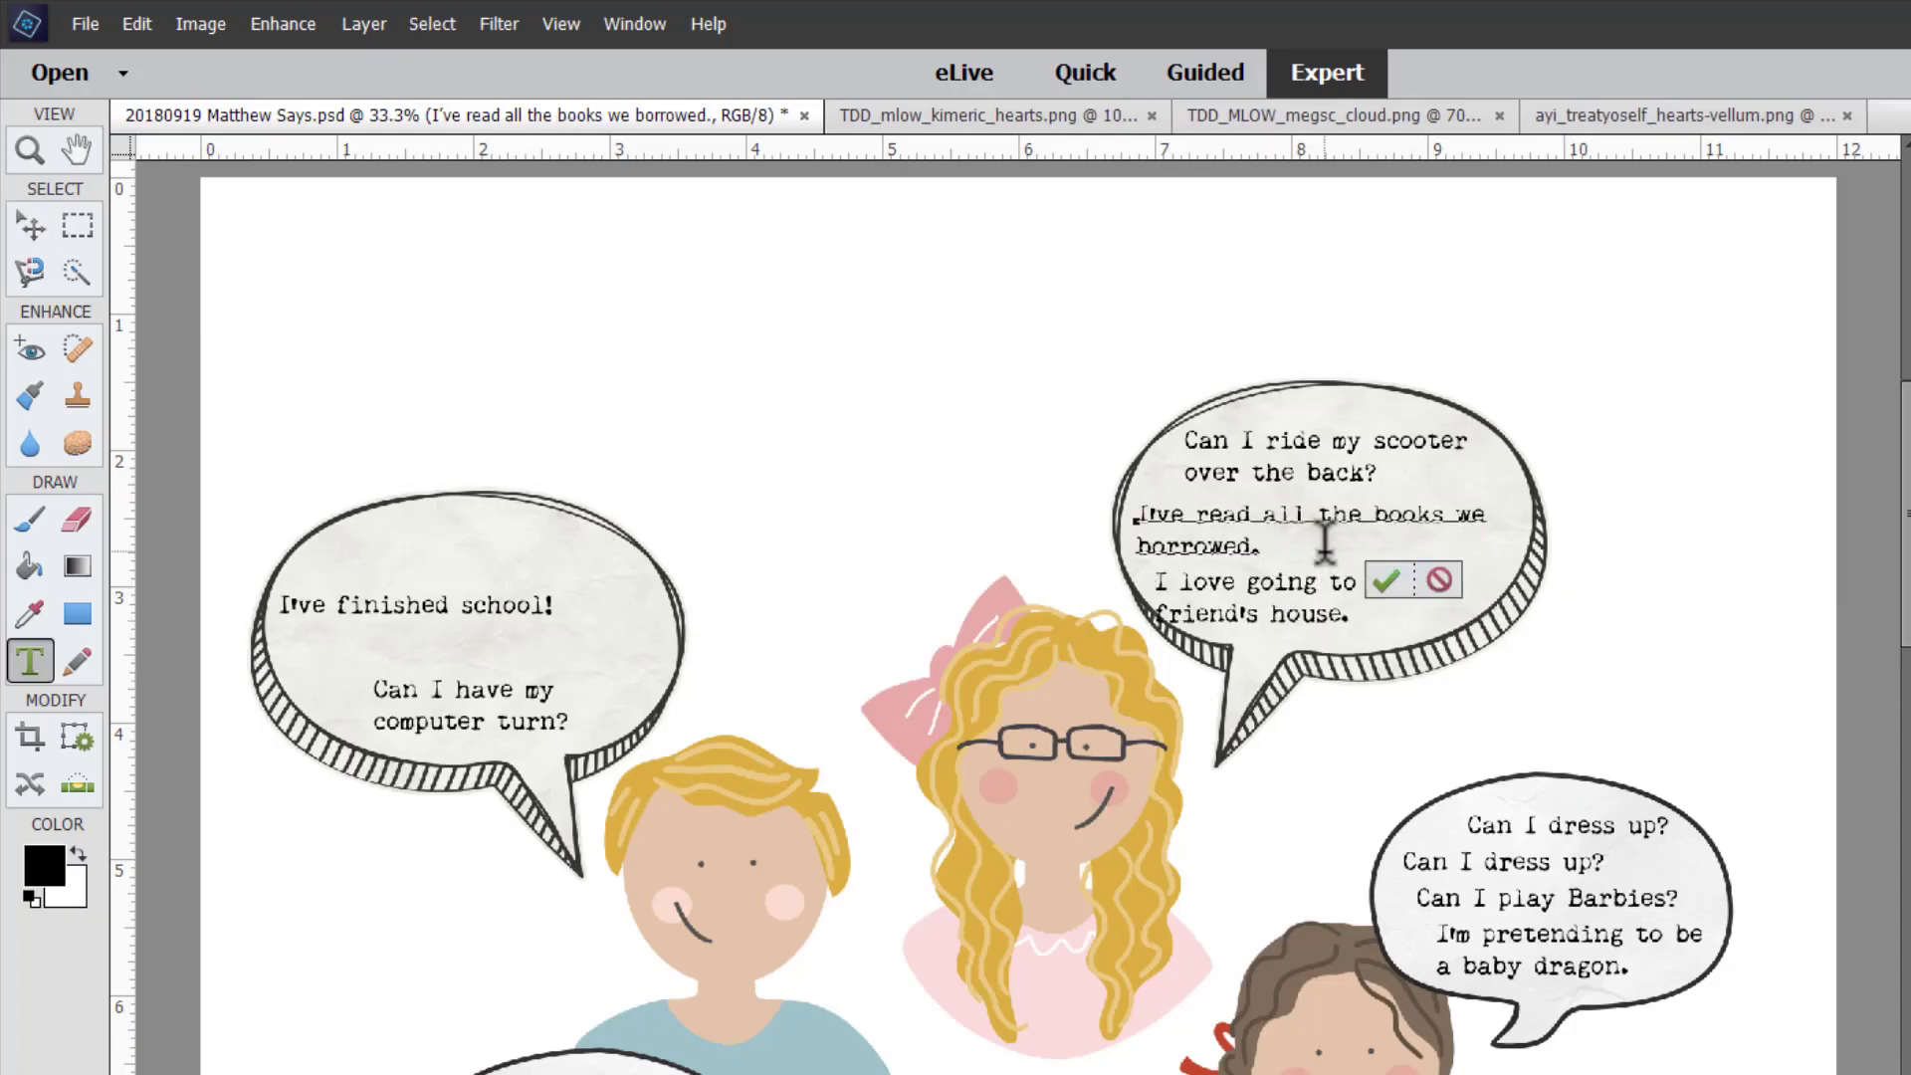
{"action": "key", "text": "ctrl+Return"}
{"action": "left_click", "coordinate": [1293, 306]}
{"action": "type", "text": "I've always wanted to dance."}
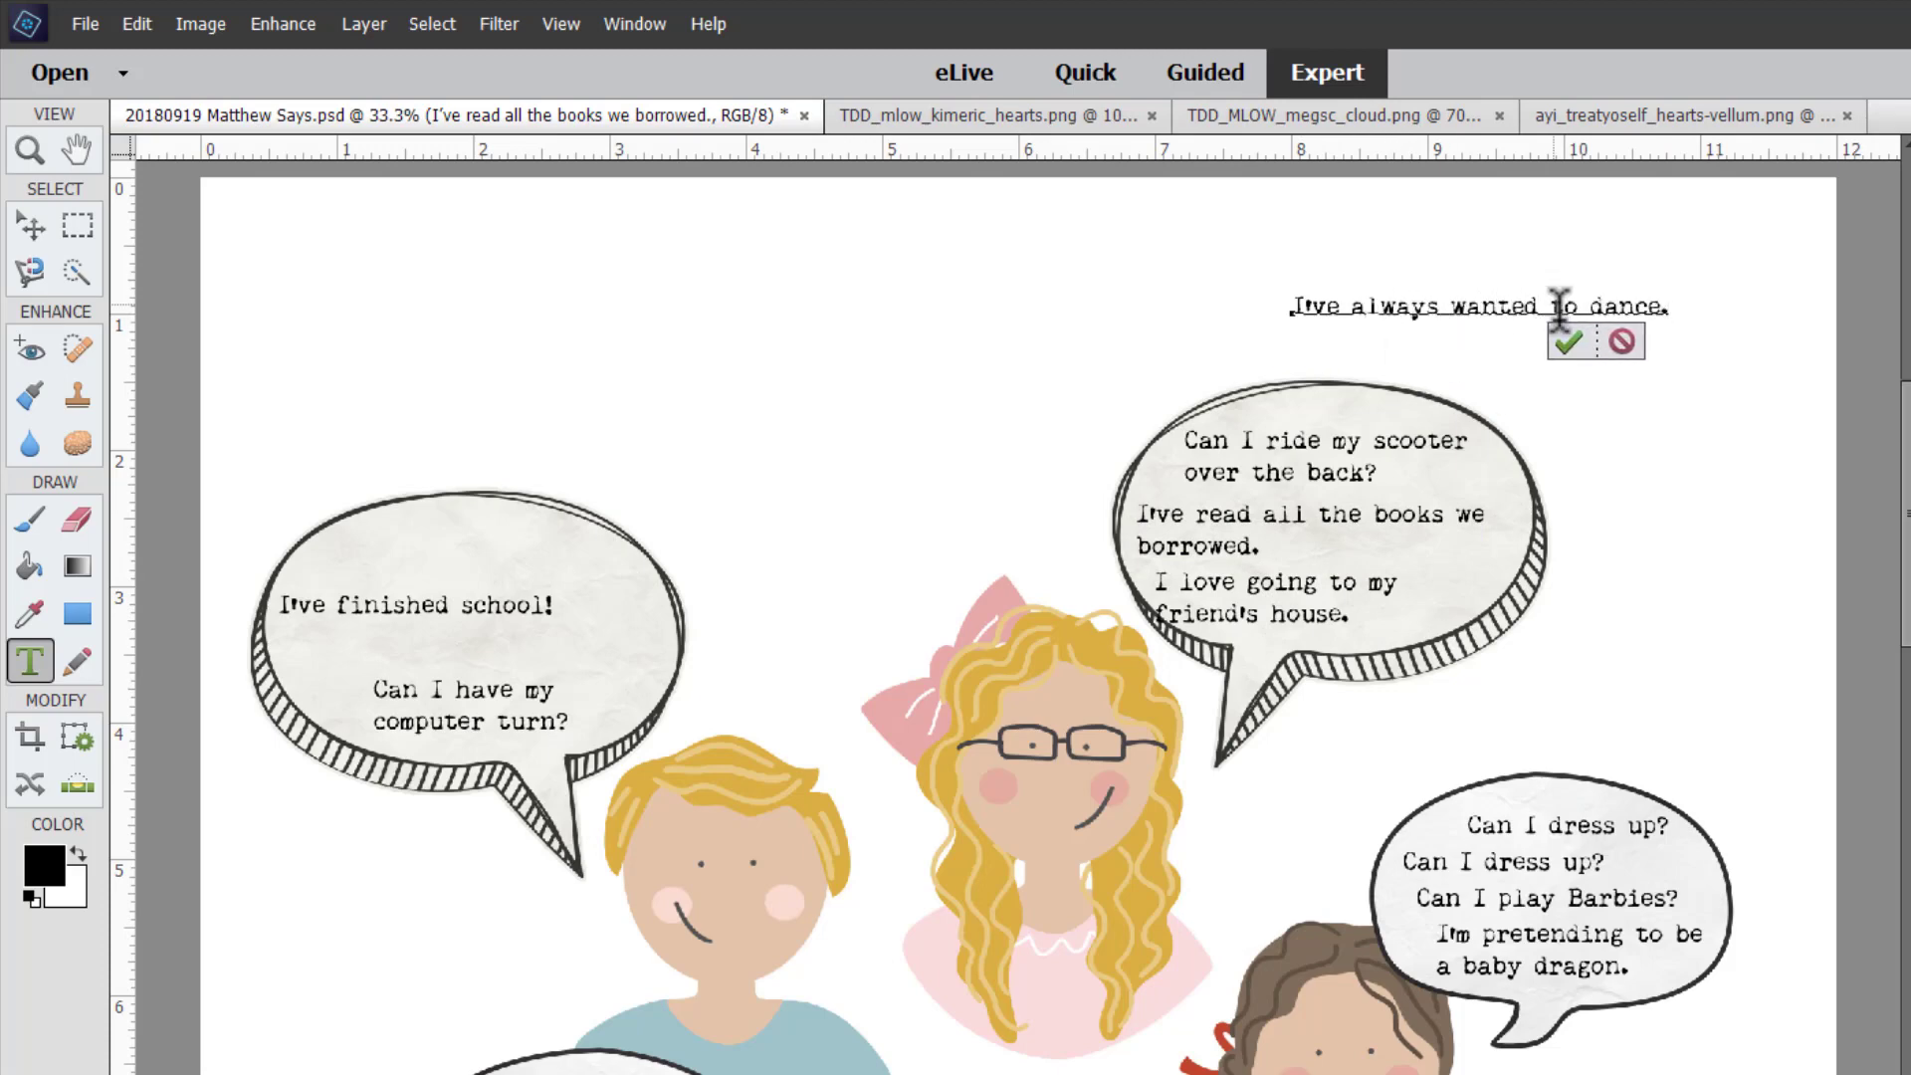
{"action": "left_click", "coordinate": [1568, 341]}
{"action": "key", "text": "v"}
{"action": "left_click_drag", "start_coordinate": [1365, 330], "coordinate": [1254, 666]}
Move the scooter, books, friend's house and dancing quotes out of the bespectacled girl's bubble toward the page's right edge.
{"action": "left_click_drag", "start_coordinate": [1260, 478], "coordinate": [1539, 334]}
{"action": "double_click", "coordinate": [1381, 427]}
{"action": "left_click", "coordinate": [1477, 478]}
{"action": "left_click_drag", "start_coordinate": [1344, 507], "coordinate": [1767, 408]}
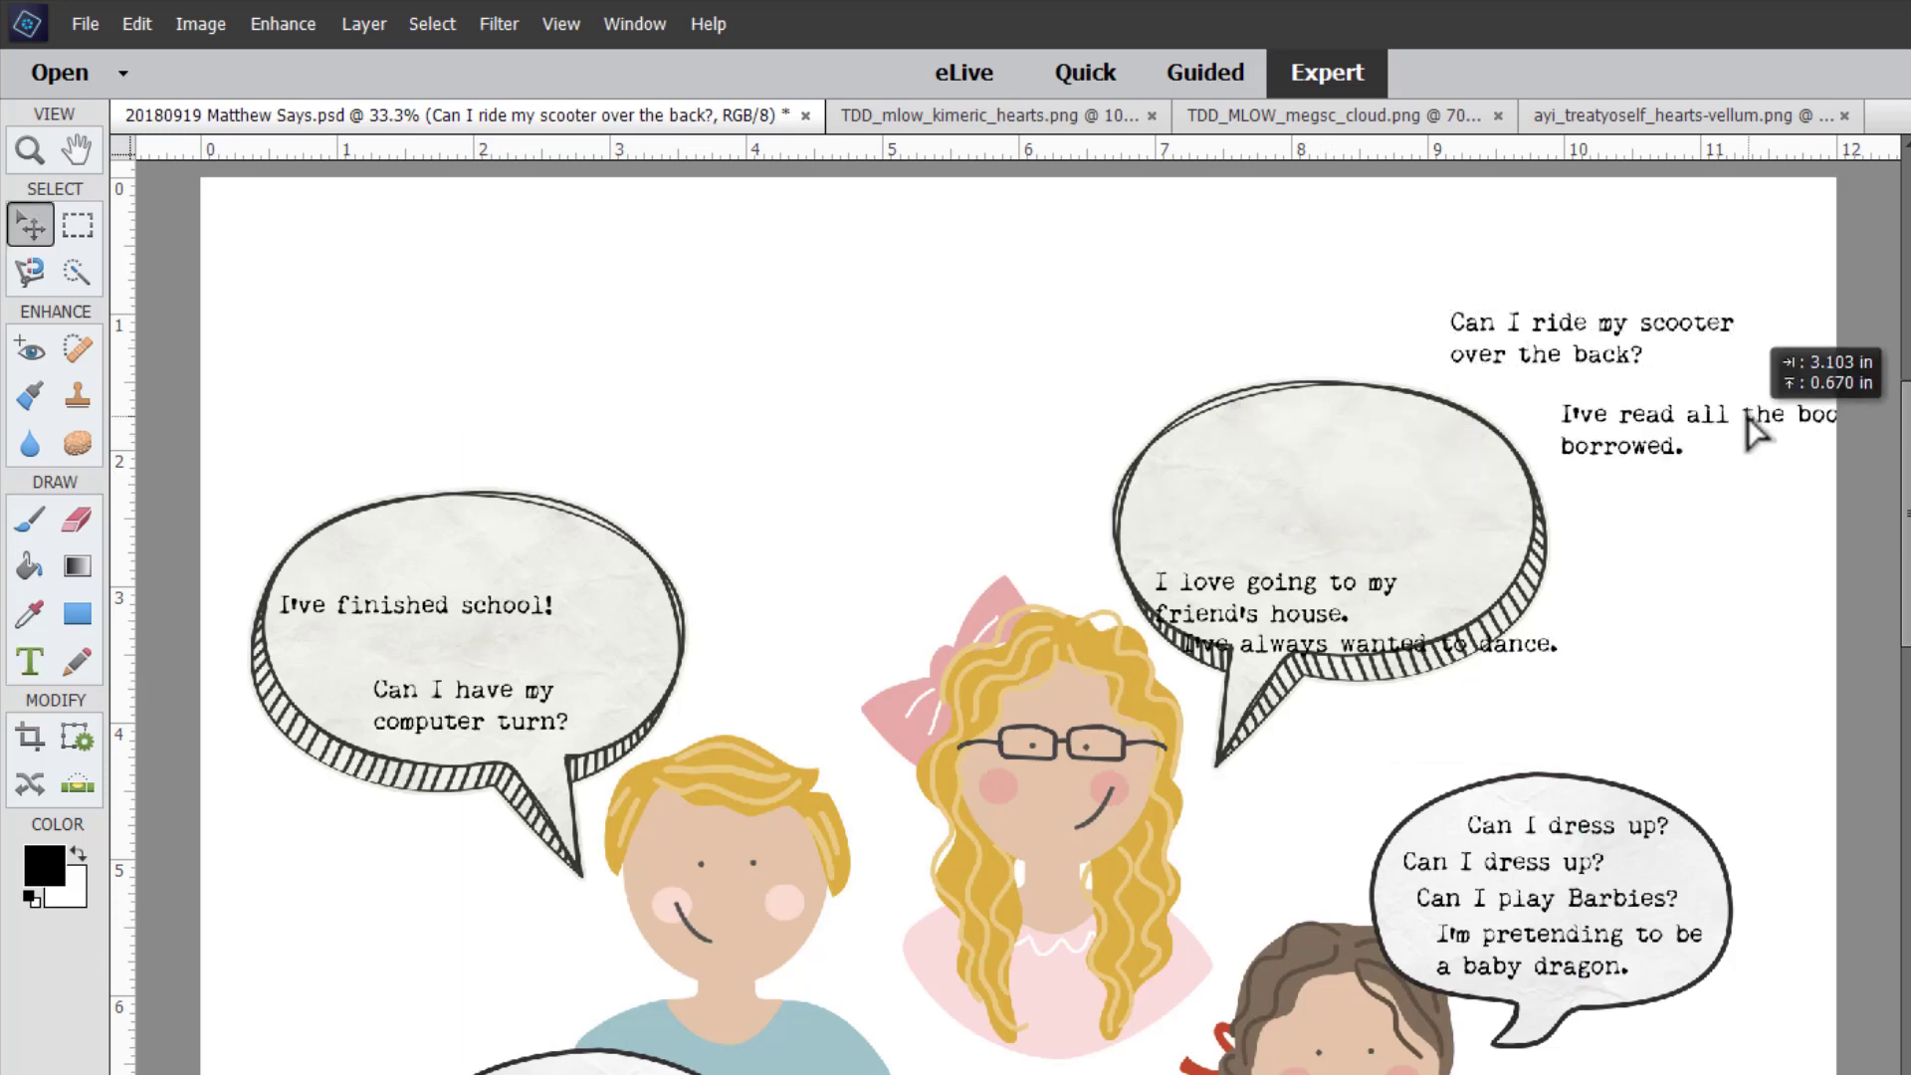
{"action": "left_click_drag", "start_coordinate": [1290, 602], "coordinate": [1719, 554]}
{"action": "left_click_drag", "start_coordinate": [1410, 640], "coordinate": [1756, 669]}
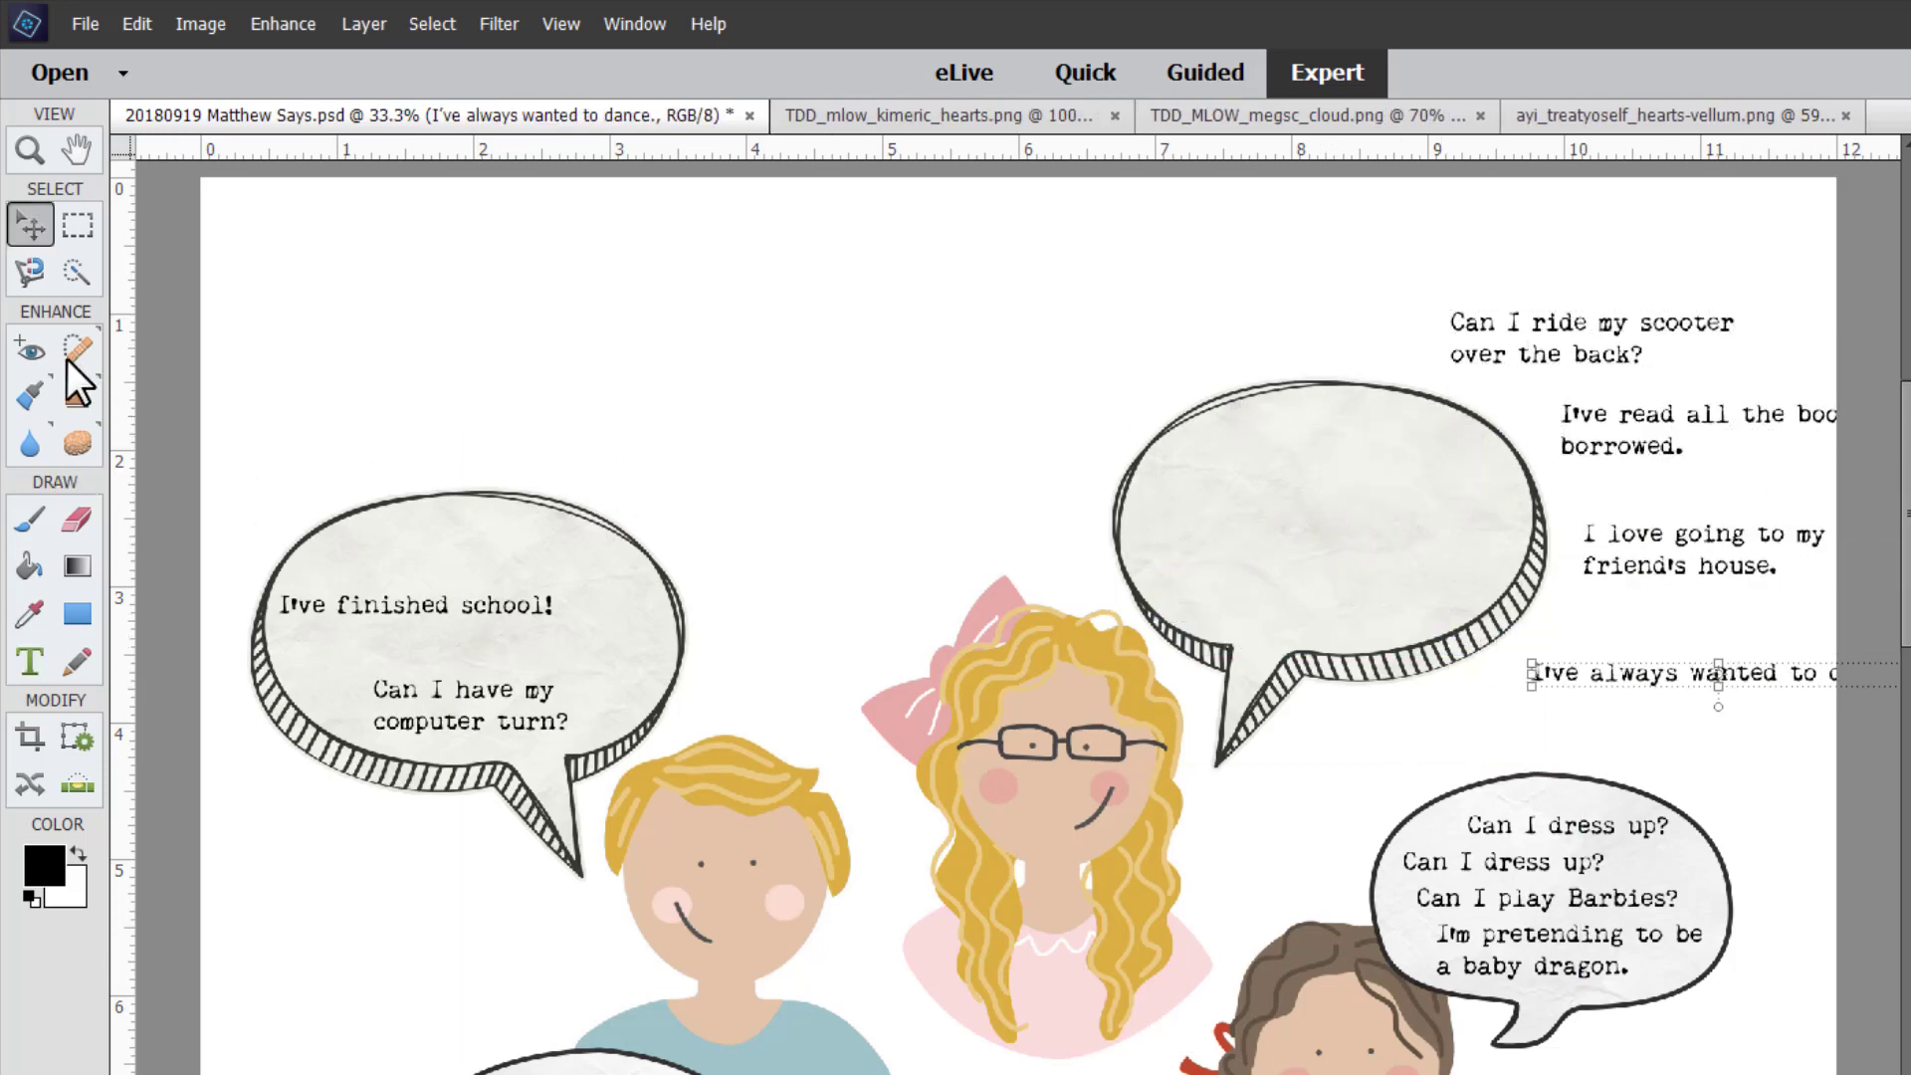
Draw an ellipse over the bespectacled girl's bubble to hold the text "Can I ride my scooter over the back." and hide the black shape.
{"action": "left_click", "coordinate": [77, 613]}
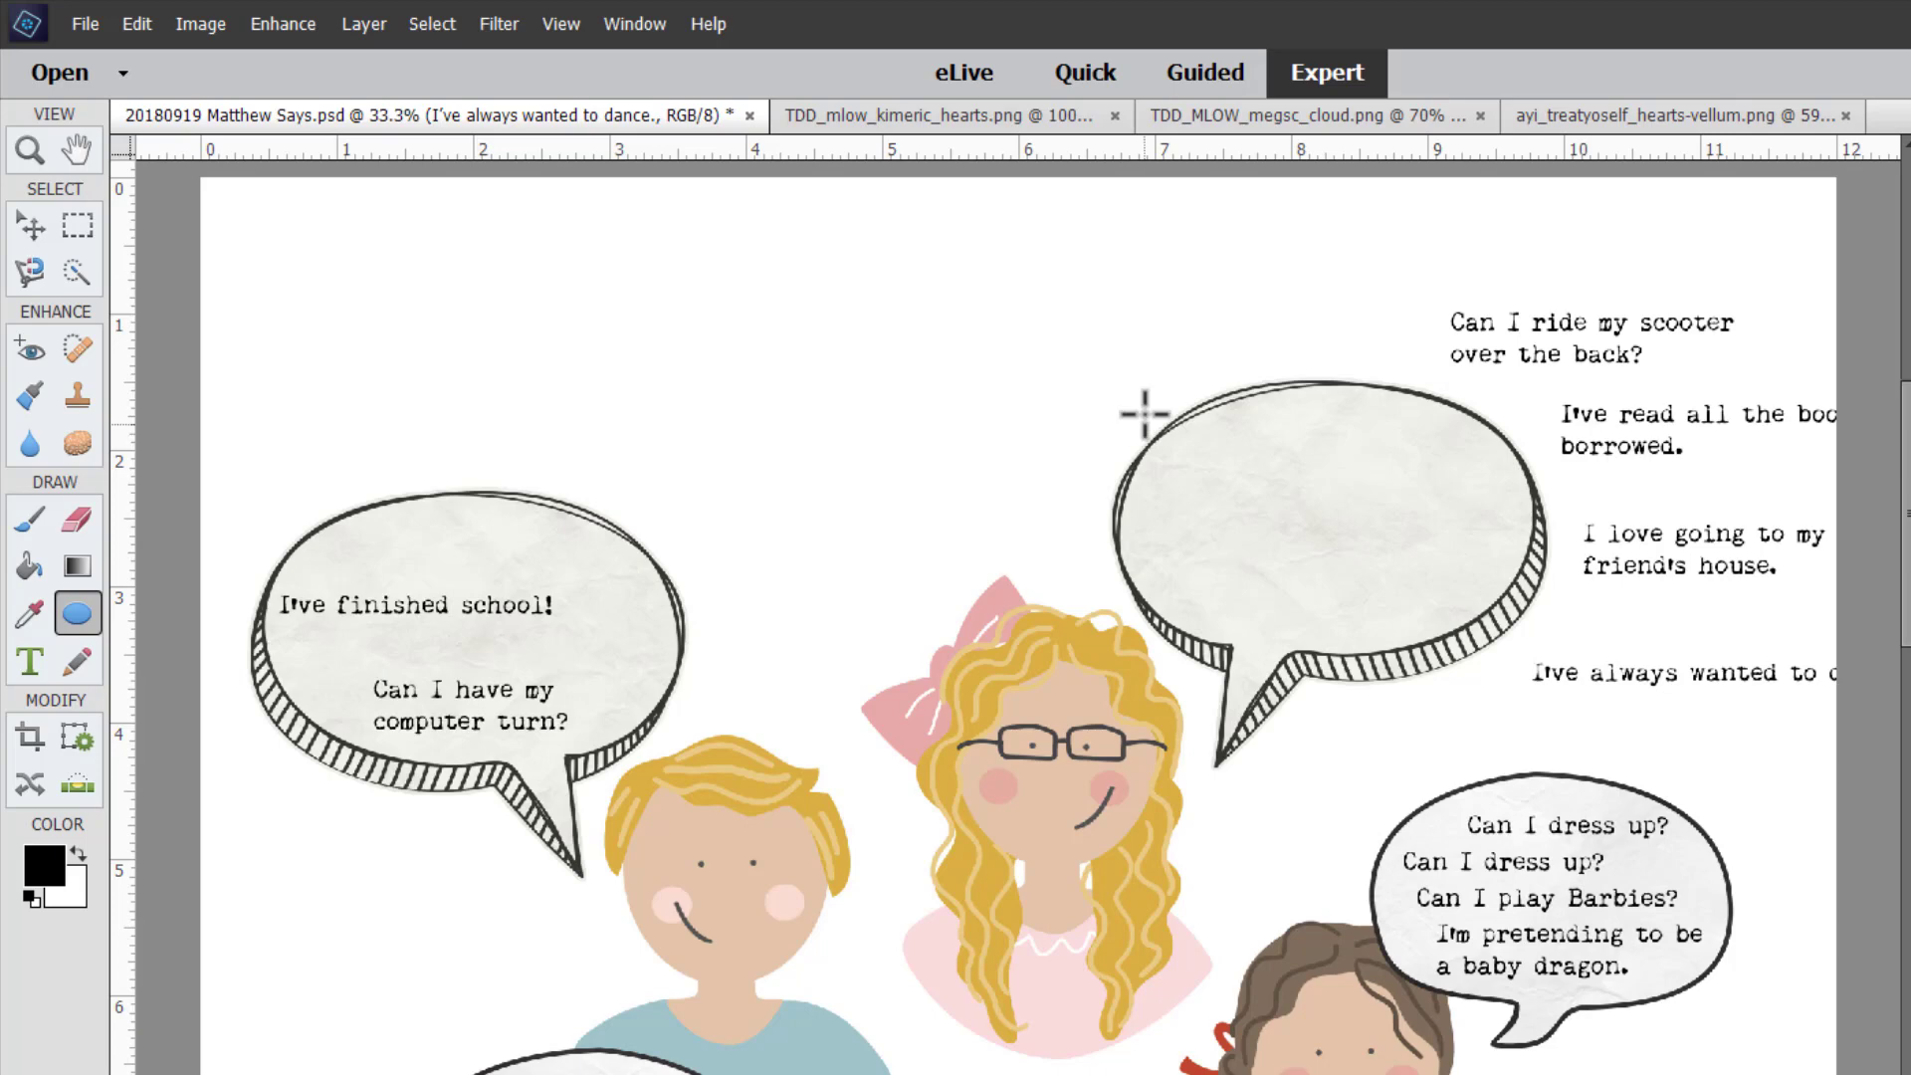
{"action": "left_click_drag", "start_coordinate": [1113, 372], "coordinate": [1532, 660]}
{"action": "key", "text": "t"}
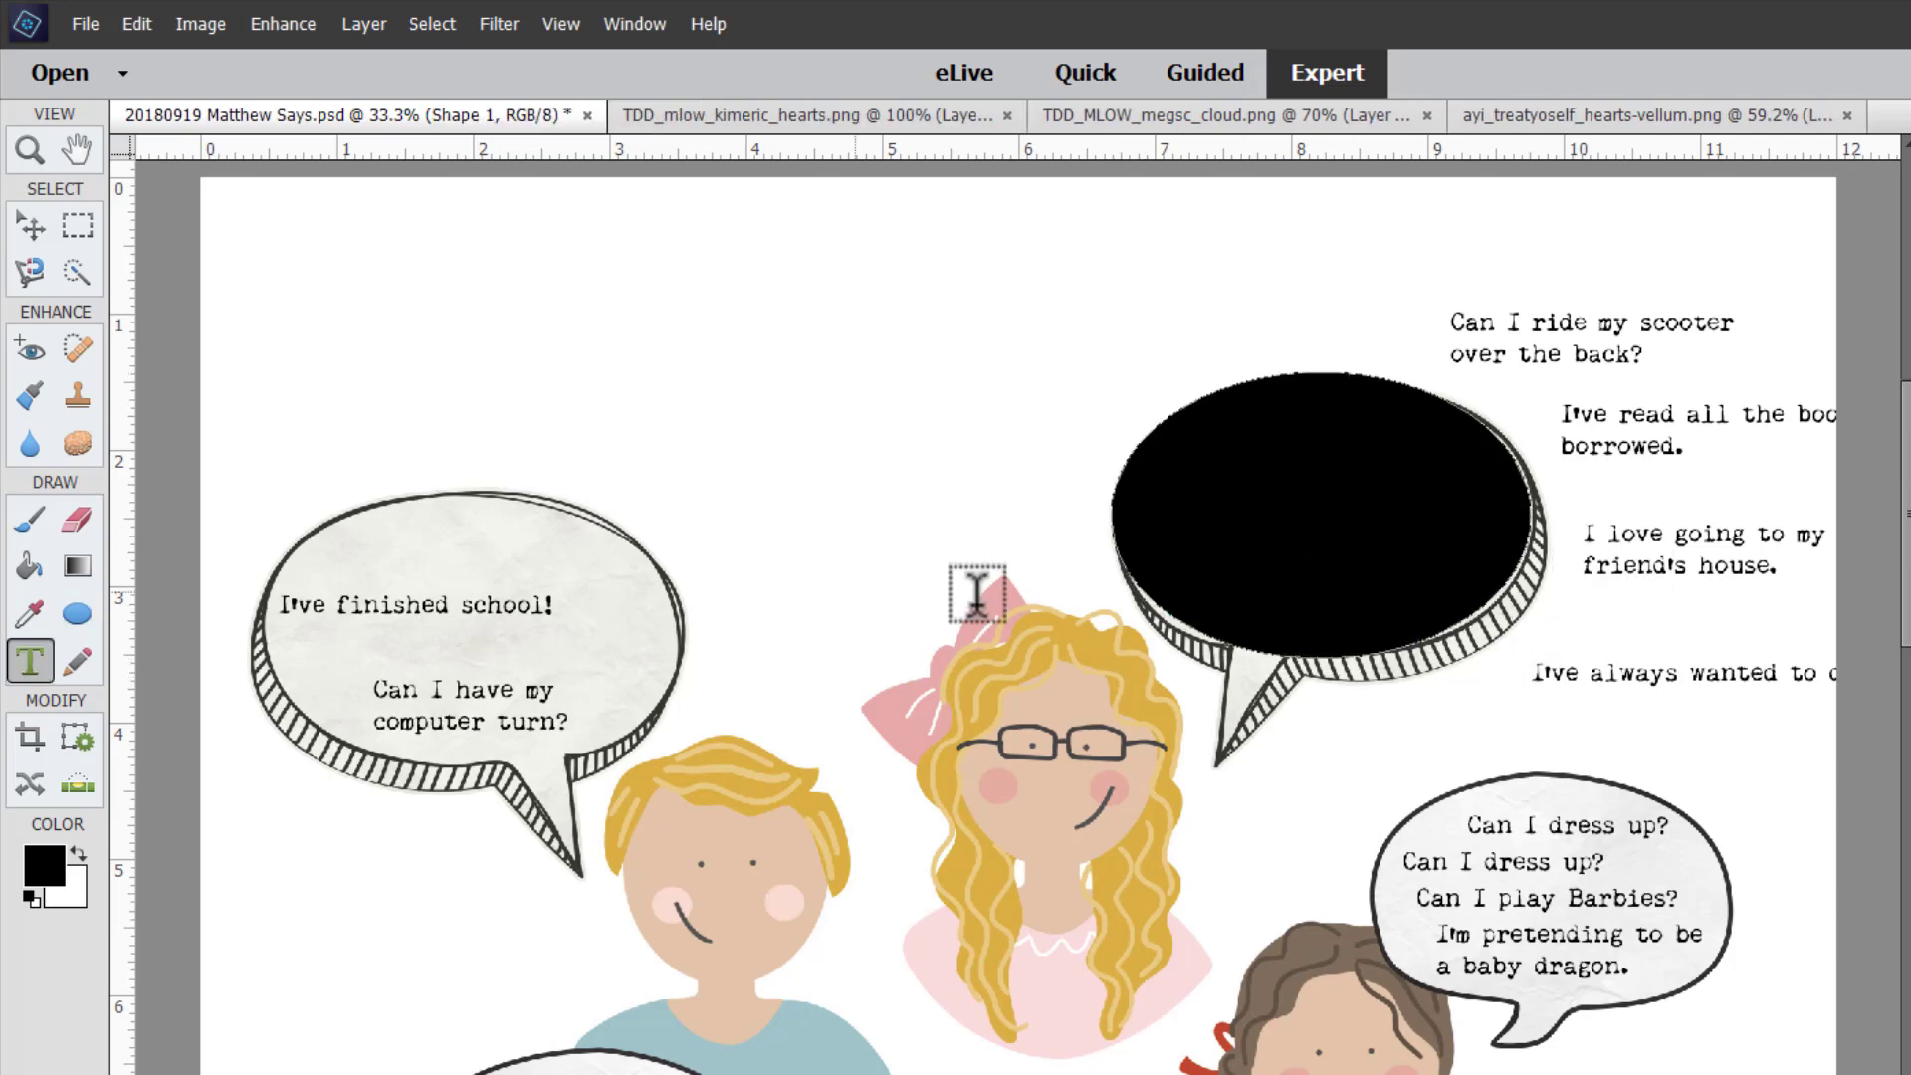
{"action": "left_click", "coordinate": [1300, 517]}
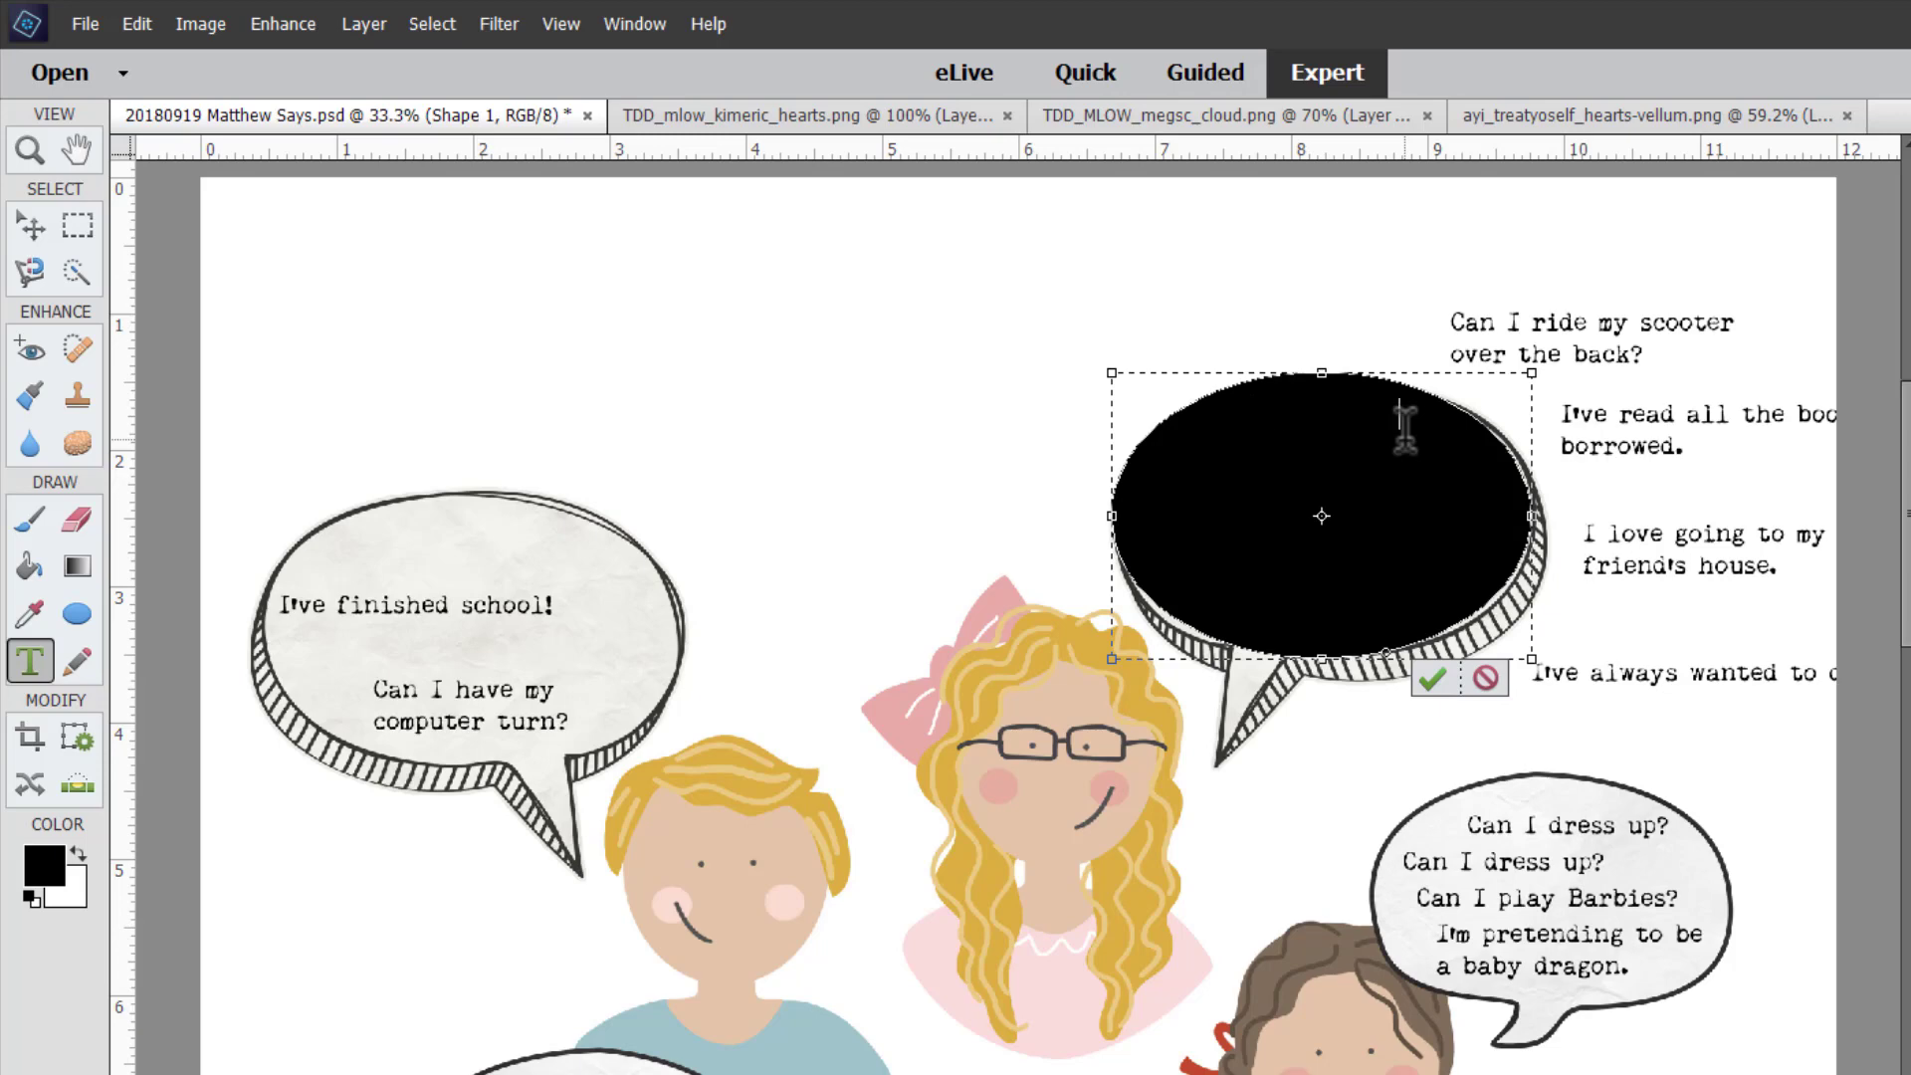
{"action": "type", "text": "ck."}
{"action": "left_click", "coordinate": [1562, 854]}
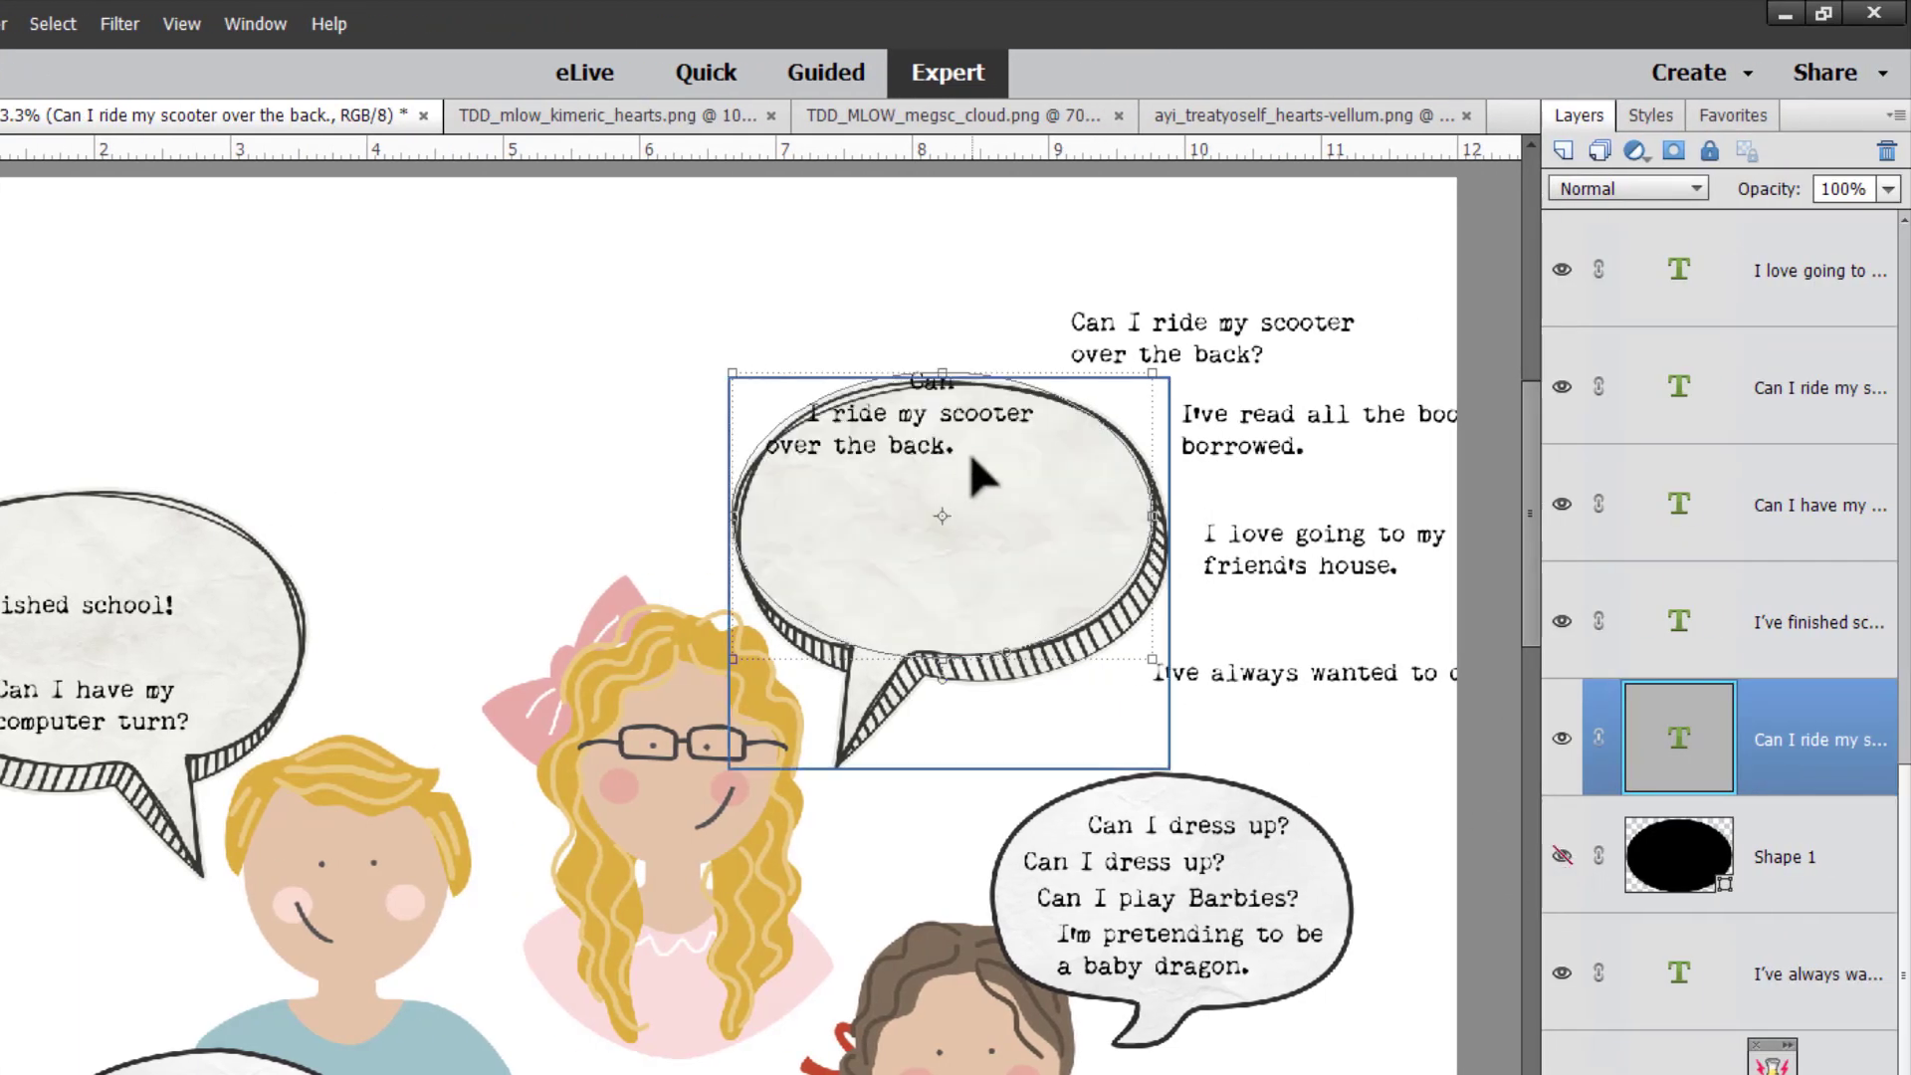
Extend the oval text with the books, dancing and friend's house quotes and refit its area to about 2.90 by 1.98 in within the bubble.
{"action": "double_click", "coordinate": [1316, 426]}
{"action": "left_click", "coordinate": [980, 436]}
{"action": "left_click_drag", "start_coordinate": [734, 375], "coordinate": [788, 412]}
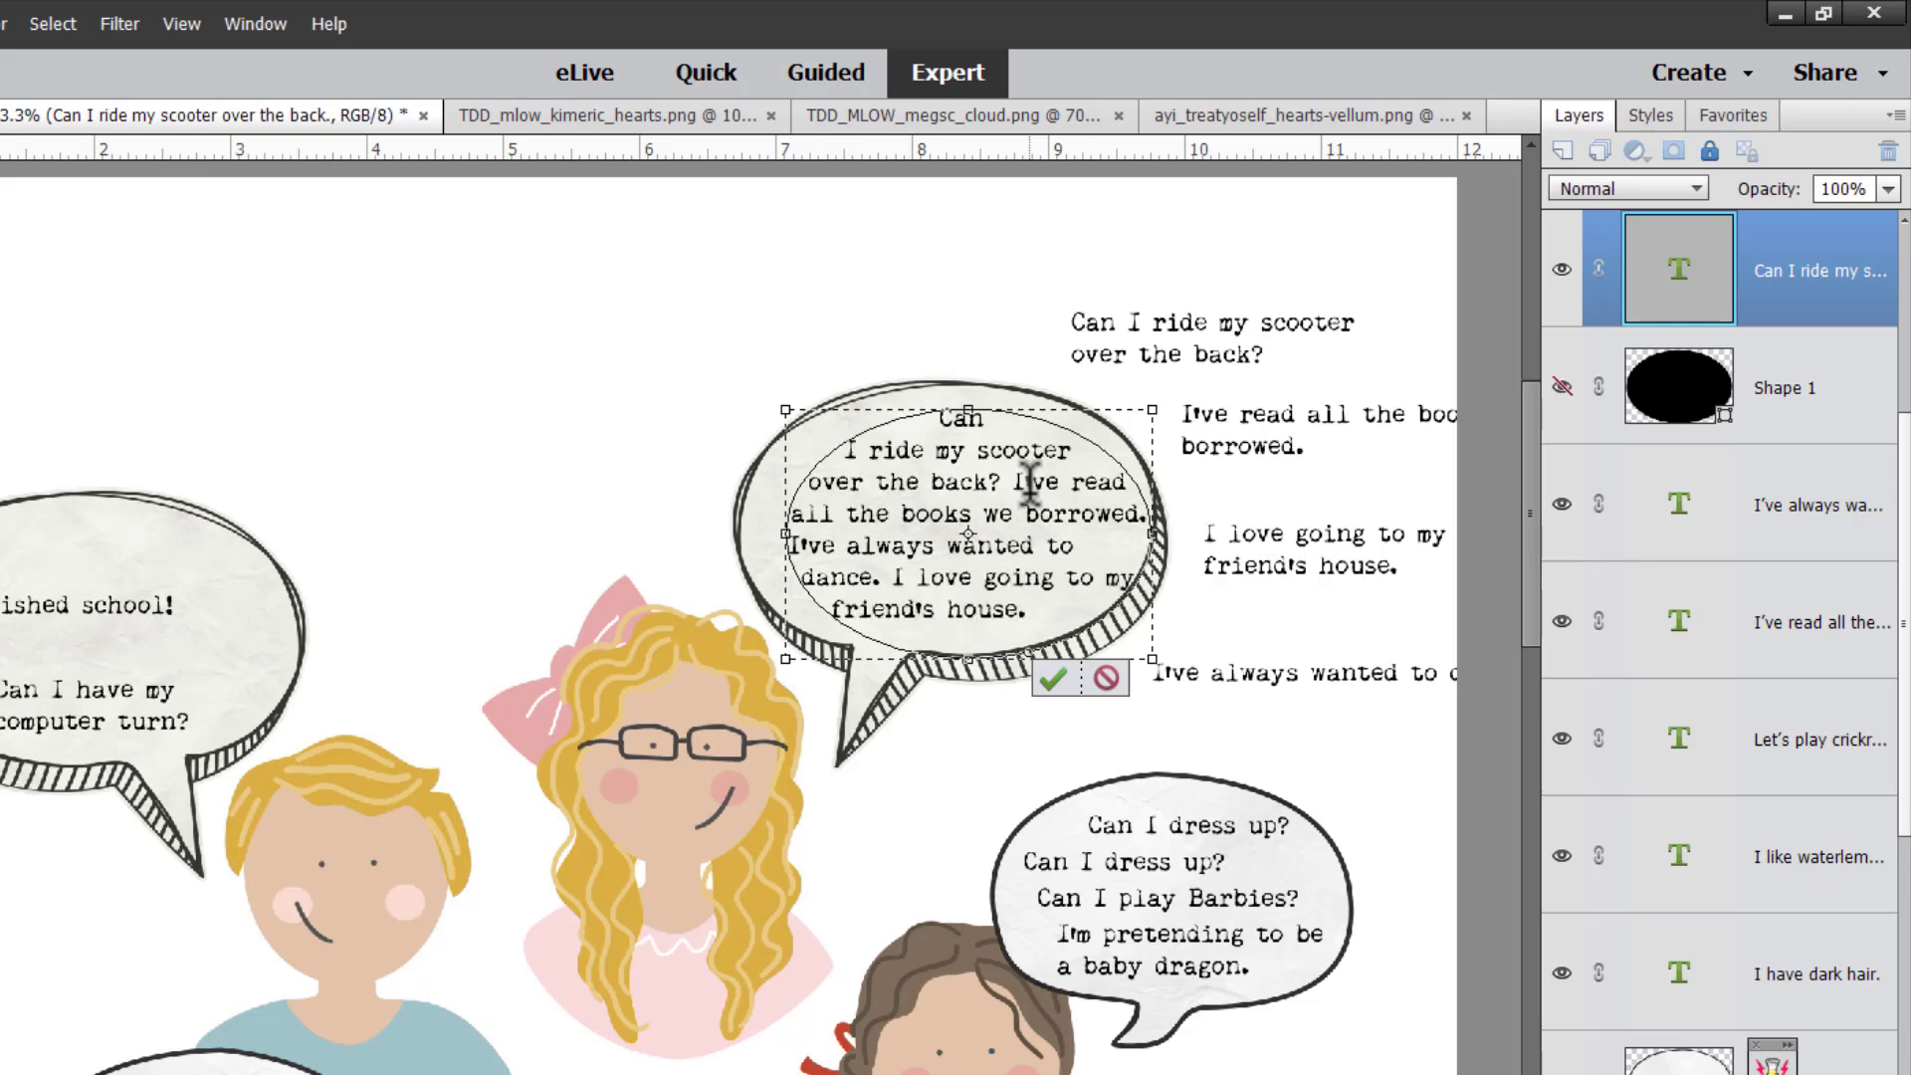
{"action": "key", "text": "ctrl+Return"}
{"action": "left_click_drag", "start_coordinate": [975, 603], "coordinate": [944, 591]}
{"action": "double_click", "coordinate": [946, 580]}
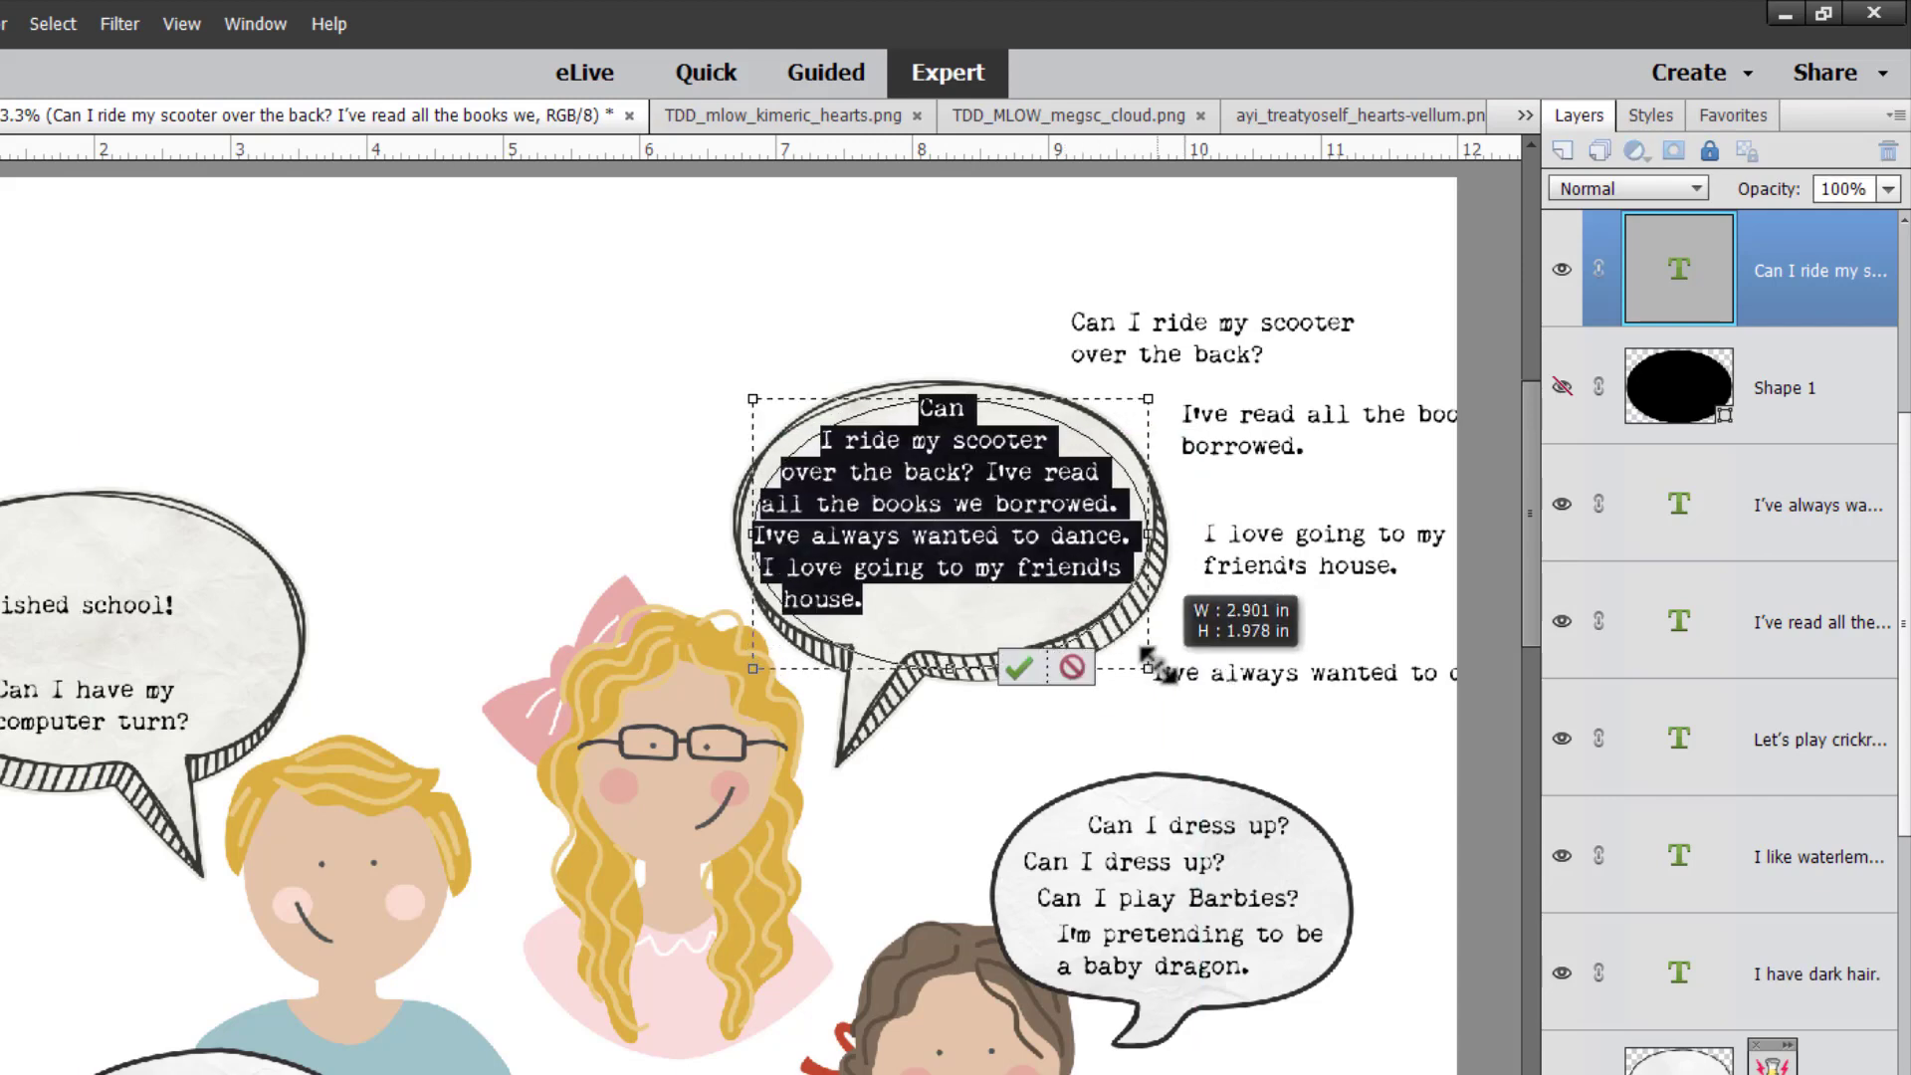
Delete the separate scooter, books, friend's house and dancing quotes beside the bespectacled girl's bubble.
{"action": "left_click", "coordinate": [1281, 443]}
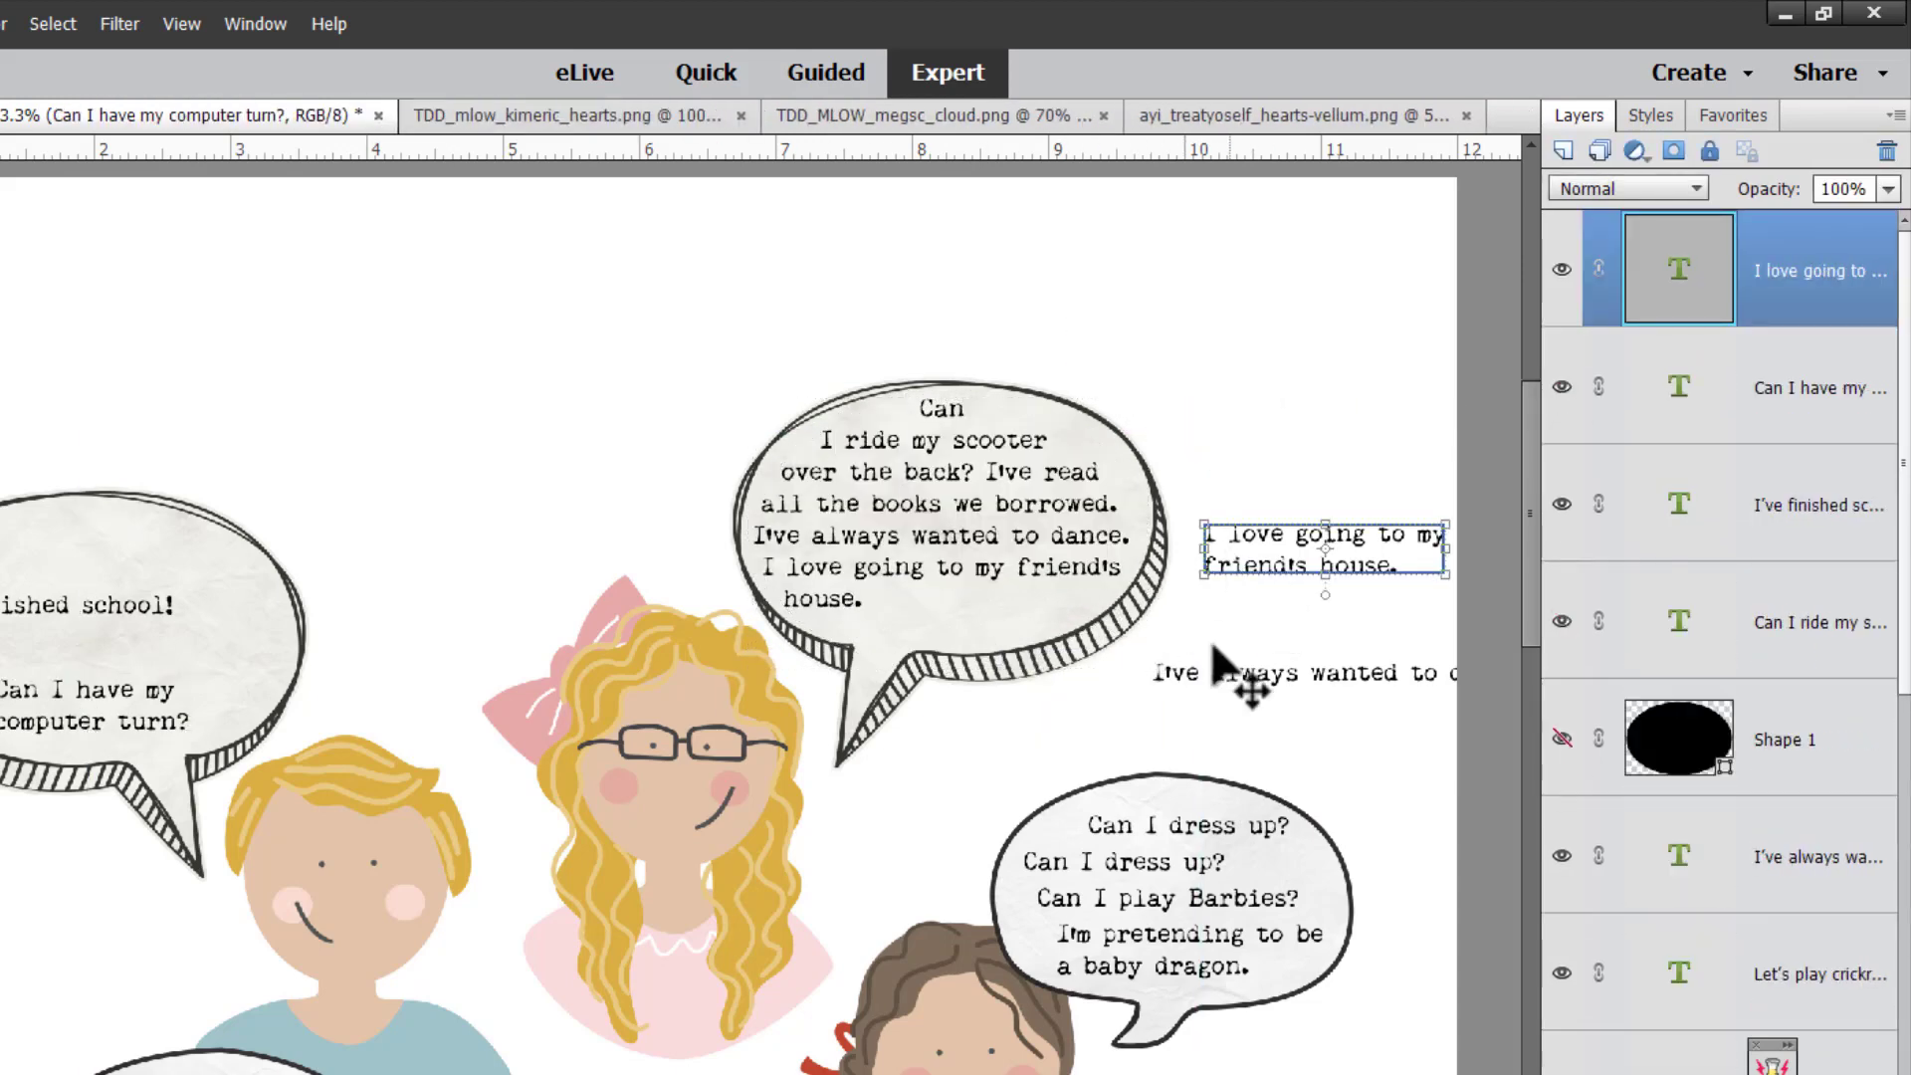
{"action": "key", "text": "Delete"}
{"action": "left_click", "coordinate": [1212, 670]}
{"action": "key", "text": "Delete"}
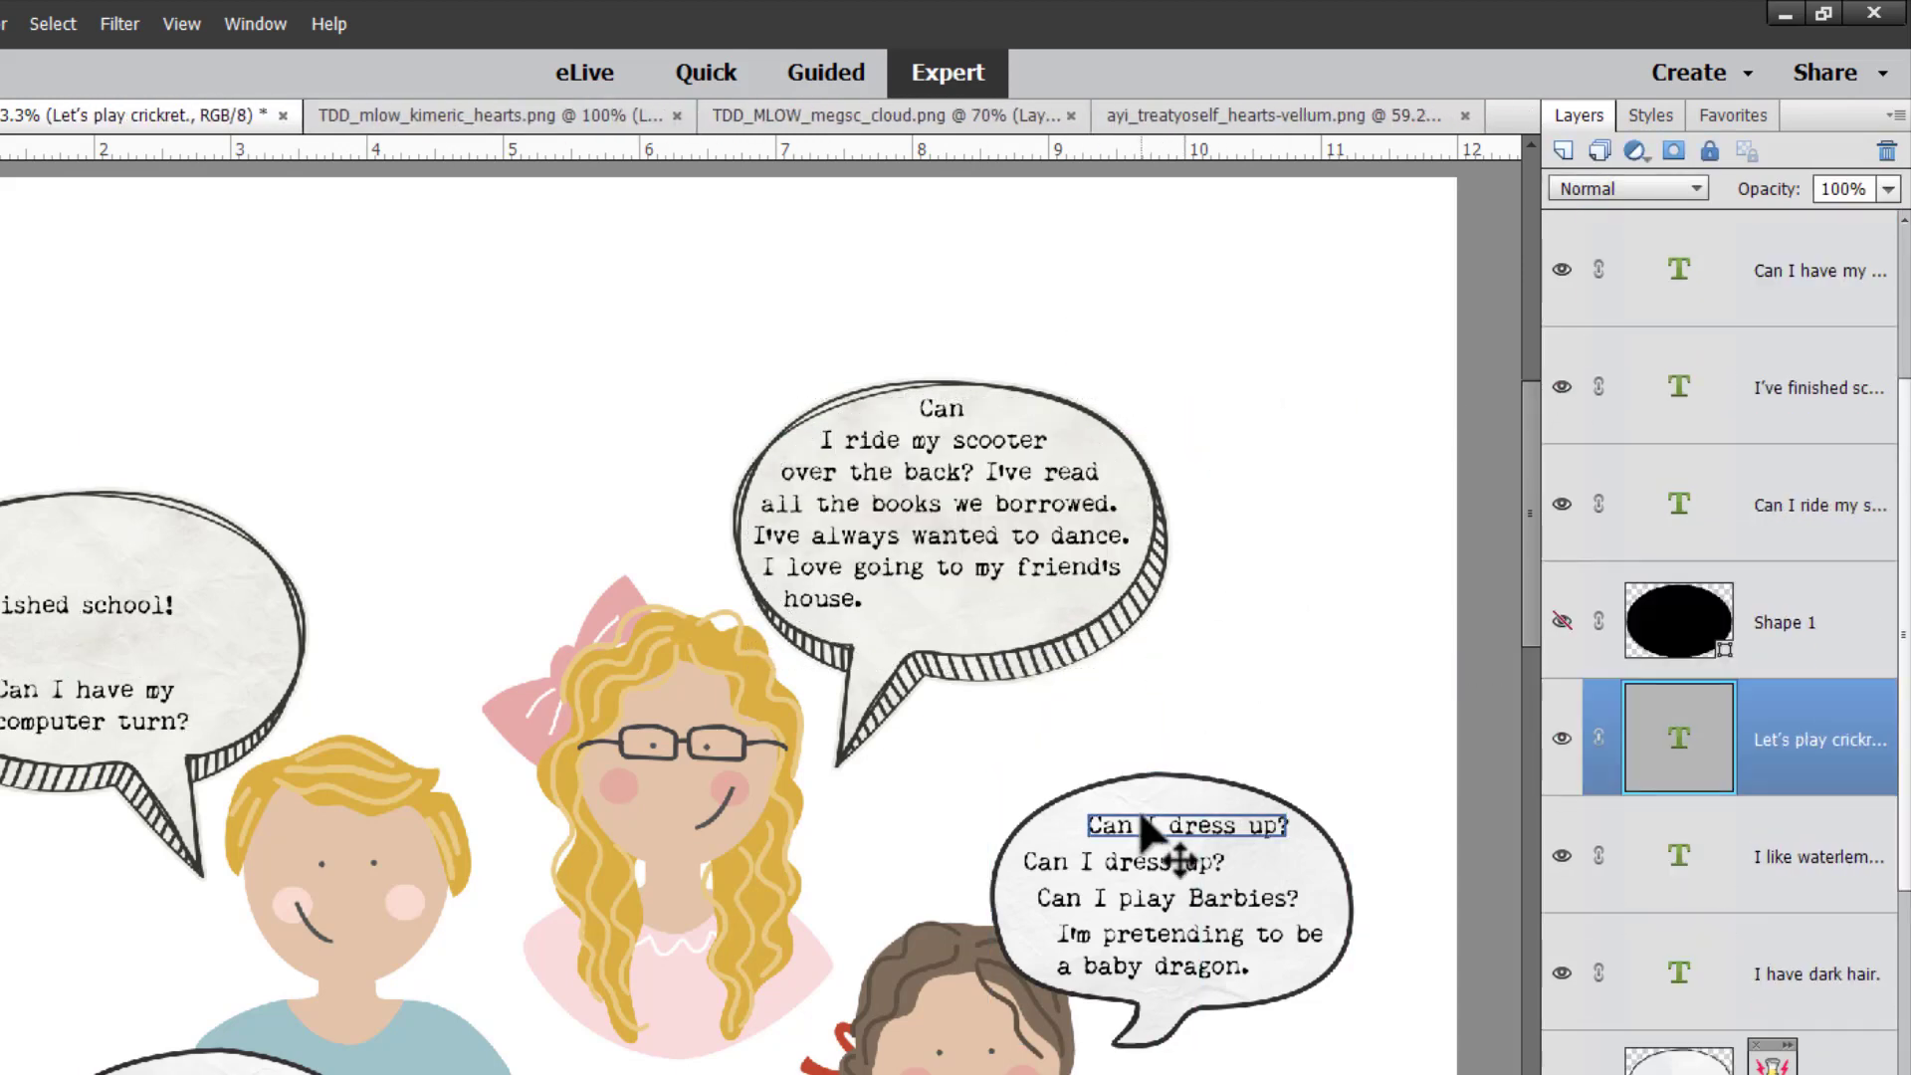
Nudge the top "Can I dress up?" quote up and distribute the four quotes in the brown-haired girl's bubble evenly in height.
{"action": "left_click", "coordinate": [1138, 822]}
{"action": "key", "text": "shift+Up"}
{"action": "key", "text": "shift+Up"}
{"action": "left_click", "coordinate": [1101, 866], "text": "shift"}
{"action": "left_click", "coordinate": [1108, 896], "text": "shift"}
{"action": "left_click", "coordinate": [1135, 937], "text": "shift"}
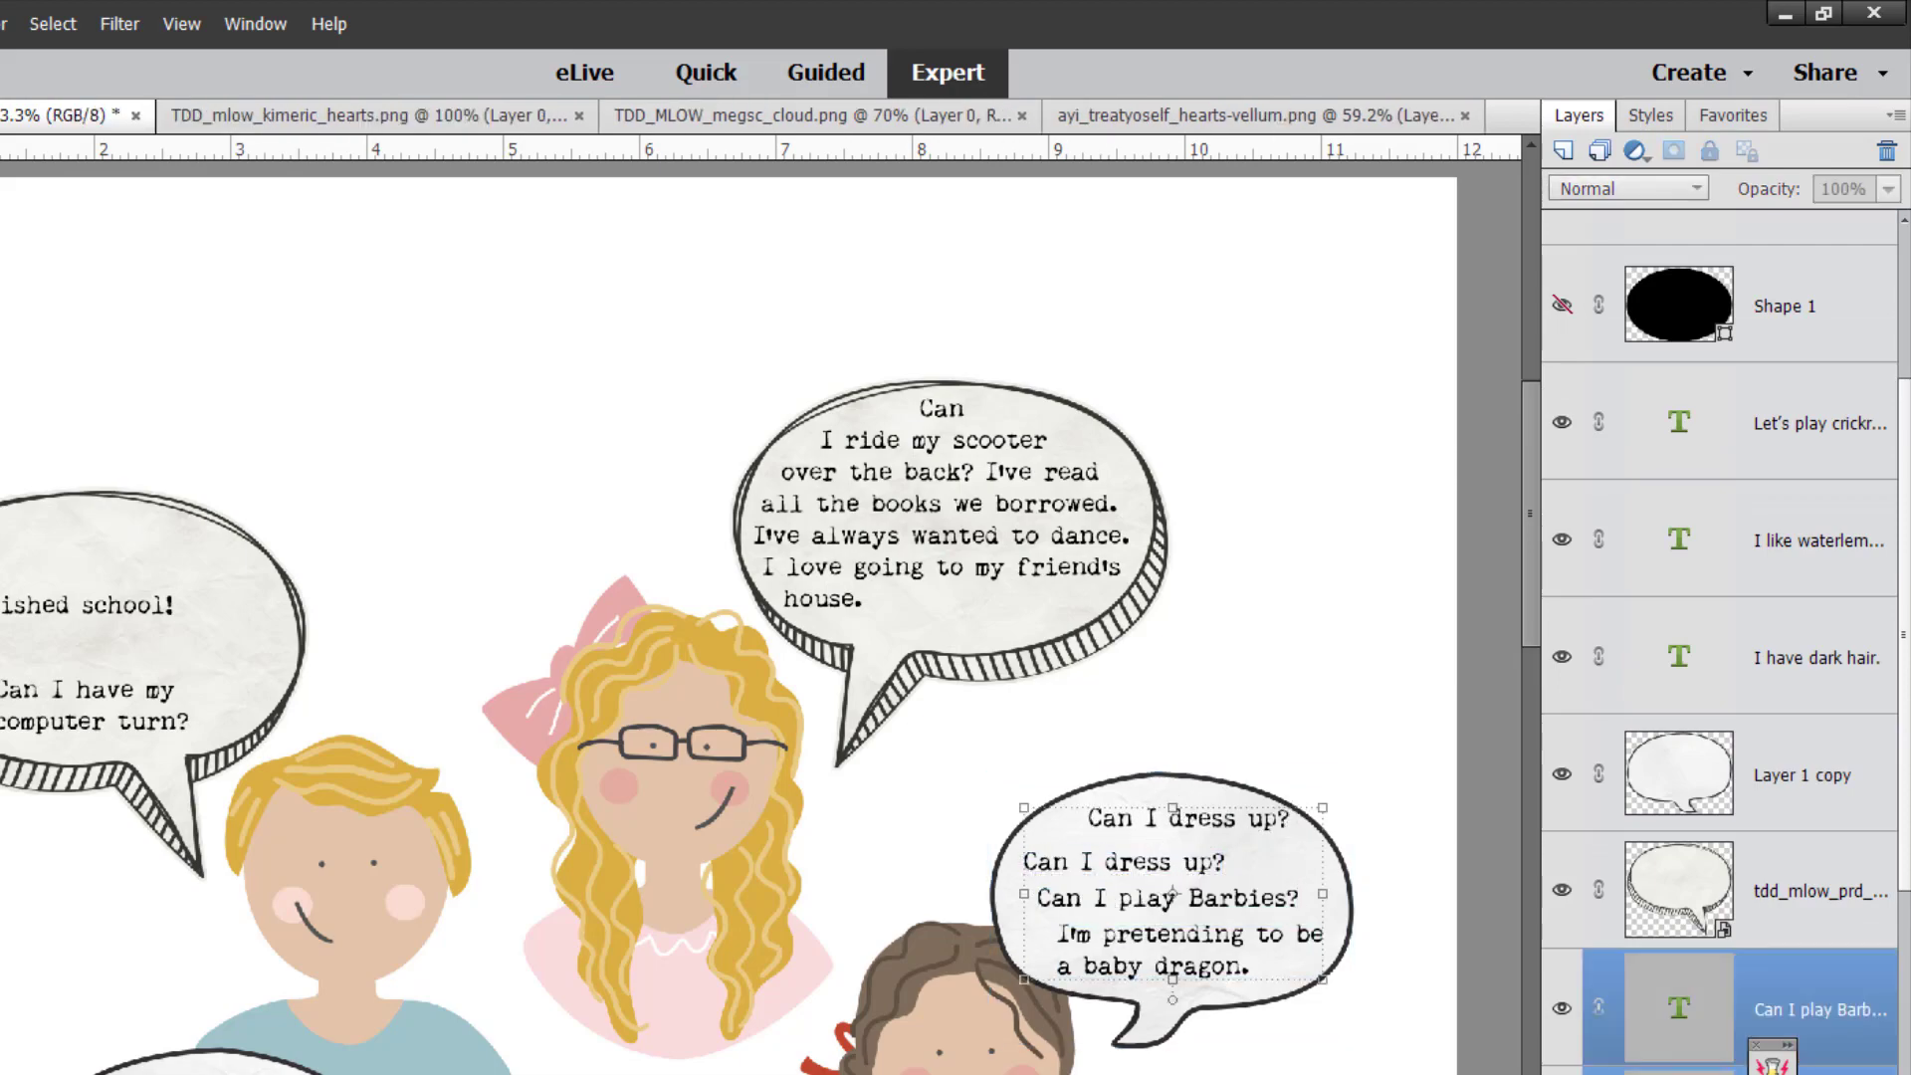
{"action": "left_click", "coordinate": [393, 1074]}
Move the school and computer quotes higher in the older boy's bubble and add "Do you want to play Pokemon?" beneath them.
{"action": "left_click_drag", "start_coordinate": [30, 605], "coordinate": [69, 551]}
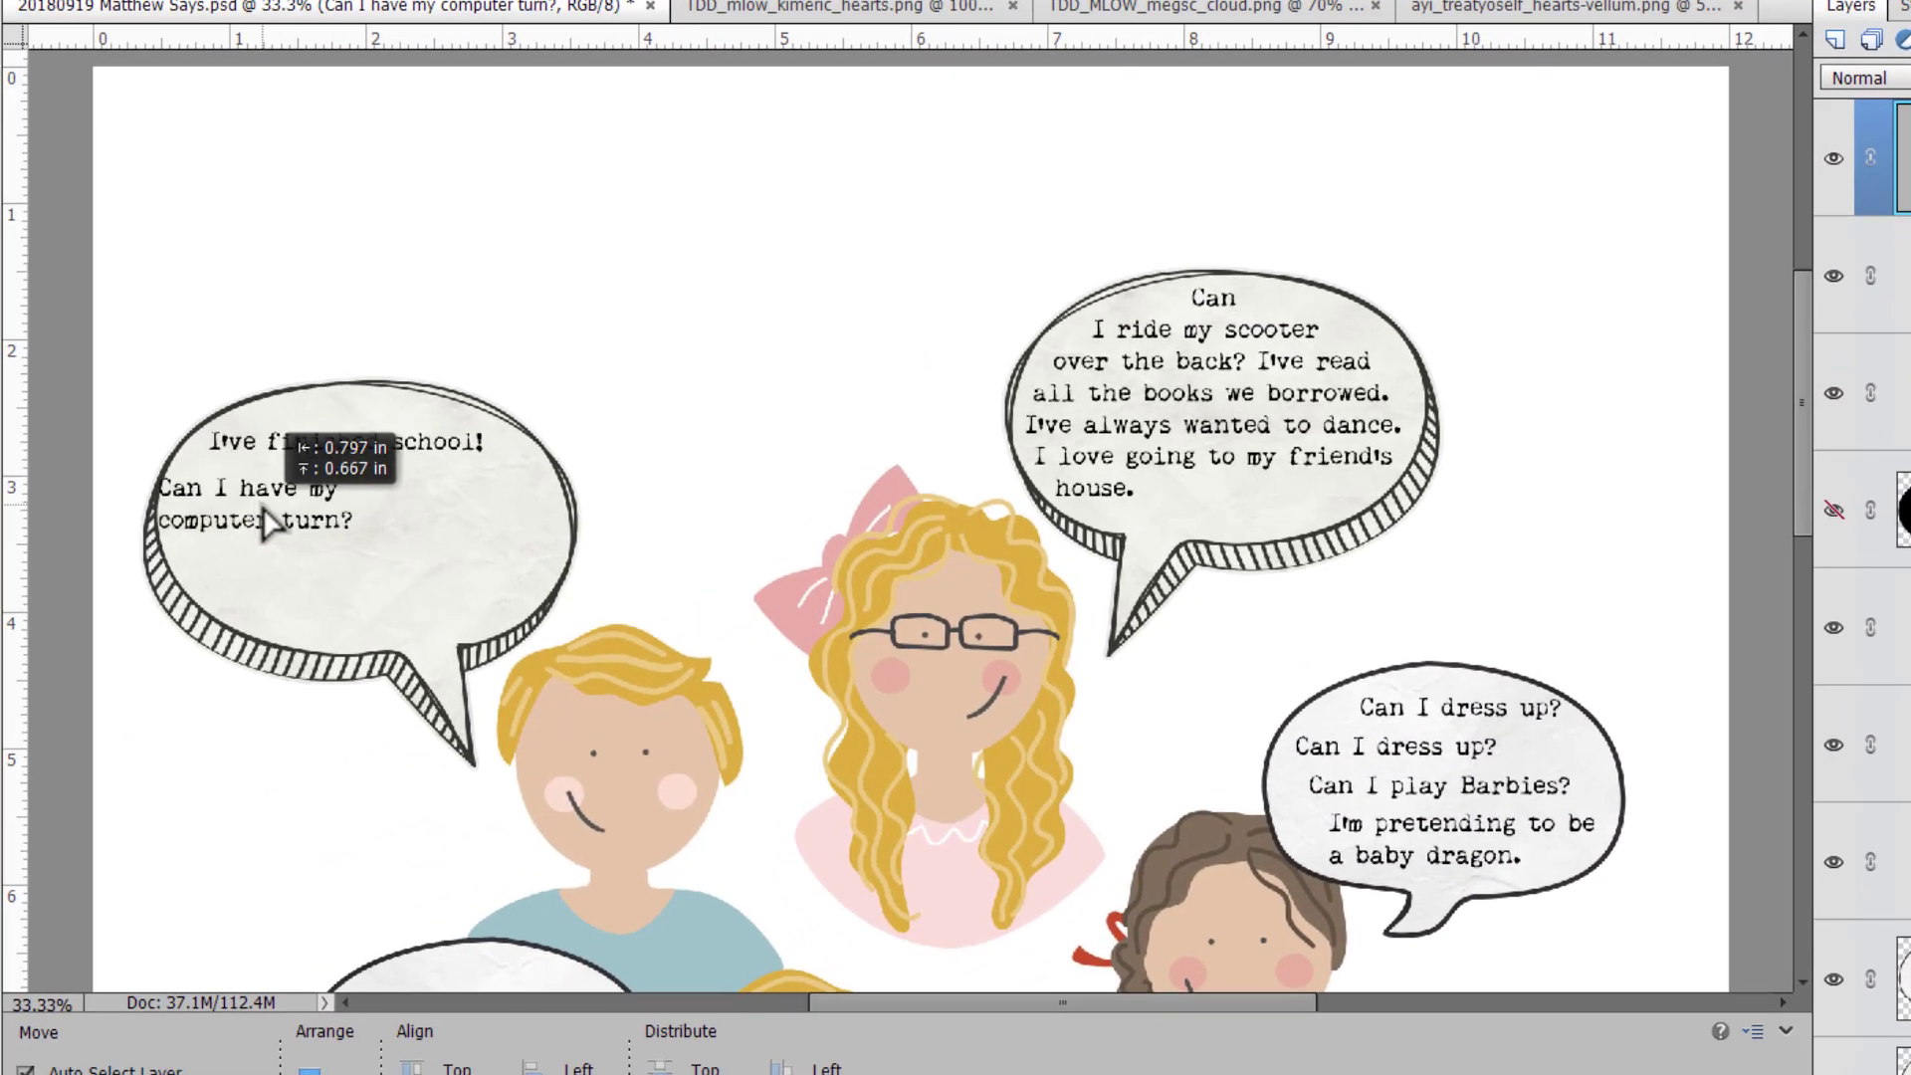
{"action": "double_click", "coordinate": [288, 642]}
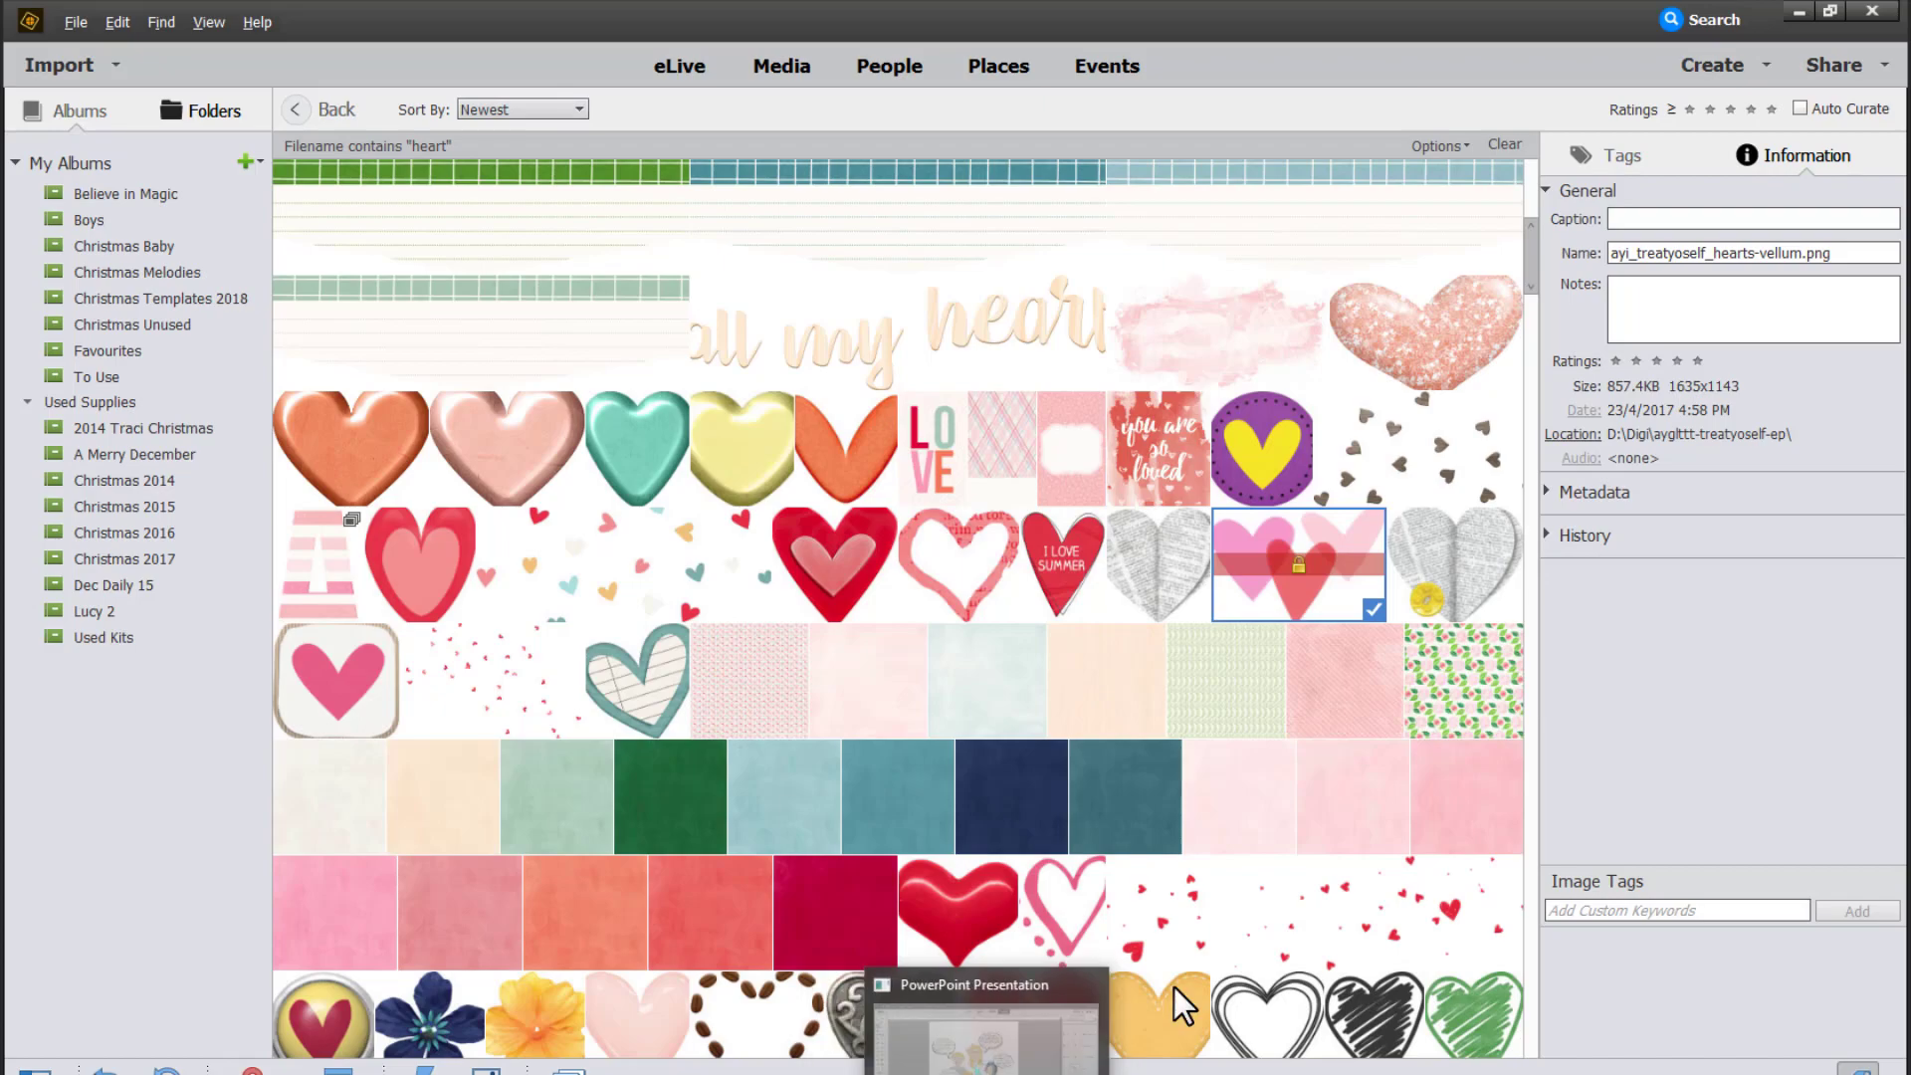
Switch to the Organizer, find the outlined doodle hearts among the heart supplies and open cbj_saywhat_doodlehearts2.png for editing.
{"action": "scroll", "coordinate": [1051, 760], "scroll_direction": "down", "scroll_amount": 3}
{"action": "scroll", "coordinate": [766, 659], "scroll_direction": "down", "scroll_amount": 3}
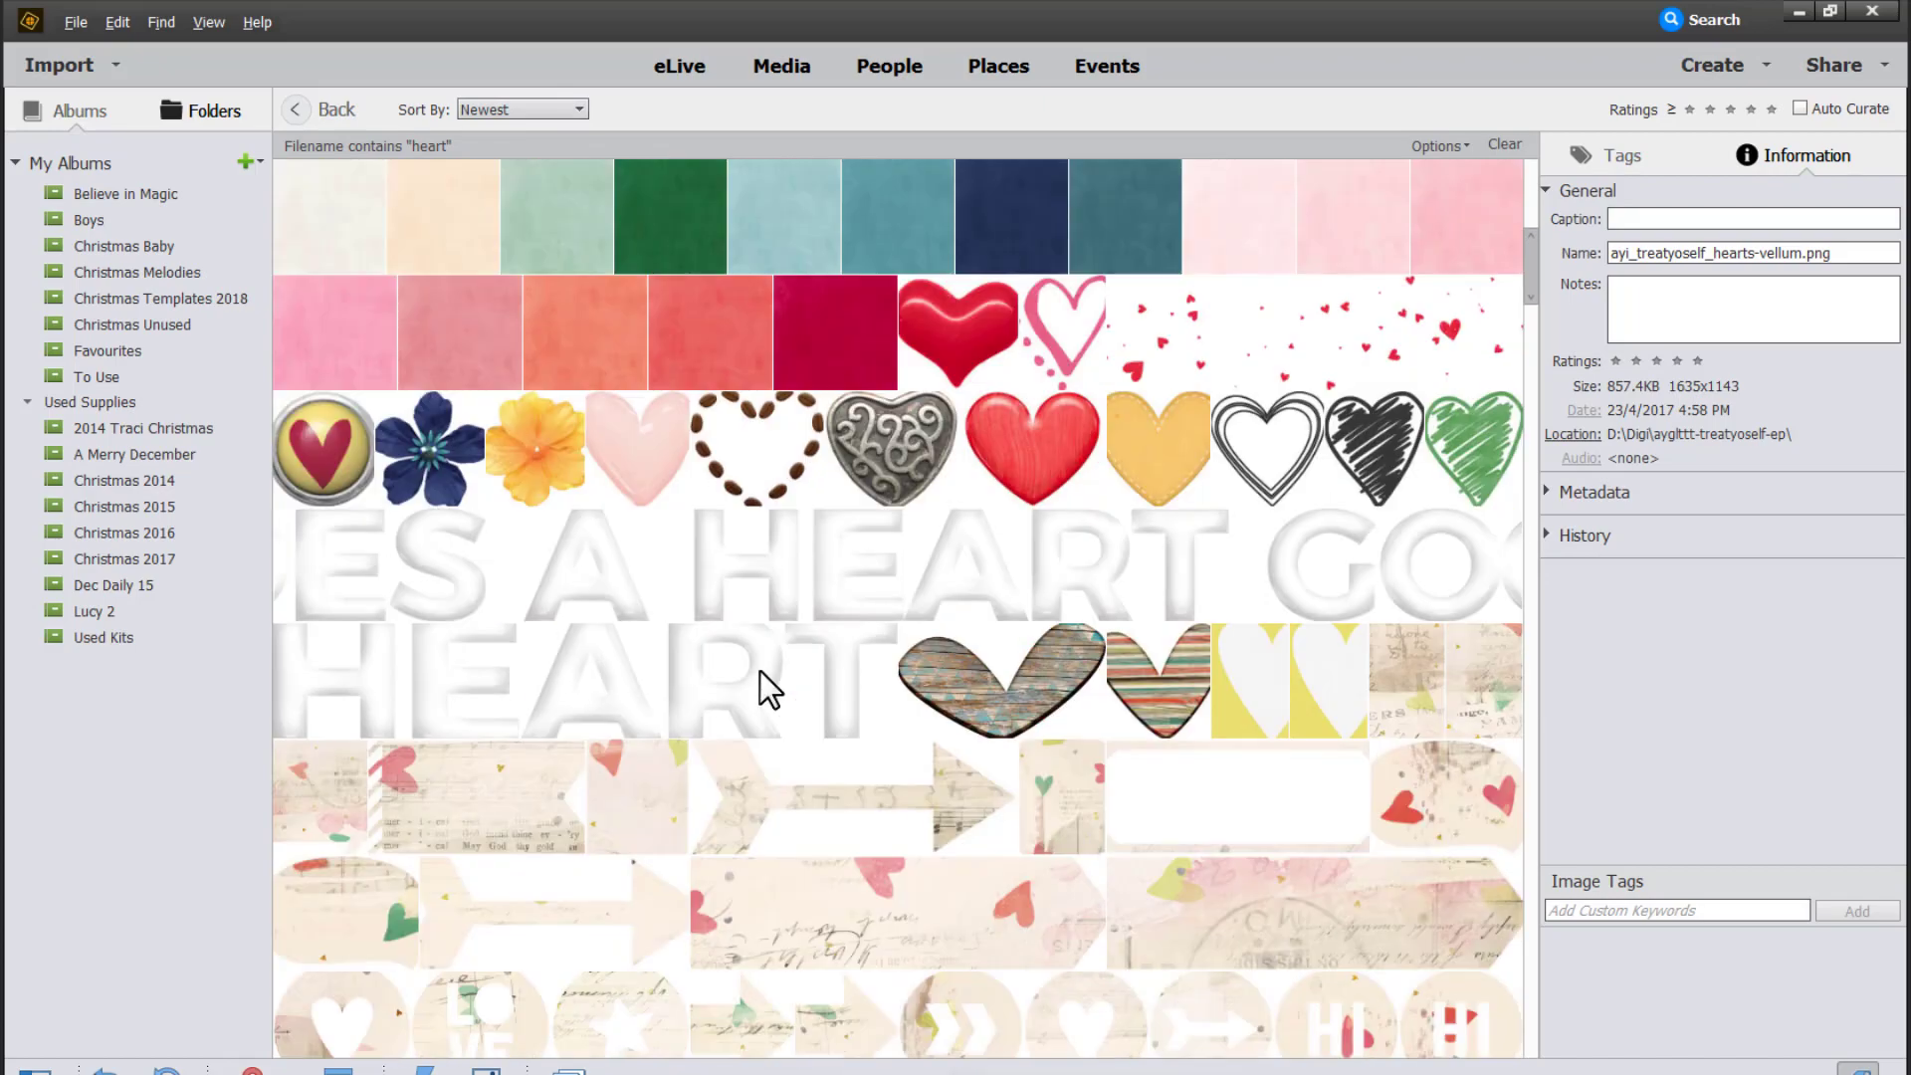
{"action": "scroll", "coordinate": [760, 671], "scroll_direction": "down", "scroll_amount": 10}
{"action": "scroll", "coordinate": [748, 683], "scroll_direction": "down", "scroll_amount": 6}
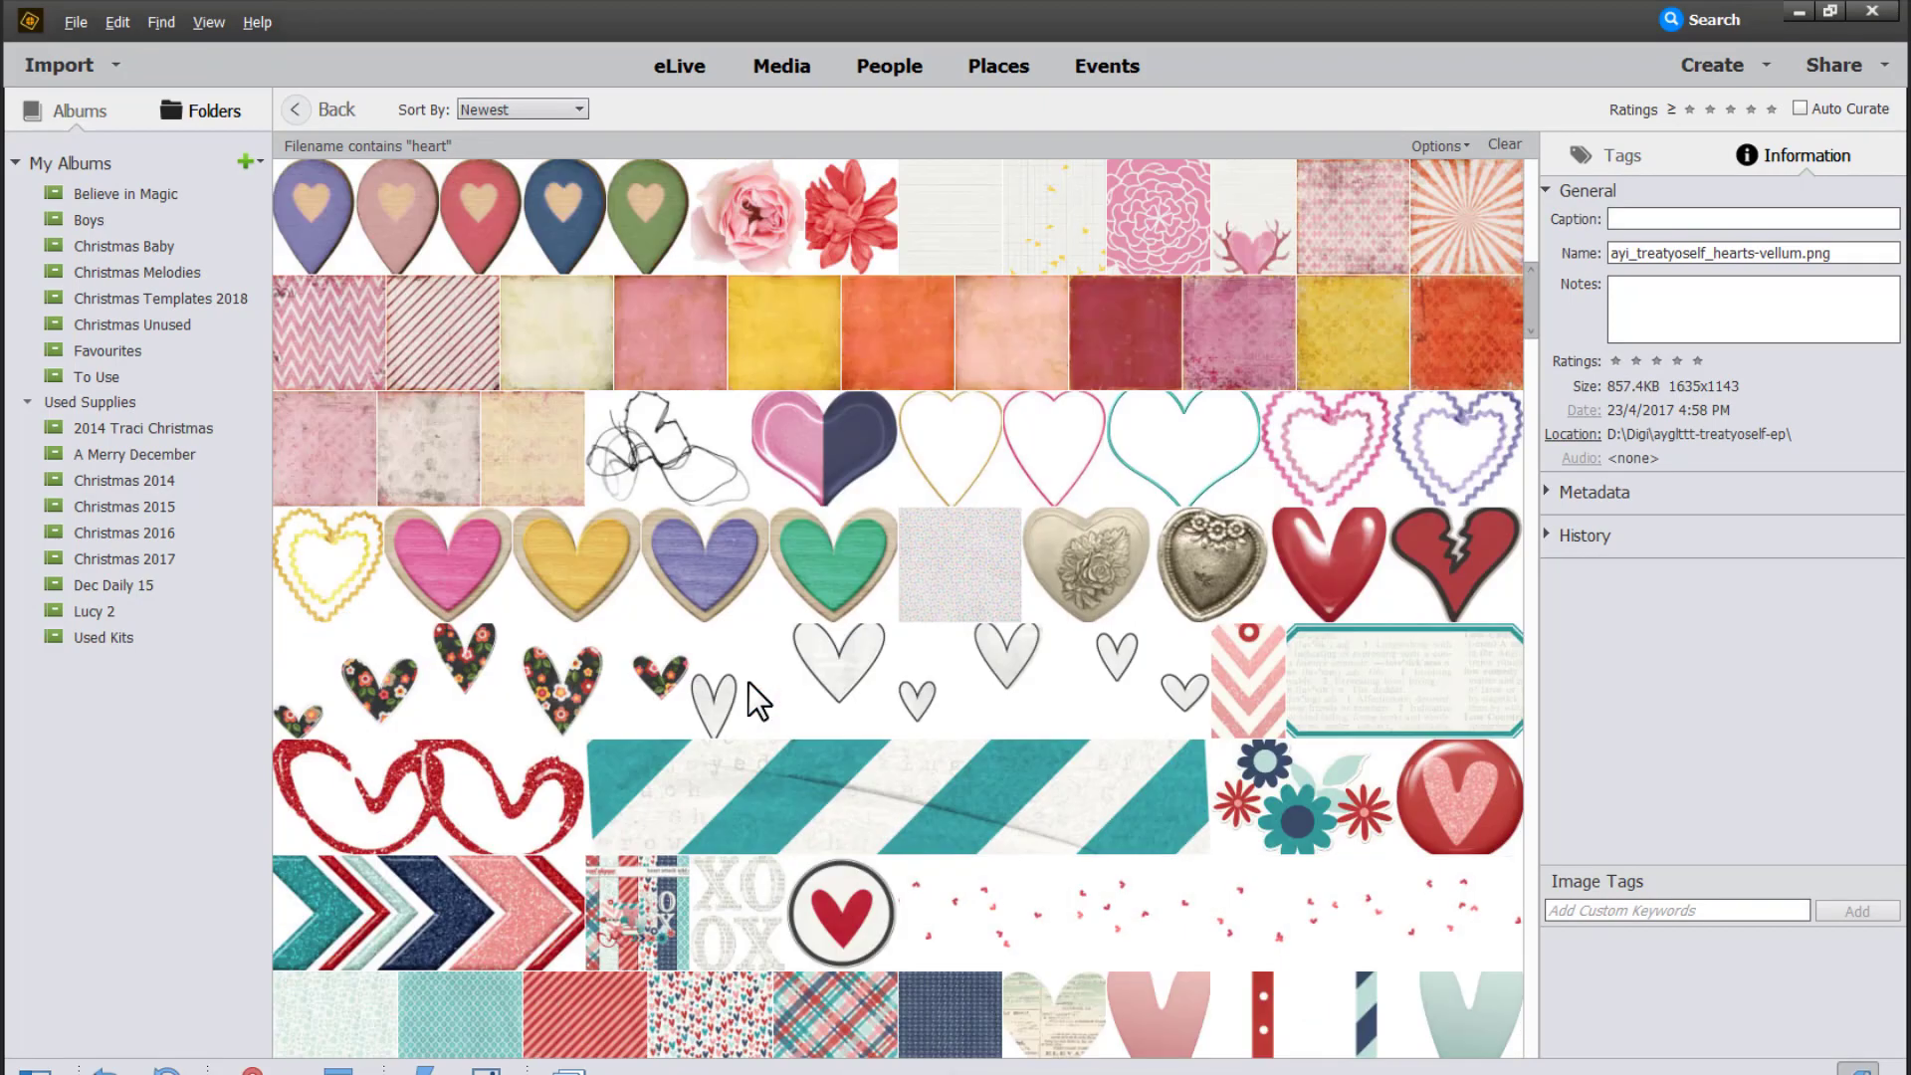
{"action": "left_click", "coordinate": [815, 647]}
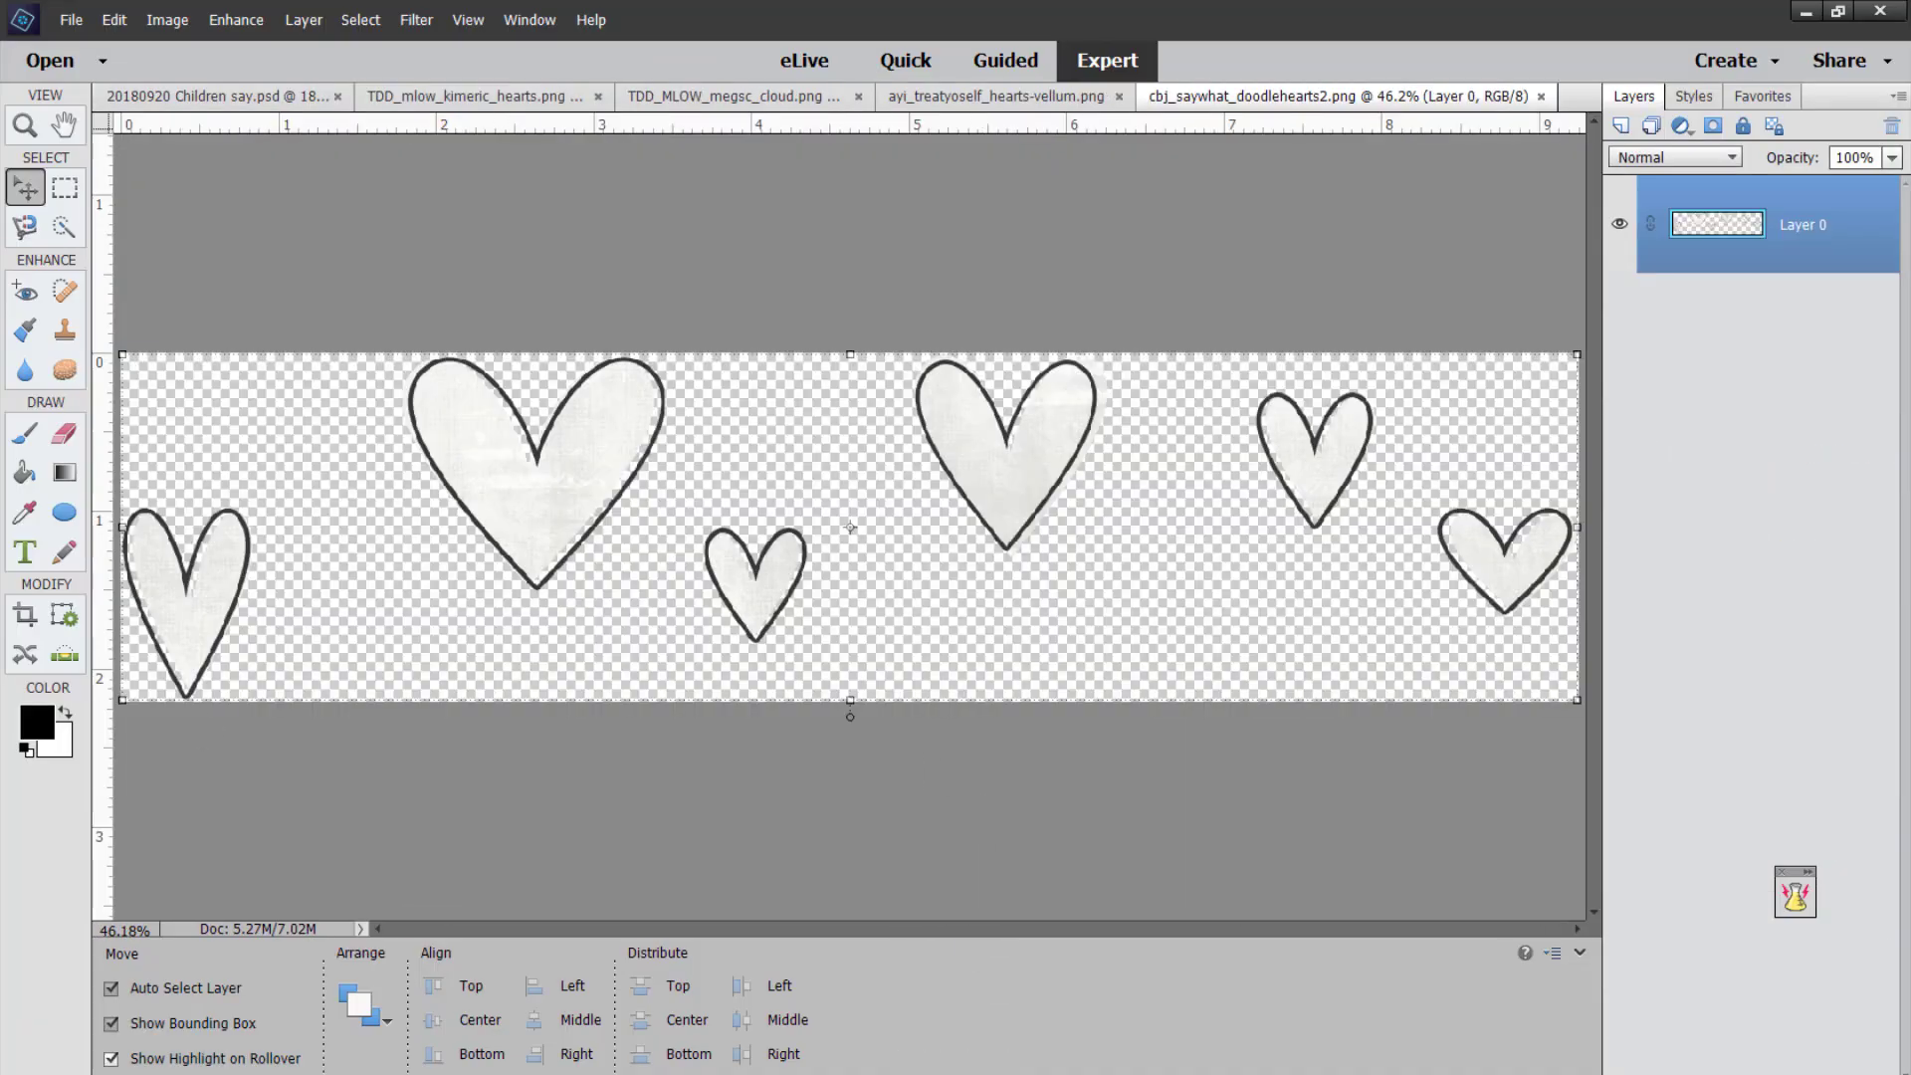
Add the doodle hearts to the "20180920 Children say" page and place them along its bottom edge below the portraits.
{"action": "left_click", "coordinate": [112, 1058]}
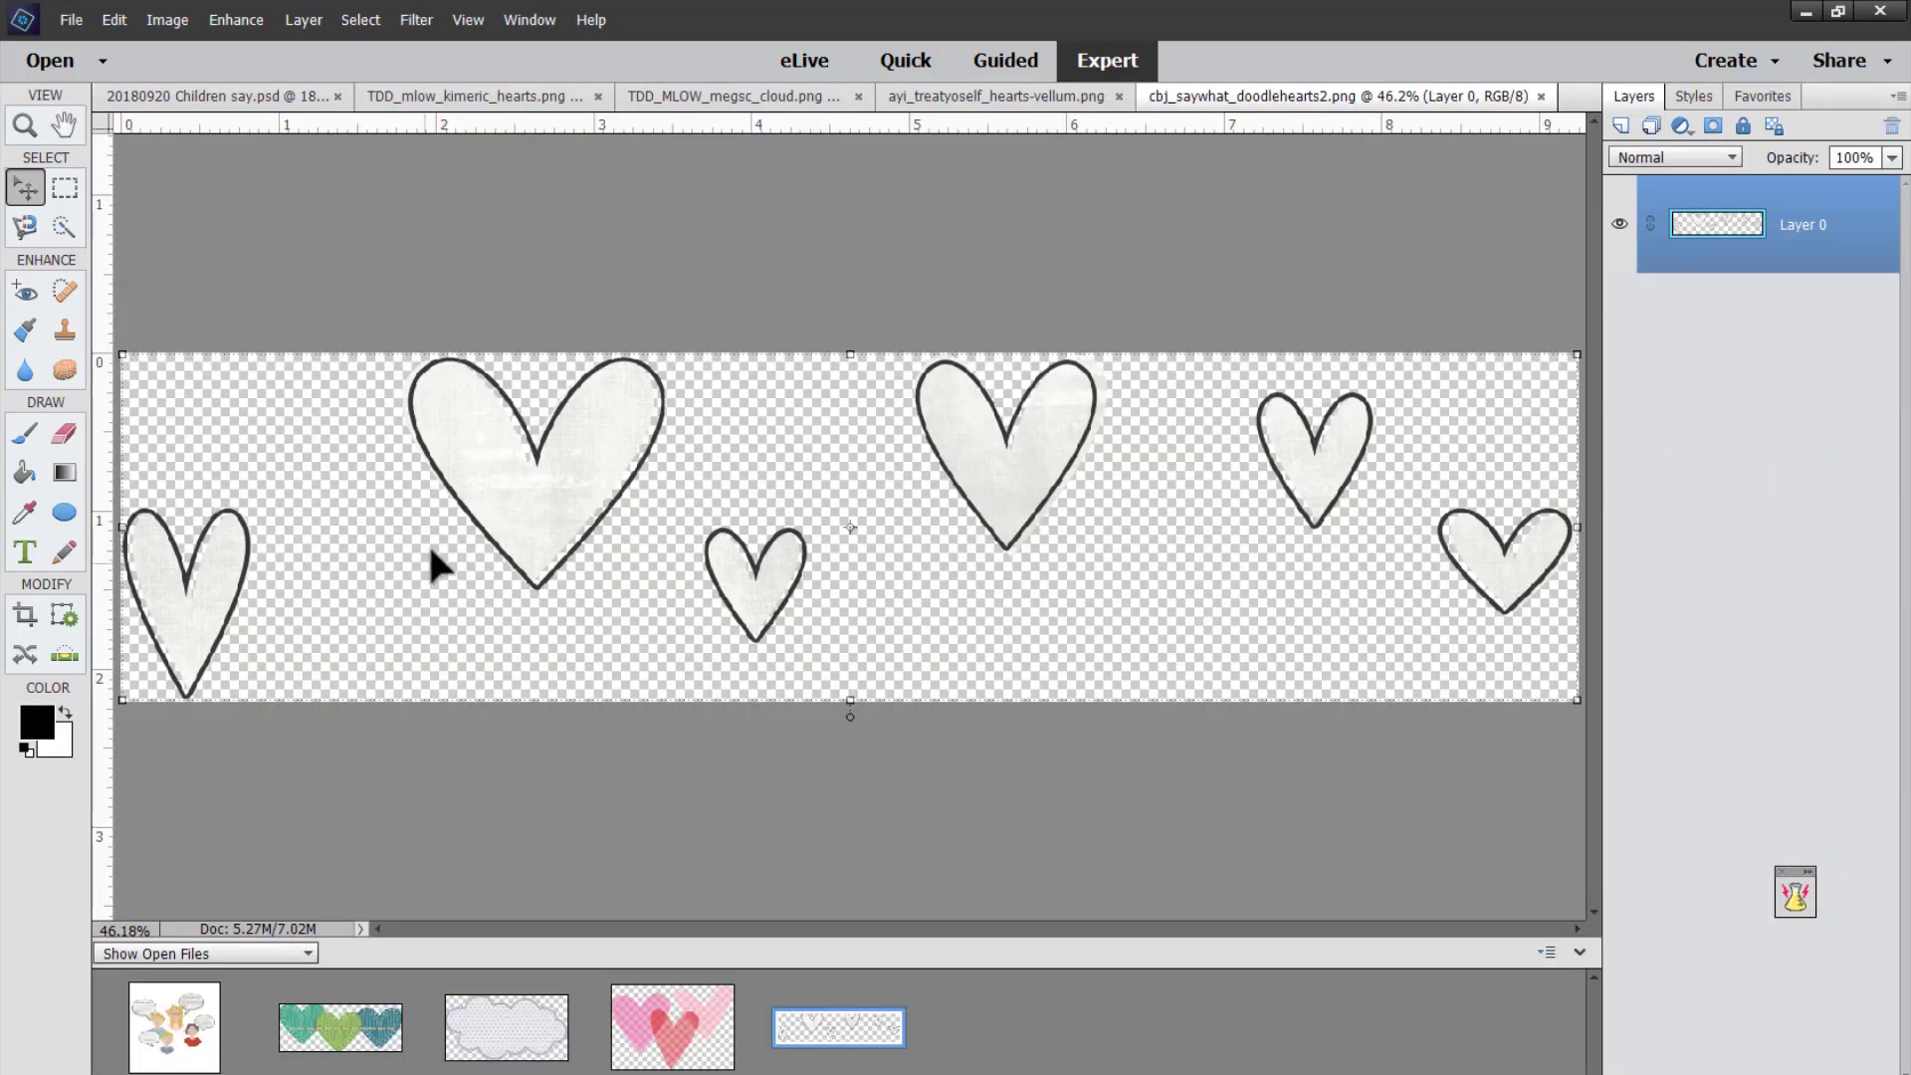
{"action": "left_click_drag", "start_coordinate": [431, 558], "coordinate": [169, 1025]}
{"action": "left_click_drag", "start_coordinate": [718, 640], "coordinate": [497, 826]}
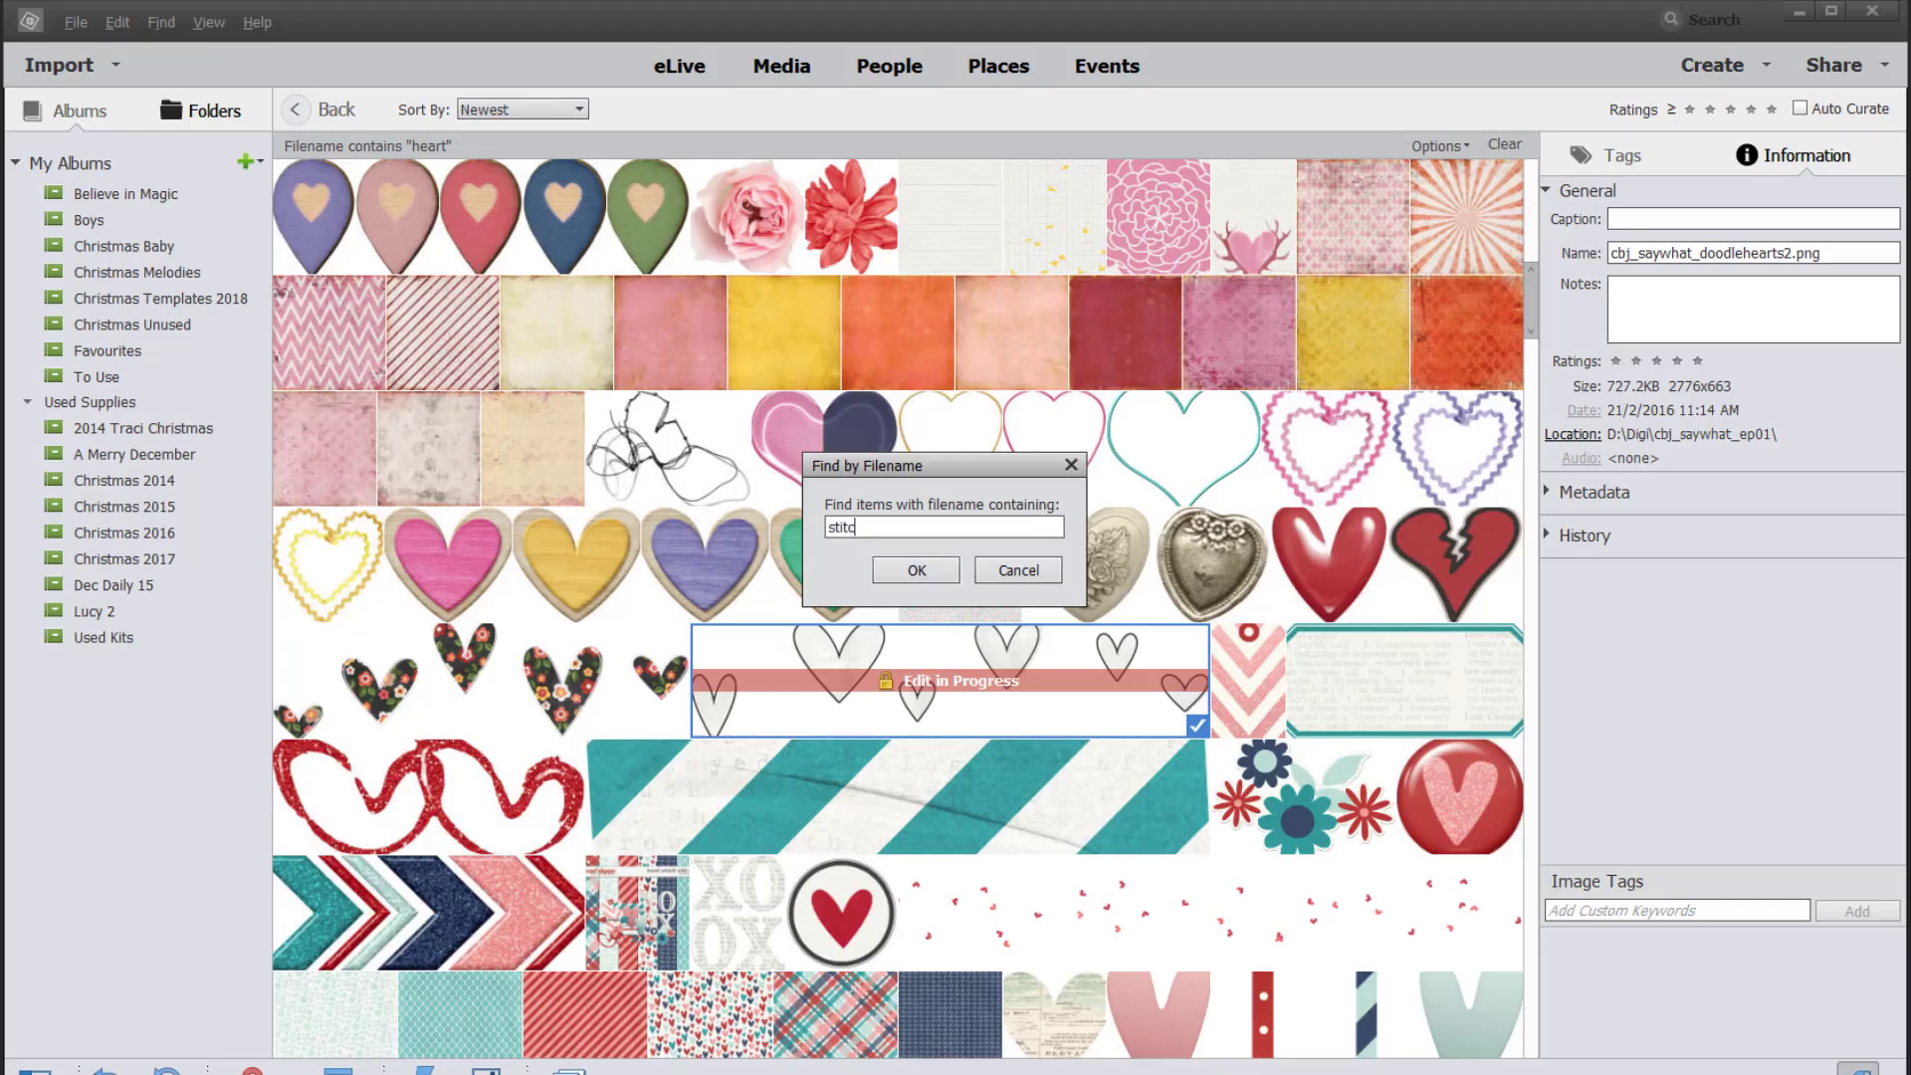
Search the Organizer for filenames containing "stitches" and open the dark wavy stitch line sugarplum_snapshots_stitches1.png for editing.
{"action": "key", "text": "Return"}
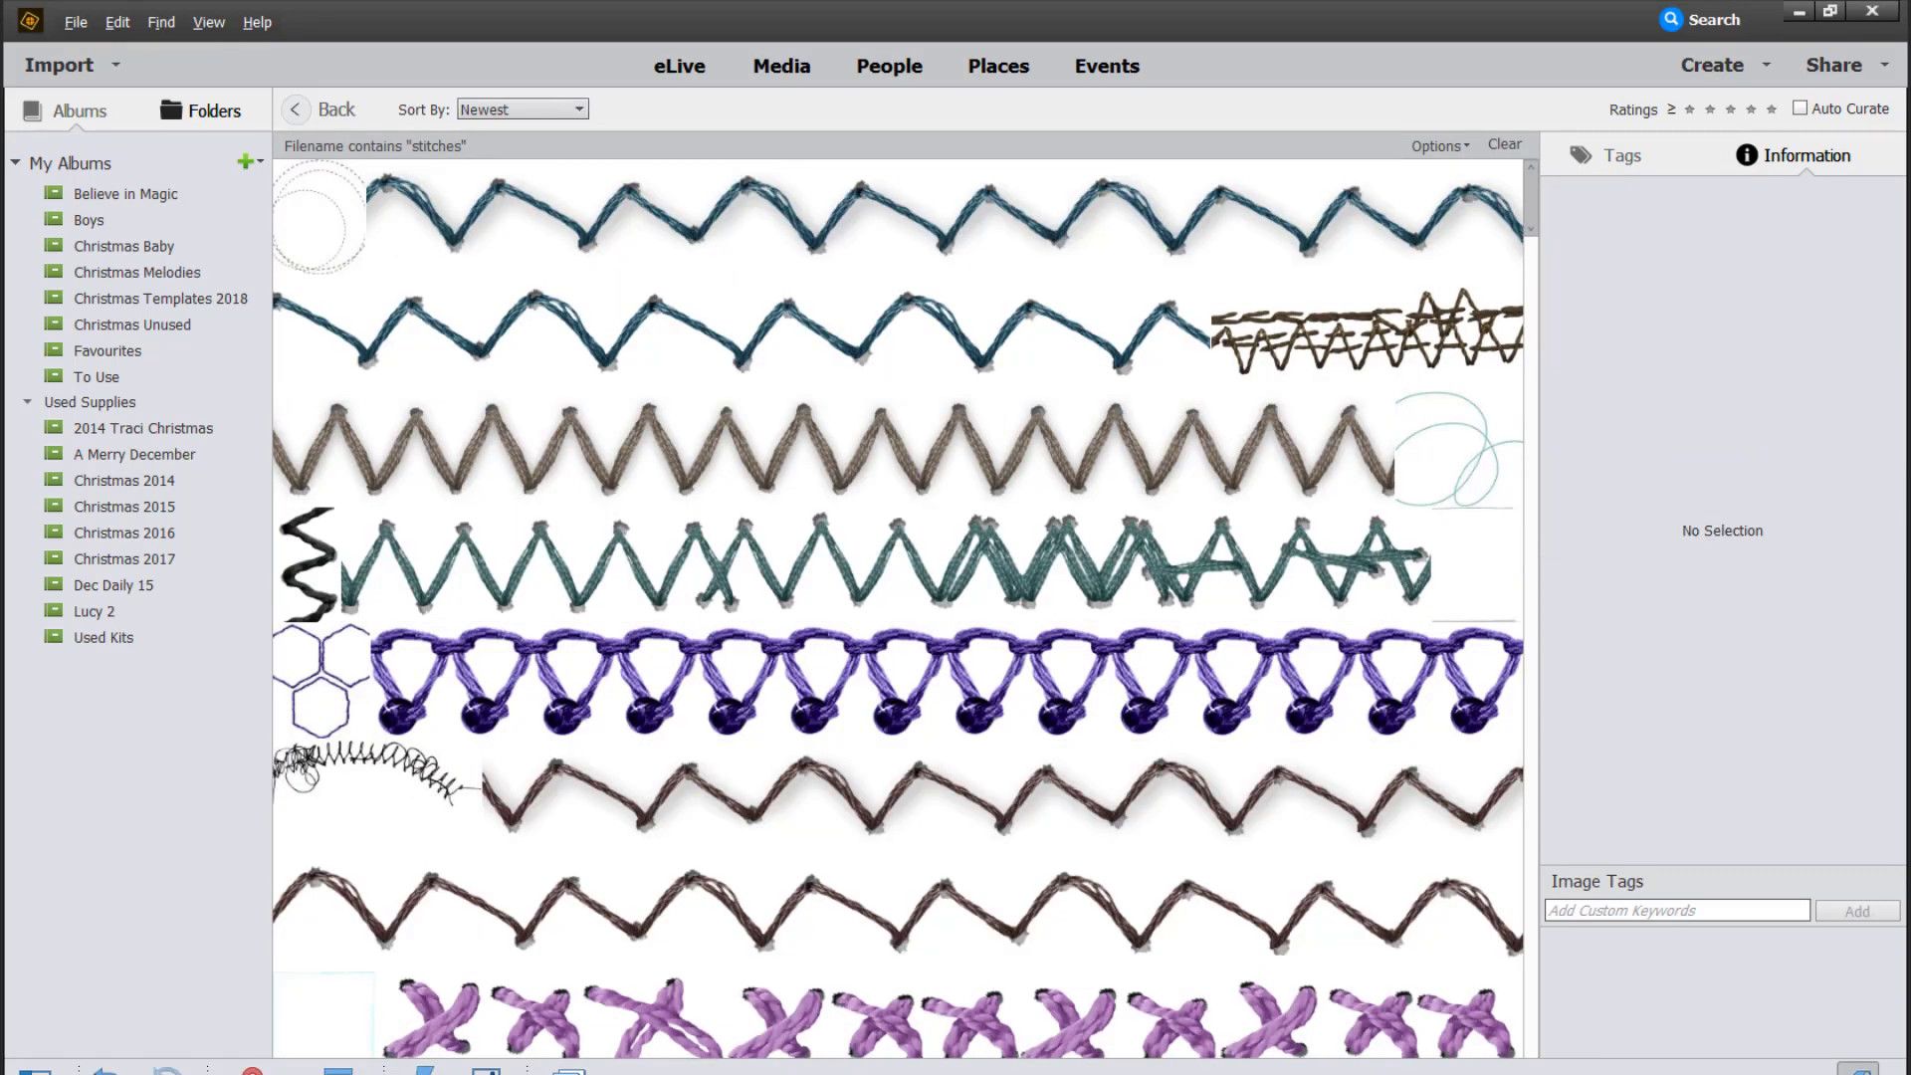
{"action": "scroll", "coordinate": [711, 766], "scroll_direction": "down", "scroll_amount": 12}
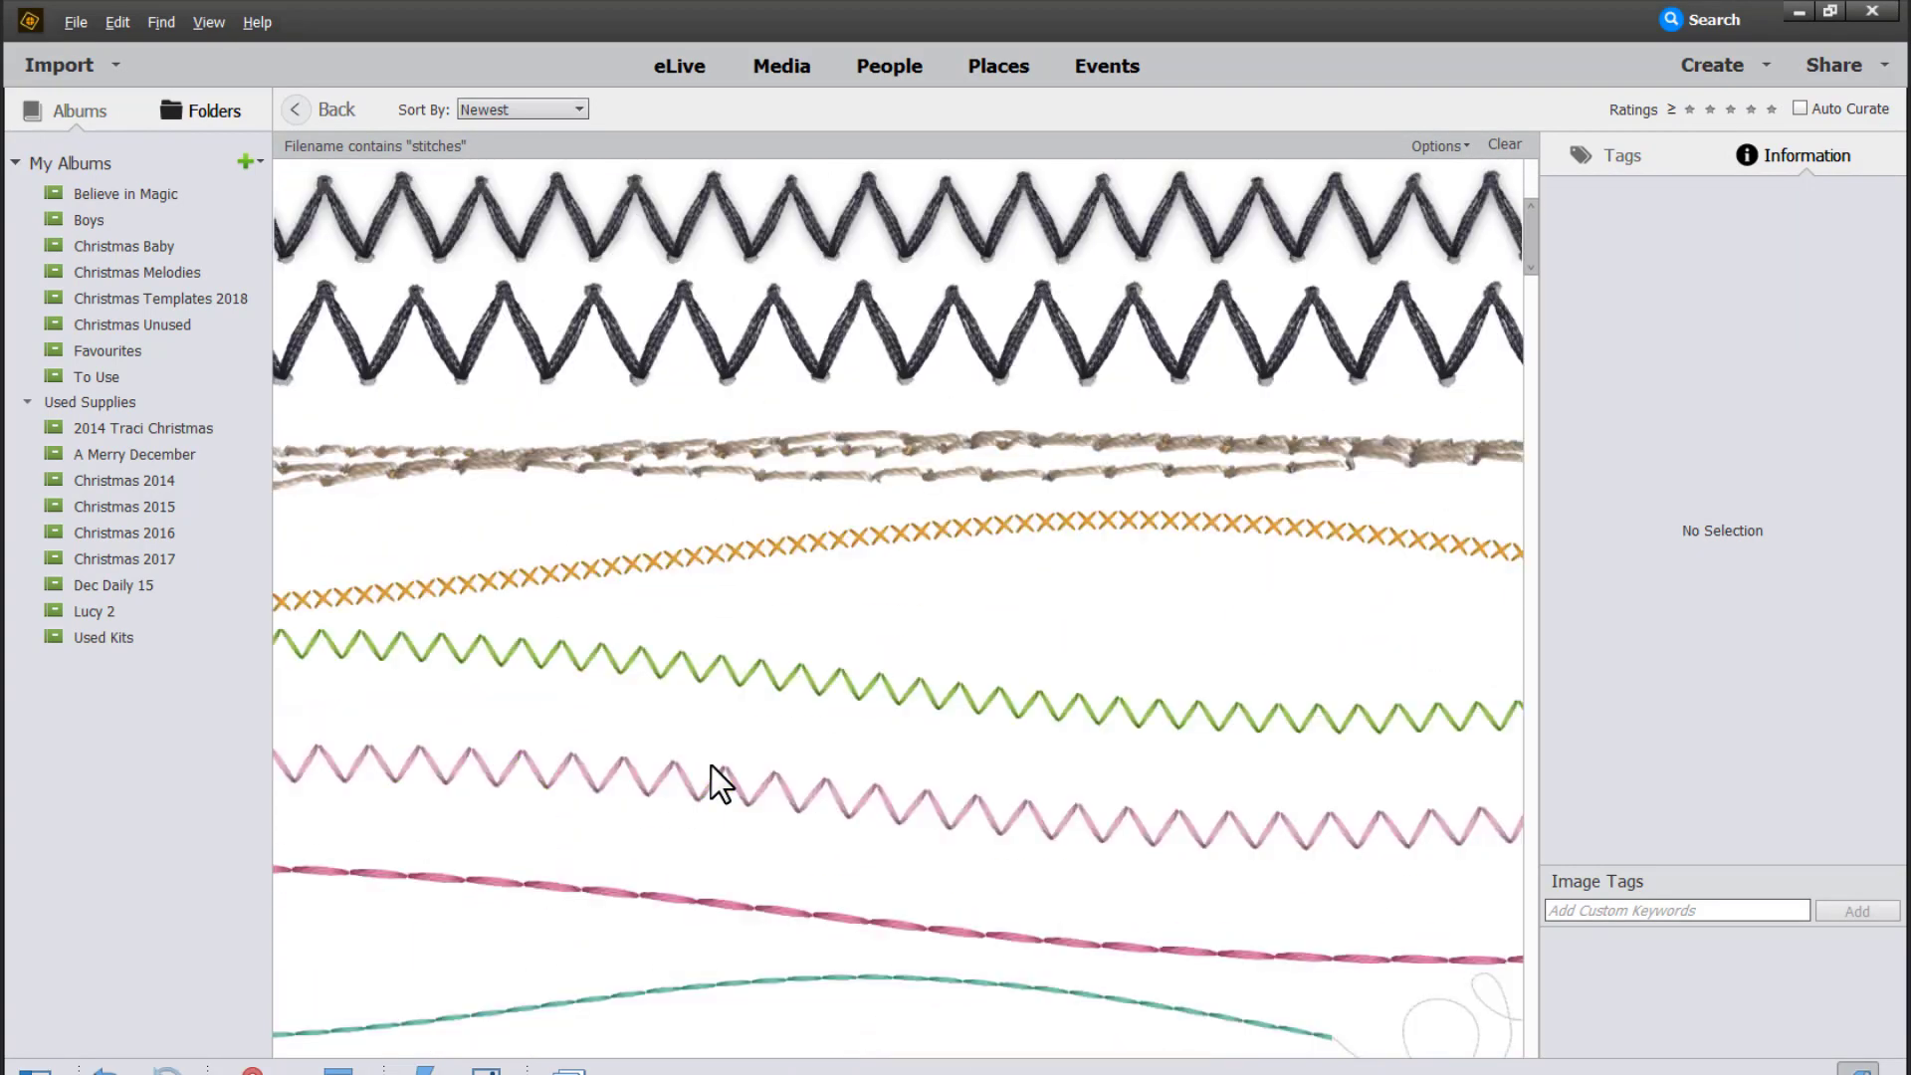
{"action": "scroll", "coordinate": [710, 781], "scroll_direction": "down", "scroll_amount": 6}
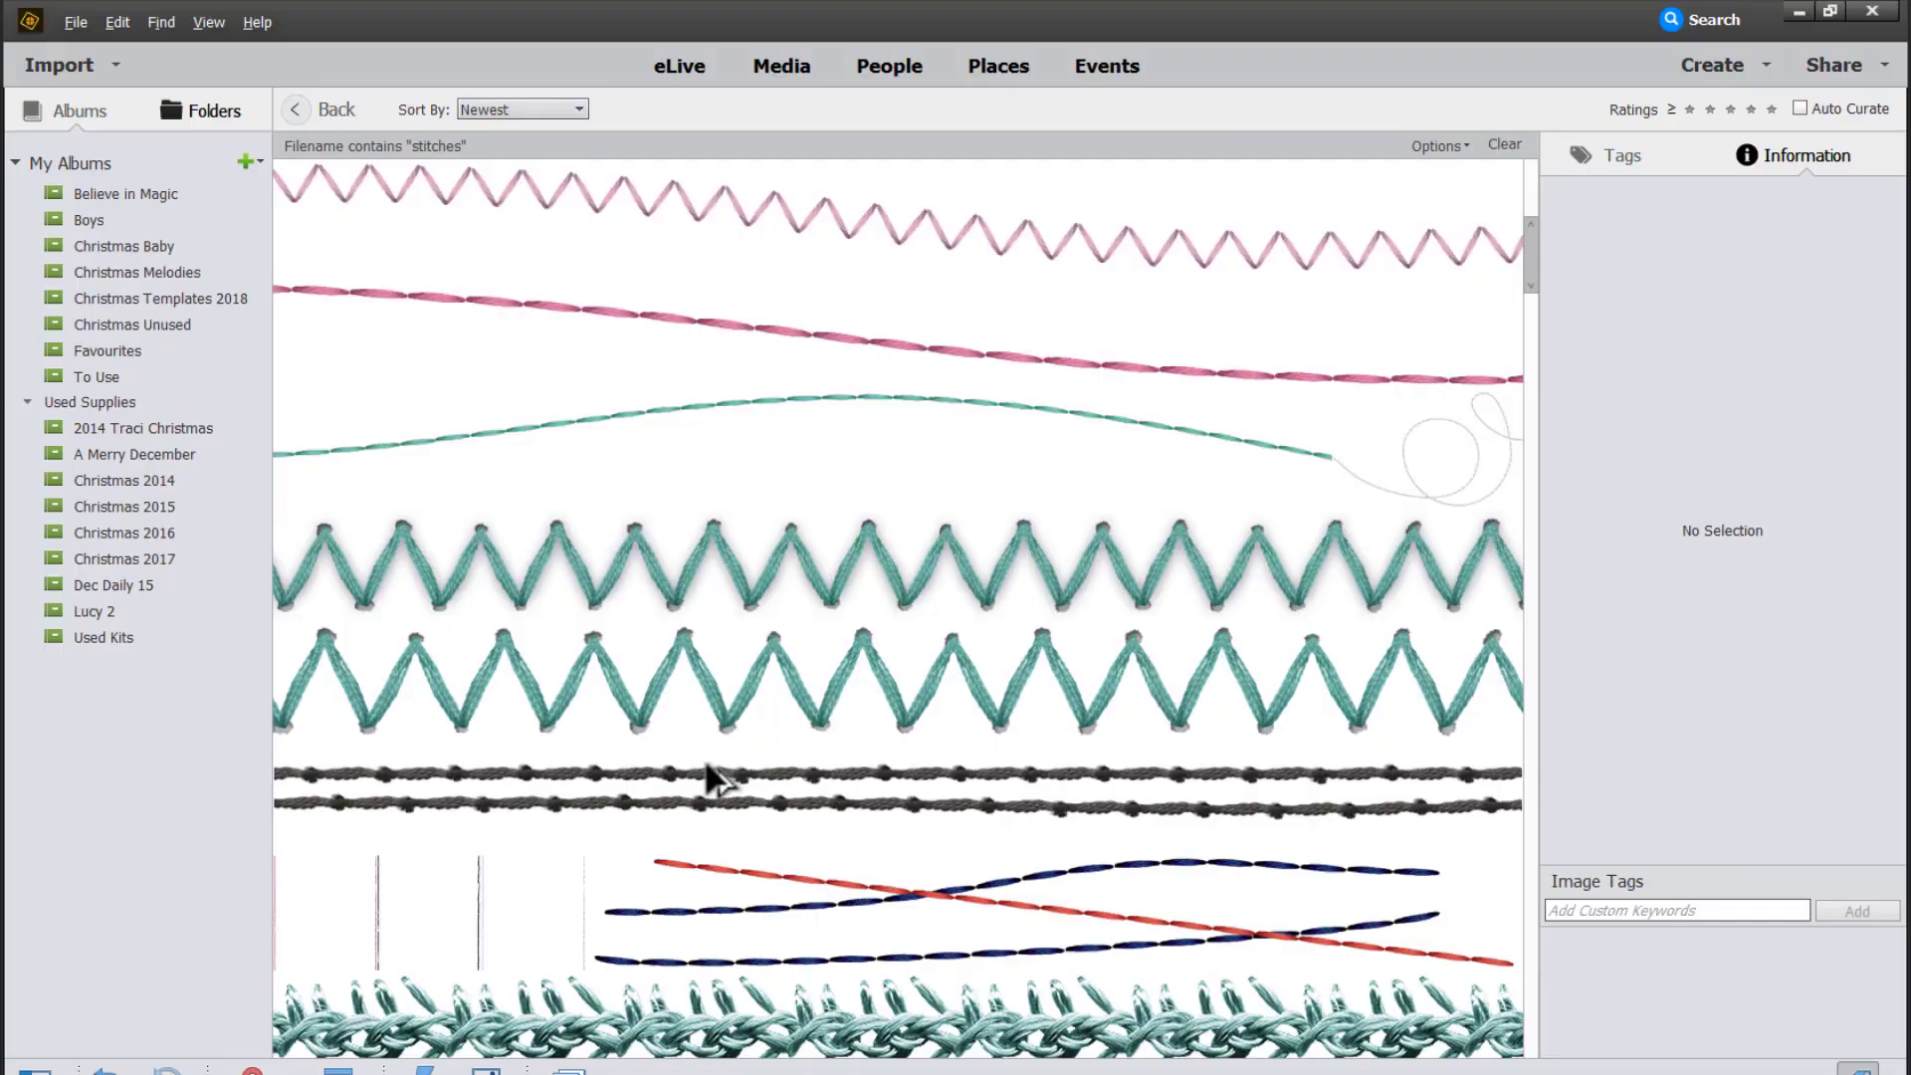
{"action": "scroll", "coordinate": [905, 716], "scroll_direction": "down", "scroll_amount": 2}
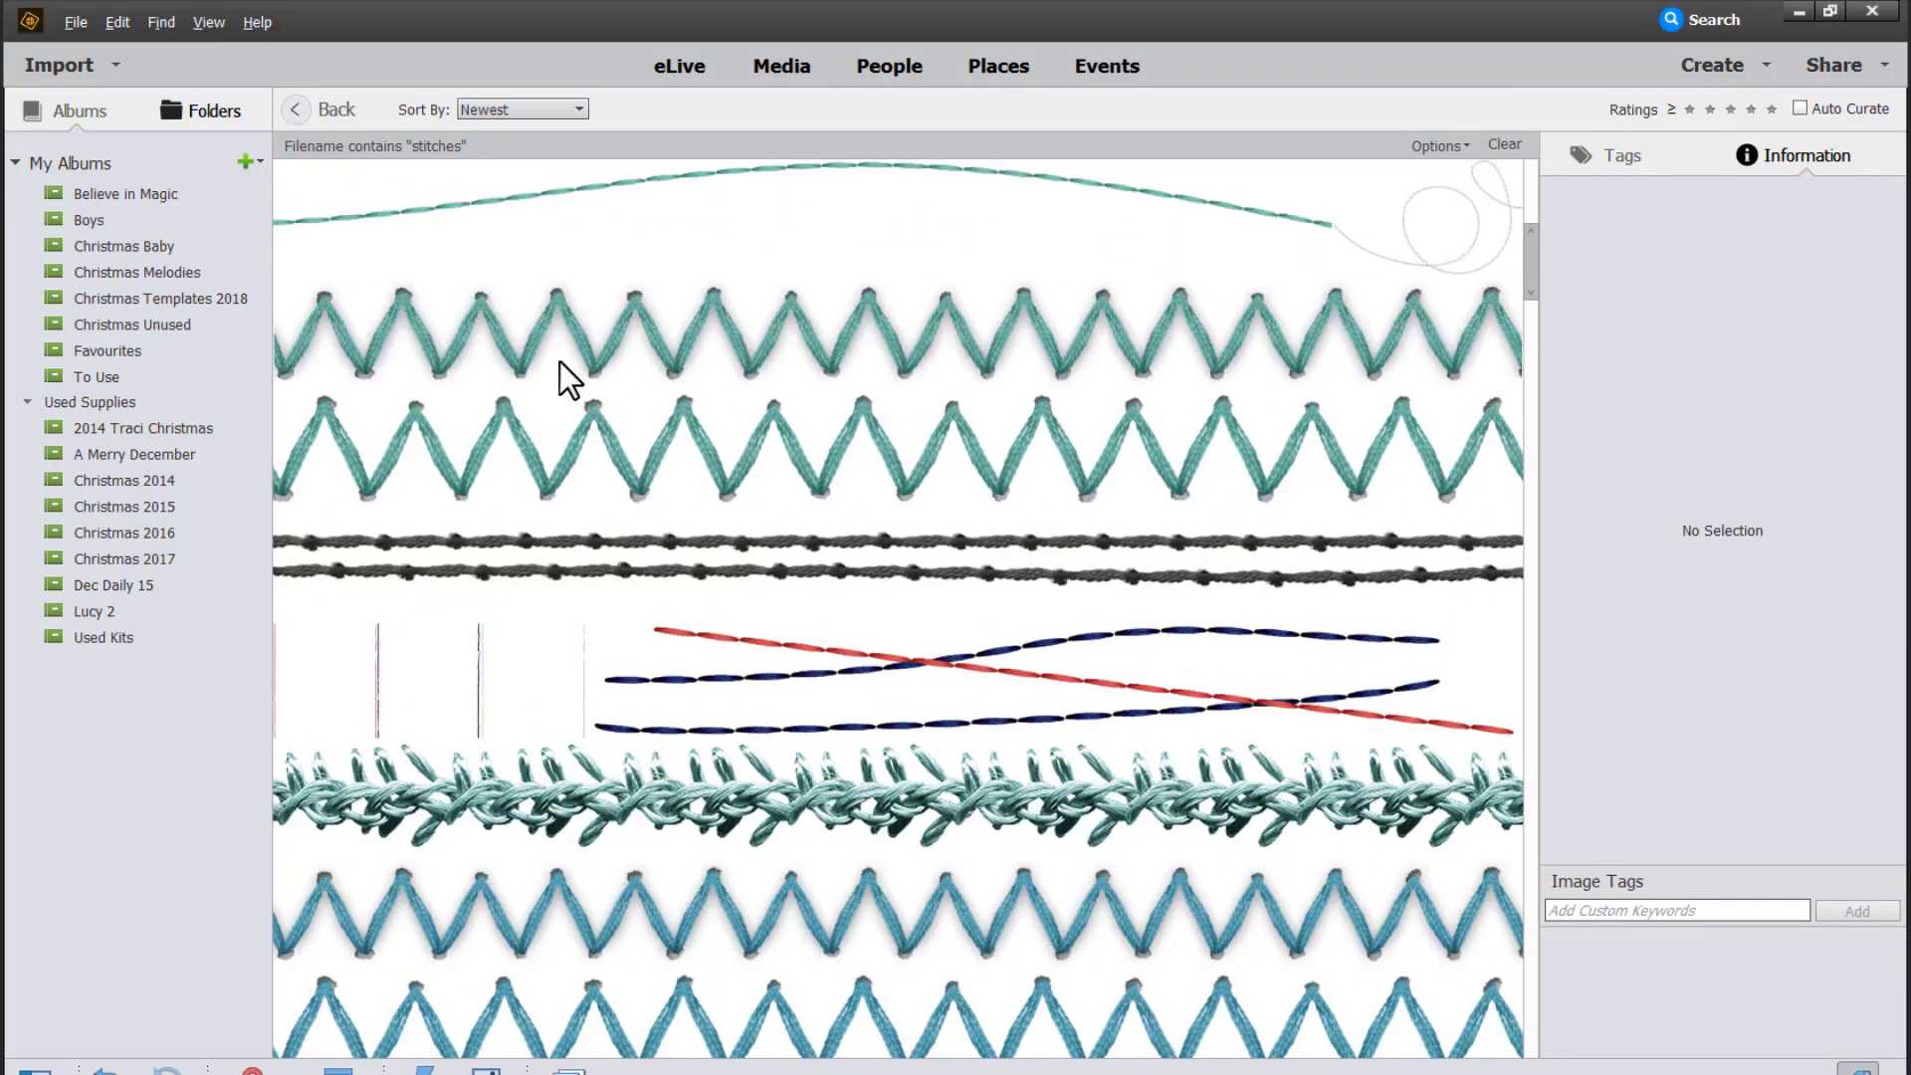
{"action": "scroll", "coordinate": [559, 362], "scroll_direction": "down", "scroll_amount": 6}
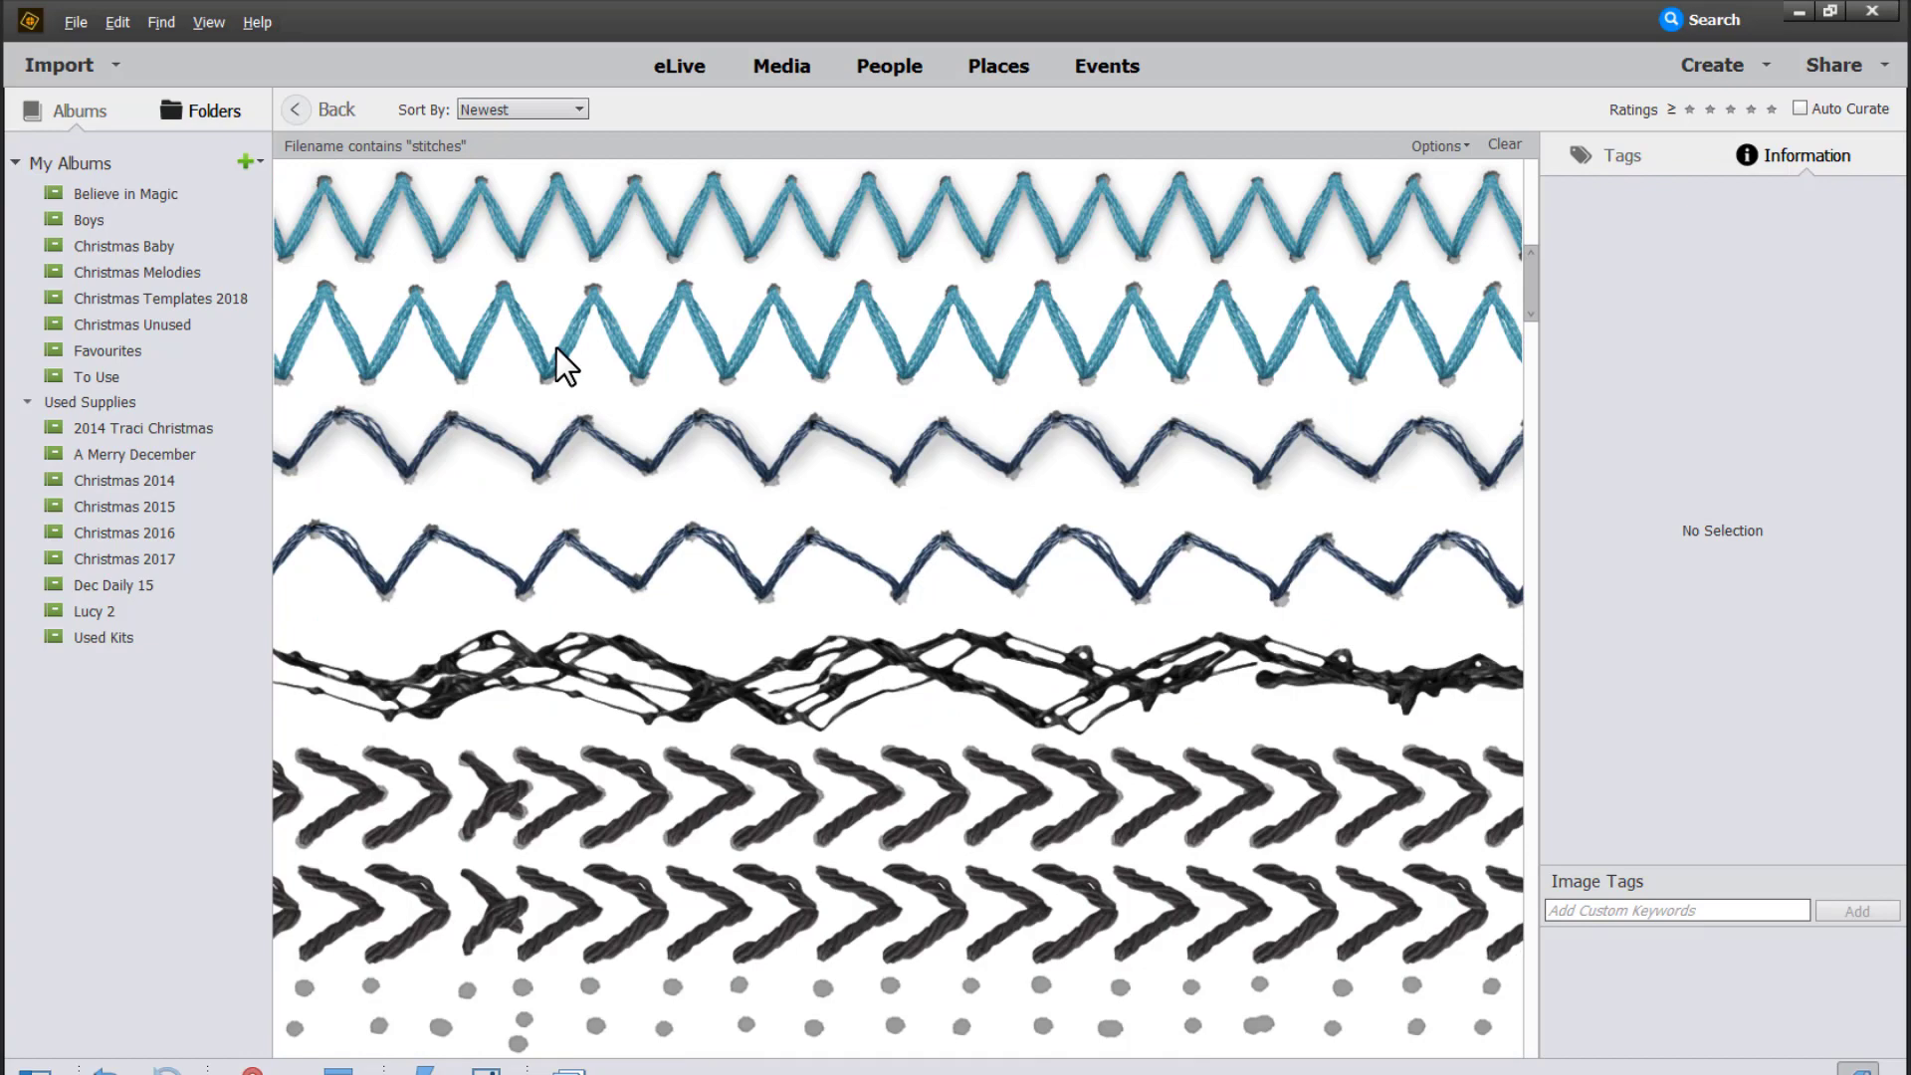
{"action": "scroll", "coordinate": [631, 457], "scroll_direction": "down", "scroll_amount": 7}
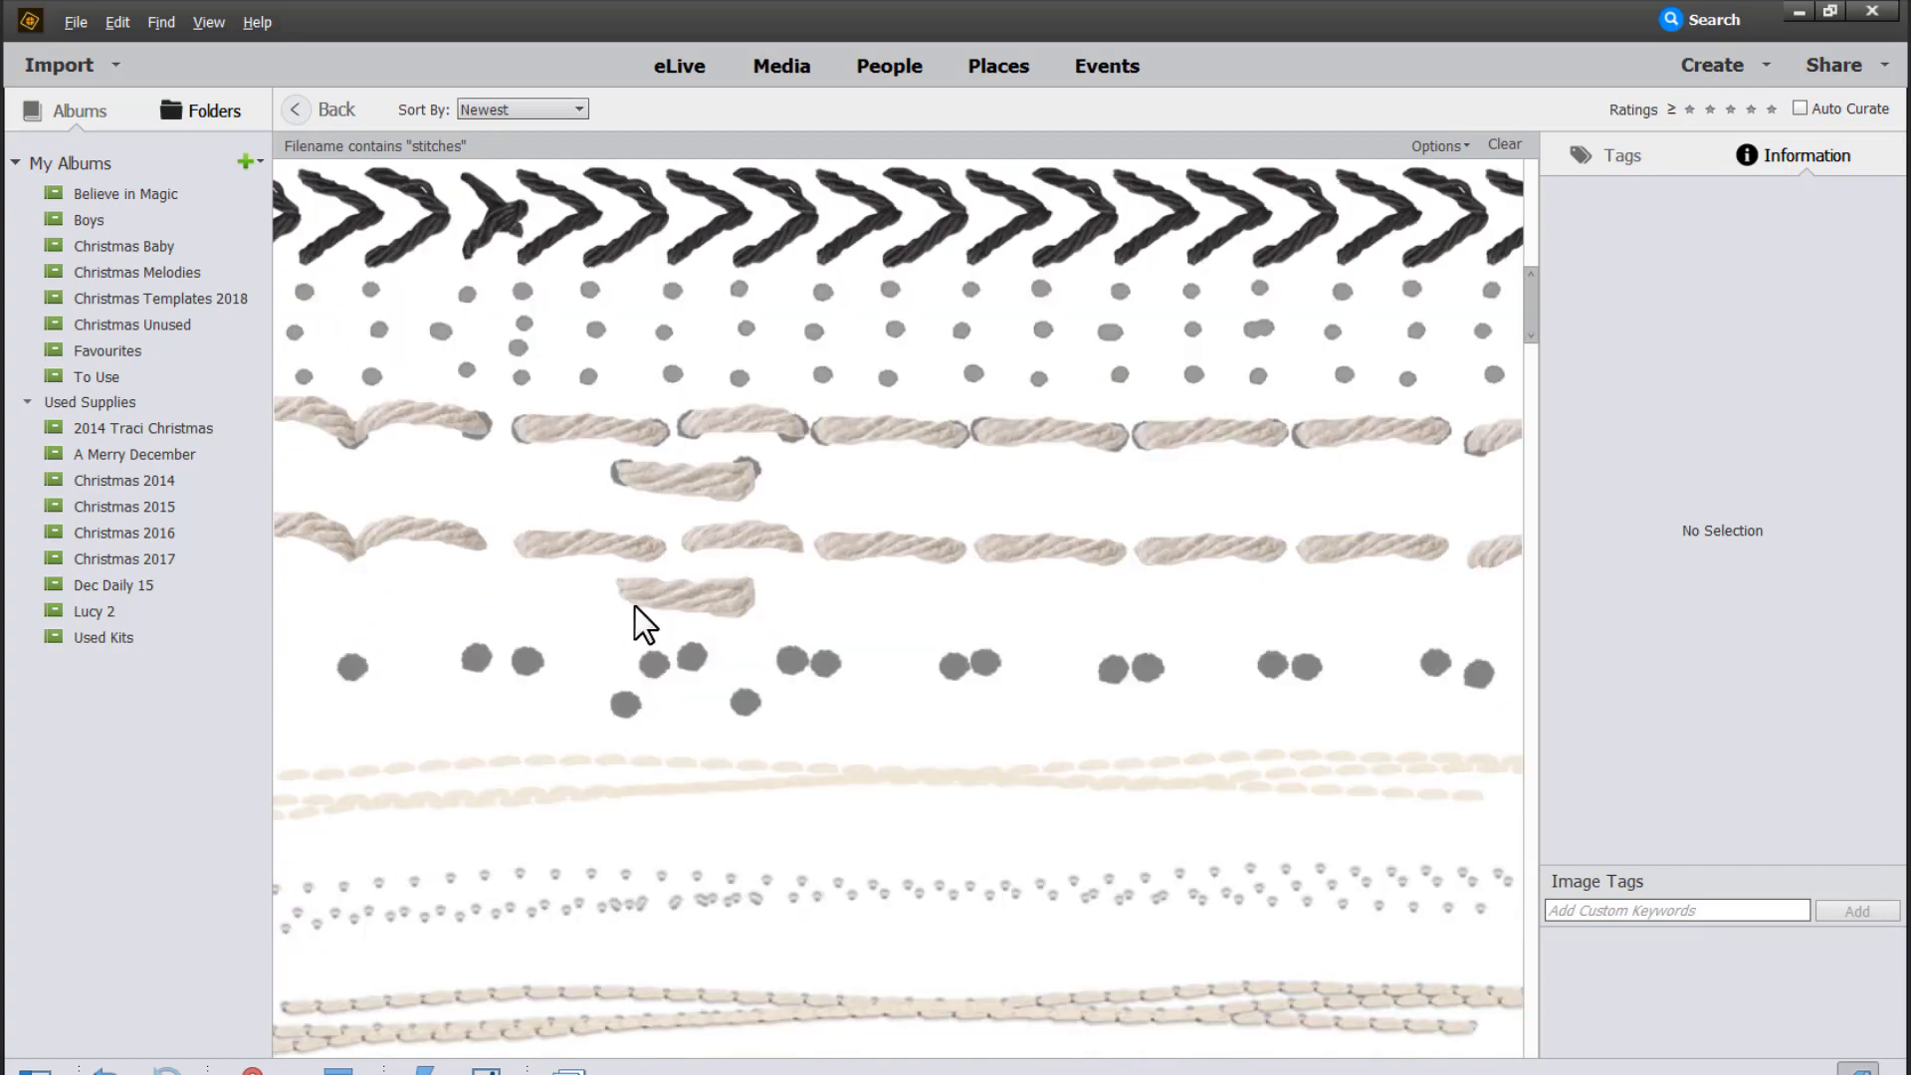
{"action": "scroll", "coordinate": [576, 636], "scroll_direction": "down", "scroll_amount": 2}
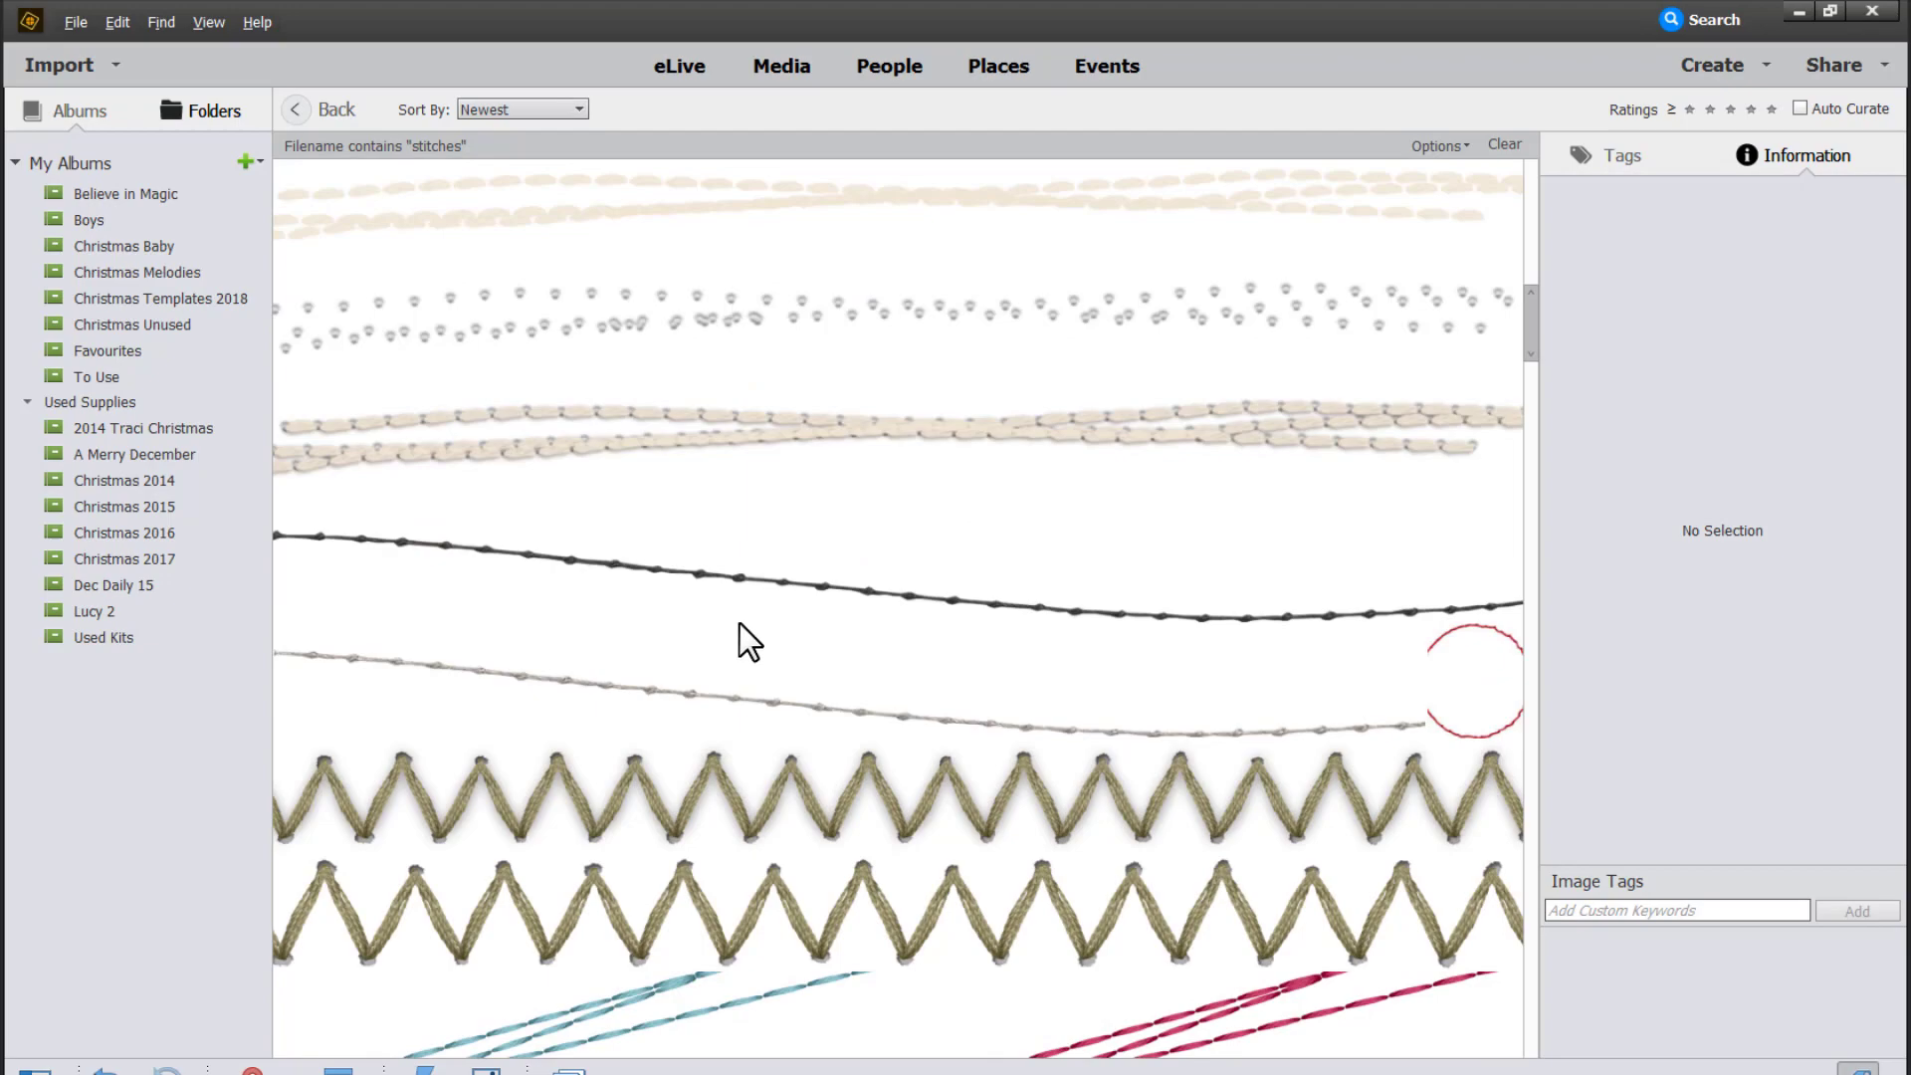
{"action": "left_click", "coordinate": [753, 575]}
{"action": "key", "text": "ctrl+i"}
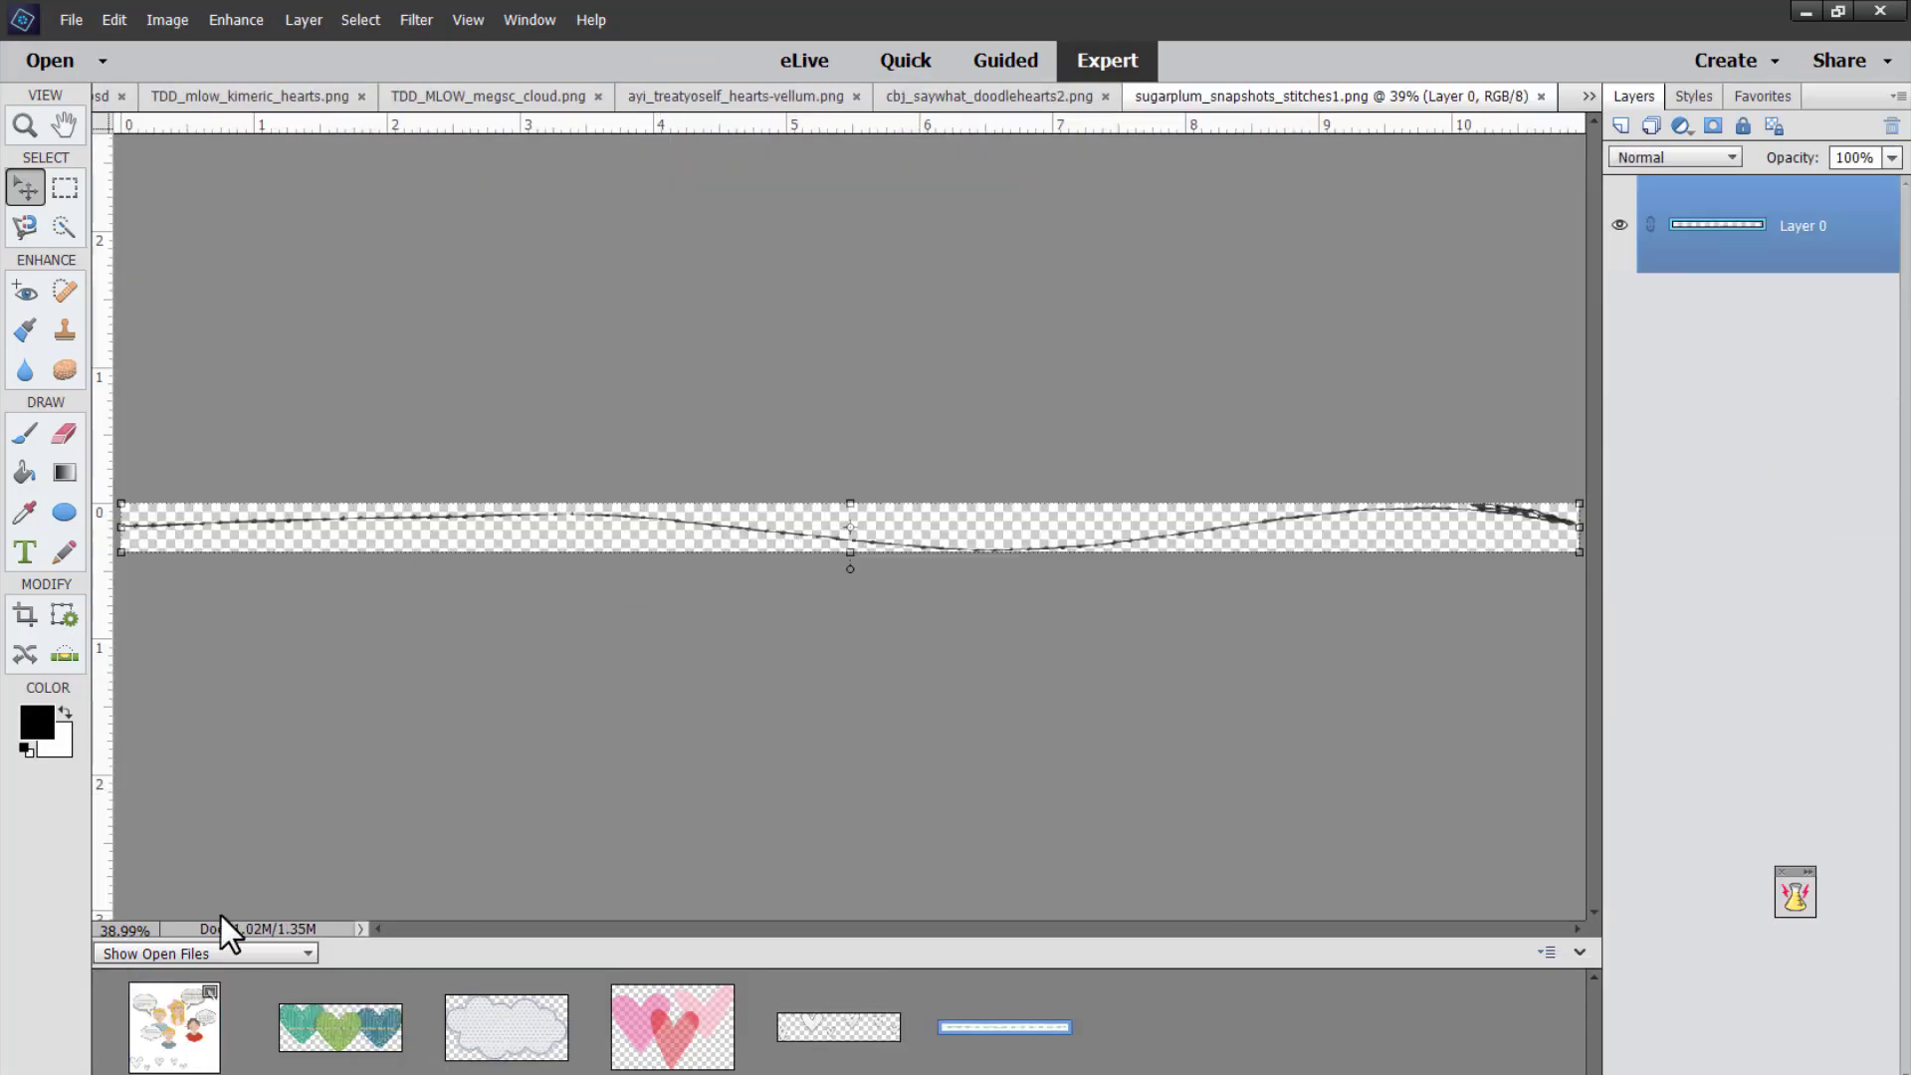
Add the stitch line to the scrapbook page, bring it to the front and lay it across the lower doodle hearts.
{"action": "left_click_drag", "start_coordinate": [528, 511], "coordinate": [183, 1037]}
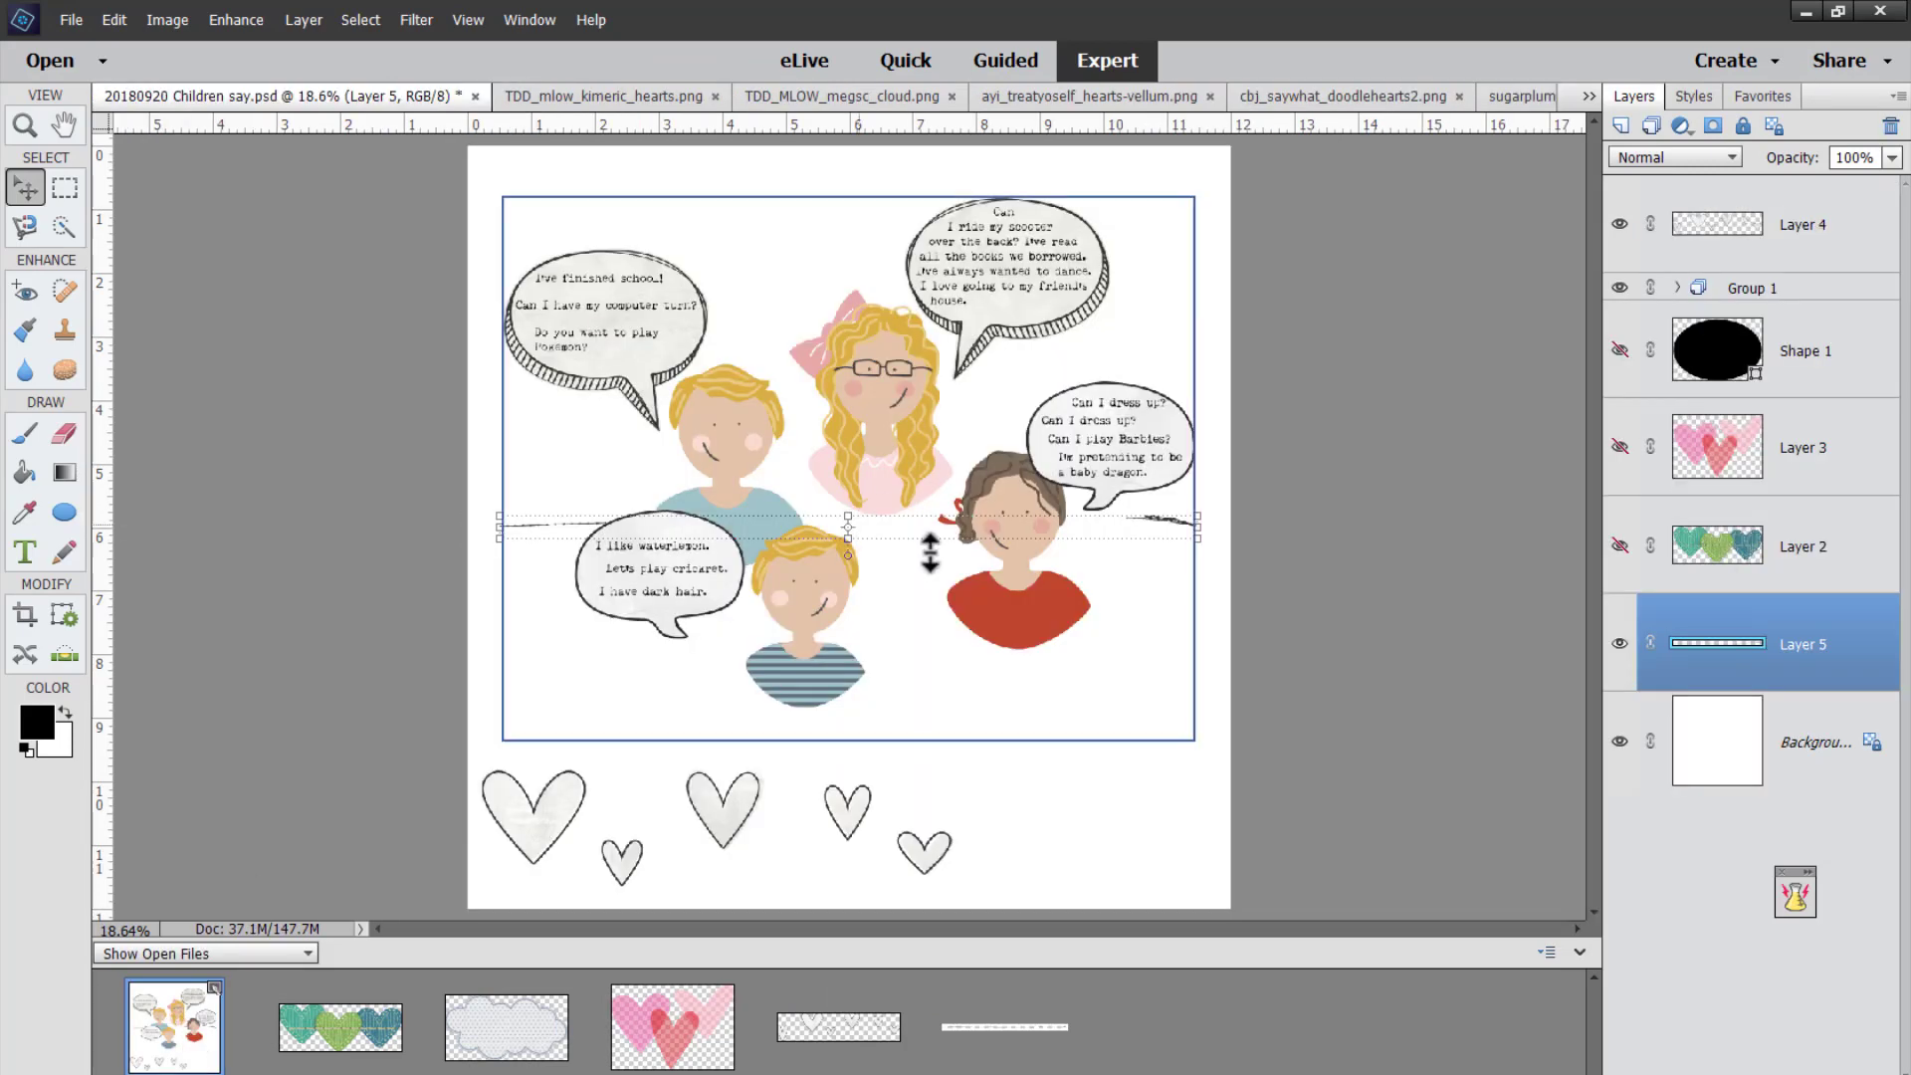
{"action": "key", "text": "ctrl+shift+bracketright"}
{"action": "left_click_drag", "start_coordinate": [1170, 539], "coordinate": [936, 848]}
{"action": "left_click", "coordinate": [1284, 507]}
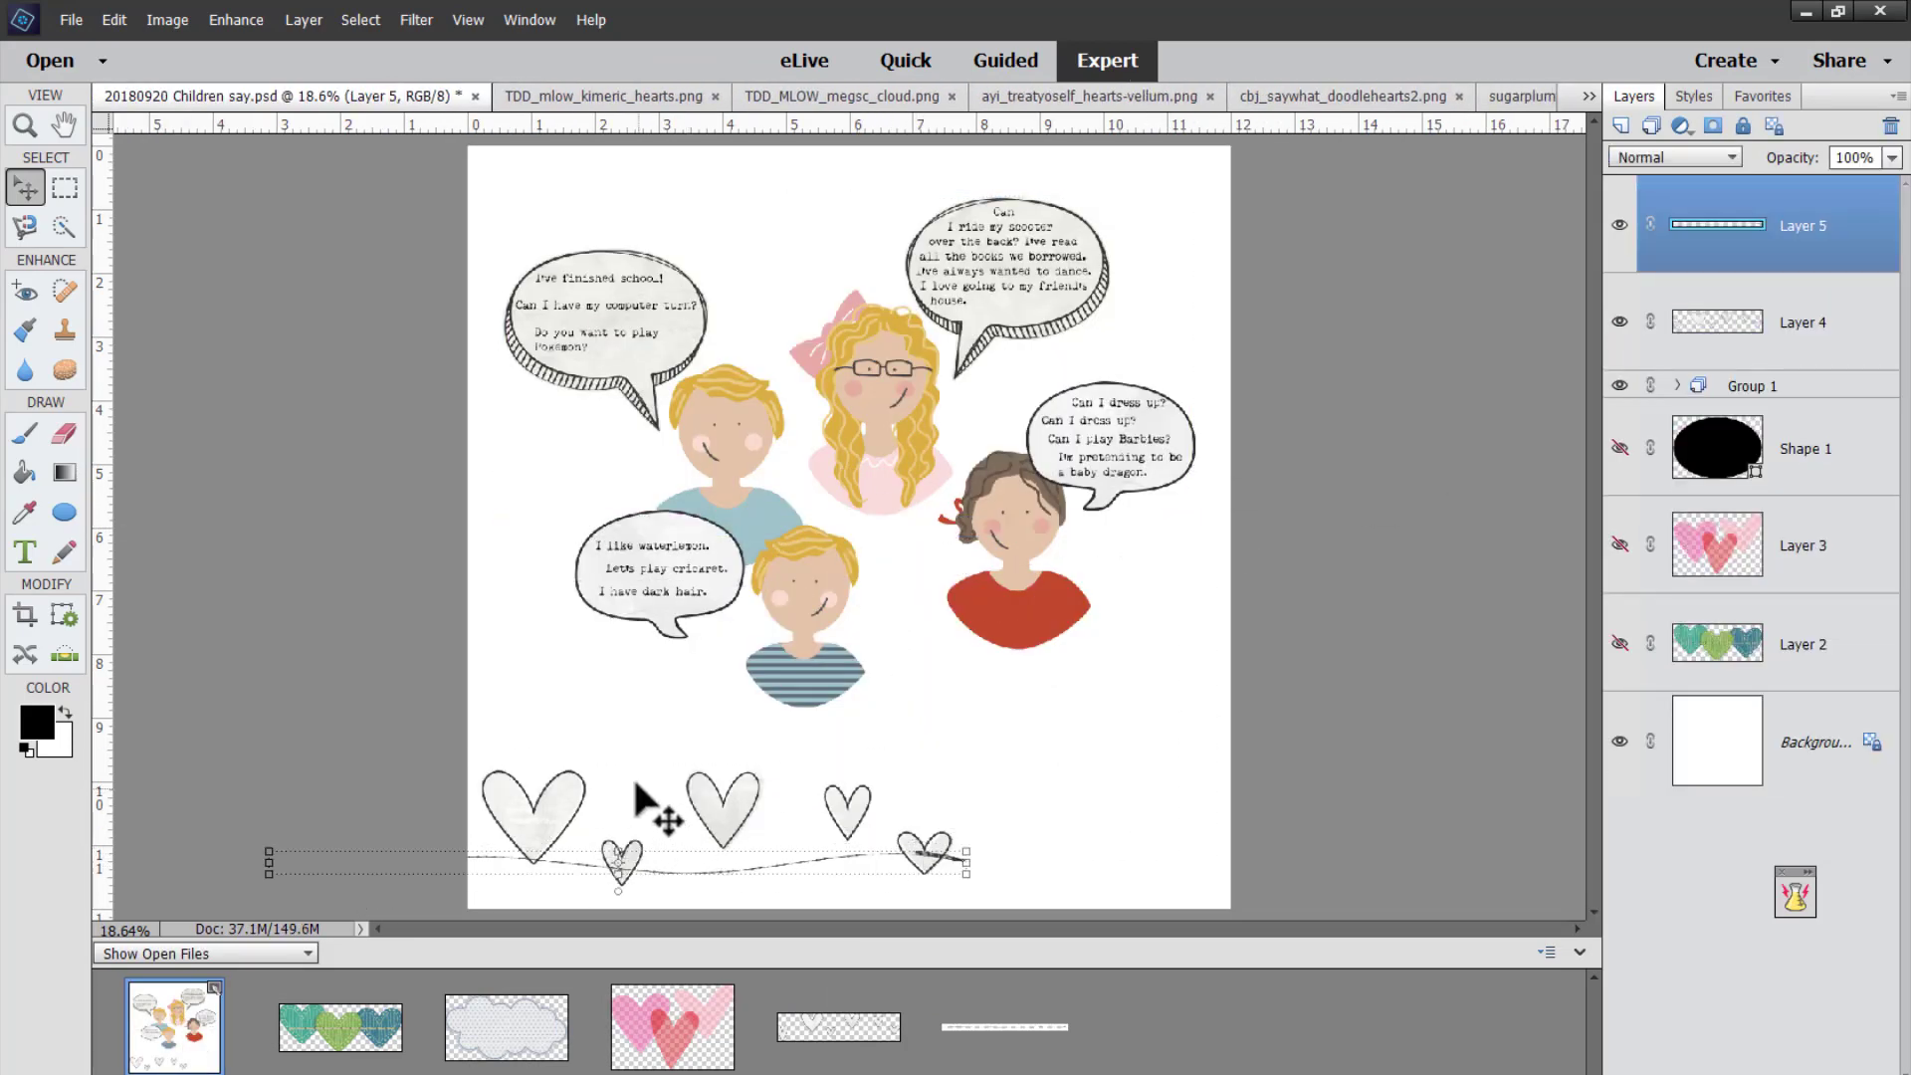
Duplicate the stitch line and place the copy slightly higher, with its knotted end on the middle large heart.
{"action": "key", "text": "ctrl+plus"}
{"action": "key", "text": "ctrl+plus"}
{"action": "key", "text": "ctrl+plus"}
{"action": "scroll", "coordinate": [796, 597], "scroll_direction": "down", "scroll_amount": 5}
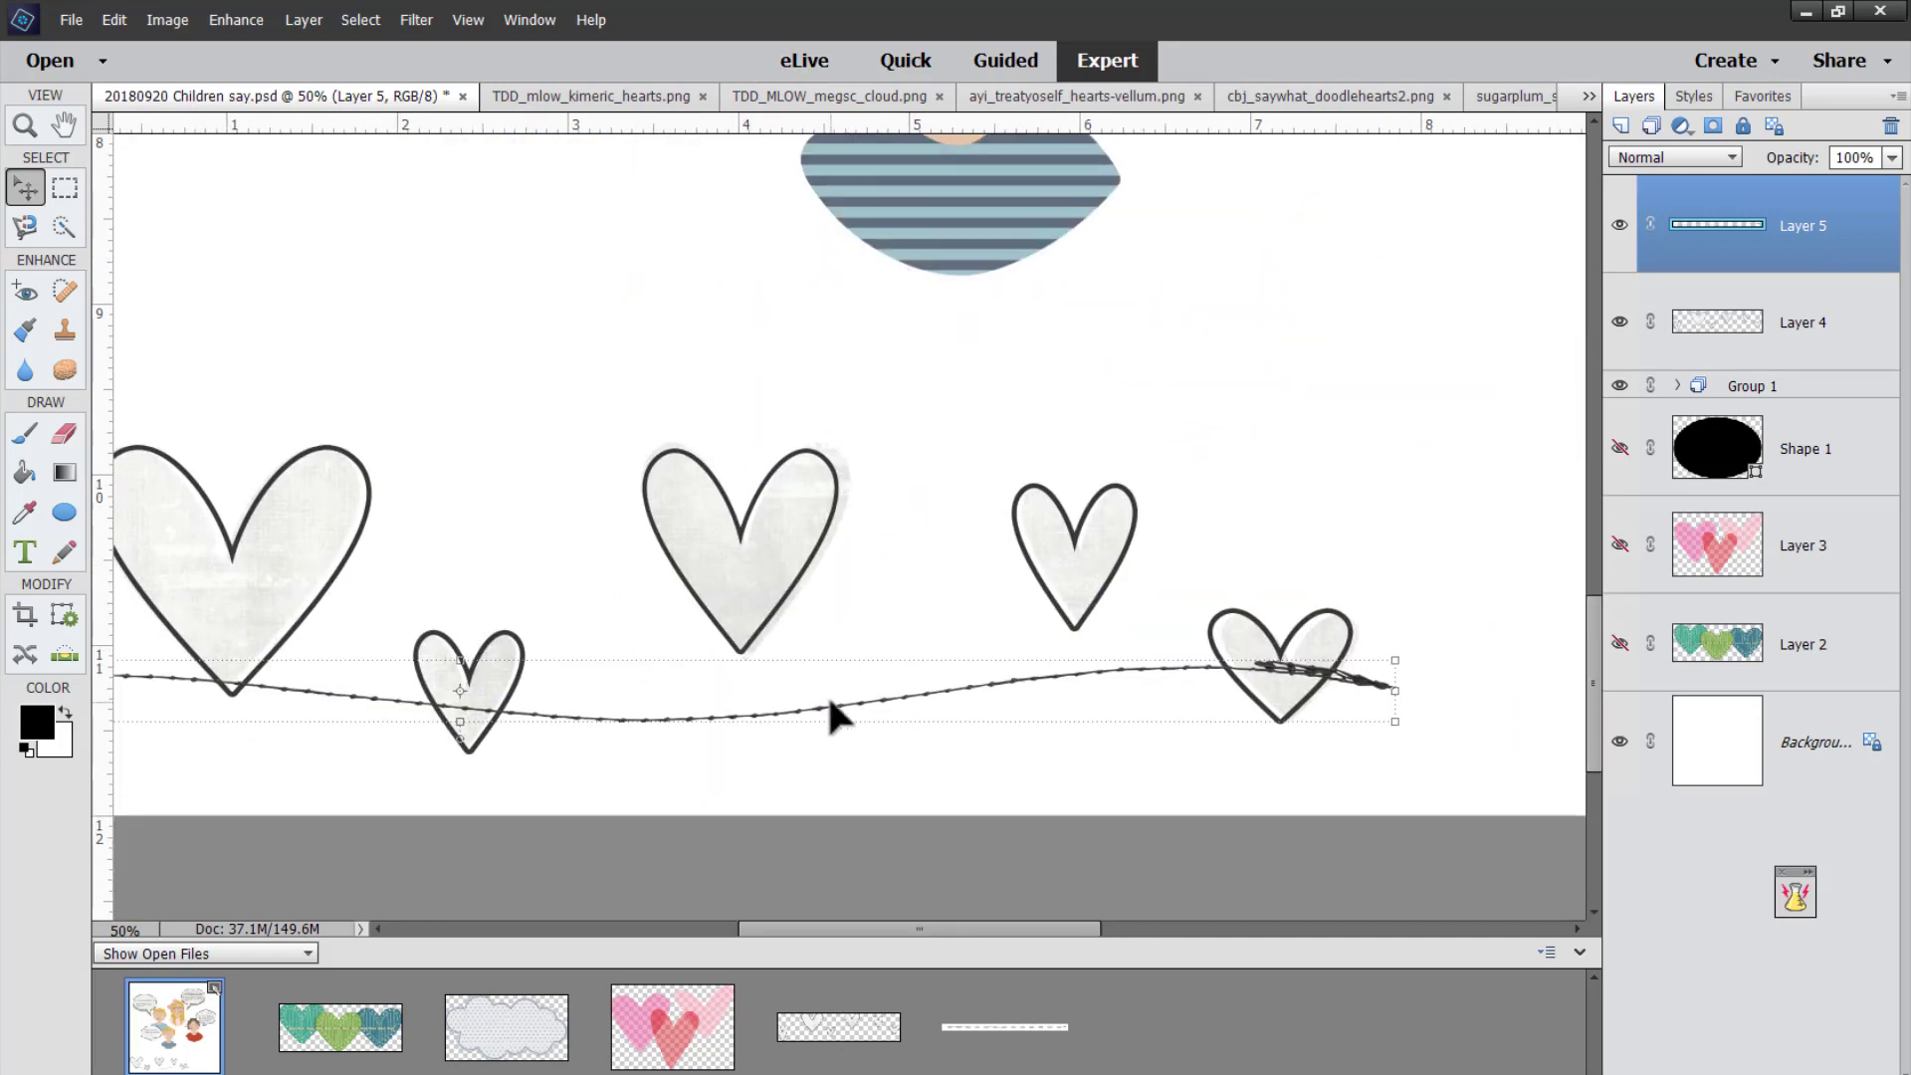
{"action": "left_click", "coordinate": [834, 642]}
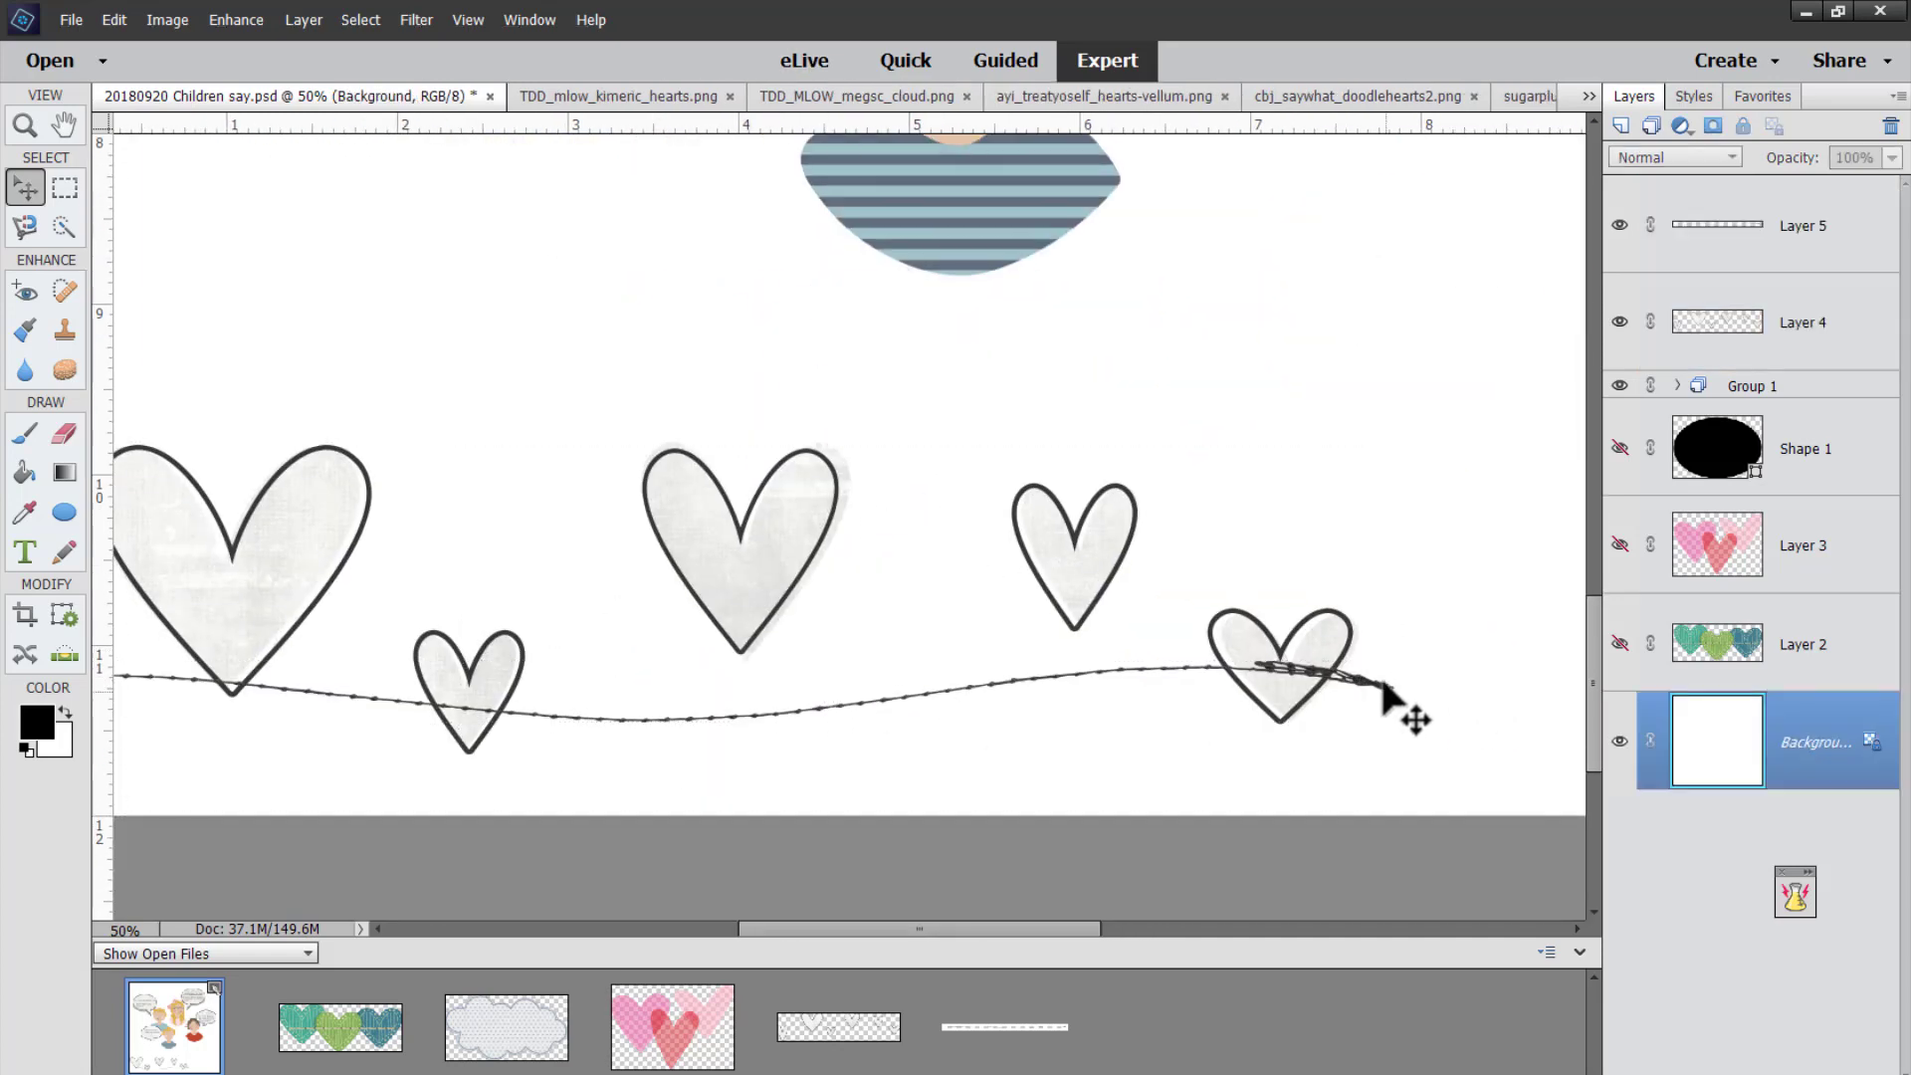
{"action": "left_click_drag", "start_coordinate": [1384, 686], "coordinate": [787, 595]}
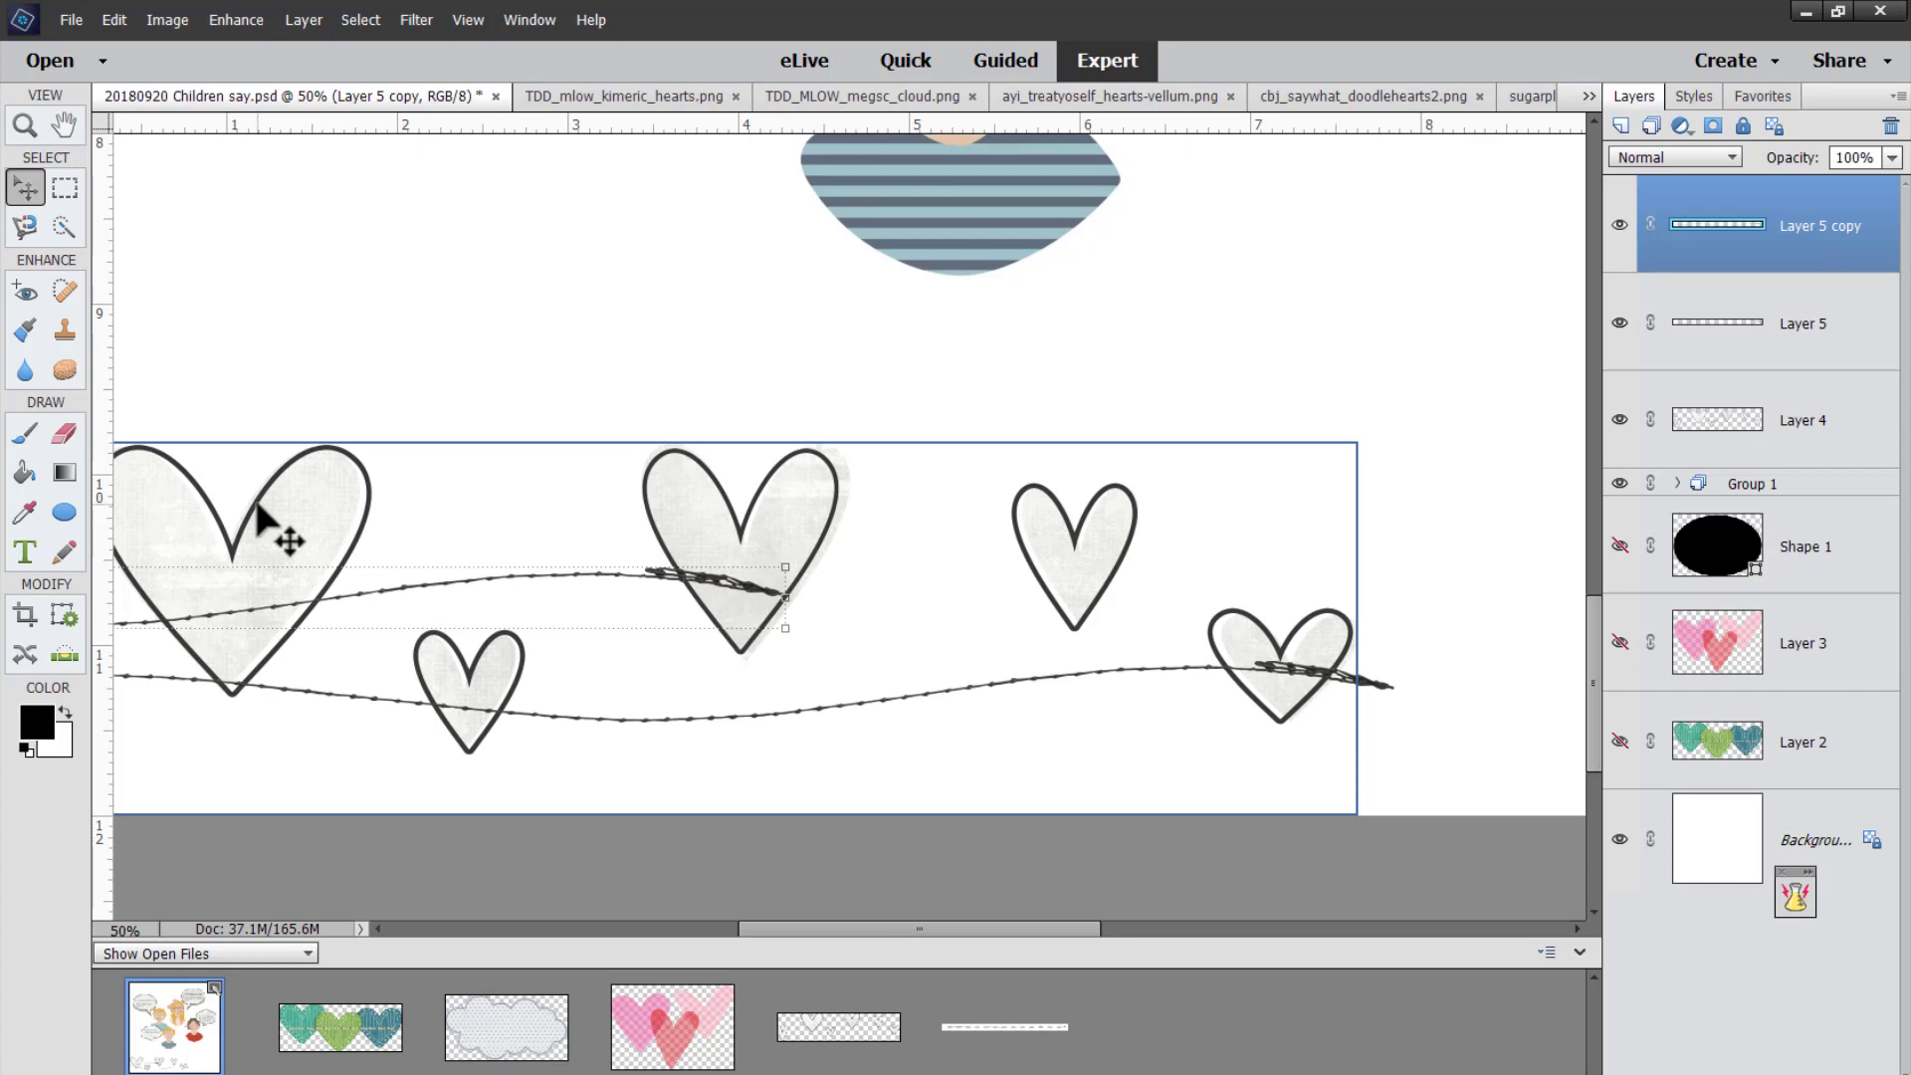
{"action": "key", "text": "ctrl+0"}
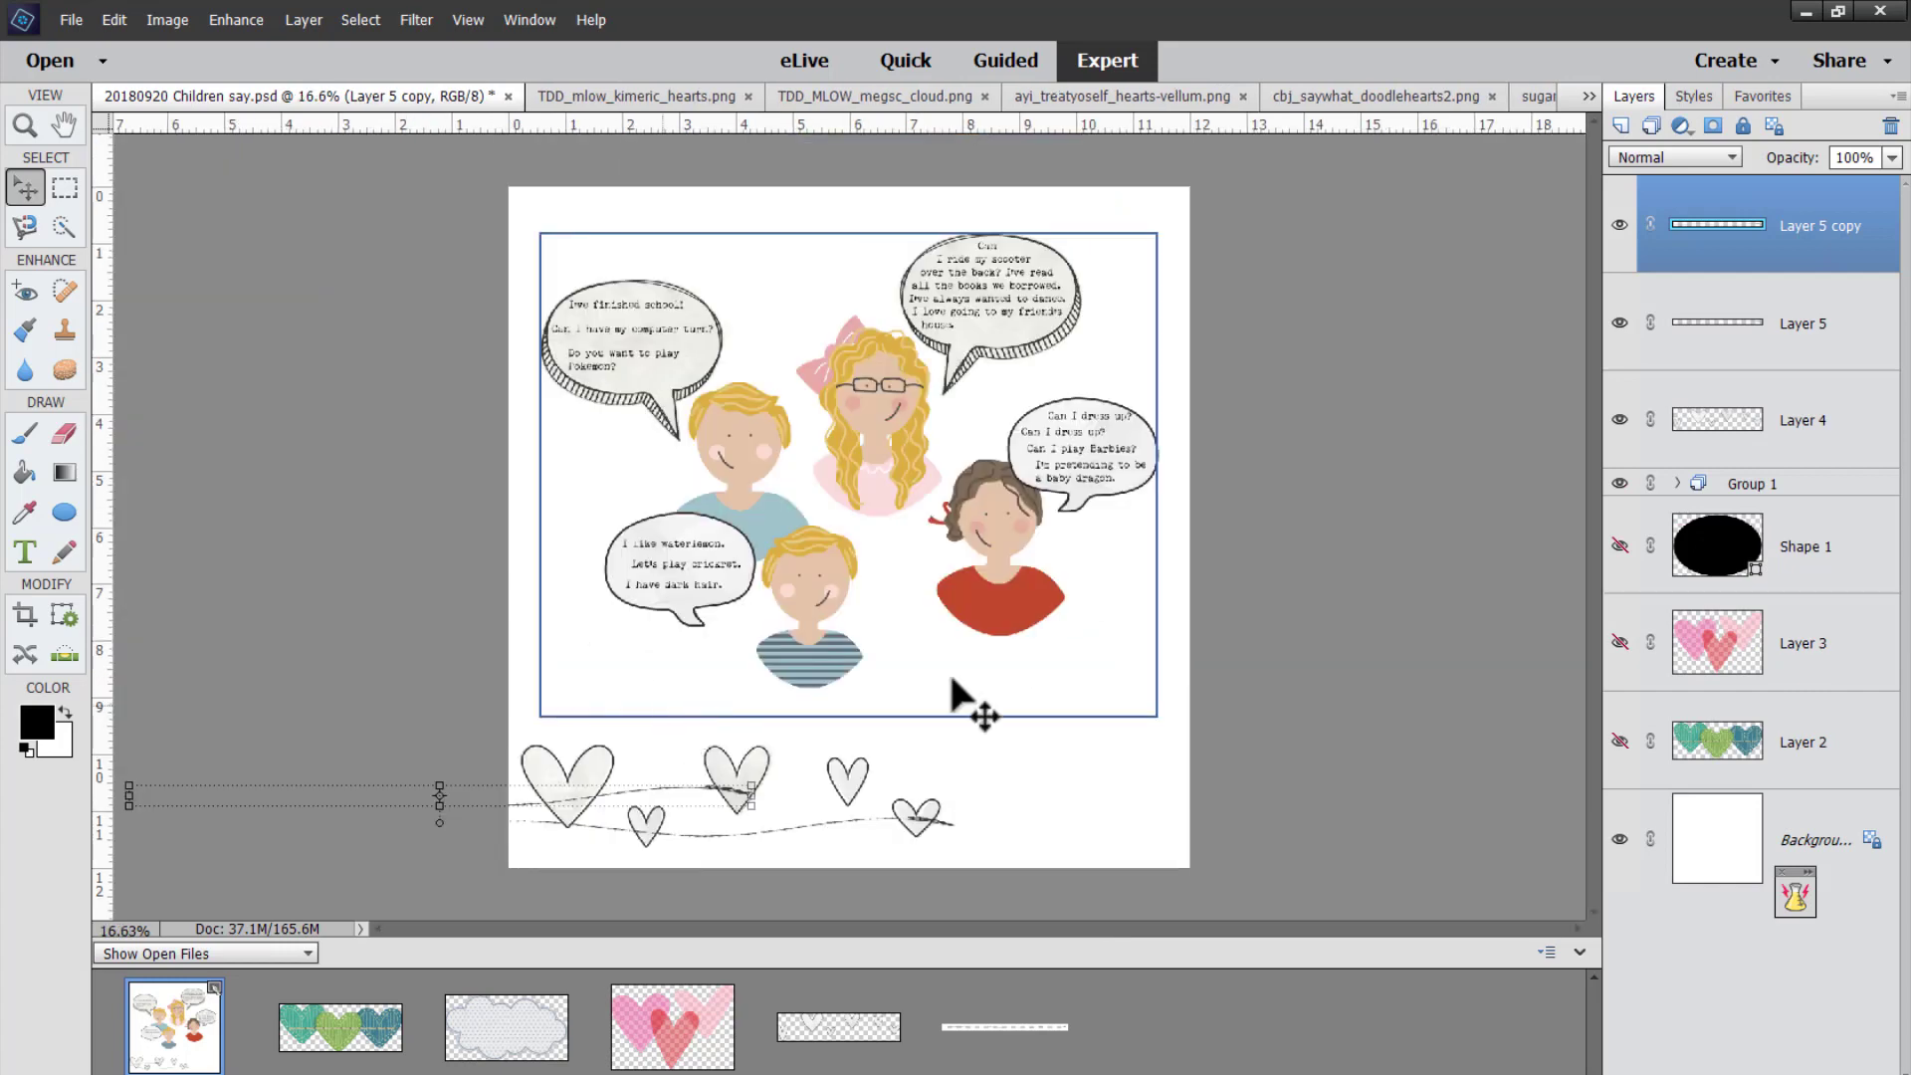
{"action": "left_click", "coordinate": [1295, 664]}
Filter the Organizer by the Alphas tag and open the blue dunia-upsidedown-alpha letters m, p, e, s, t and b for editing.
{"action": "key", "text": "alt+Tab"}
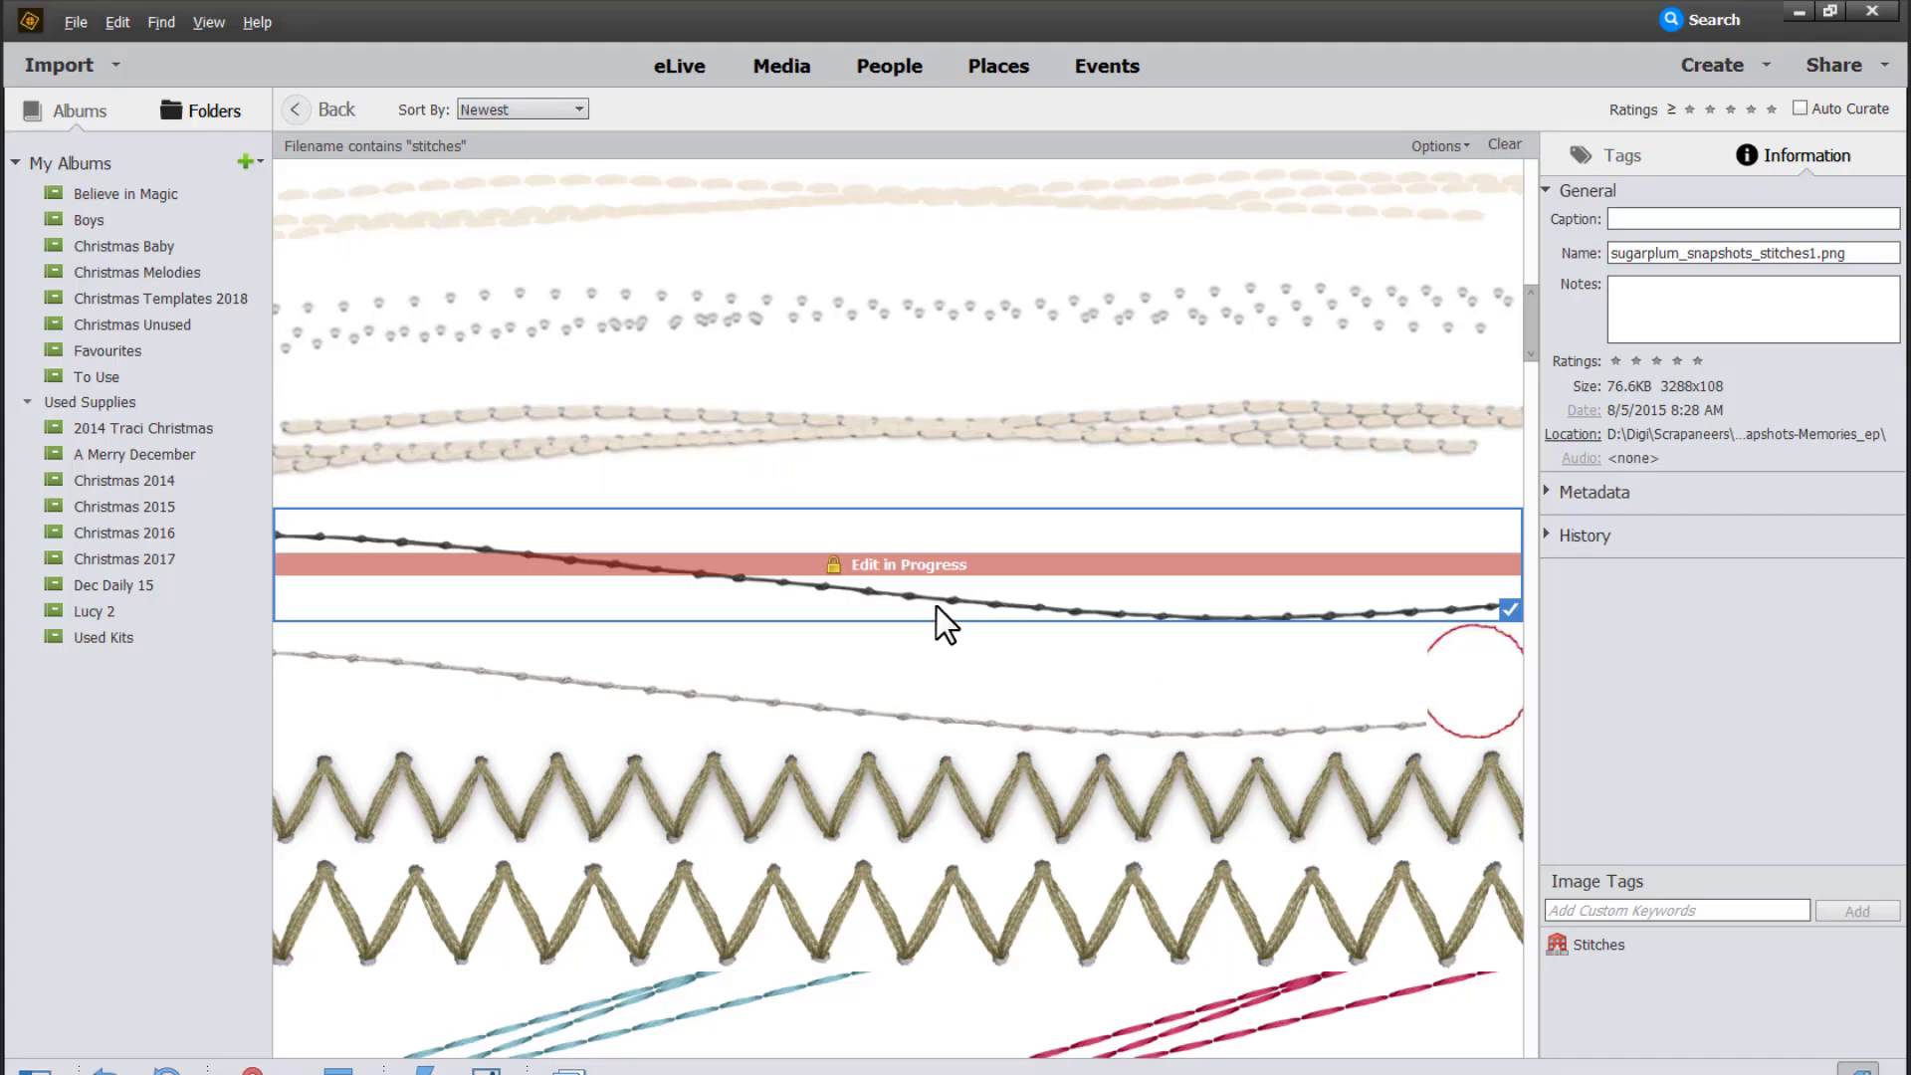
{"action": "left_click", "coordinate": [1617, 157]}
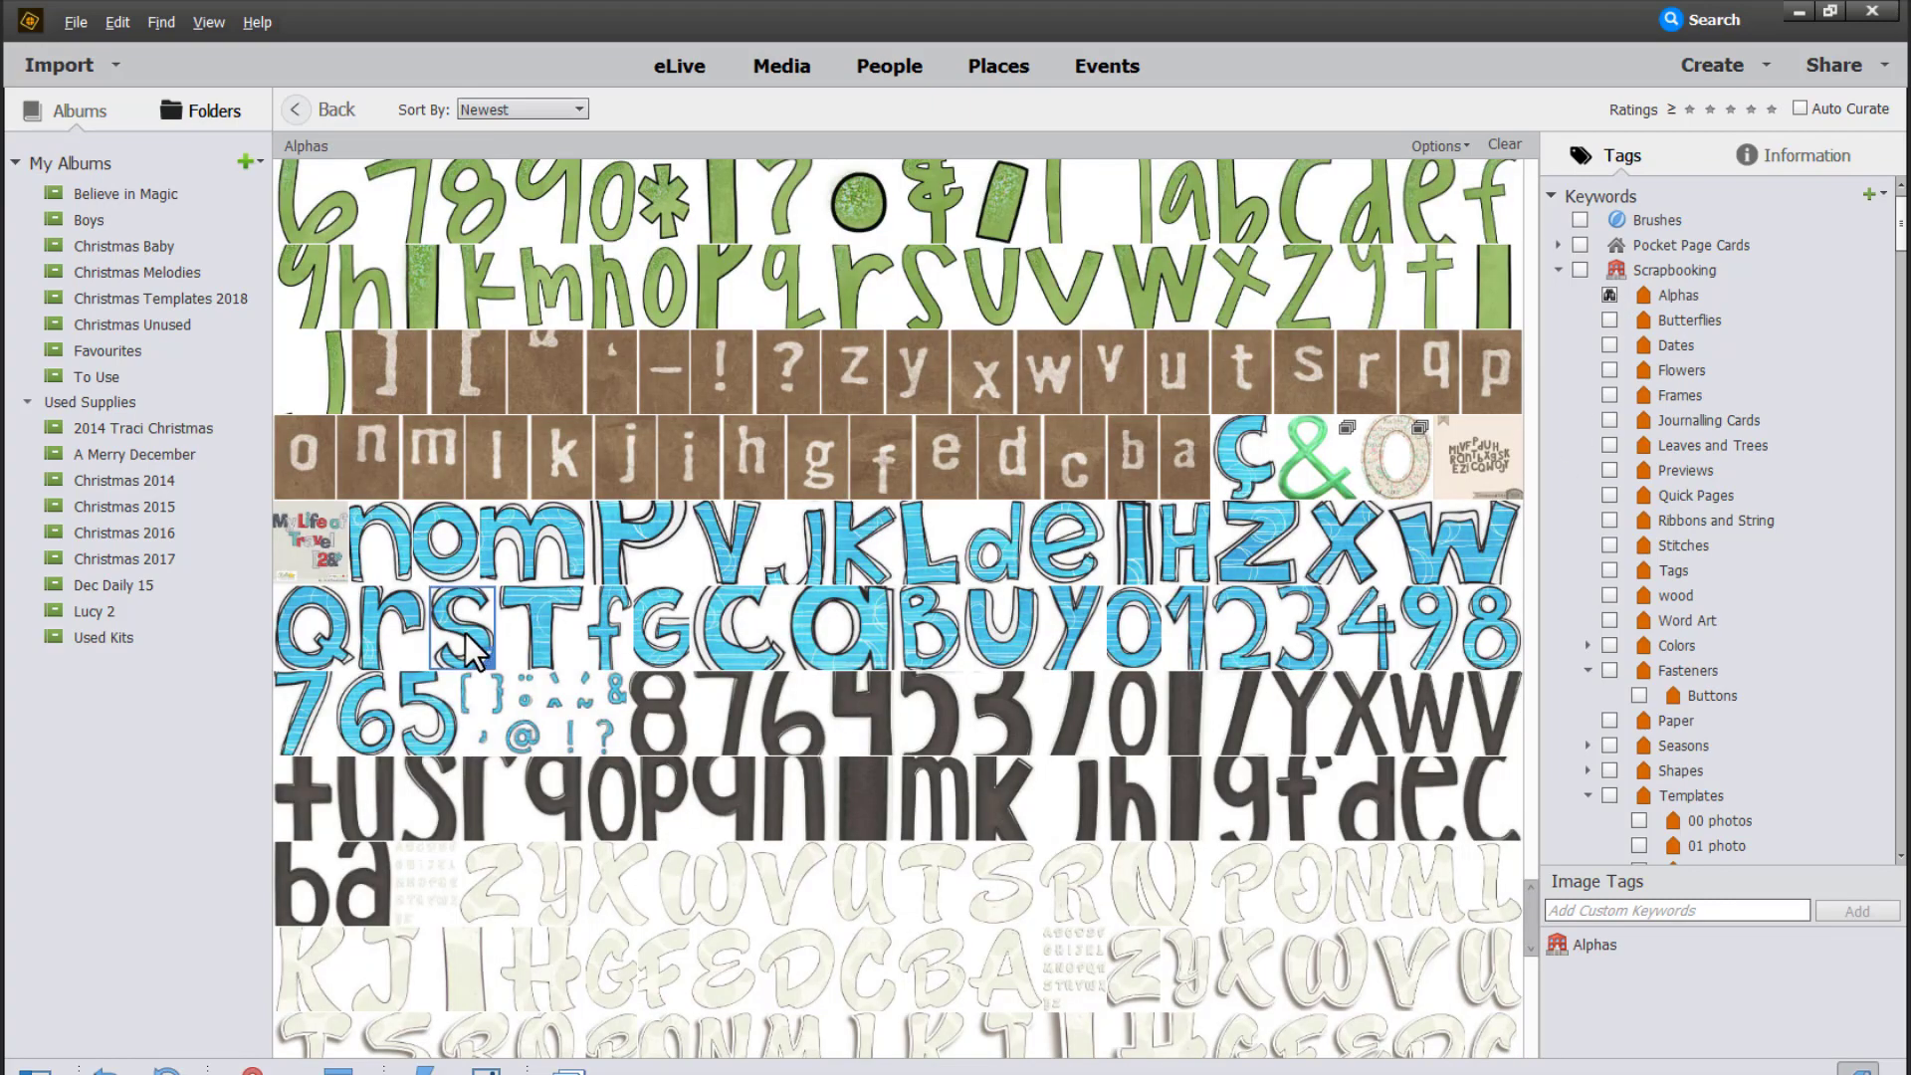
{"action": "left_click", "coordinate": [1061, 553], "text": "ctrl"}
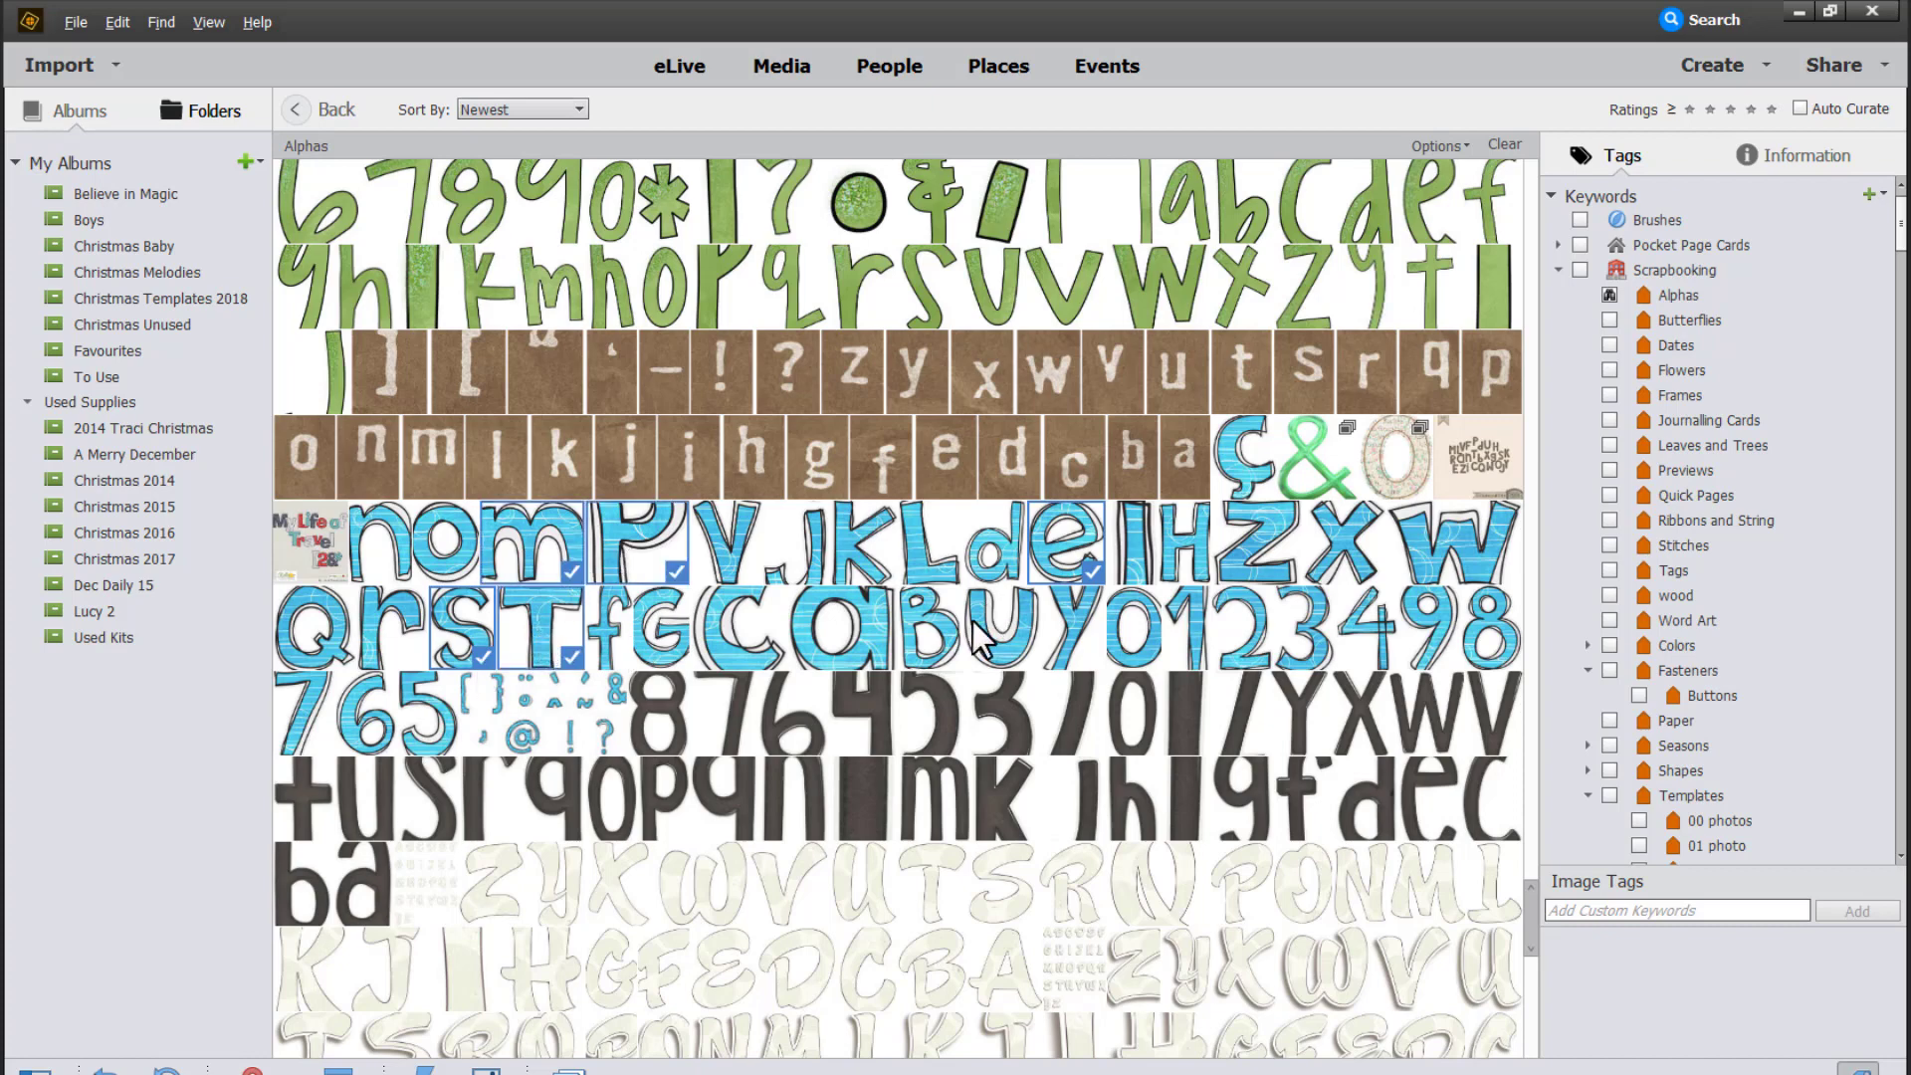
{"action": "left_click_drag", "start_coordinate": [934, 637], "coordinate": [912, 991]}
{"action": "key", "text": "alt+Tab"}
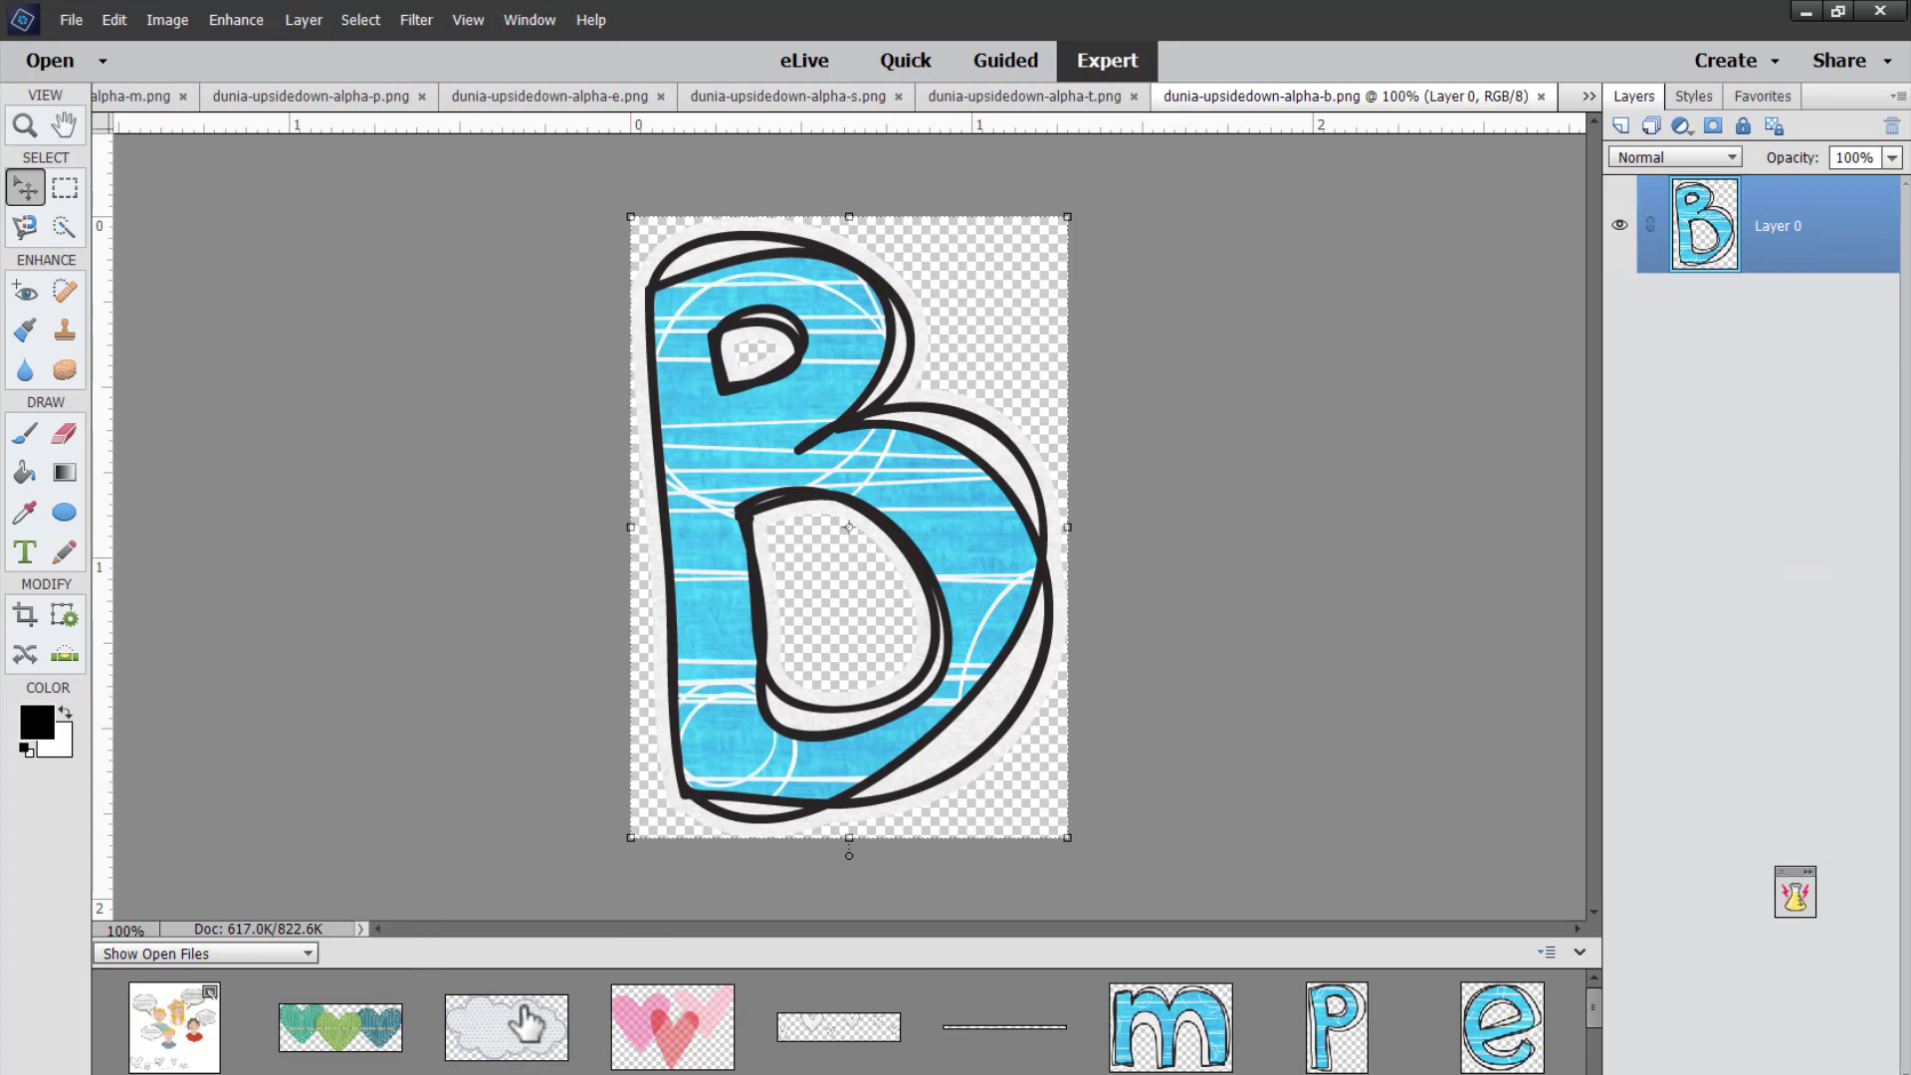
Add the open blue letters s, p, t, m, b and three copies of e to the "20180920 Children say" page.
{"action": "double_click", "coordinate": [174, 1027]}
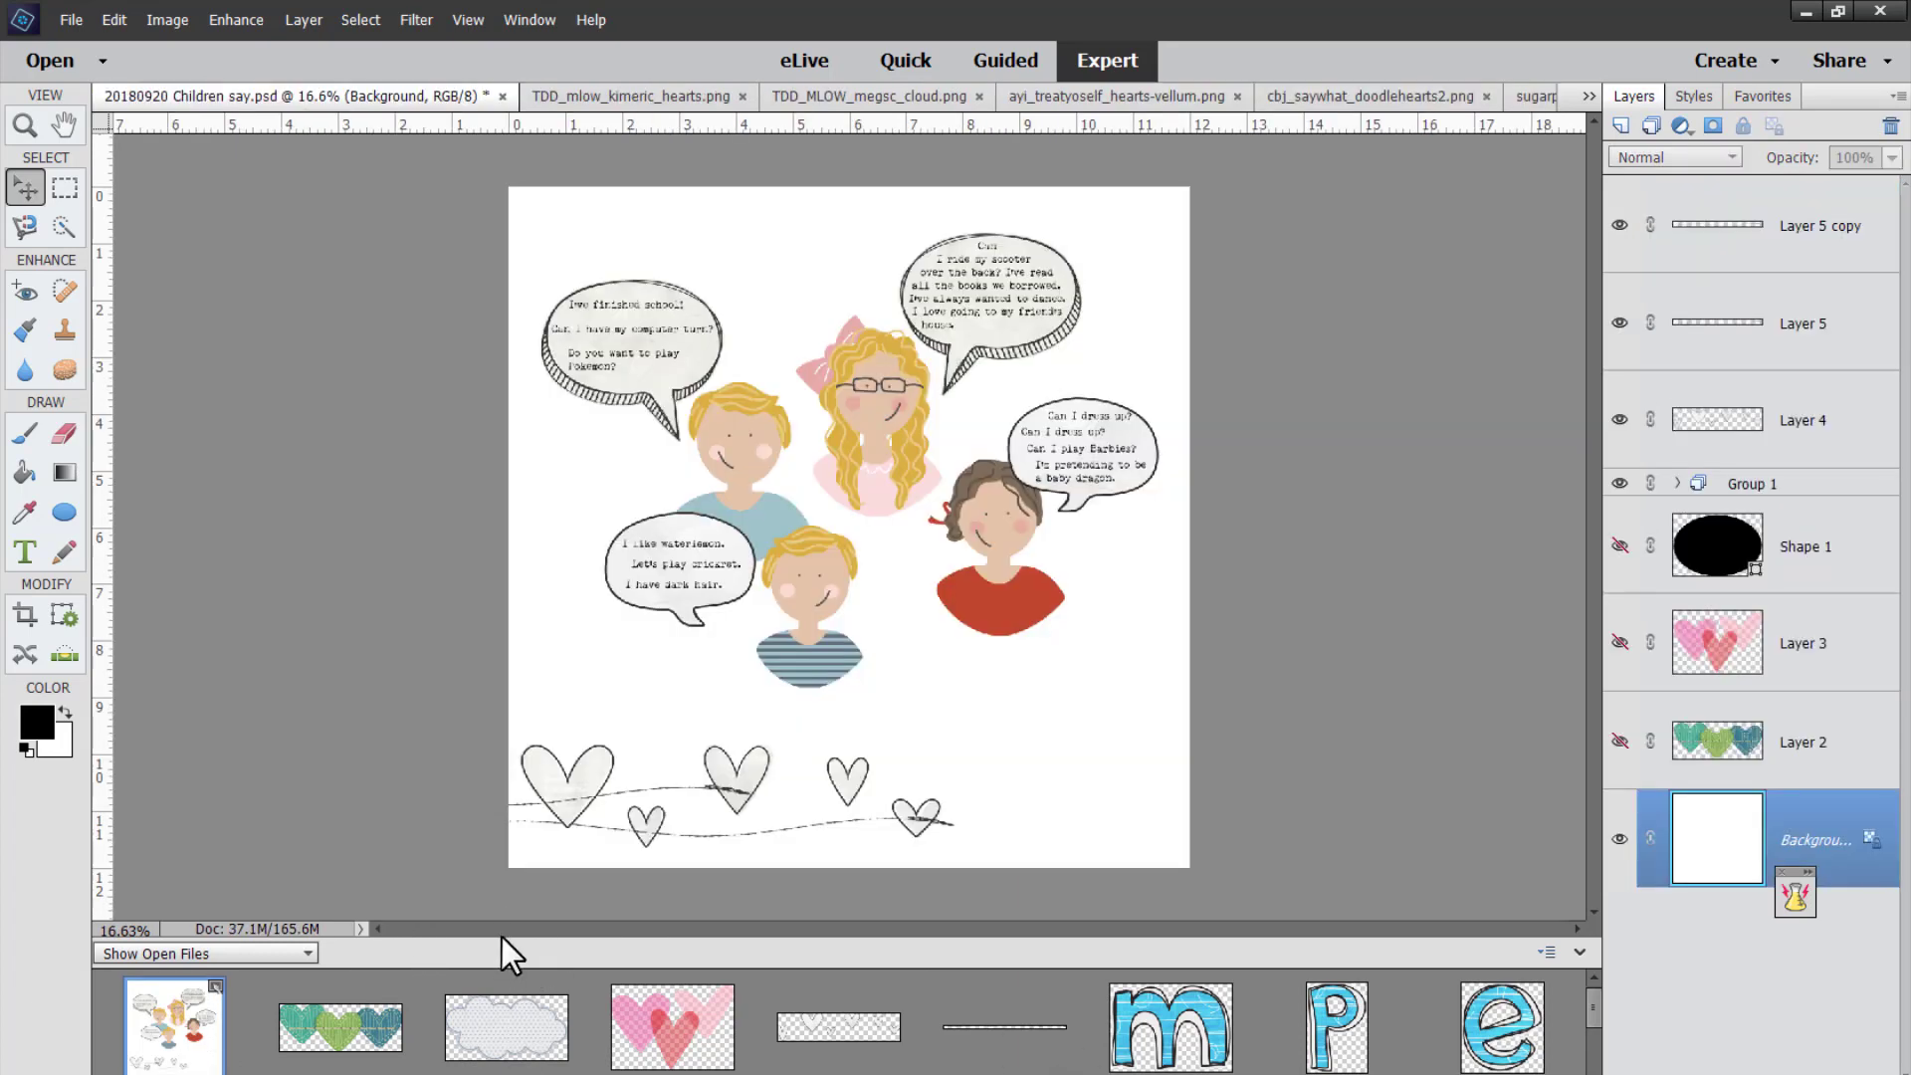
{"action": "left_click_drag", "start_coordinate": [504, 933], "coordinate": [518, 786]}
{"action": "left_click_drag", "start_coordinate": [174, 988], "coordinate": [593, 800]}
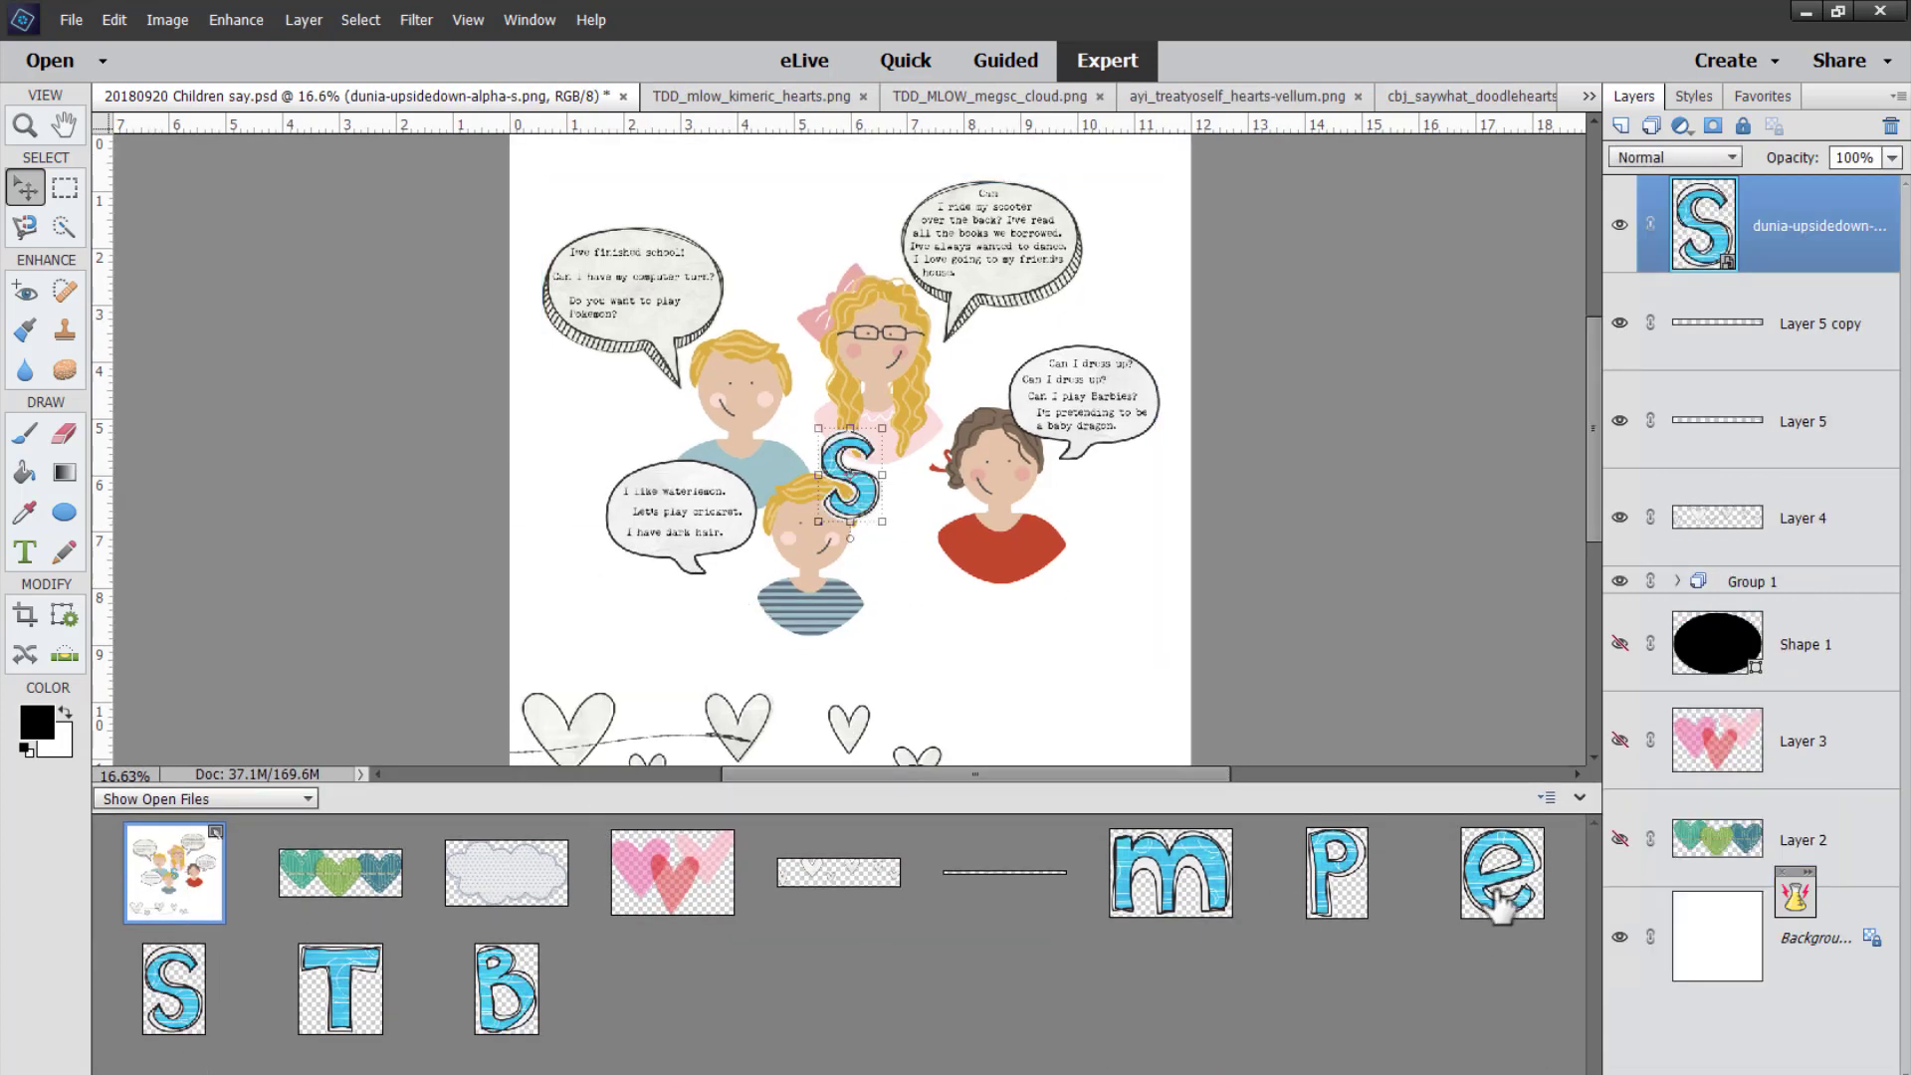
{"action": "left_click_drag", "start_coordinate": [1498, 903], "coordinate": [886, 488]}
{"action": "left_click_drag", "start_coordinate": [1336, 894], "coordinate": [885, 487]}
{"action": "left_click_drag", "start_coordinate": [339, 988], "coordinate": [856, 488]}
{"action": "left_click_drag", "start_coordinate": [1475, 841], "coordinate": [886, 486]}
{"action": "left_click_drag", "start_coordinate": [1170, 872], "coordinate": [735, 537]}
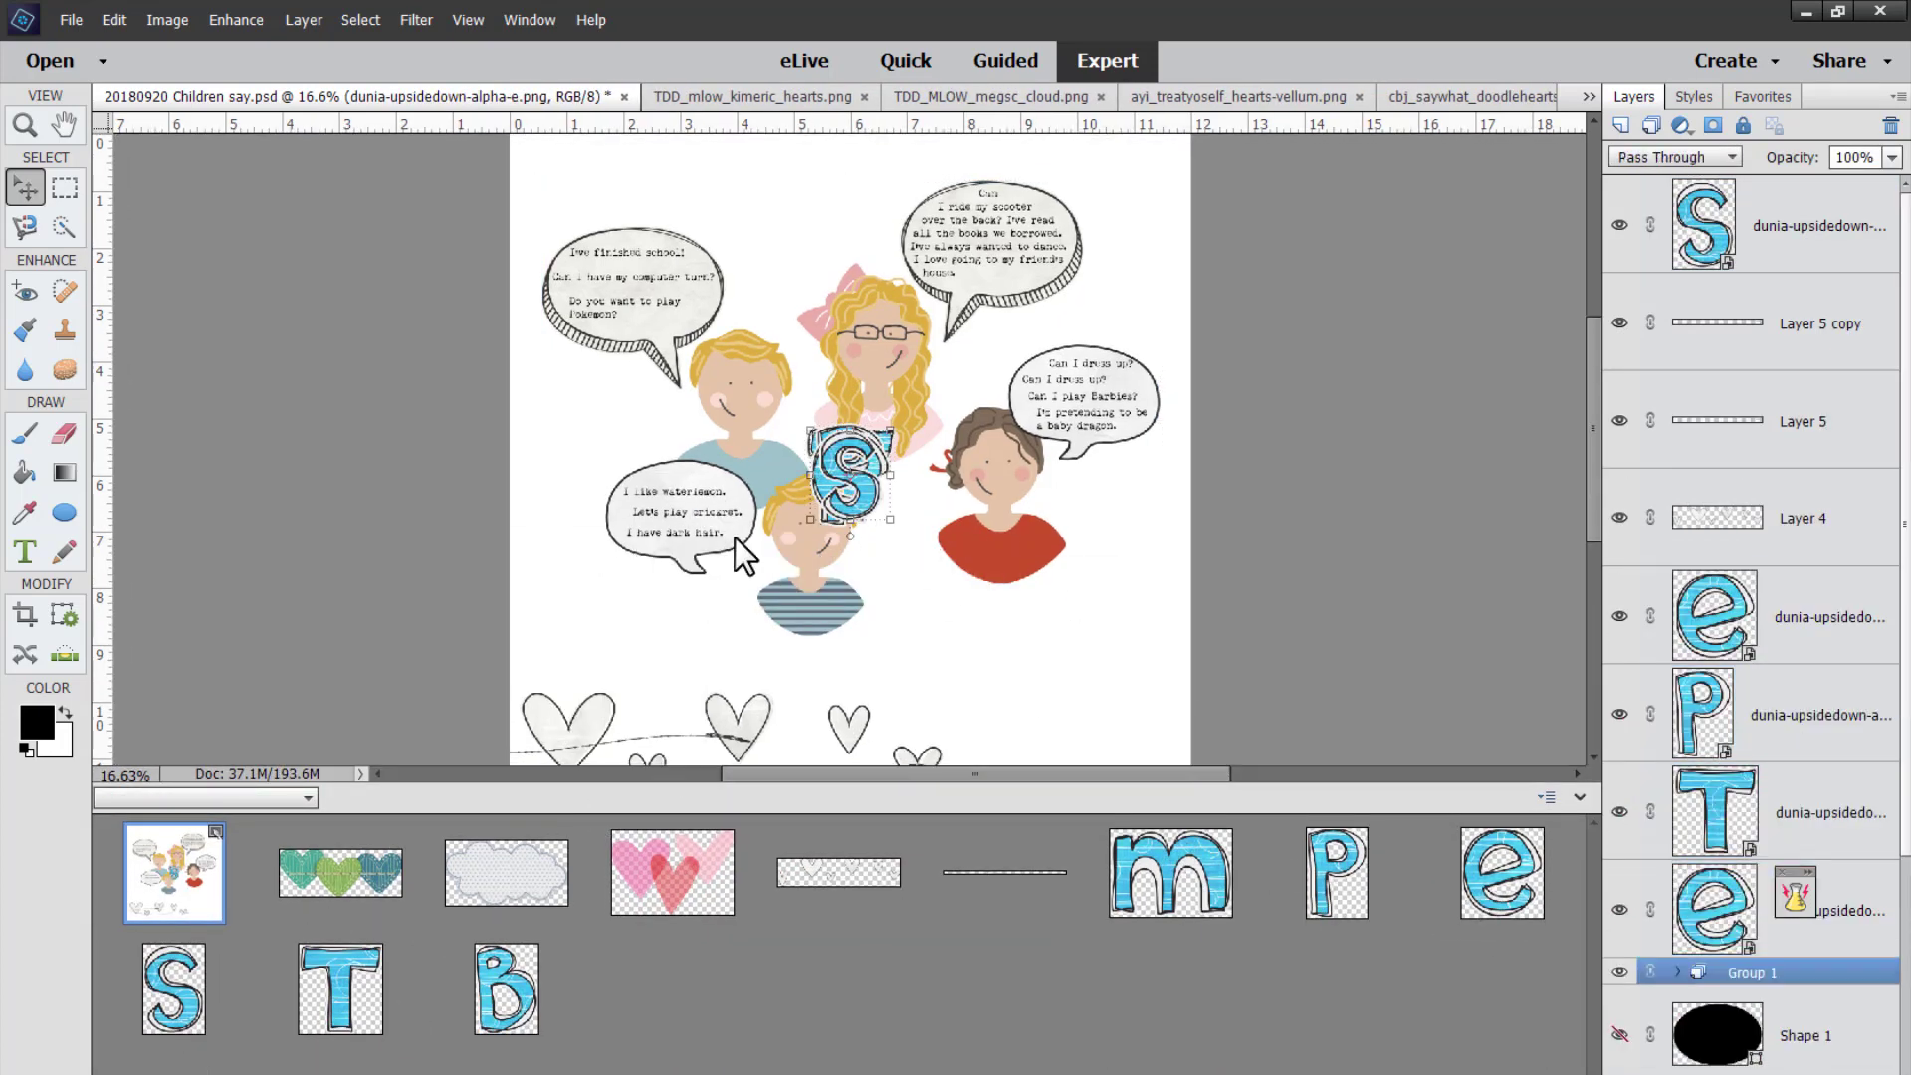
{"action": "left_click_drag", "start_coordinate": [506, 988], "coordinate": [925, 566]}
{"action": "left_click_drag", "start_coordinate": [1501, 871], "coordinate": [870, 539]}
Open the matching blue letter r from the Organizer and add it to the scrapbook page.
{"action": "key", "text": "alt+Tab"}
{"action": "left_click_drag", "start_coordinate": [383, 627], "coordinate": [987, 752]}
{"action": "key", "text": "alt+Tab"}
{"action": "left_click", "coordinate": [174, 873]}
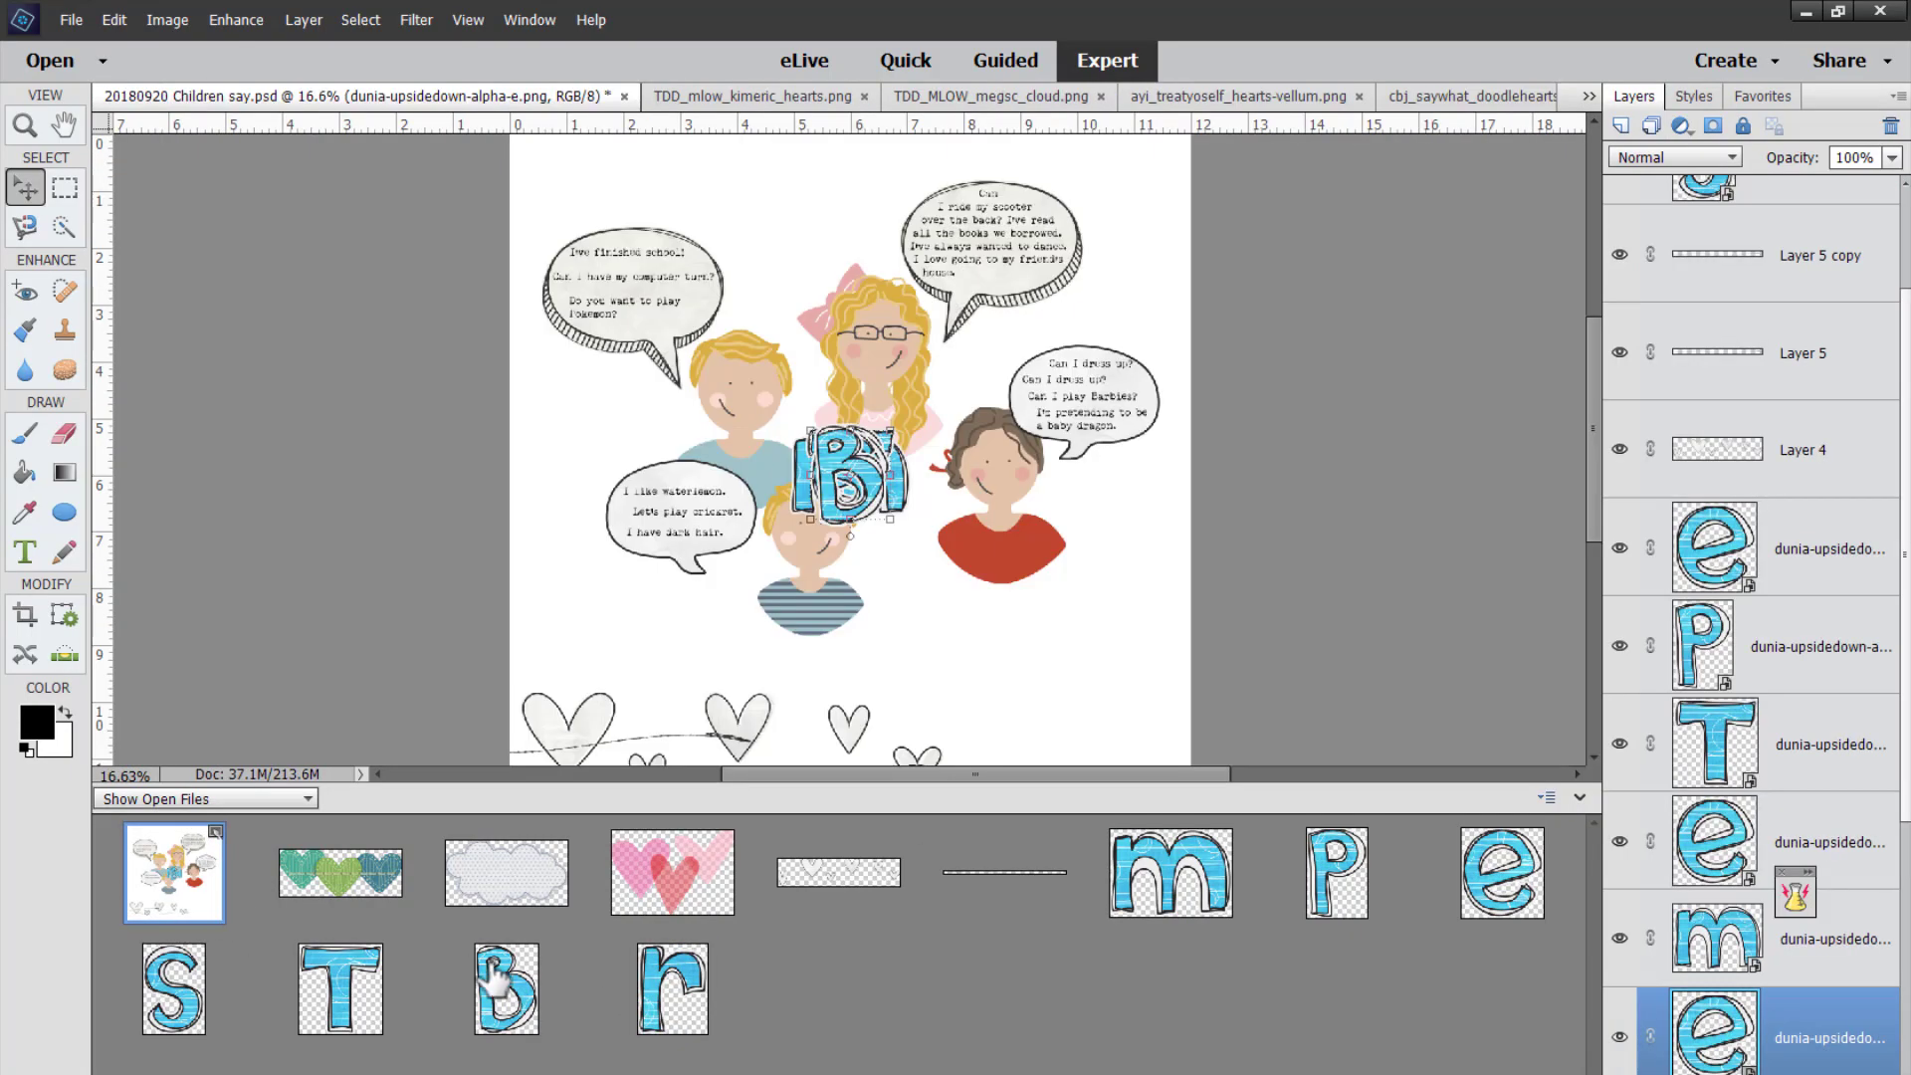
{"action": "left_click_drag", "start_coordinate": [672, 989], "coordinate": [1125, 583]}
Arrange the blue letters in a row to spell "September" across the lower part of the portraits.
{"action": "left_click_drag", "start_coordinate": [860, 487], "coordinate": [603, 607]}
{"action": "left_click_drag", "start_coordinate": [836, 493], "coordinate": [643, 607]}
{"action": "left_click_drag", "start_coordinate": [765, 557], "coordinate": [995, 542]}
{"action": "left_click_drag", "start_coordinate": [846, 467], "coordinate": [731, 602]}
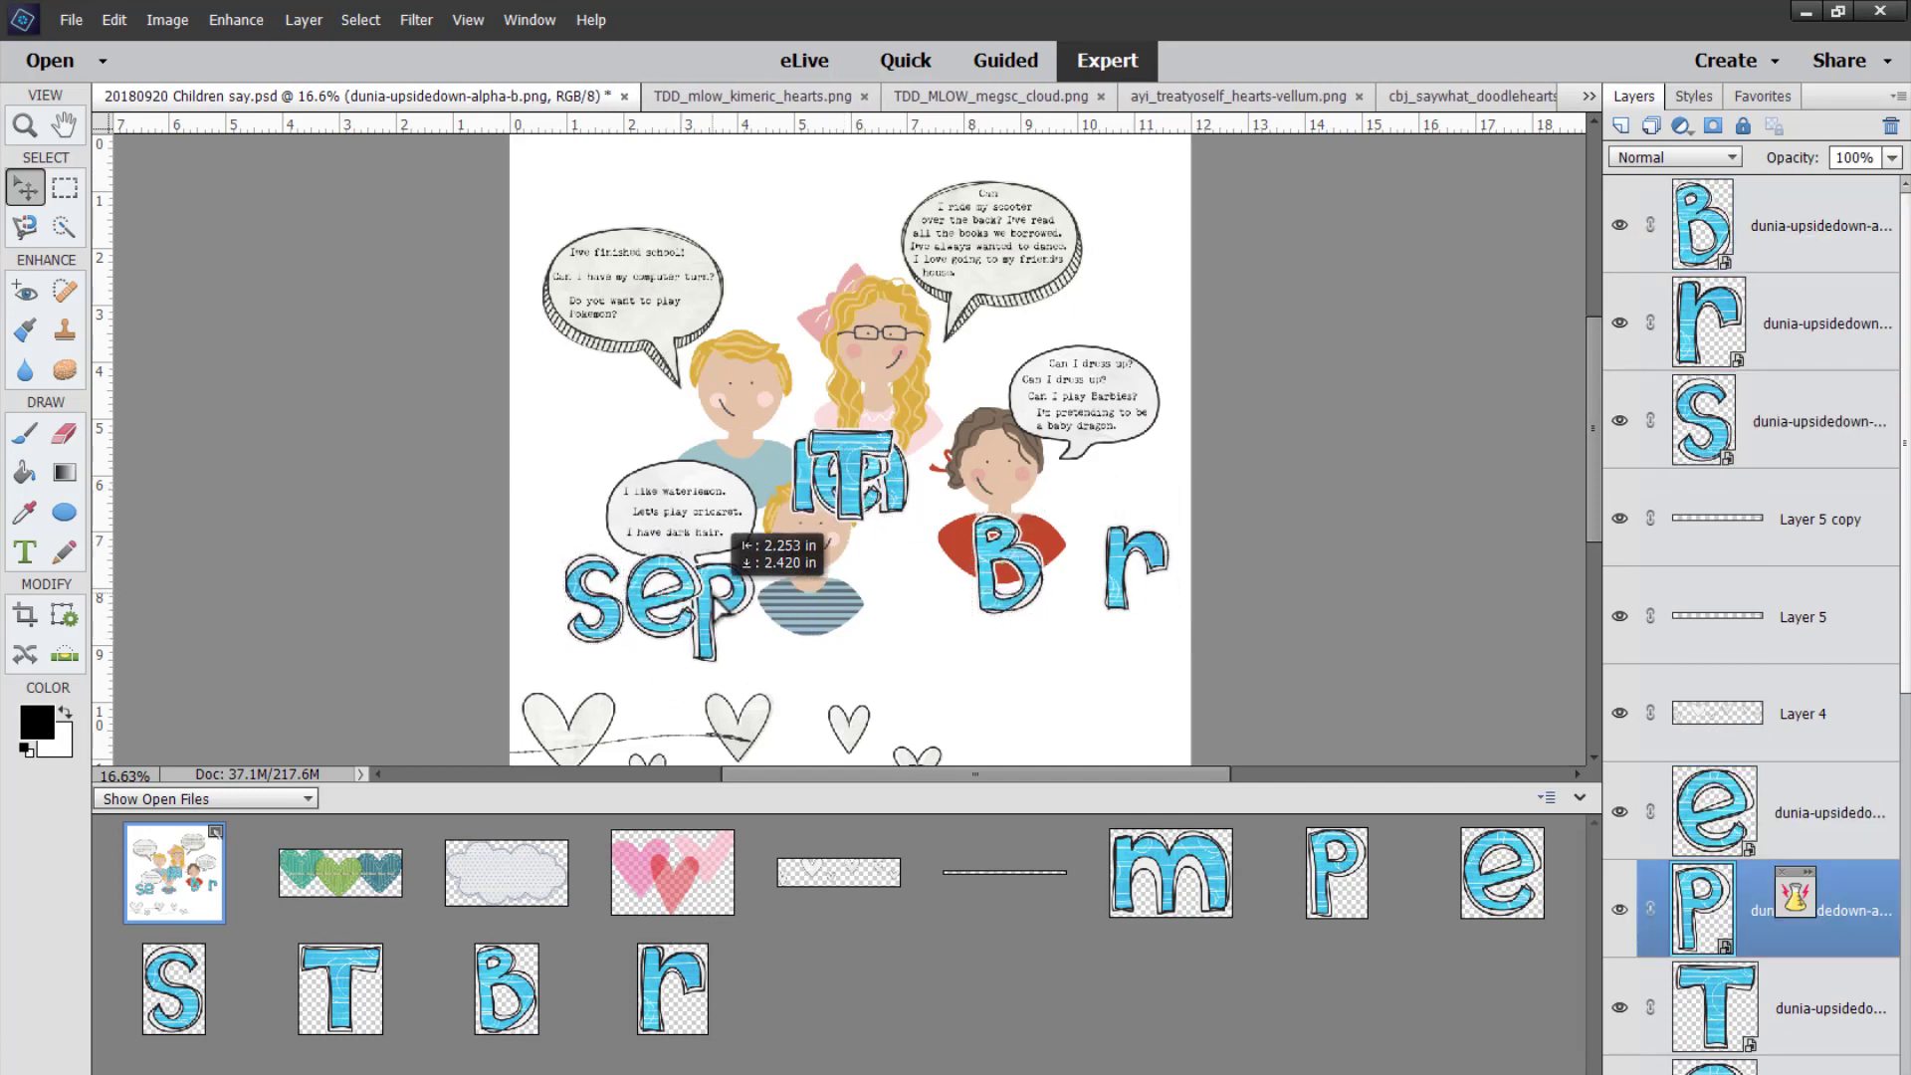
{"action": "left_click_drag", "start_coordinate": [845, 472], "coordinate": [935, 612]}
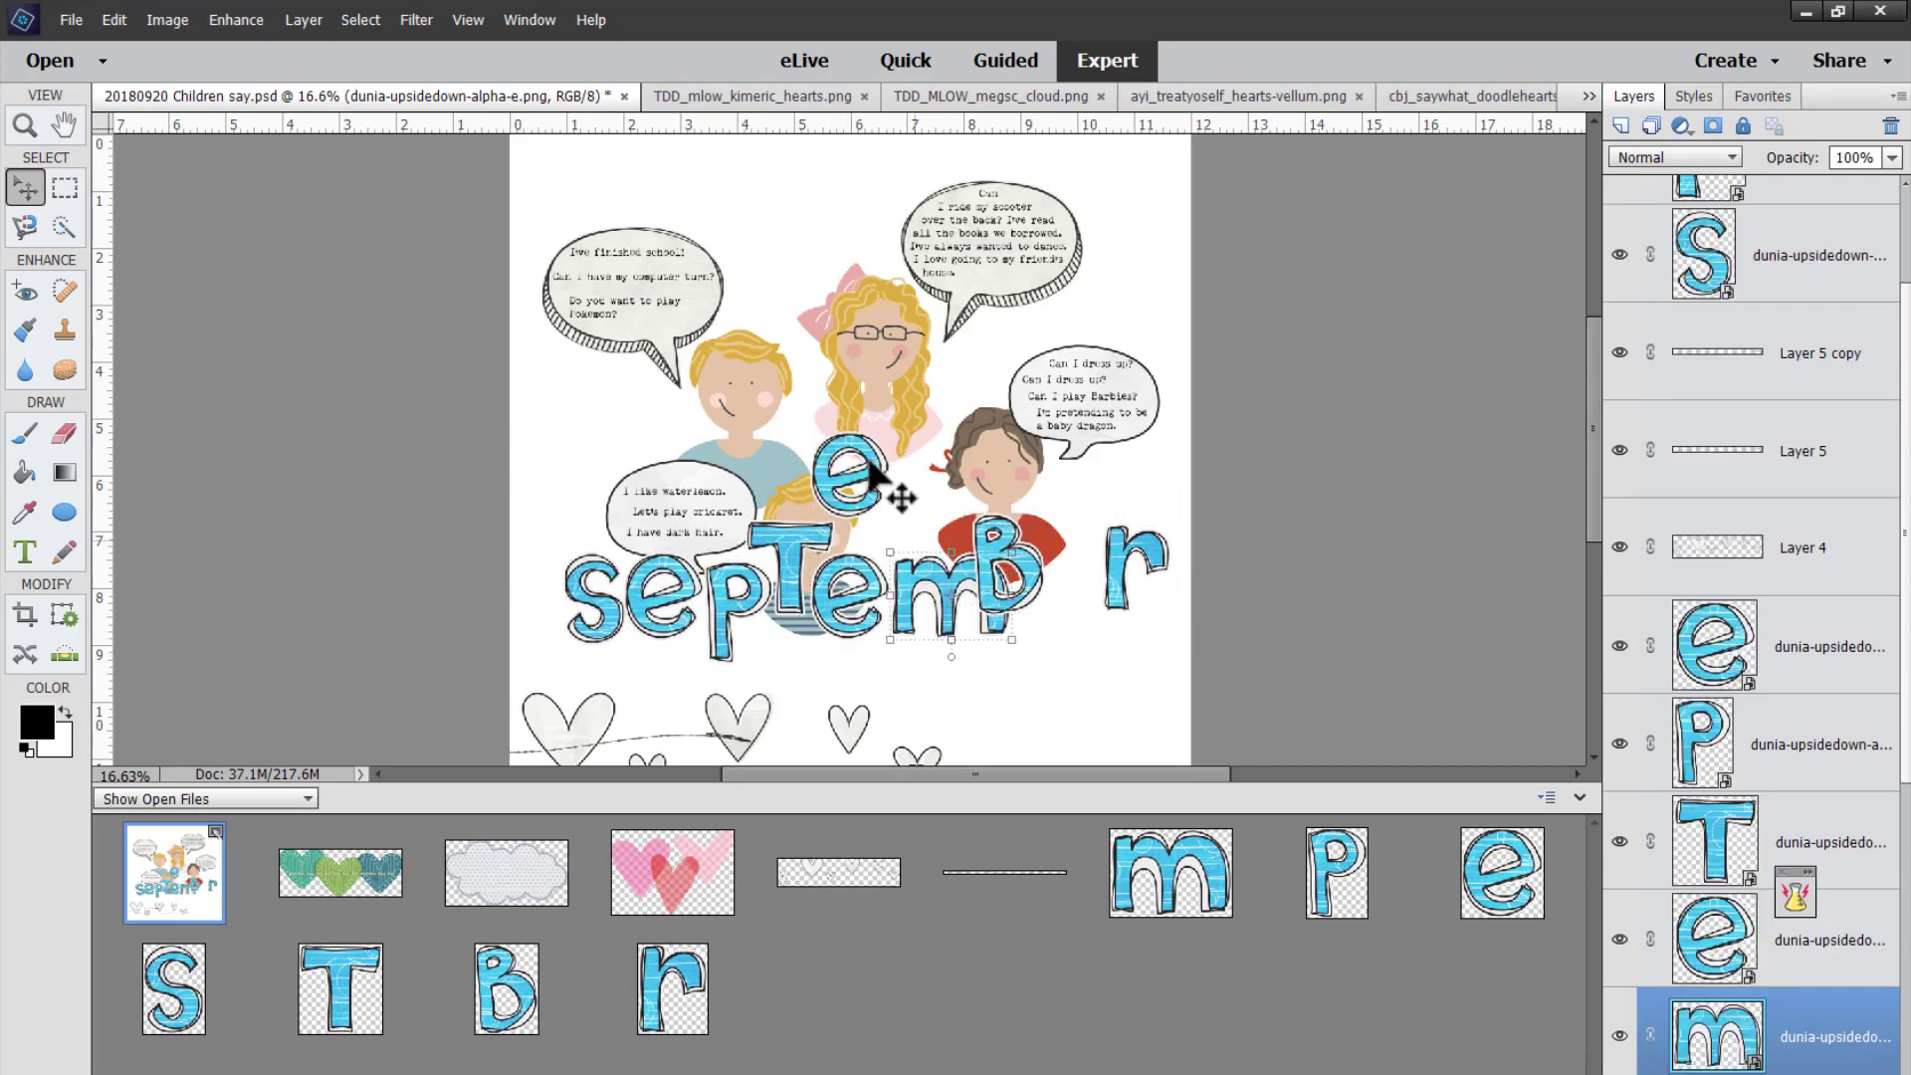
{"action": "left_click_drag", "start_coordinate": [853, 482], "coordinate": [1088, 597]}
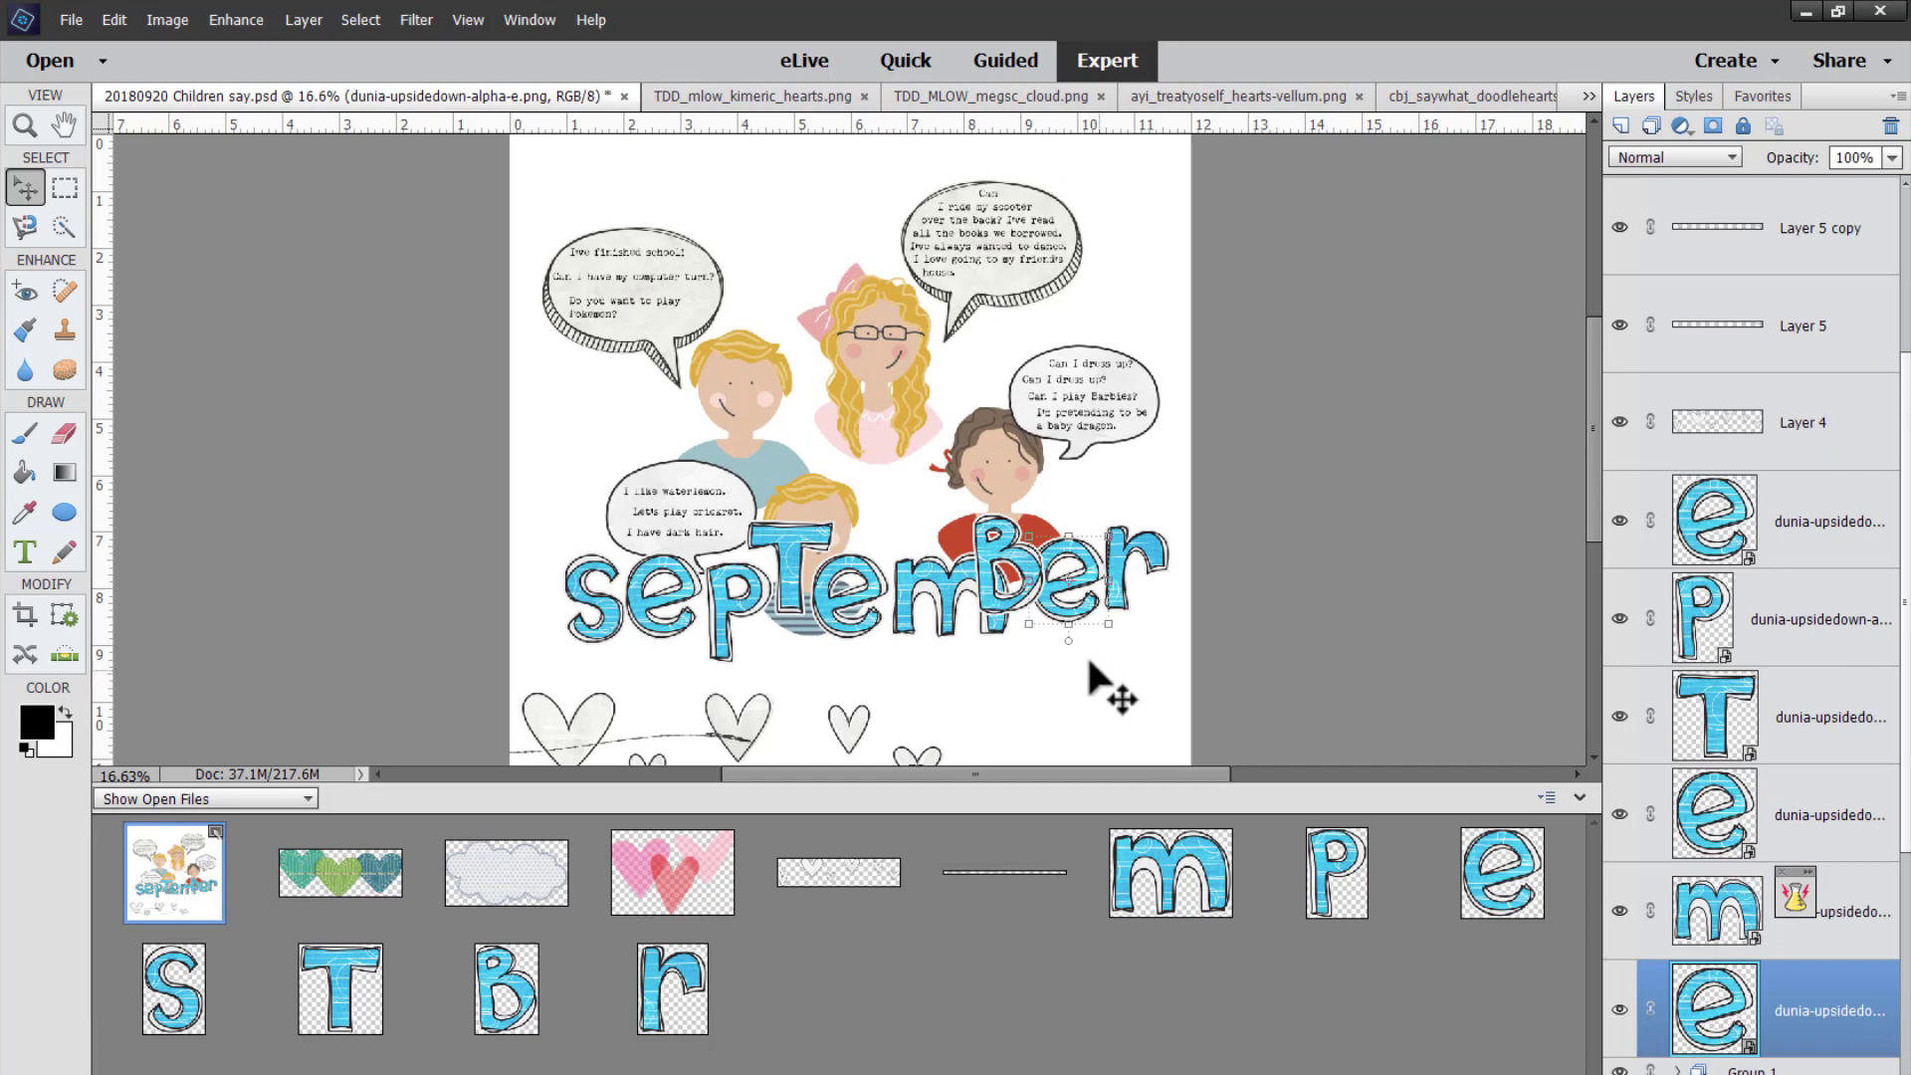
Select all nine letters of "September", move them to the page's bottom edge over the hearts and bring them to the front.
{"action": "scroll", "coordinate": [1691, 731], "scroll_direction": "down", "scroll_amount": 4}
{"action": "left_click", "coordinate": [602, 624]}
{"action": "left_click", "coordinate": [651, 609], "text": "shift"}
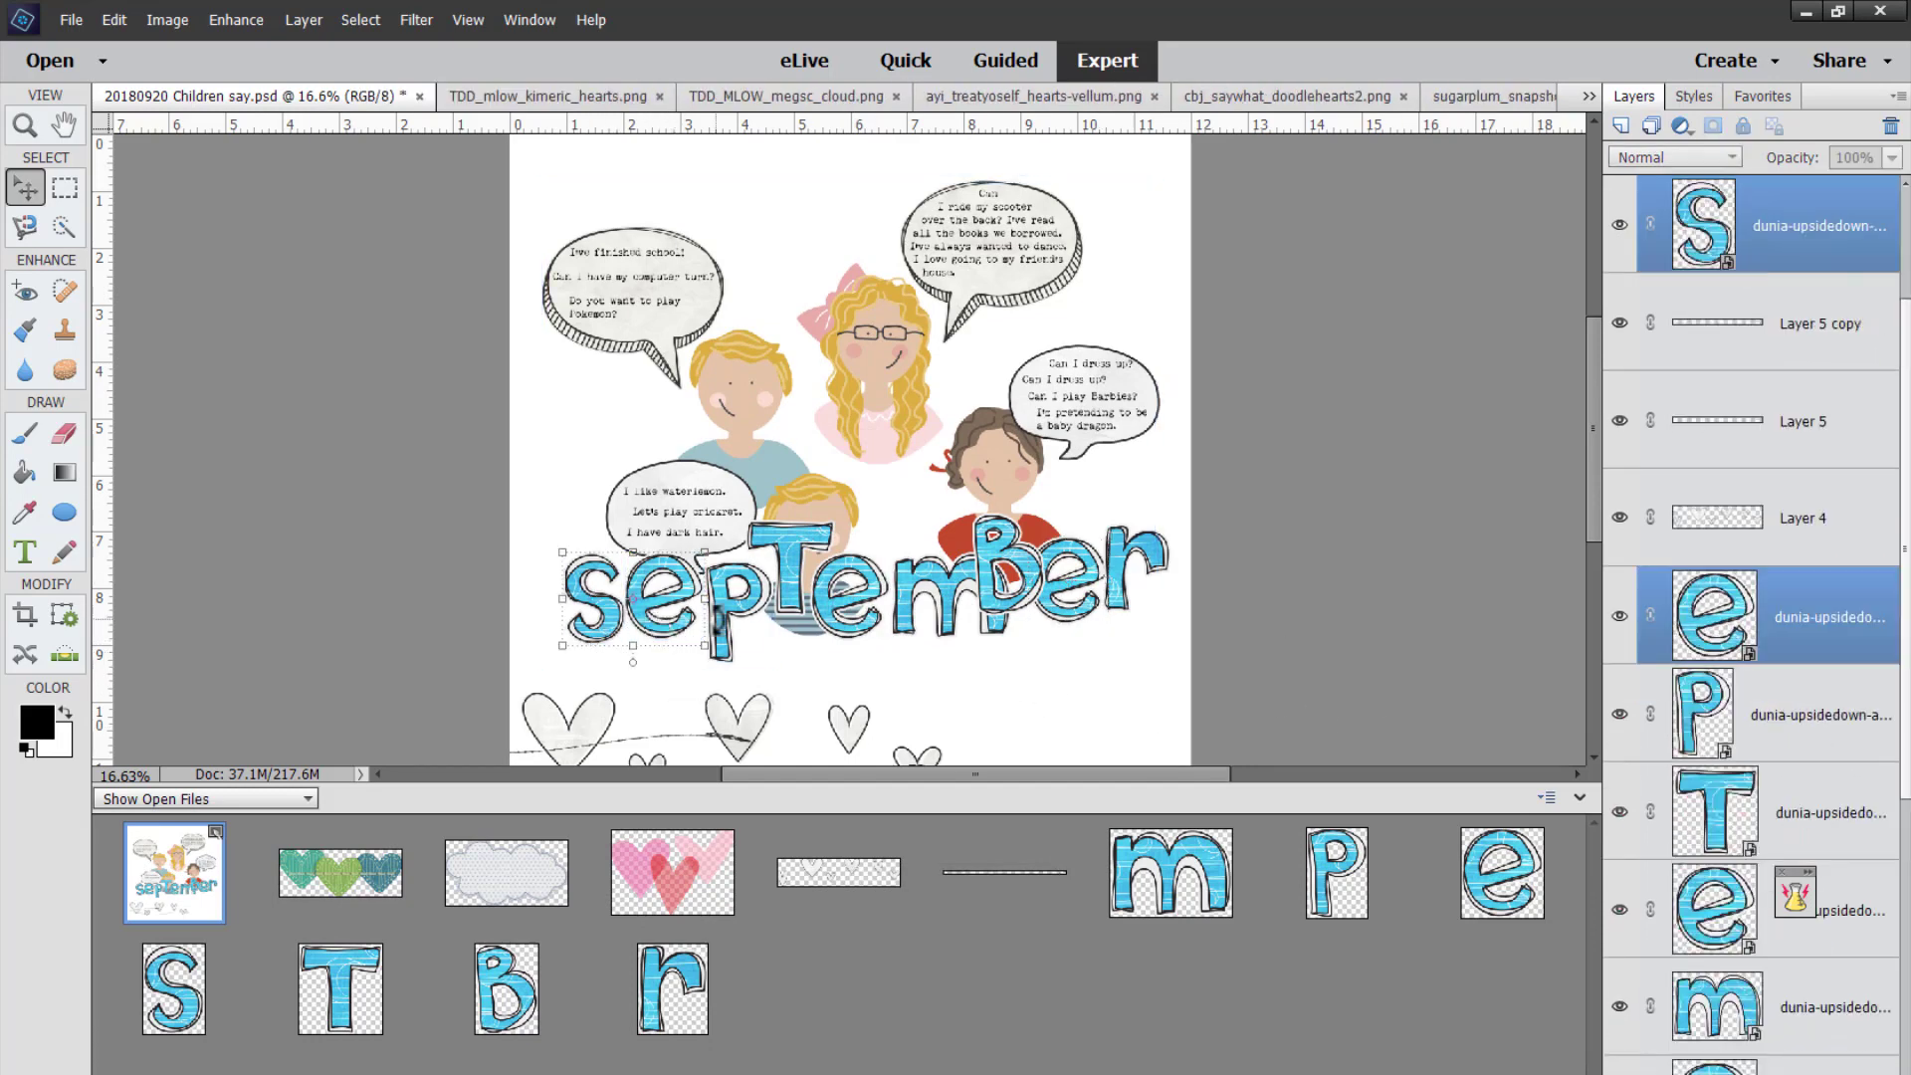
{"action": "left_click", "coordinate": [717, 622], "text": "shift"}
{"action": "left_click", "coordinate": [791, 587], "text": "shift"}
{"action": "left_click", "coordinate": [868, 595], "text": "shift"}
{"action": "left_click", "coordinate": [935, 597], "text": "shift"}
{"action": "left_click", "coordinate": [1020, 576], "text": "shift"}
{"action": "left_click", "coordinate": [1070, 587], "text": "shift"}
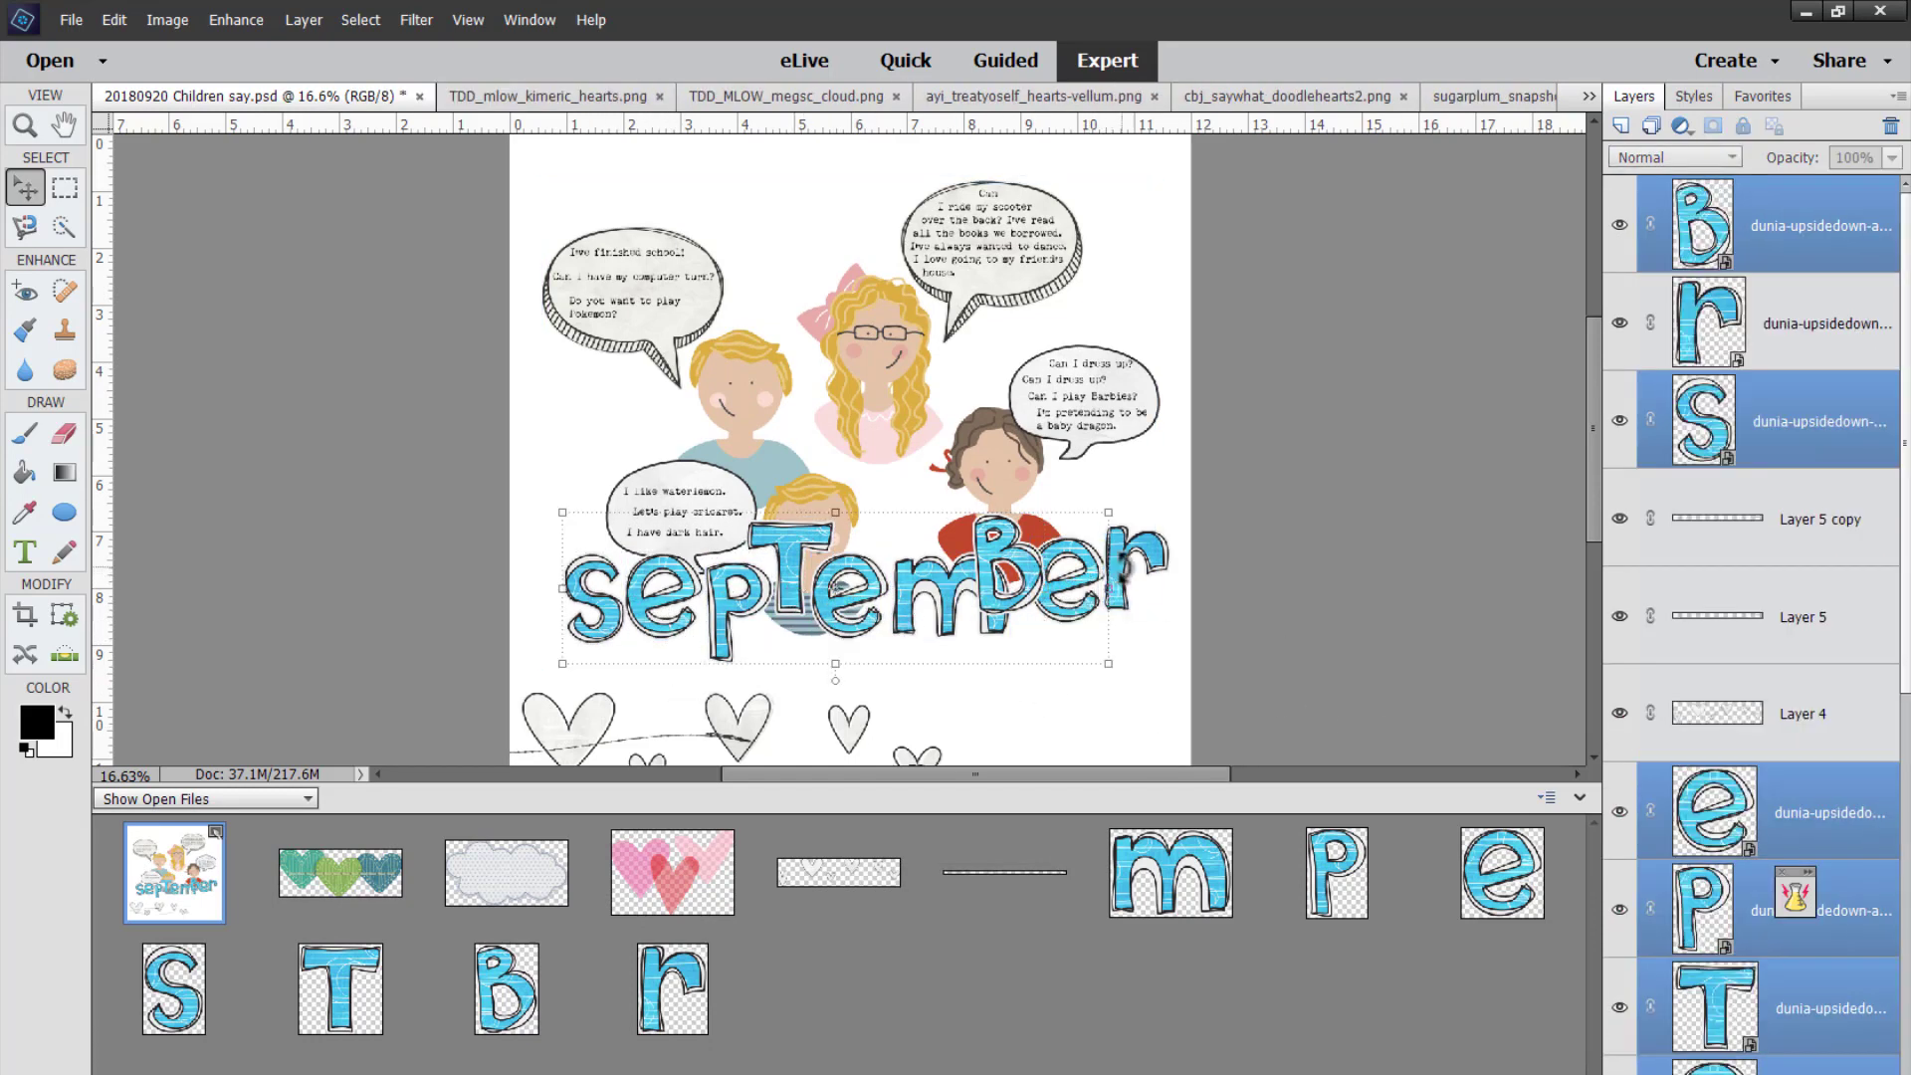
{"action": "left_click", "coordinate": [1116, 587], "text": "shift"}
{"action": "left_click", "coordinate": [1070, 726]}
{"action": "left_click", "coordinate": [1118, 604], "text": "shift"}
{"action": "key", "text": "Escape"}
{"action": "left_click", "coordinate": [1143, 614], "text": "shift"}
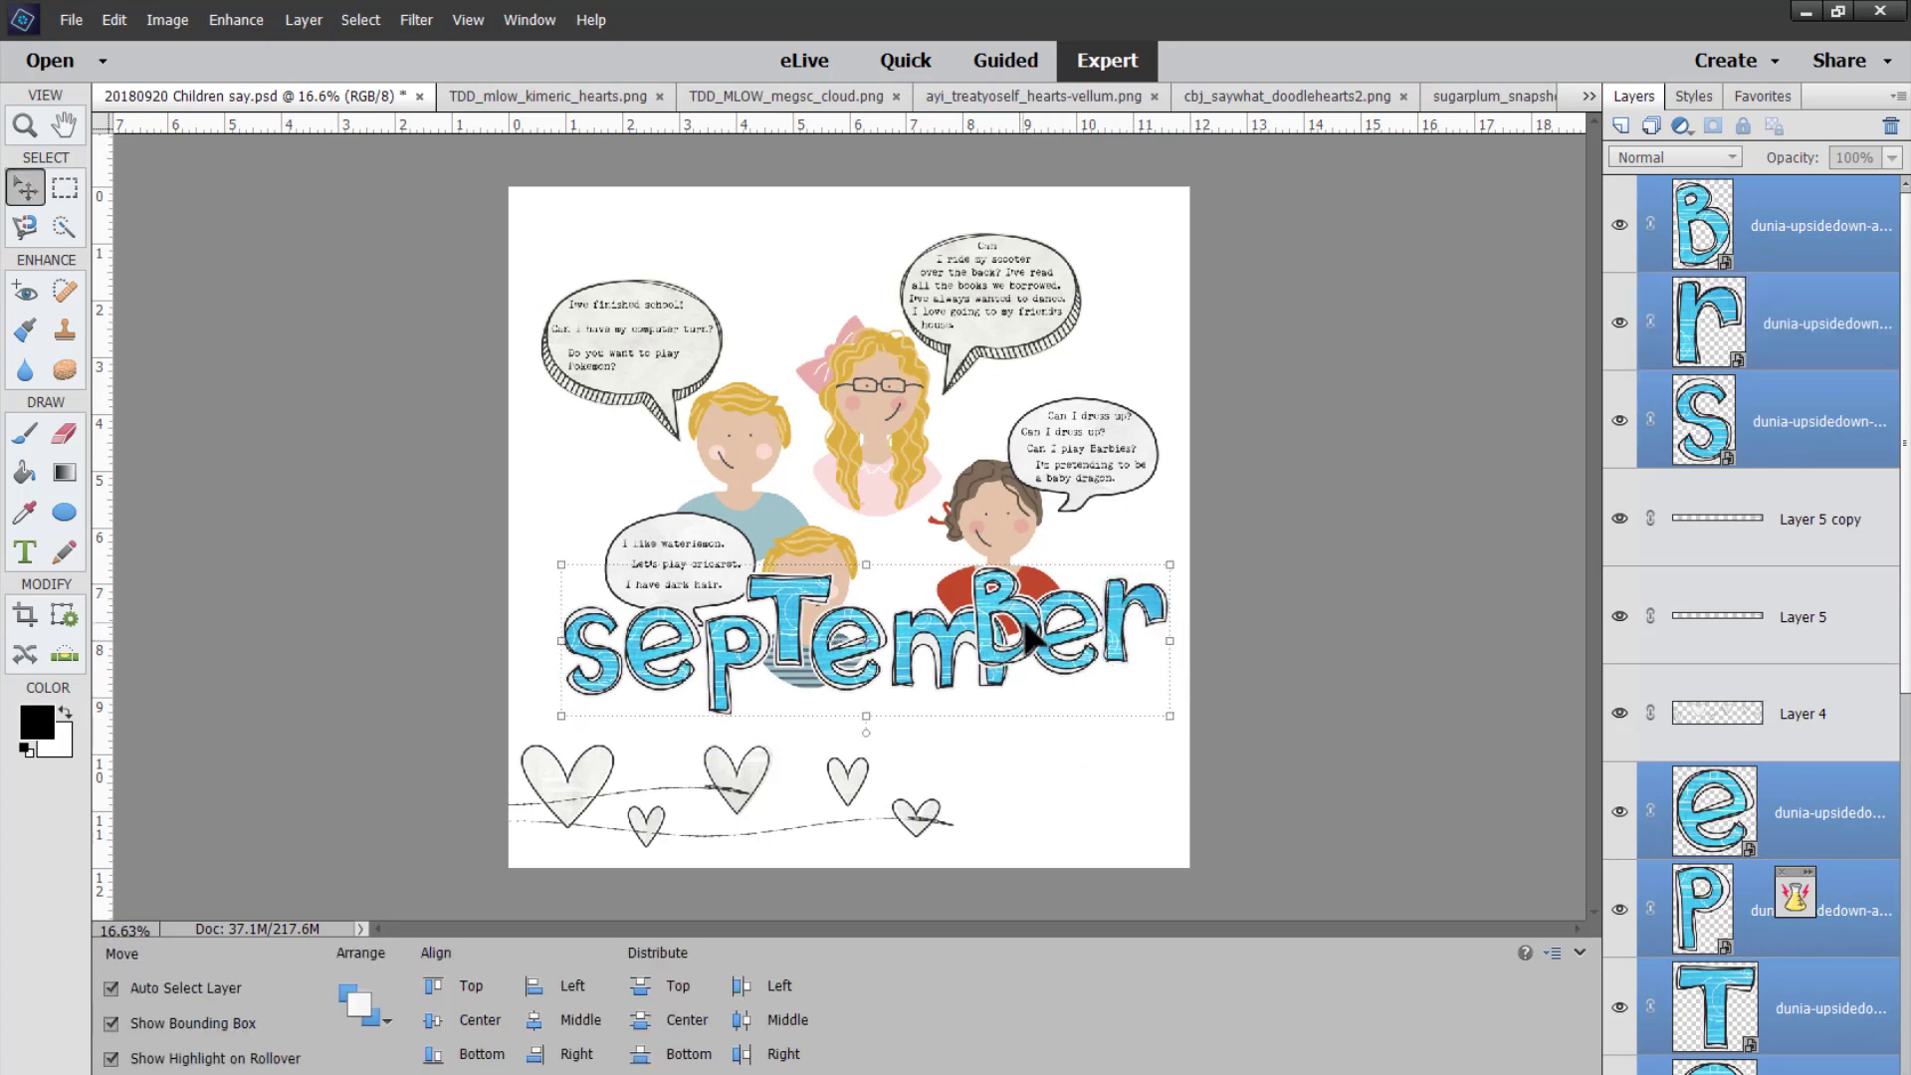
{"action": "left_click_drag", "start_coordinate": [1022, 624], "coordinate": [1159, 769]}
{"action": "key", "text": "ctrl+shift+]"}
Group the nine letter layers and scale the title down to about two thirds of the page width.
{"action": "left_click", "coordinate": [1760, 973]}
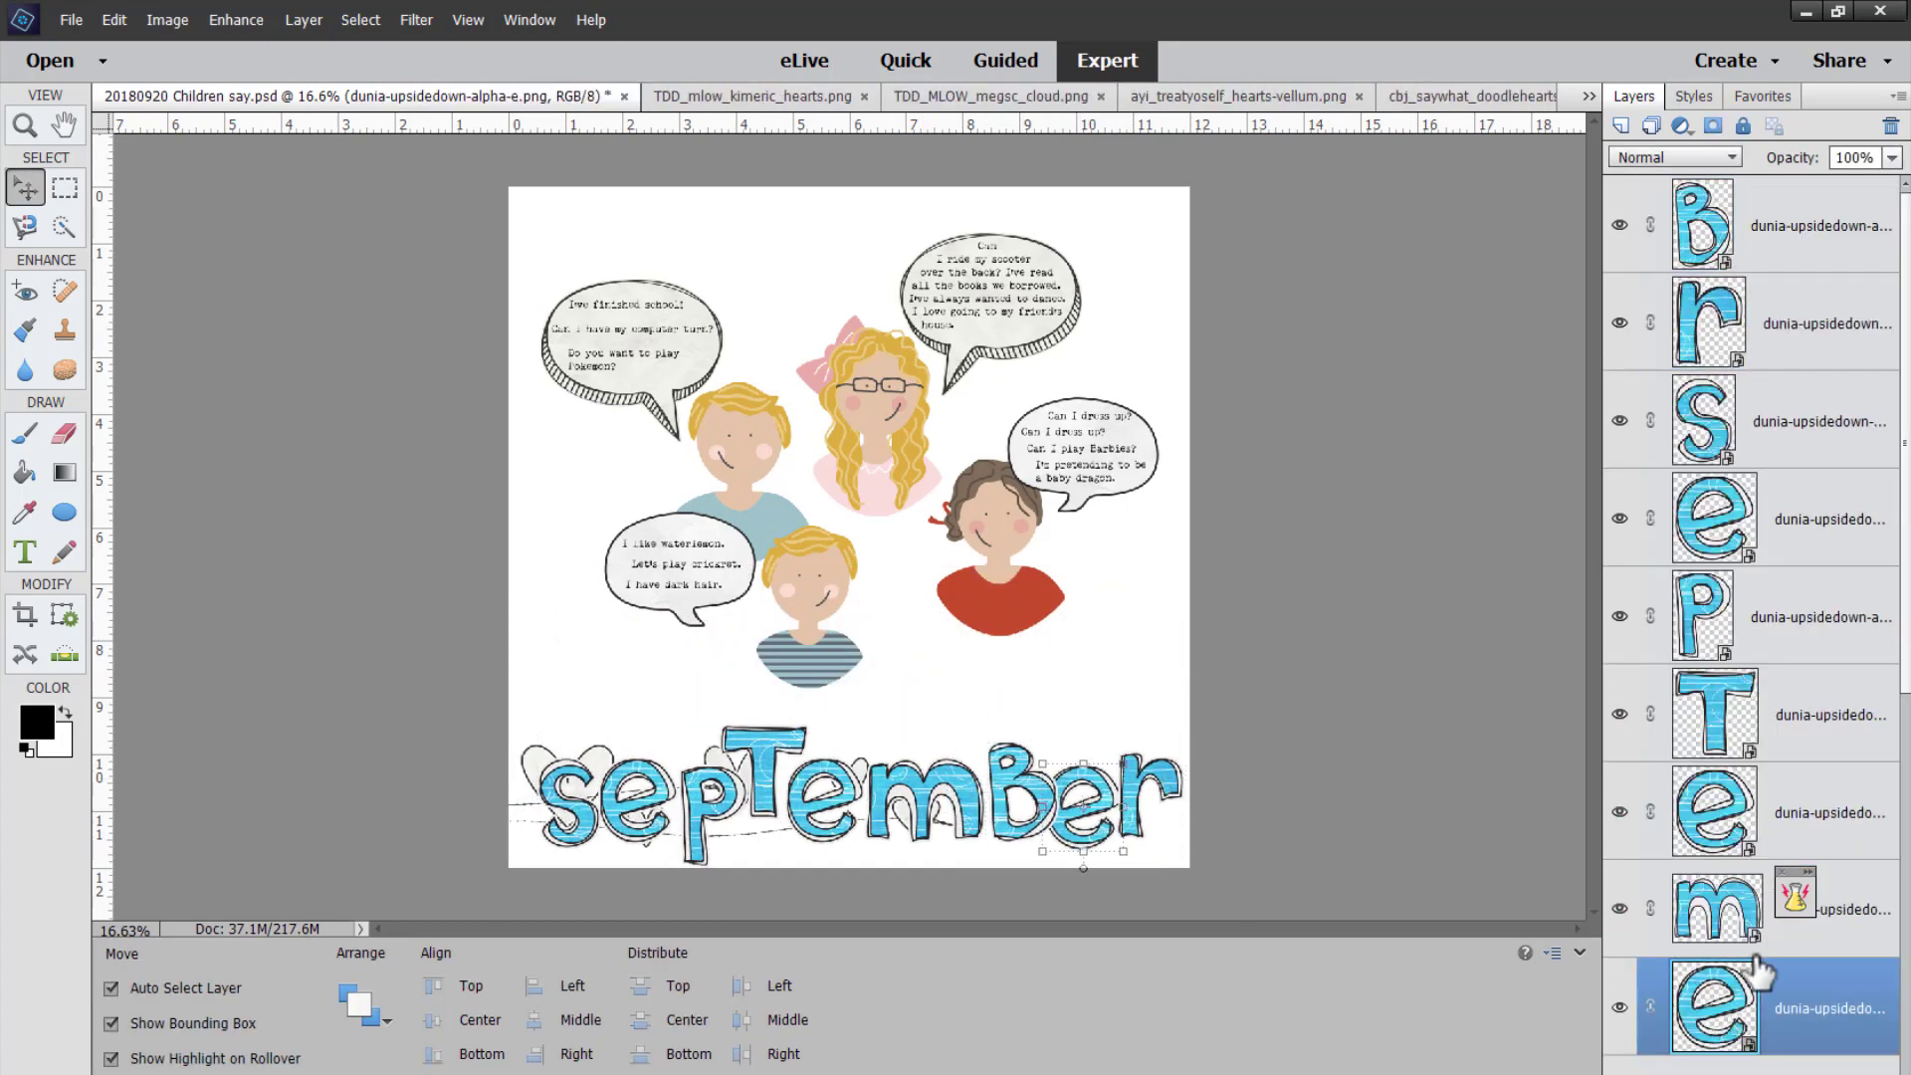
{"action": "left_click", "coordinate": [1773, 261], "text": "shift"}
{"action": "key", "text": "ctrl+g"}
{"action": "left_click_drag", "start_coordinate": [1189, 856], "coordinate": [913, 804]}
{"action": "left_click", "coordinate": [896, 871]}
{"action": "left_click", "coordinate": [396, 668]}
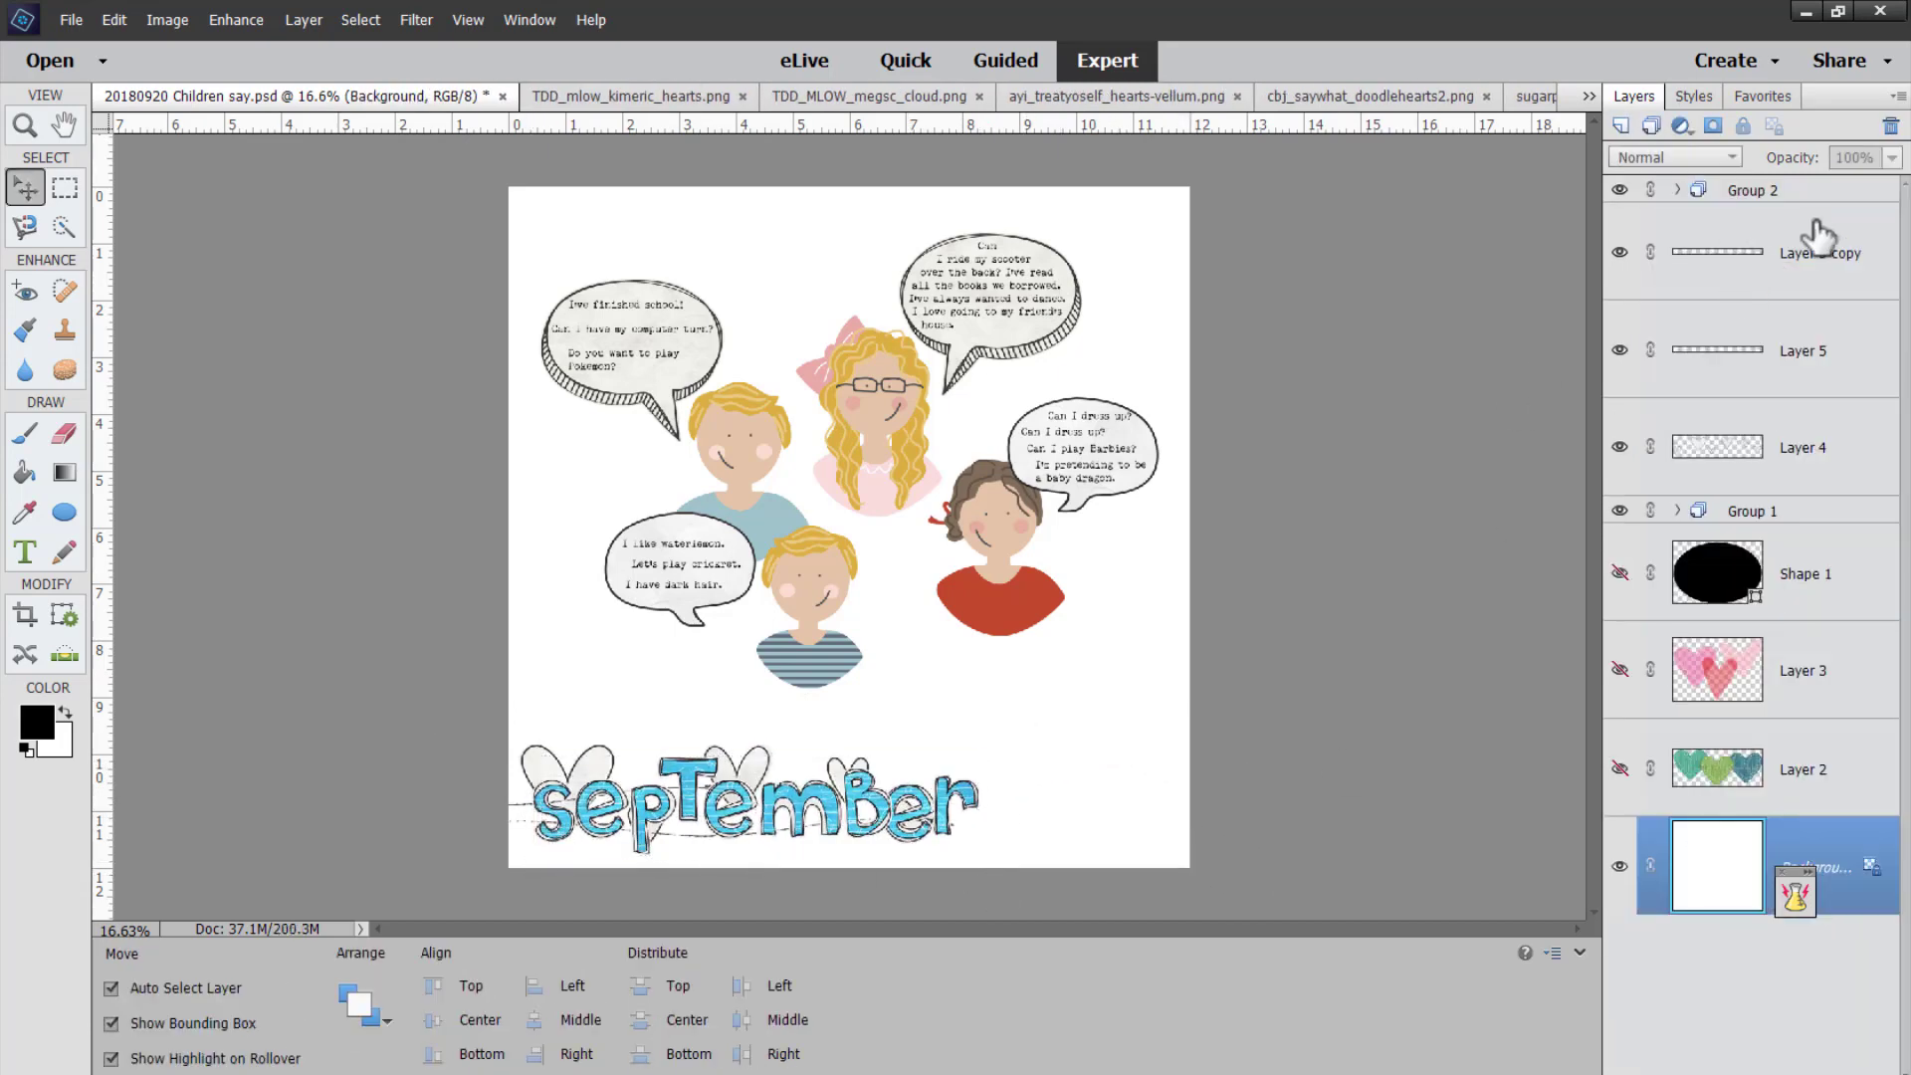
Apply the onelittlebird paper shadow style to the "September" letter group.
{"action": "left_click", "coordinate": [1813, 199]}
{"action": "left_click", "coordinate": [1695, 96]}
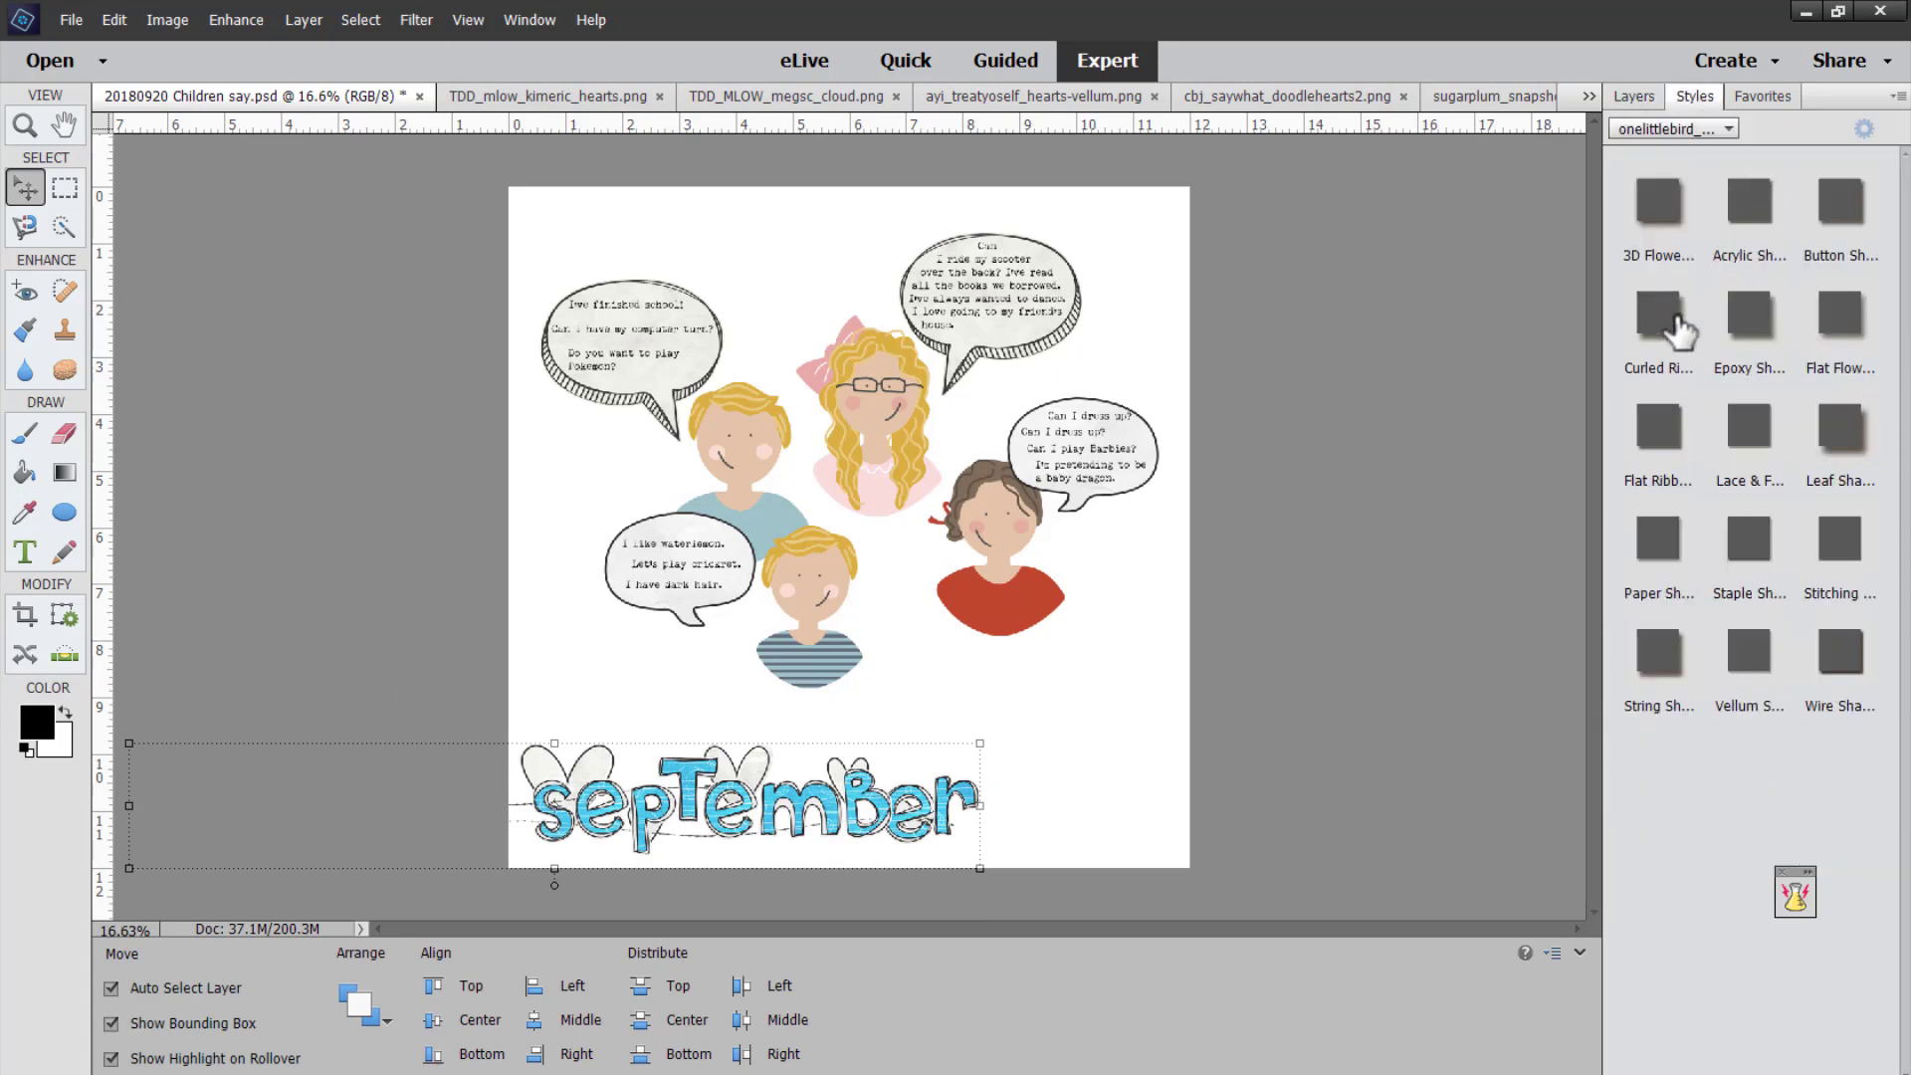
{"action": "left_click", "coordinate": [1658, 543]}
{"action": "left_click", "coordinate": [1009, 665]}
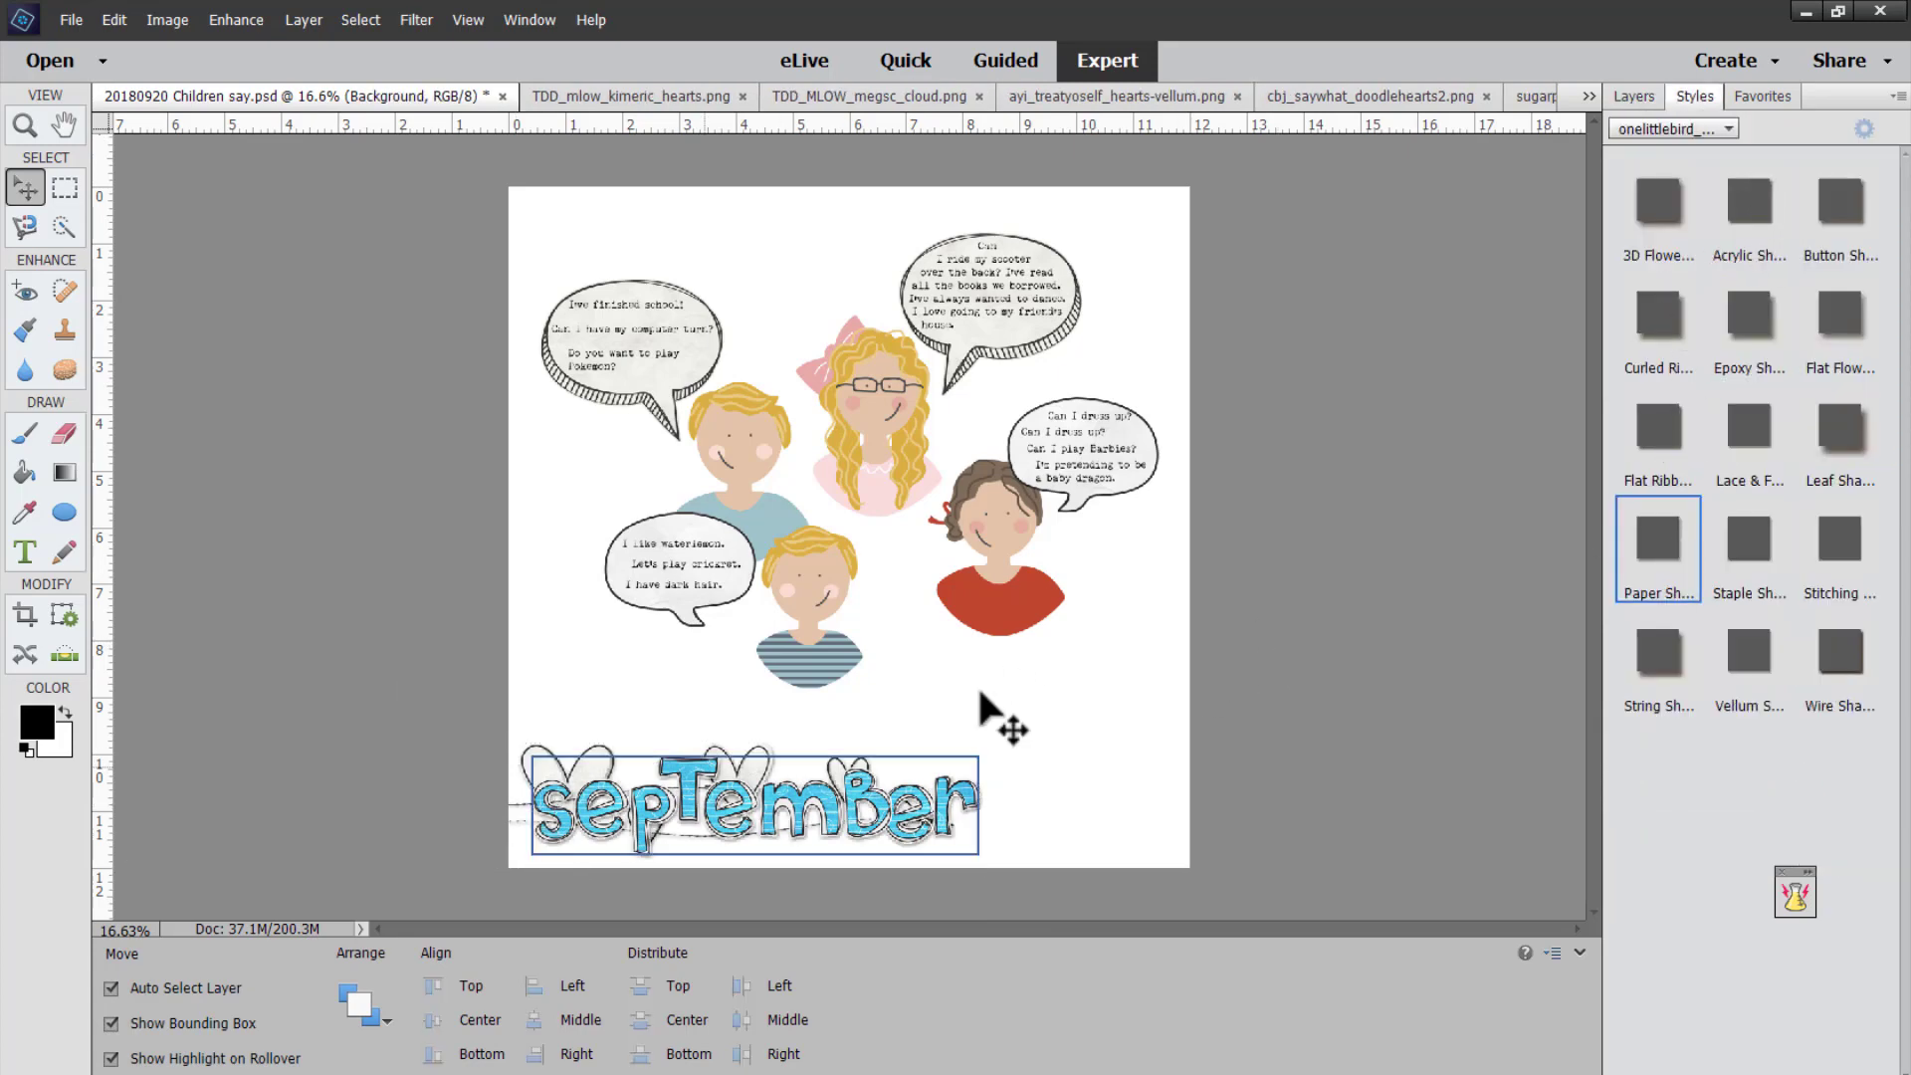
Select both stitch line layers and apply the onelittlebird stitching shadow style to them.
{"action": "left_click", "coordinate": [980, 622]}
{"action": "left_click", "coordinate": [513, 802]}
{"action": "left_click", "coordinate": [1638, 97]}
{"action": "left_click", "coordinate": [1753, 259]}
{"action": "left_click", "coordinate": [1755, 360], "text": "ctrl"}
{"action": "left_click", "coordinate": [1694, 97]}
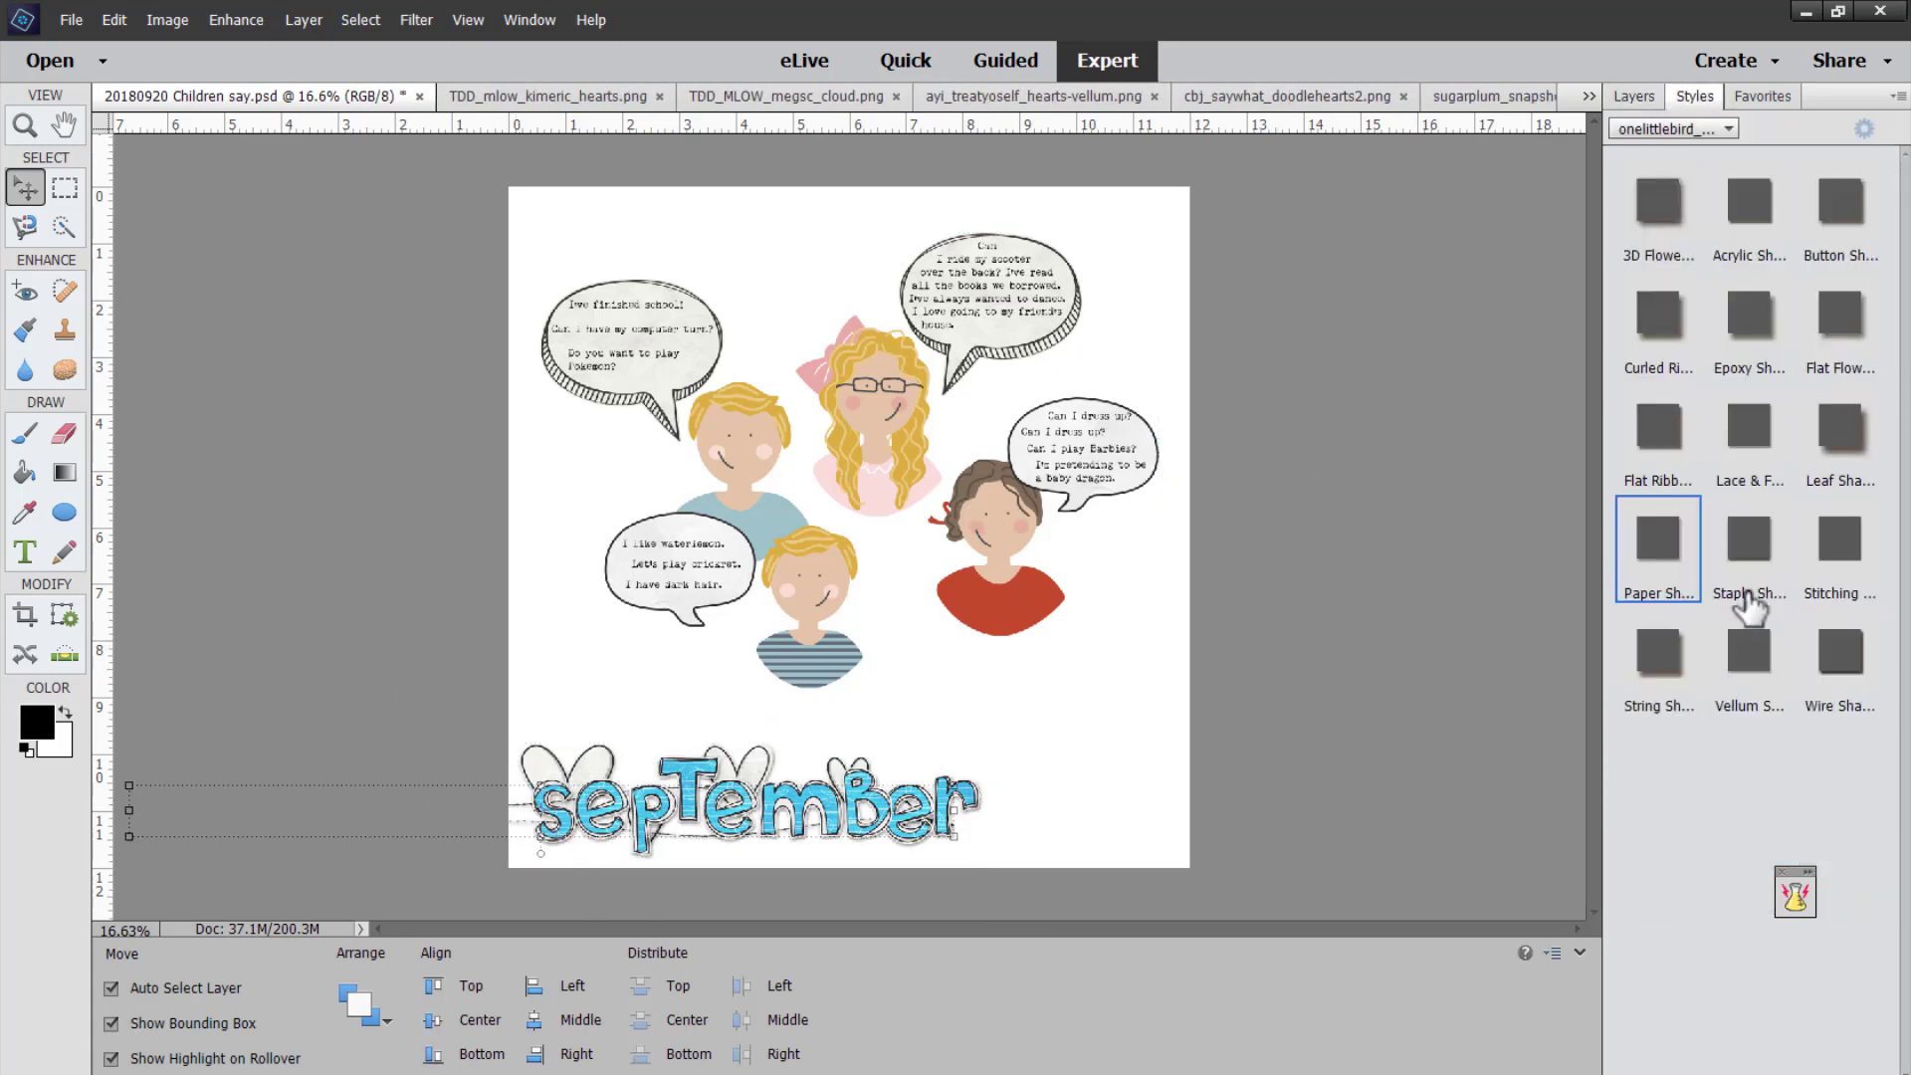
{"action": "left_click", "coordinate": [1240, 762]}
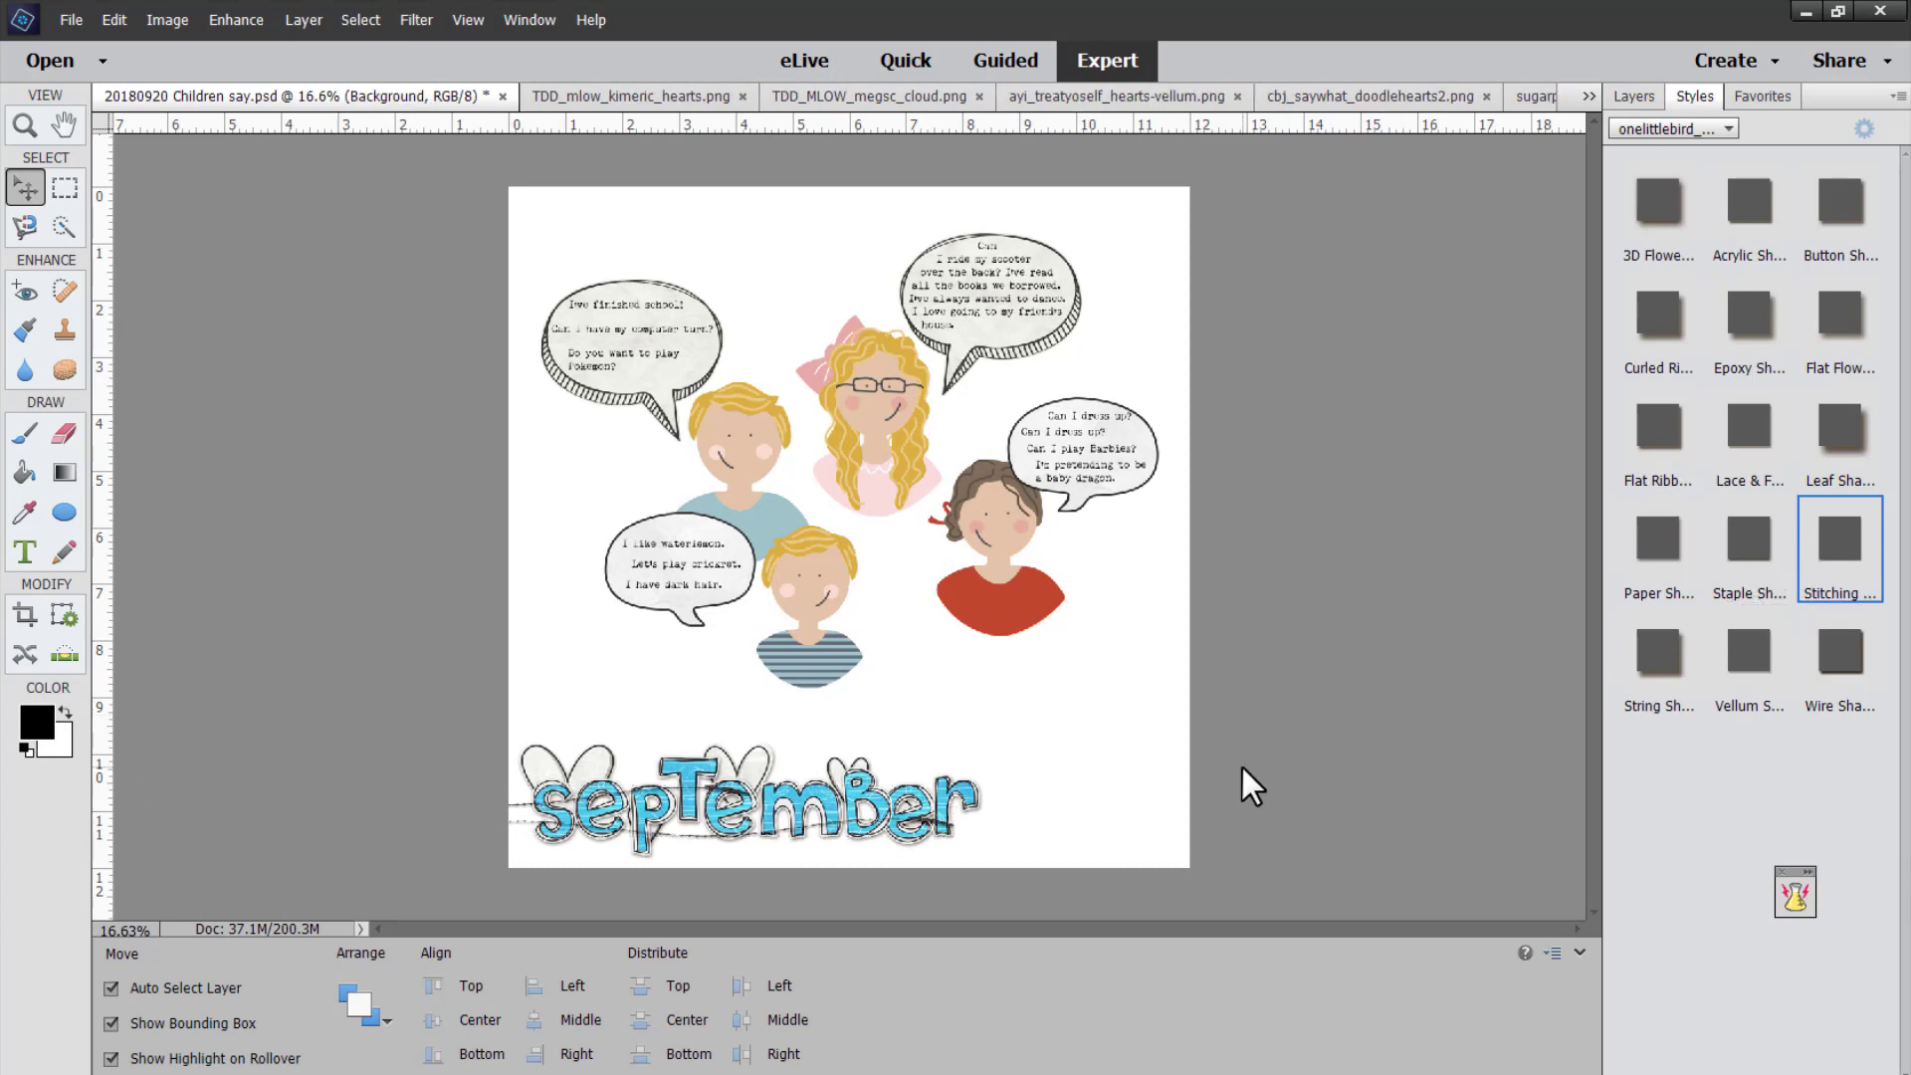
Move the doodle hearts above the title, one stitch line across the large hearts and the other beneath the start of "September".
{"action": "left_click_drag", "start_coordinate": [598, 783], "coordinate": [573, 731]}
{"action": "left_click_drag", "start_coordinate": [733, 797], "coordinate": [696, 736]}
{"action": "left_click_drag", "start_coordinate": [927, 824], "coordinate": [691, 839]}
{"action": "left_click", "coordinate": [759, 852]}
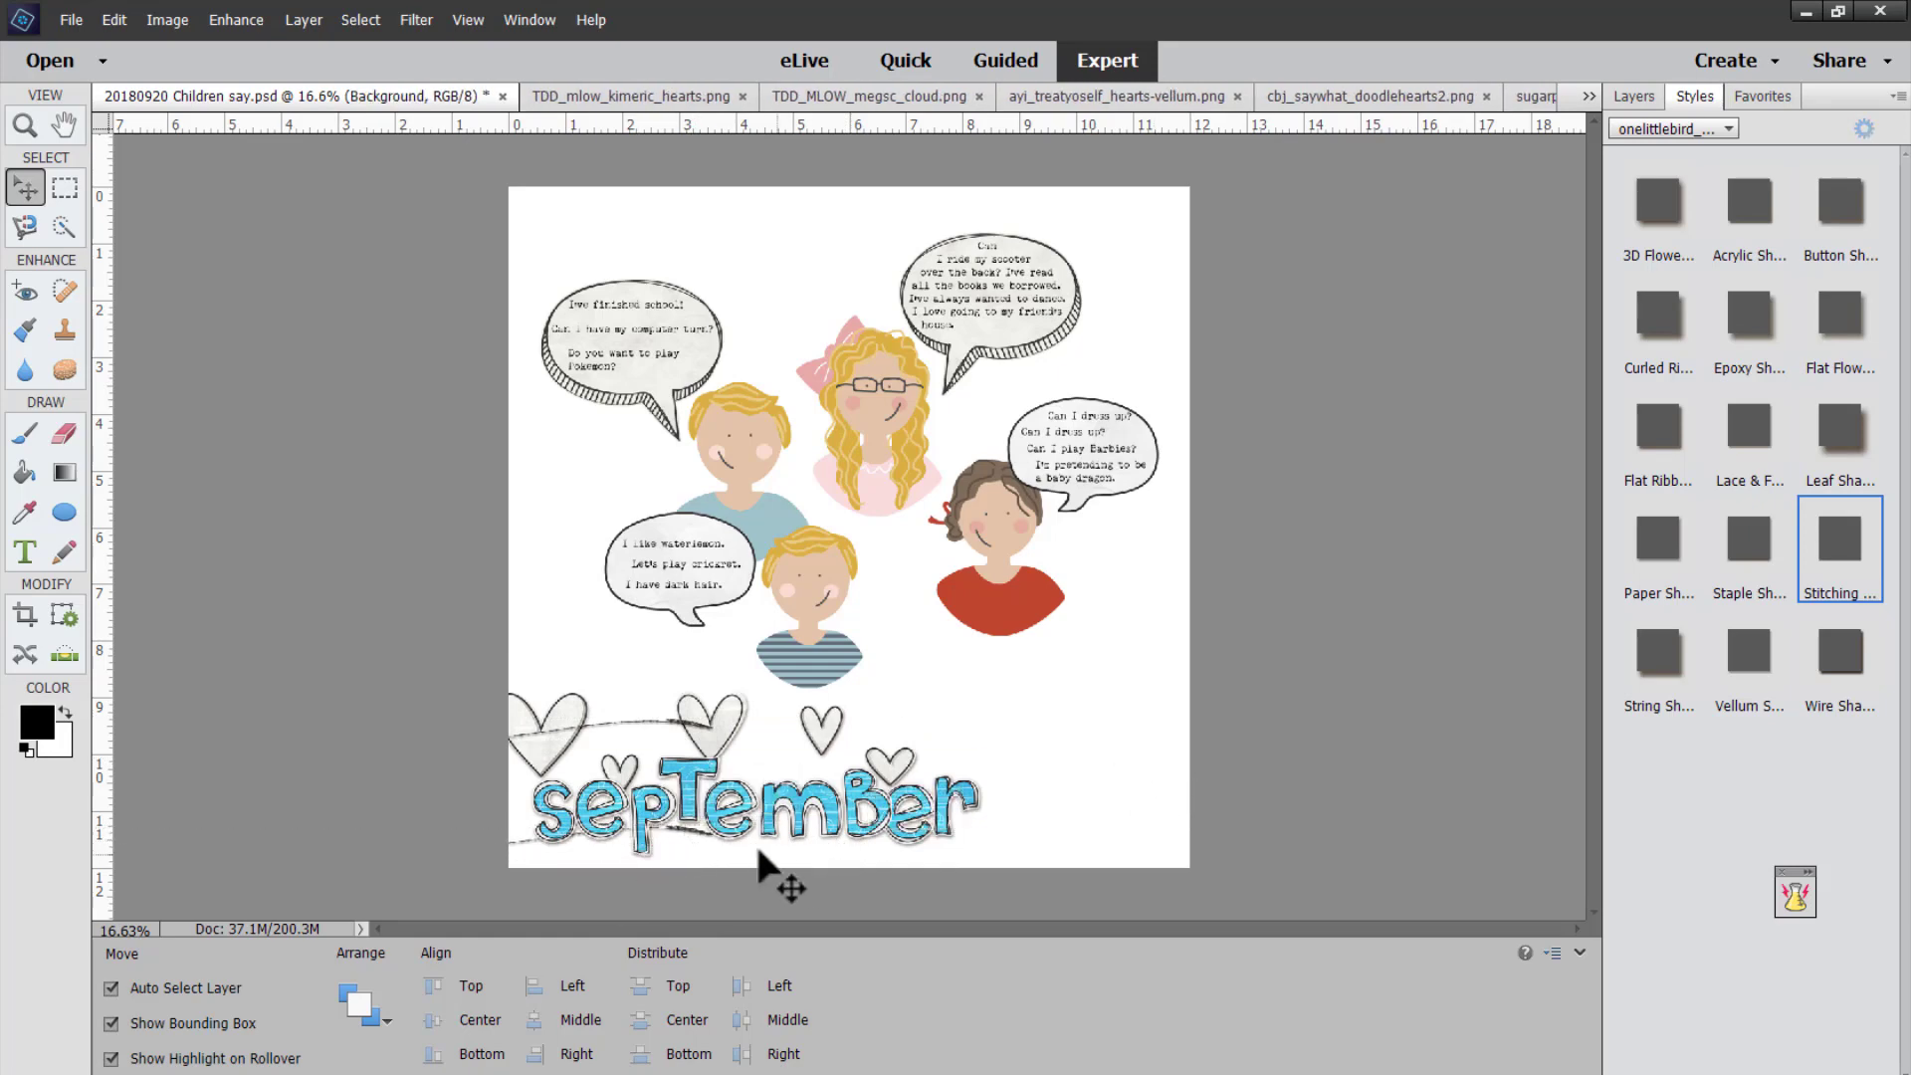
Add the text "as heard in" in Remington Noiseless Regular, enlarge it and place it just above the start of "September".
{"action": "key", "text": "t"}
{"action": "left_click", "coordinate": [594, 710]}
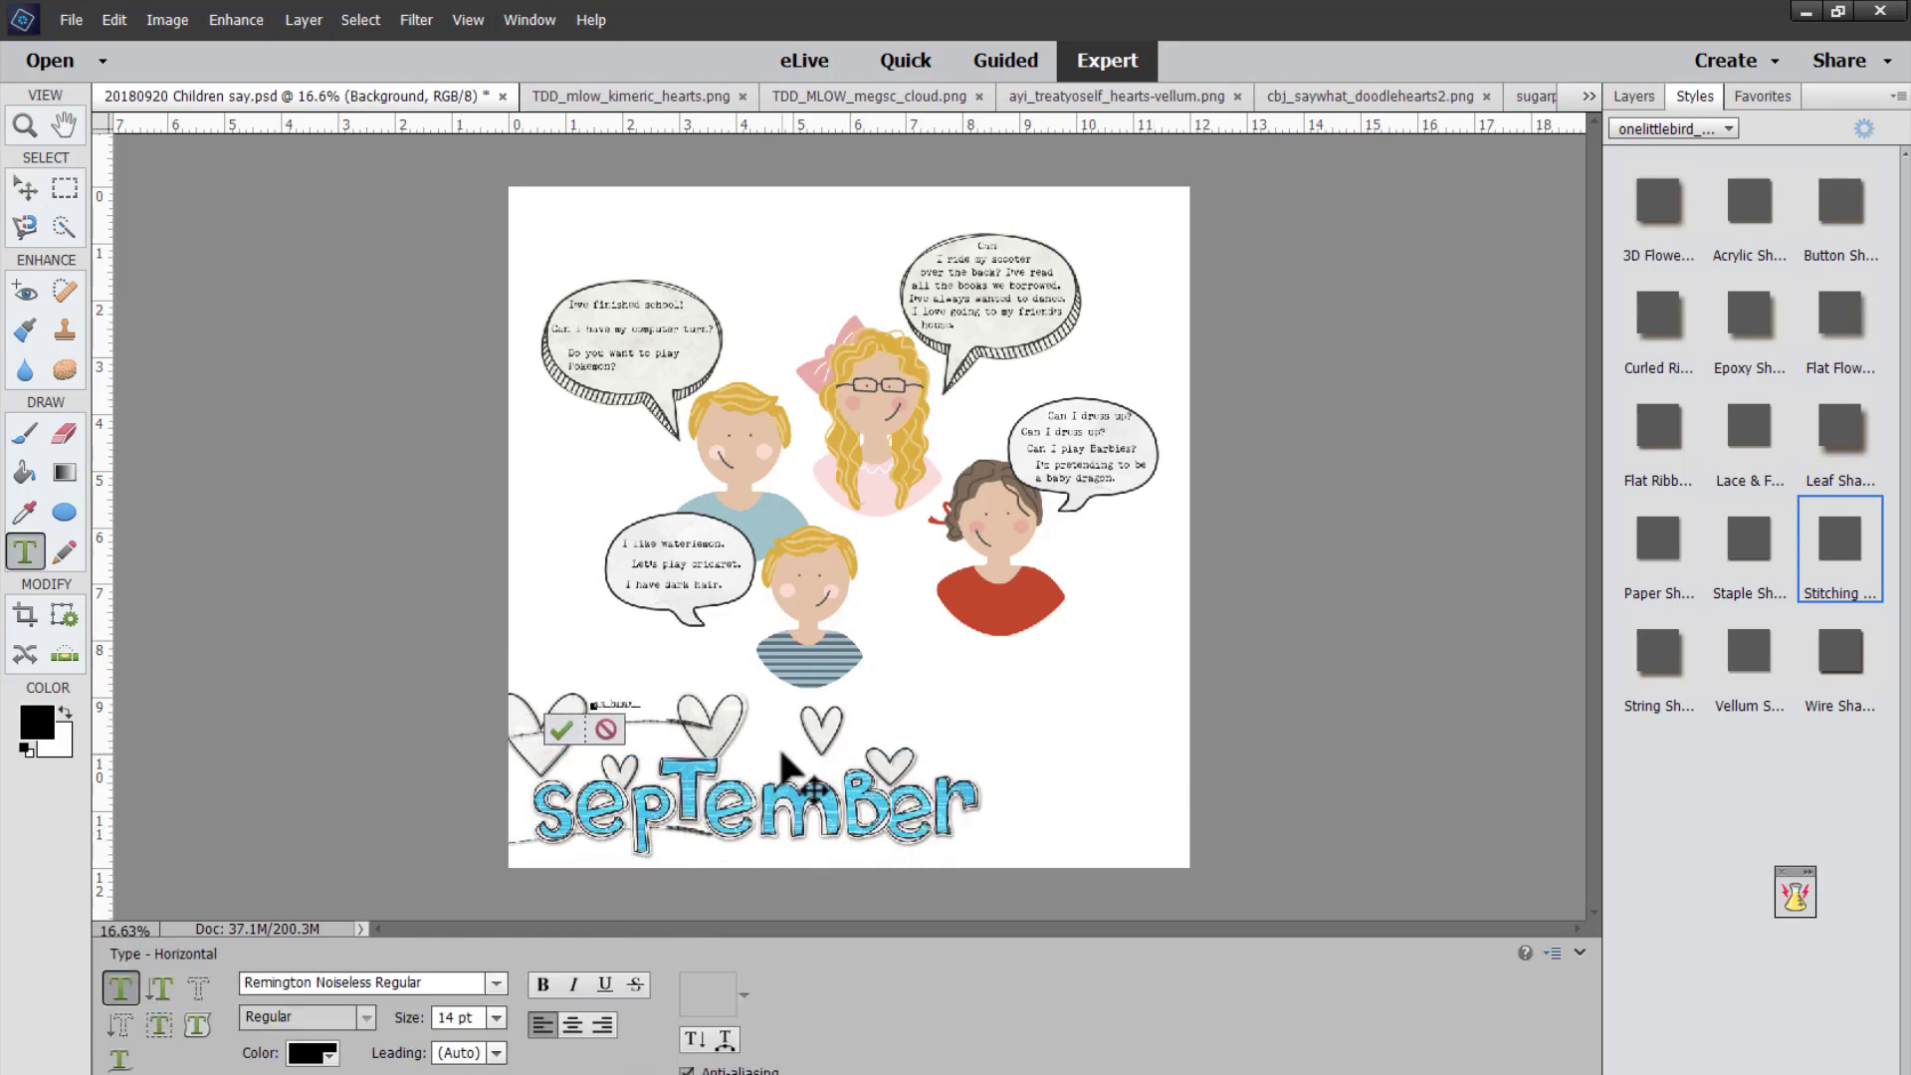
{"action": "left_click", "coordinate": [573, 729]}
{"action": "key", "text": "ctrl+plus"}
{"action": "key", "text": "ctrl+plus"}
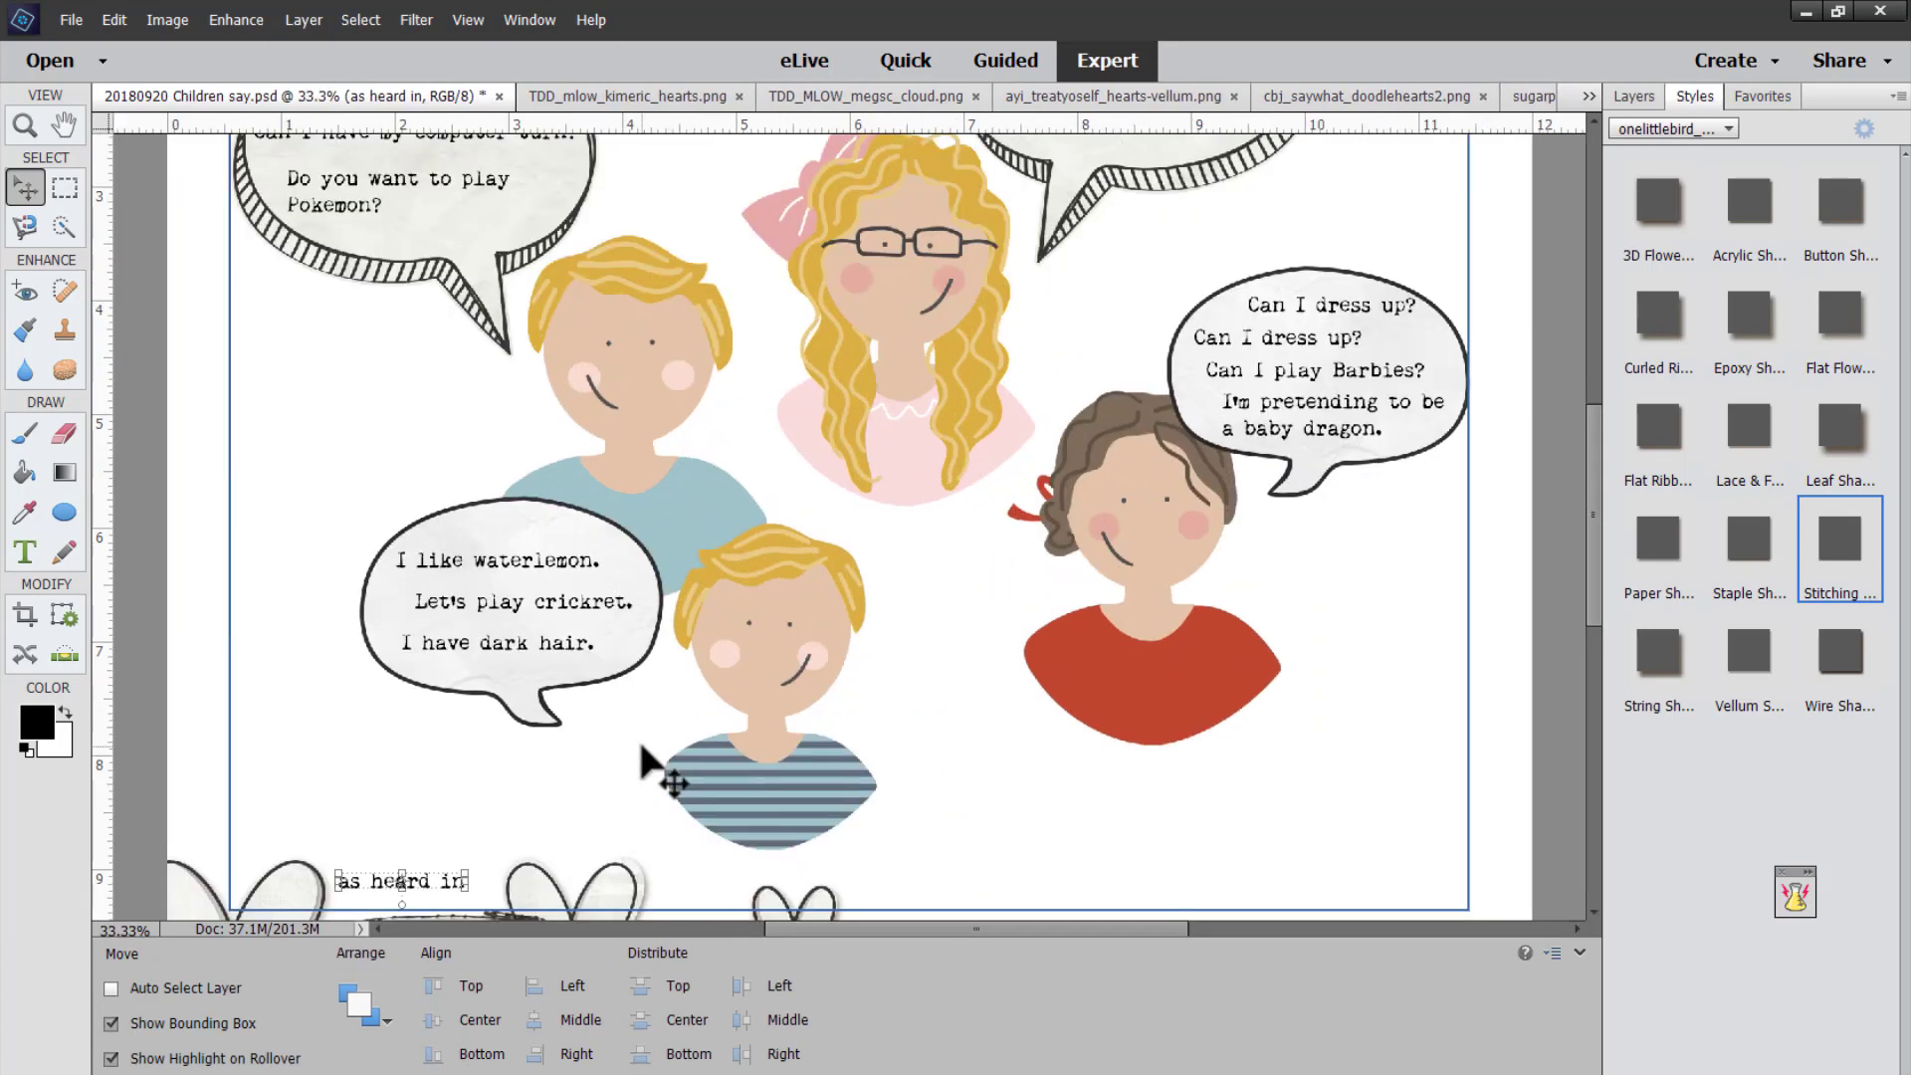
{"action": "scroll", "coordinate": [517, 767], "scroll_direction": "down", "scroll_amount": 1}
{"action": "left_click_drag", "start_coordinate": [465, 786], "coordinate": [371, 885]}
{"action": "key", "text": "Return"}
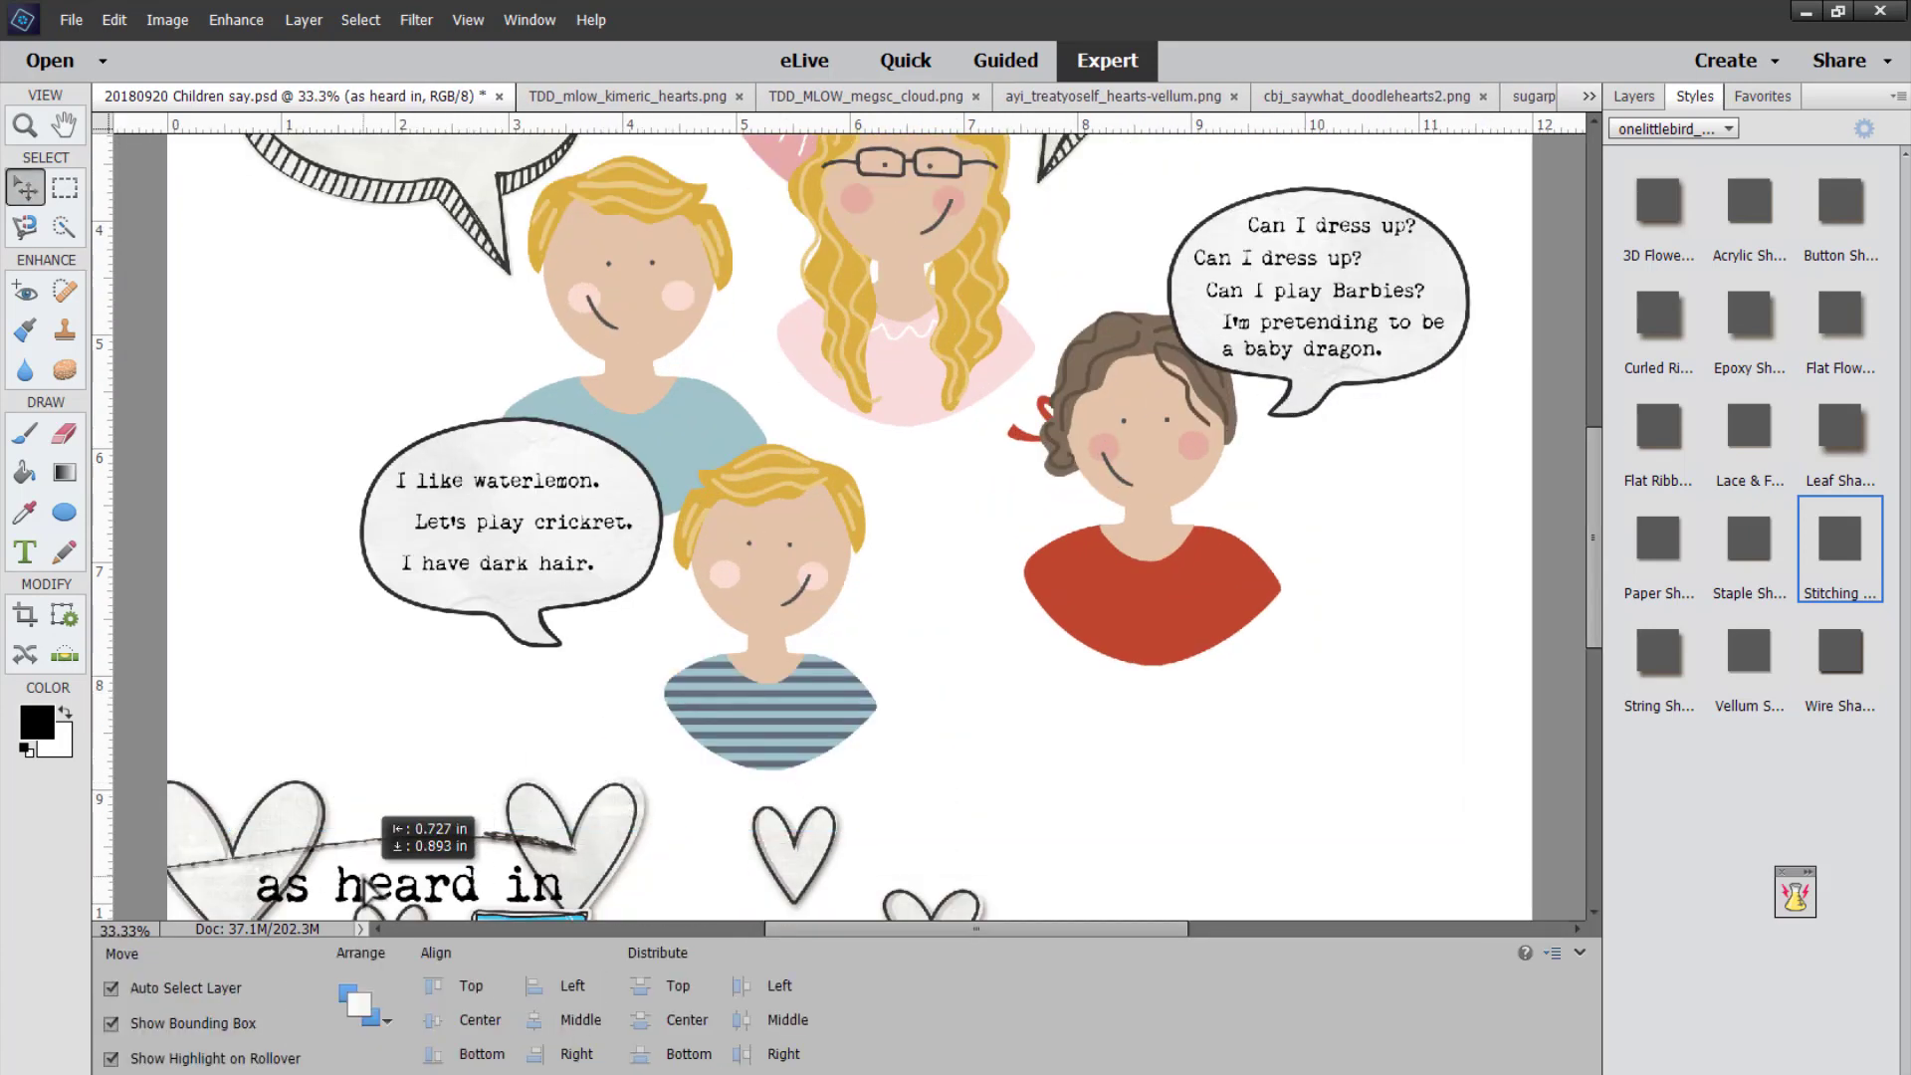
{"action": "key", "text": "ctrl+0"}
Select the portrait photo layer inside the speech bubble group and add a Levels adjustment above it with the white input point lowered slightly.
{"action": "left_click", "coordinate": [884, 605]}
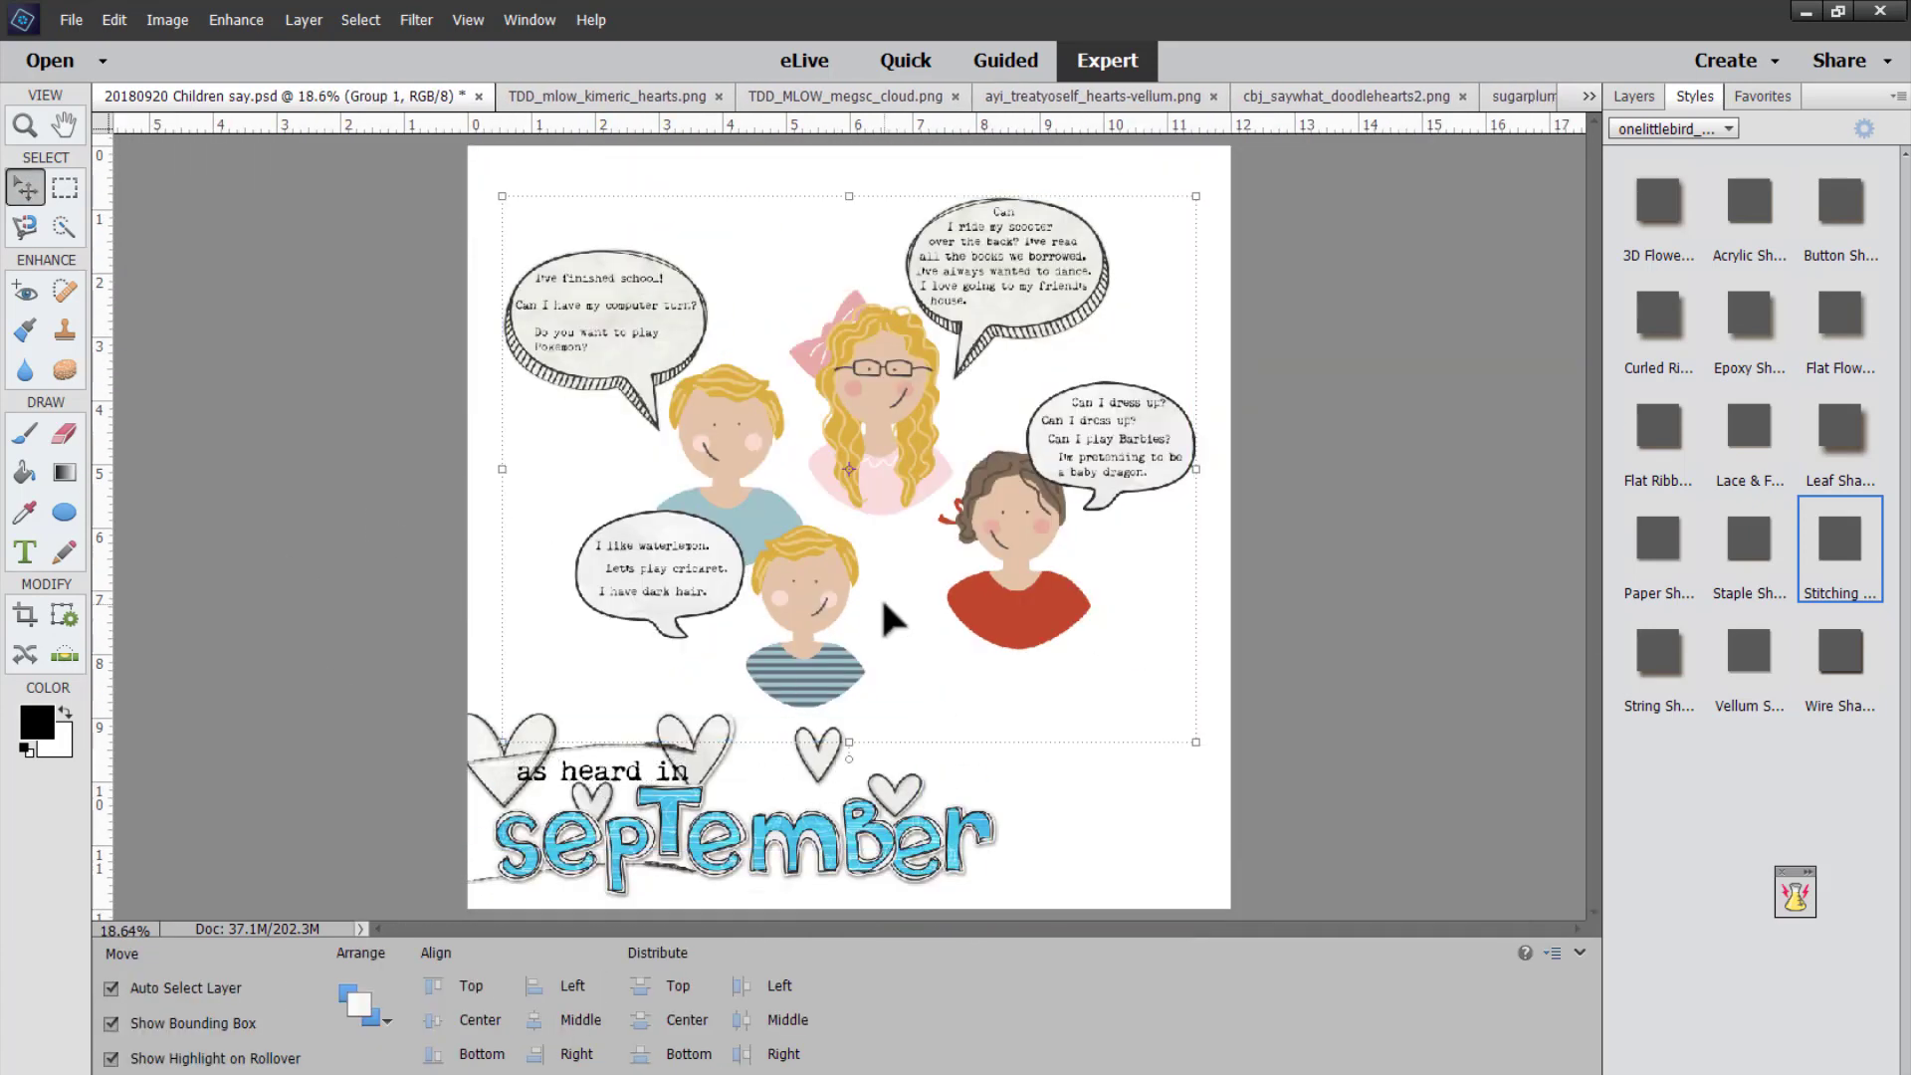
{"action": "left_click", "coordinate": [1633, 95]}
{"action": "left_click", "coordinate": [1688, 157]}
{"action": "left_click", "coordinate": [1688, 161]}
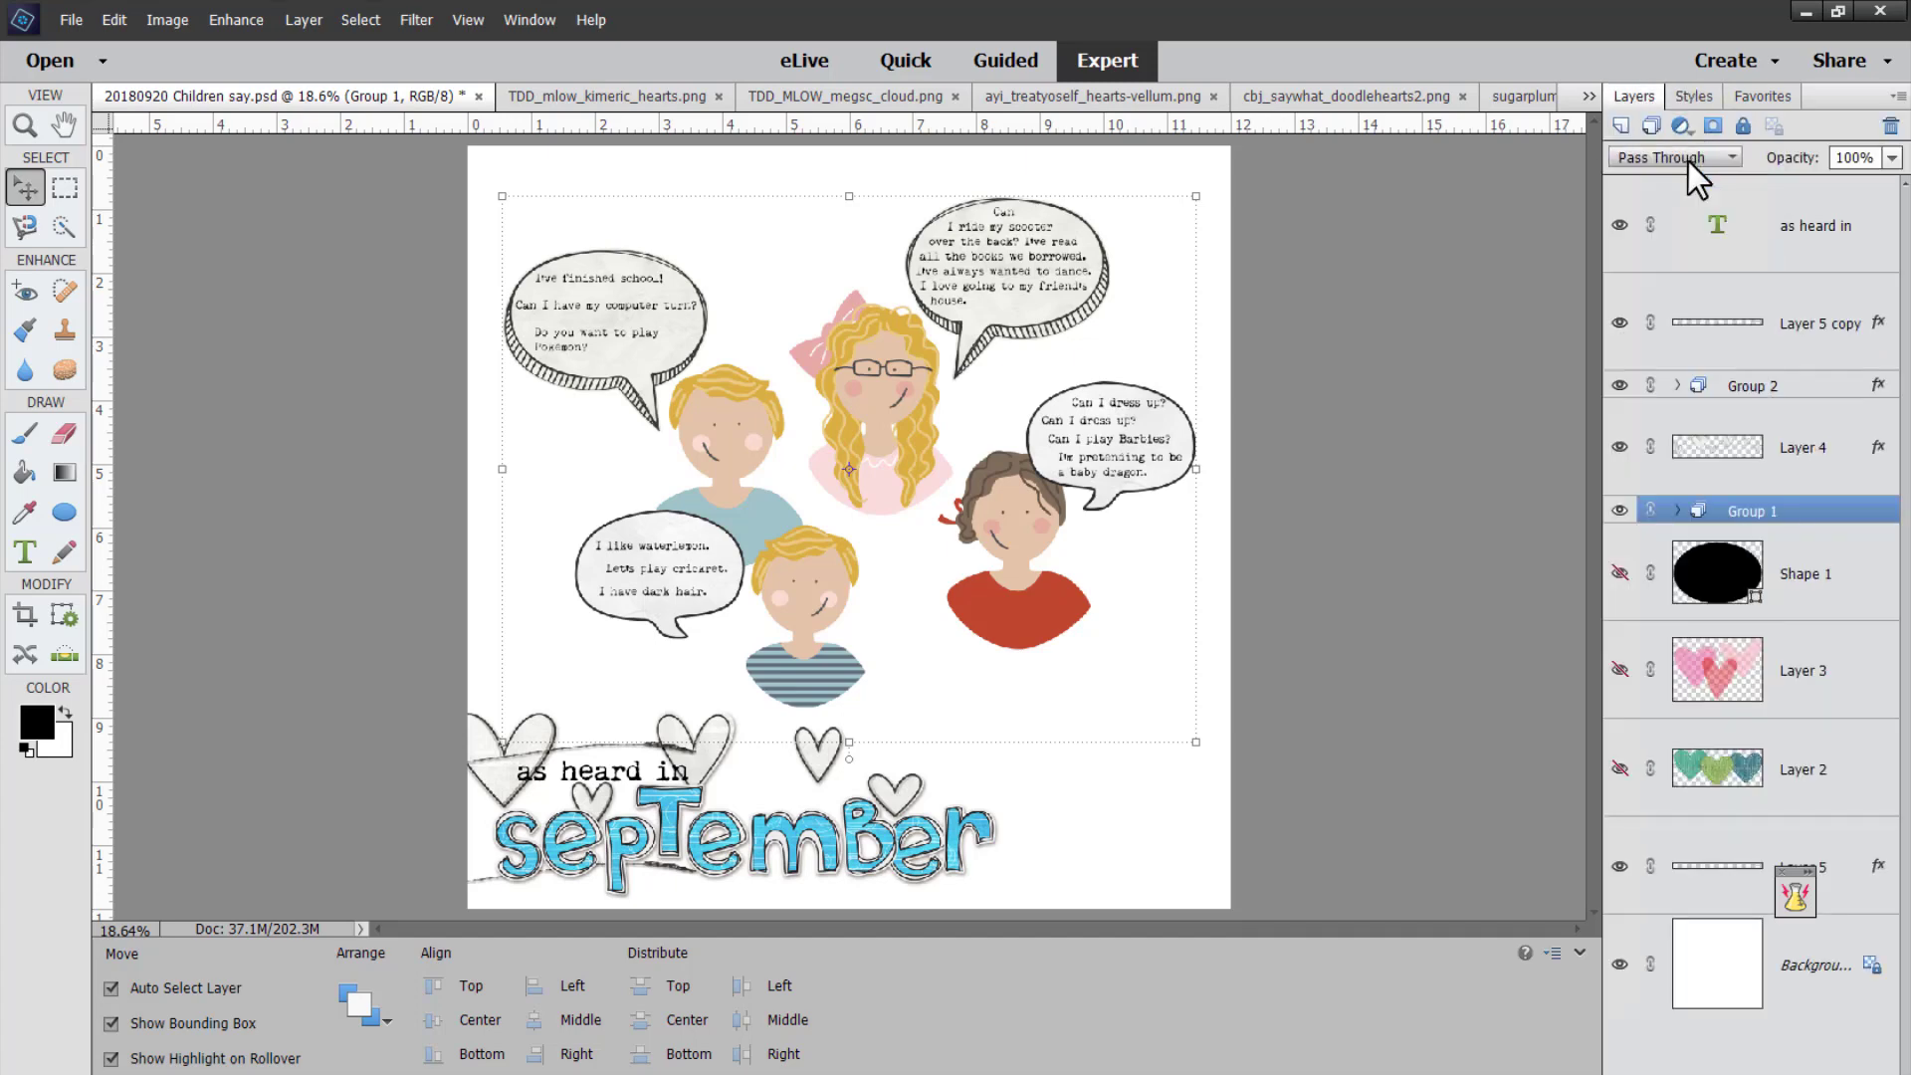
{"action": "left_click", "coordinate": [1678, 509]}
{"action": "scroll", "coordinate": [1712, 676], "scroll_direction": "down", "scroll_amount": 4}
{"action": "left_click", "coordinate": [1706, 697]}
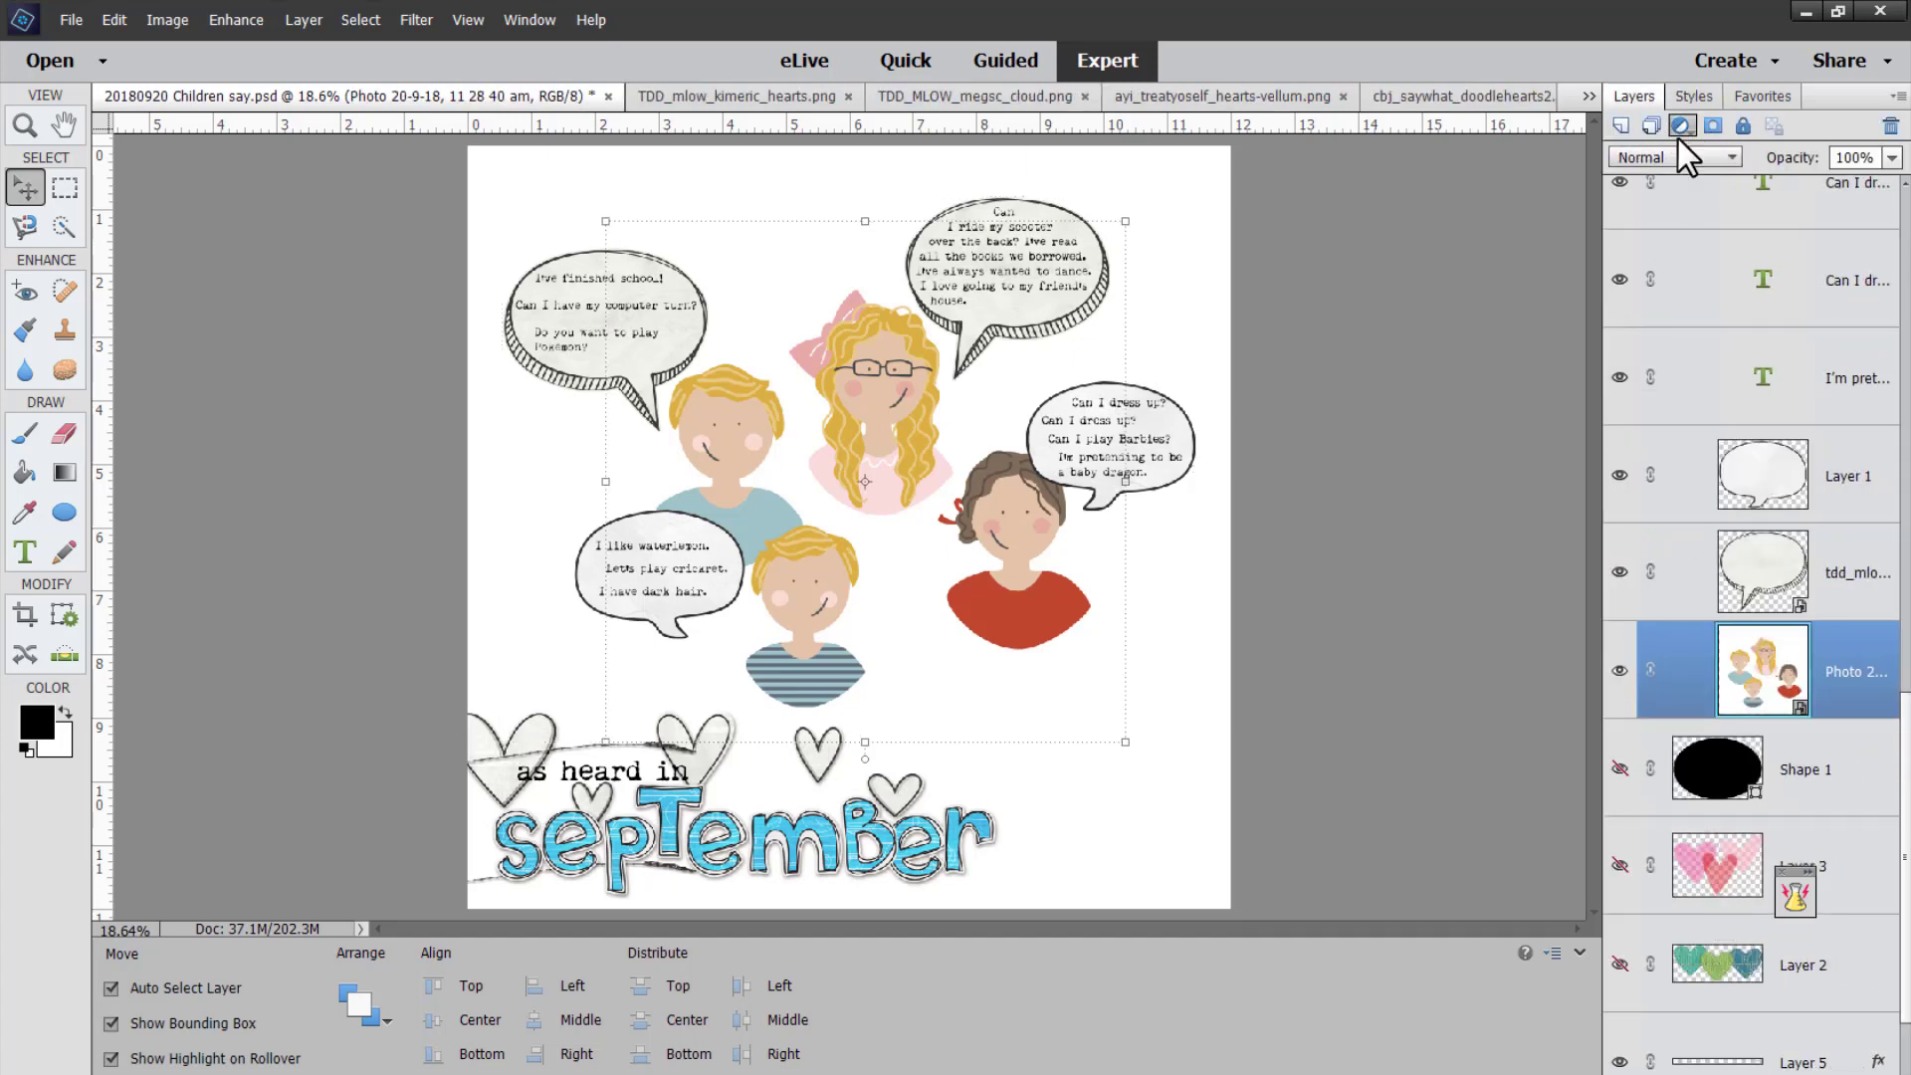
{"action": "left_click", "coordinate": [1682, 125]}
{"action": "left_click", "coordinate": [1704, 237]}
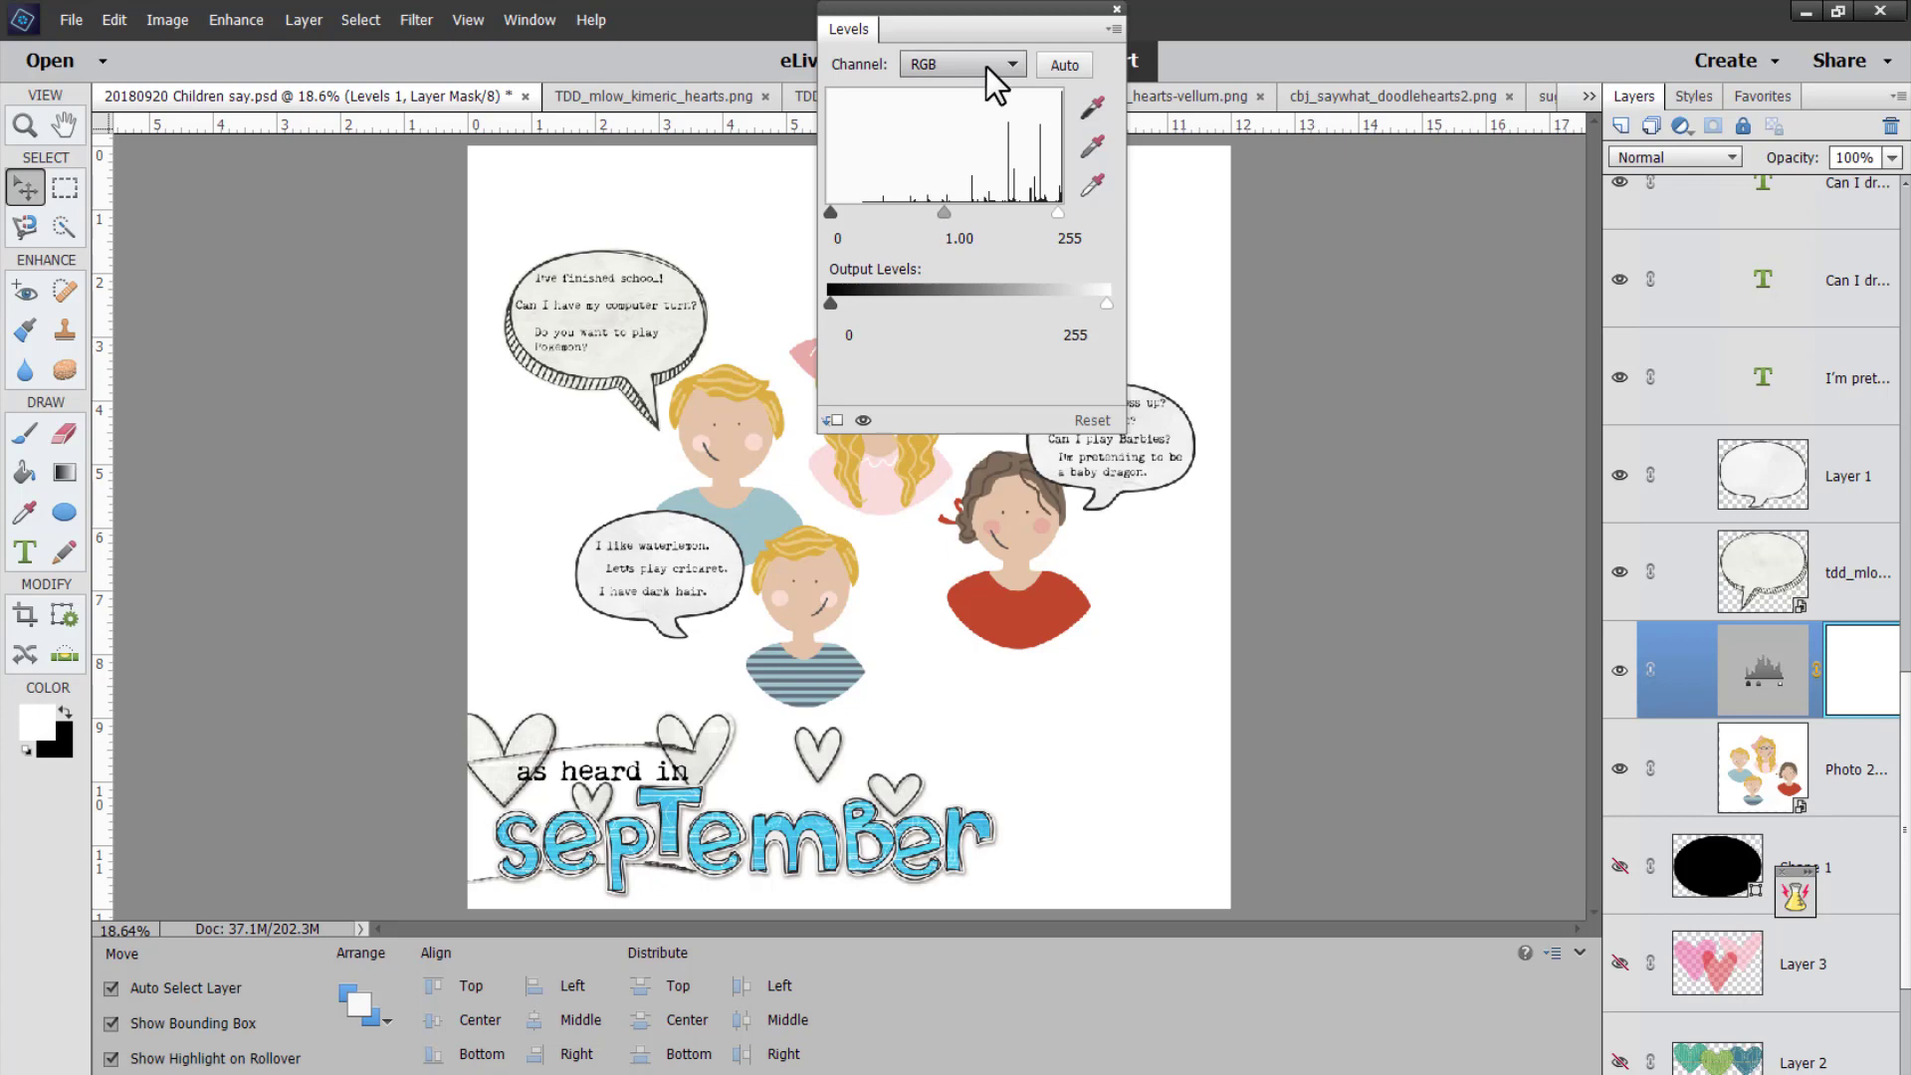
{"action": "left_click_drag", "start_coordinate": [1056, 223], "coordinate": [1041, 211]}
{"action": "left_click_drag", "start_coordinate": [1115, 9], "coordinate": [1471, 105]}
{"action": "left_click", "coordinate": [1471, 103]}
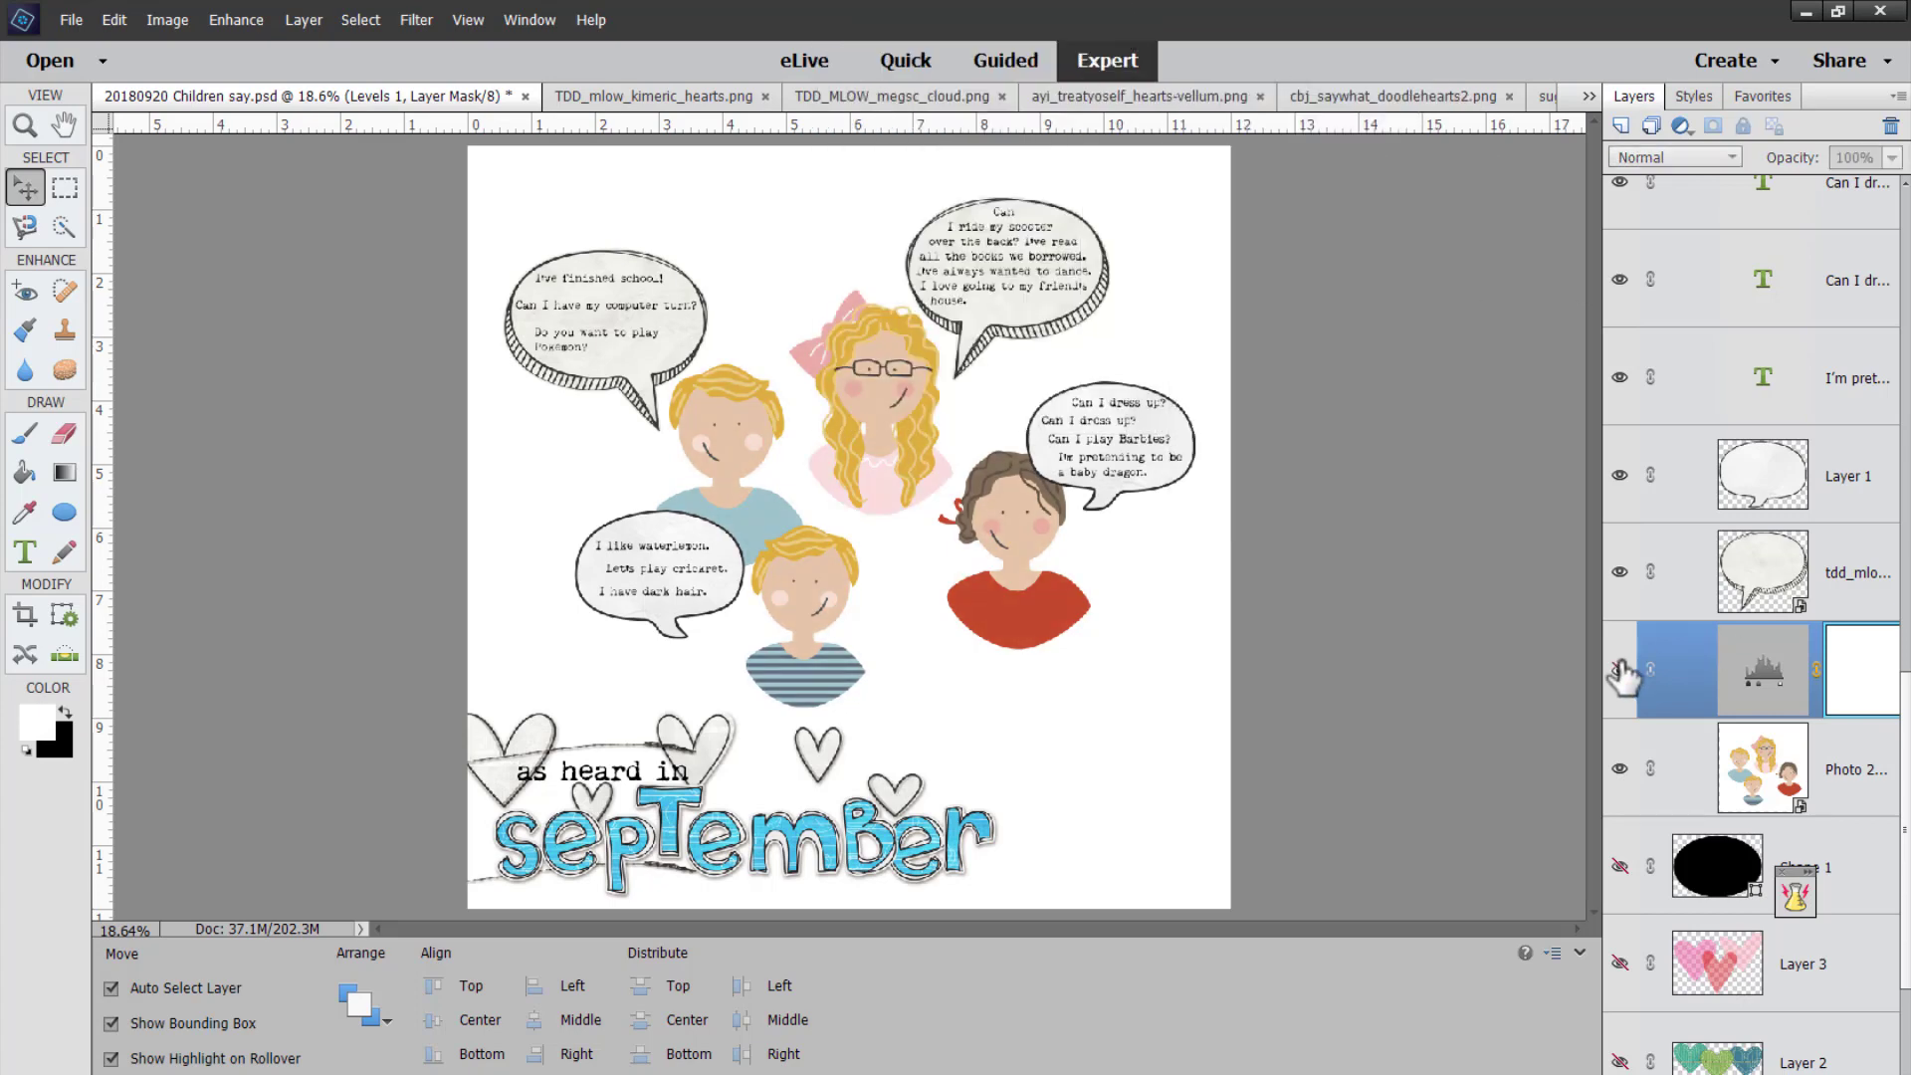
Add a Brightness/Contrast adjustment above the portraits with brightness 15 and contrast -13.
{"action": "left_click", "coordinate": [1681, 125]}
{"action": "left_click", "coordinate": [1725, 255]}
{"action": "mouse_move", "coordinate": [1353, 182]}
{"action": "left_mouse_down"}
{"action": "mouse_move", "coordinate": [1393, 215]}
{"action": "mouse_move", "coordinate": [1294, 230]}
{"action": "mouse_move", "coordinate": [1349, 231]}
{"action": "mouse_move", "coordinate": [1329, 237]}
{"action": "mouse_move", "coordinate": [1351, 188]}
{"action": "left_mouse_up"}
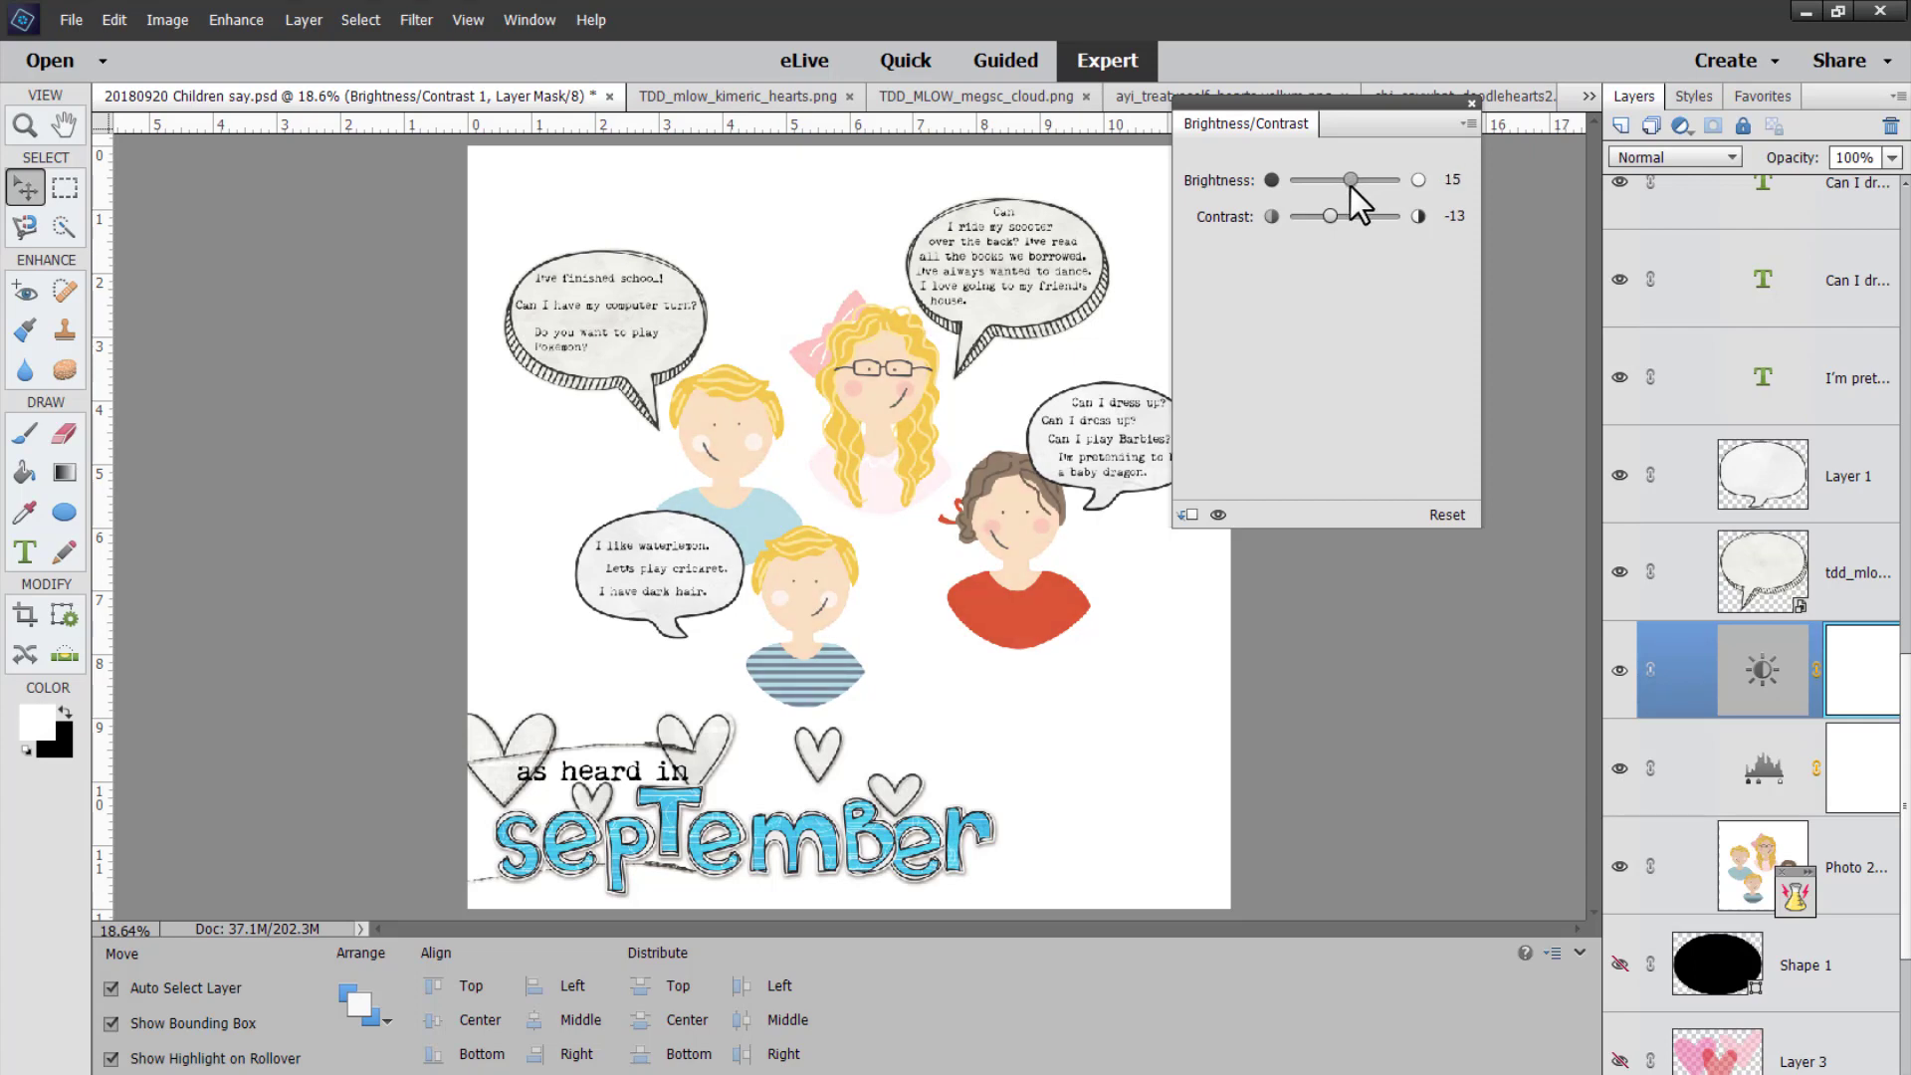
{"action": "left_click", "coordinate": [1471, 102]}
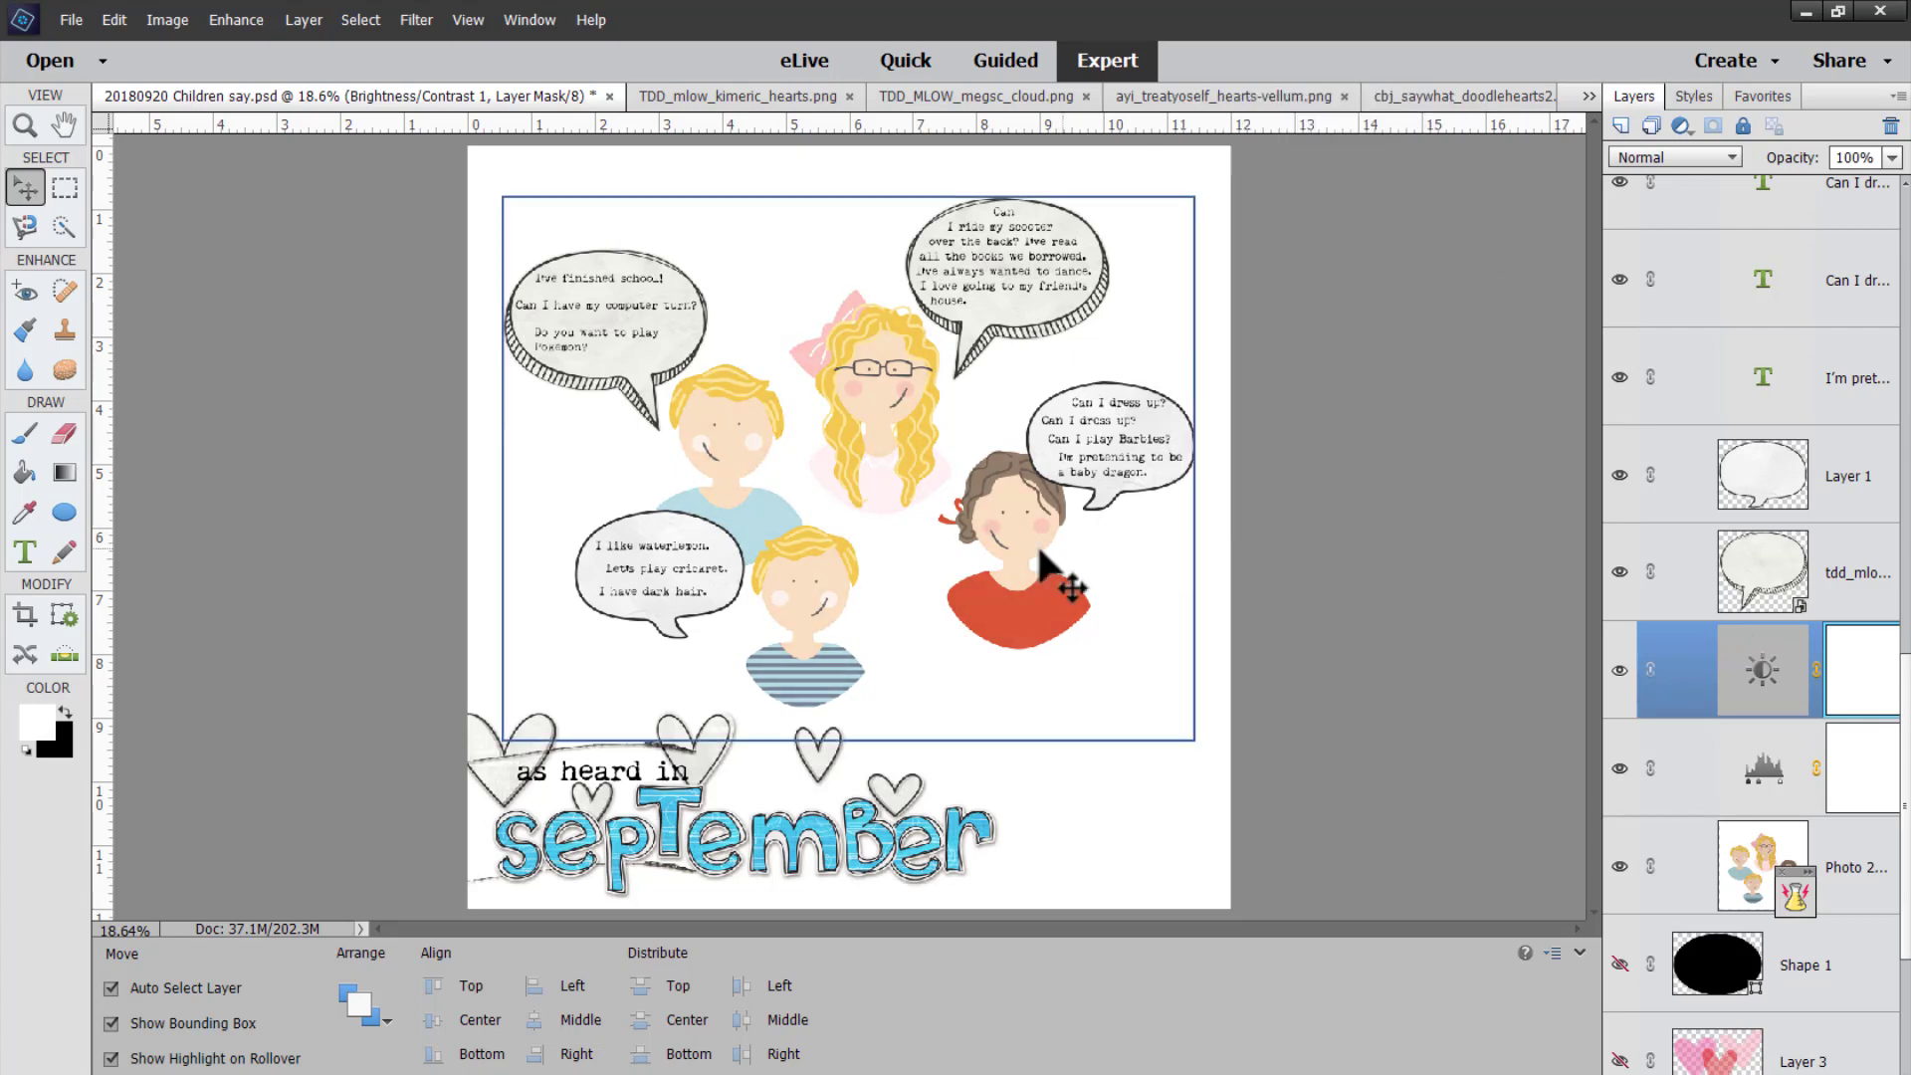
Add a 14 pt text label with the child's name and age beside the girl with glasses.
{"action": "key", "text": "t"}
{"action": "left_click", "coordinate": [952, 414]}
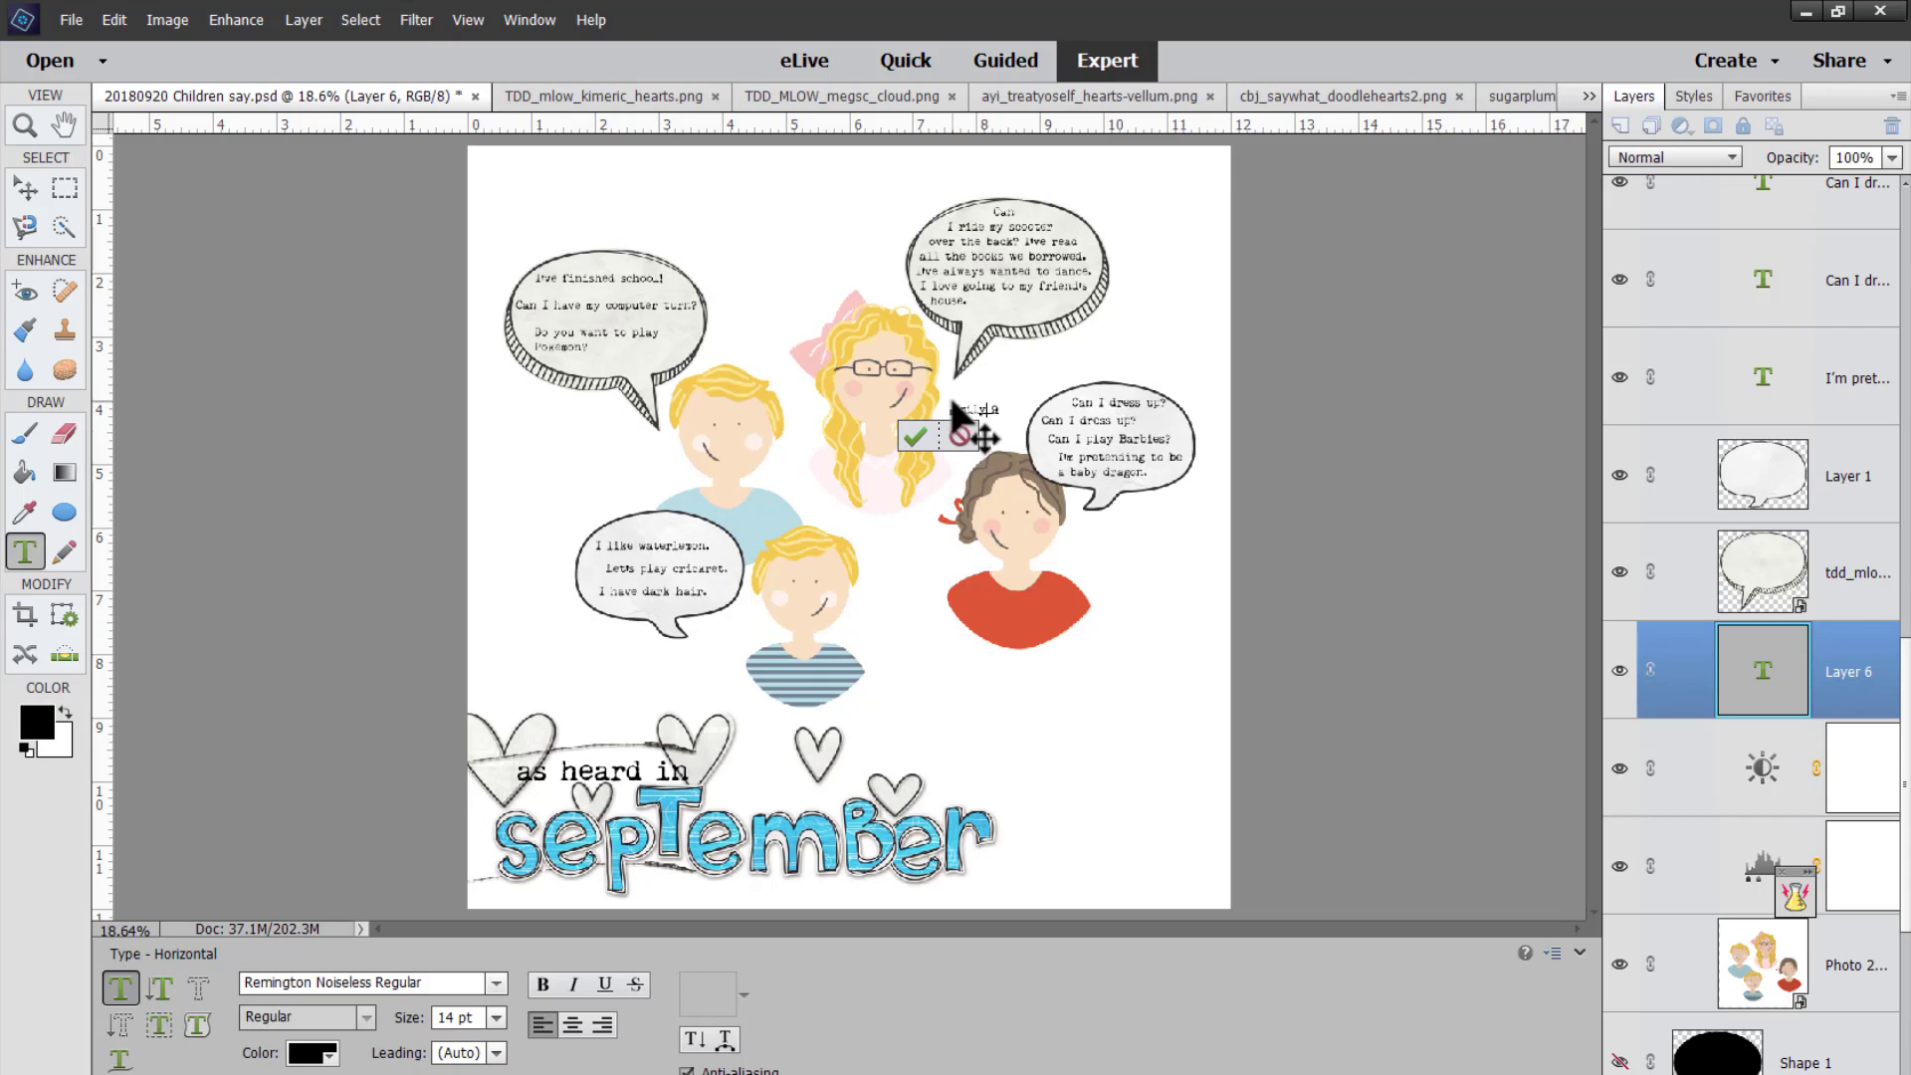
{"action": "left_click", "coordinate": [914, 438]}
{"action": "key", "text": "v"}
{"action": "left_click_drag", "start_coordinate": [991, 403], "coordinate": [1048, 512]}
{"action": "key", "text": "ctrl+z"}
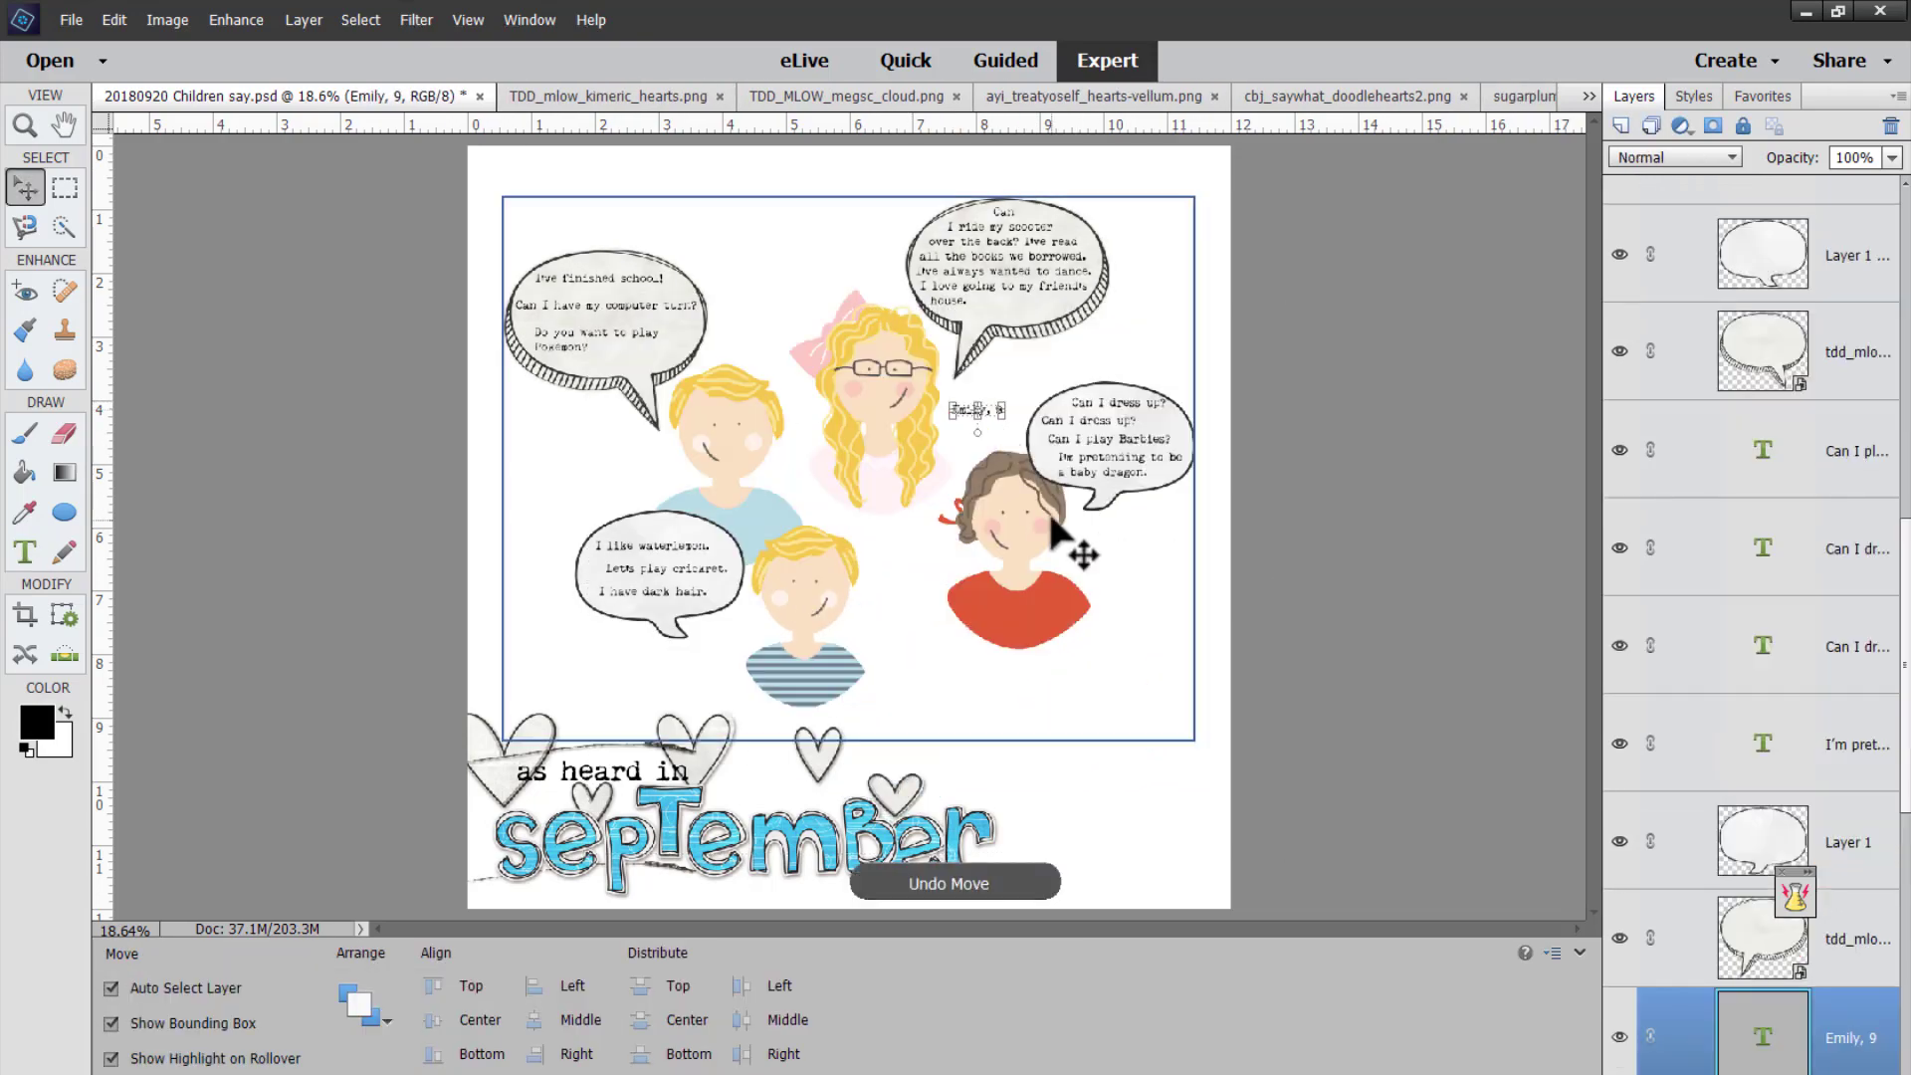
Duplicate the name-and-age label three times for the other children.
{"action": "key", "text": "ctrl+j"}
{"action": "key", "text": "ctrl+j"}
{"action": "key", "text": "ctrl+j"}
Select all four name-and-age label layers and bring them to the front of their group.
{"action": "key", "text": "ctrl+plus"}
{"action": "key", "text": "ctrl+plus"}
{"action": "key", "text": "ctrl+plus"}
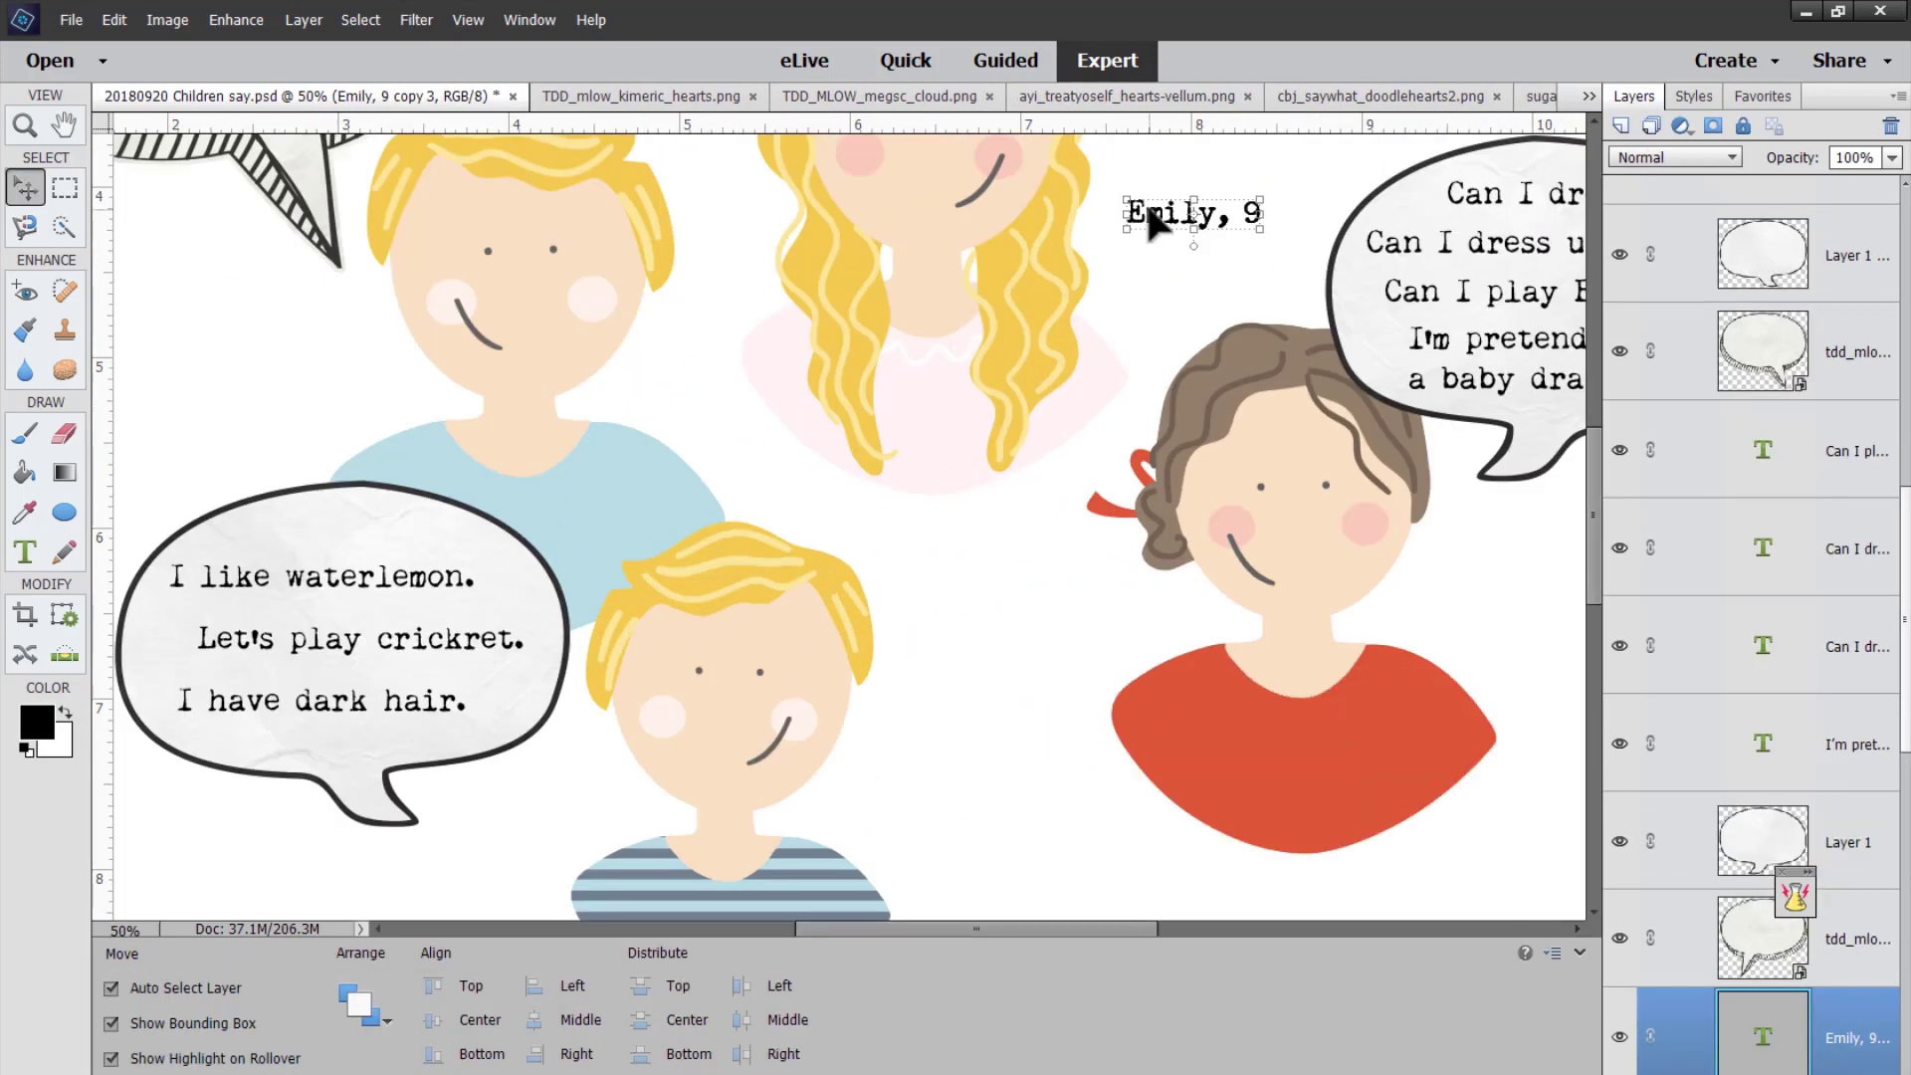
{"action": "left_click_drag", "start_coordinate": [1148, 211], "coordinate": [933, 652]}
{"action": "key", "text": "ctrl+z"}
{"action": "scroll", "coordinate": [1834, 972], "scroll_direction": "down", "scroll_amount": 5}
{"action": "left_click", "coordinate": [1846, 853], "text": "shift"}
{"action": "key", "text": "ctrl+shift+]"}
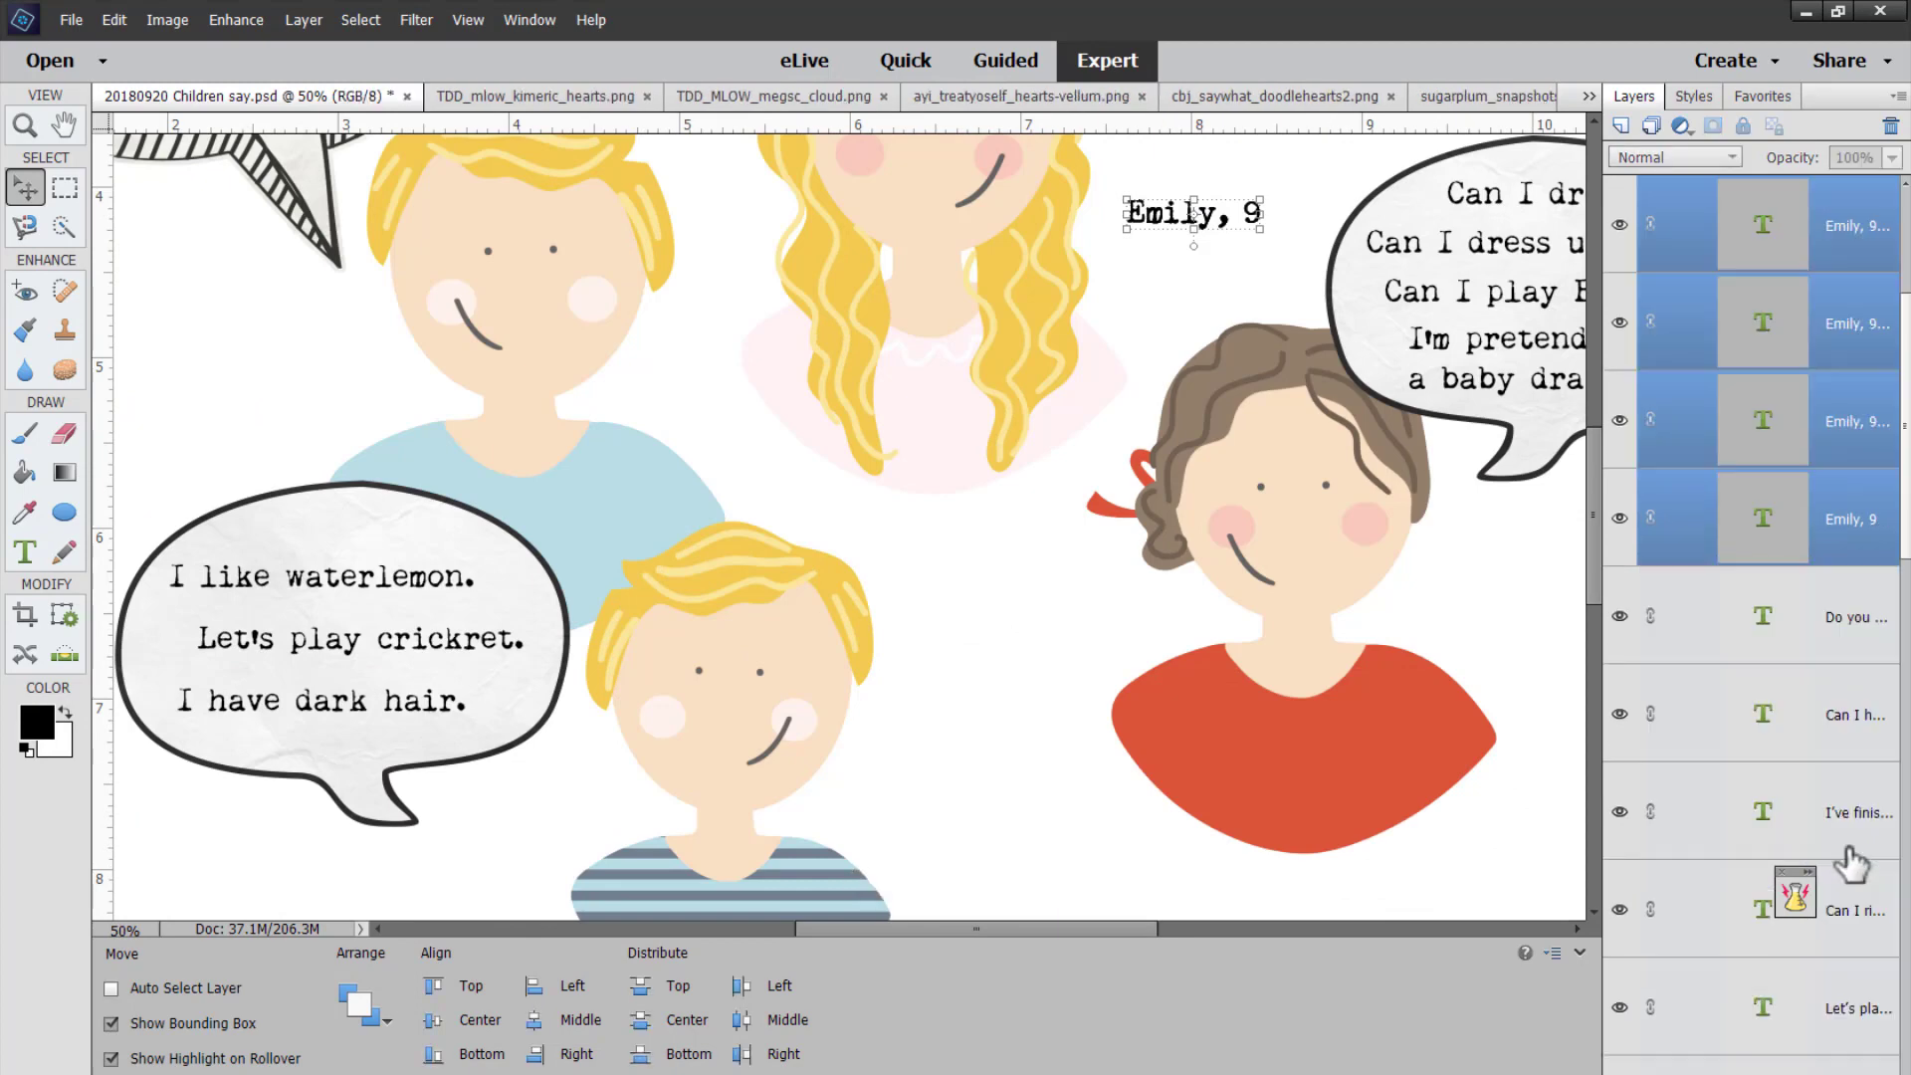
Move the four selected name-and-age label layers out of Group 1, placing them directly above it and below Layer 4.
{"action": "scroll", "coordinate": [1670, 719], "scroll_direction": "up", "scroll_amount": 4}
{"action": "left_click_drag", "start_coordinate": [1736, 647], "coordinate": [1706, 481]}
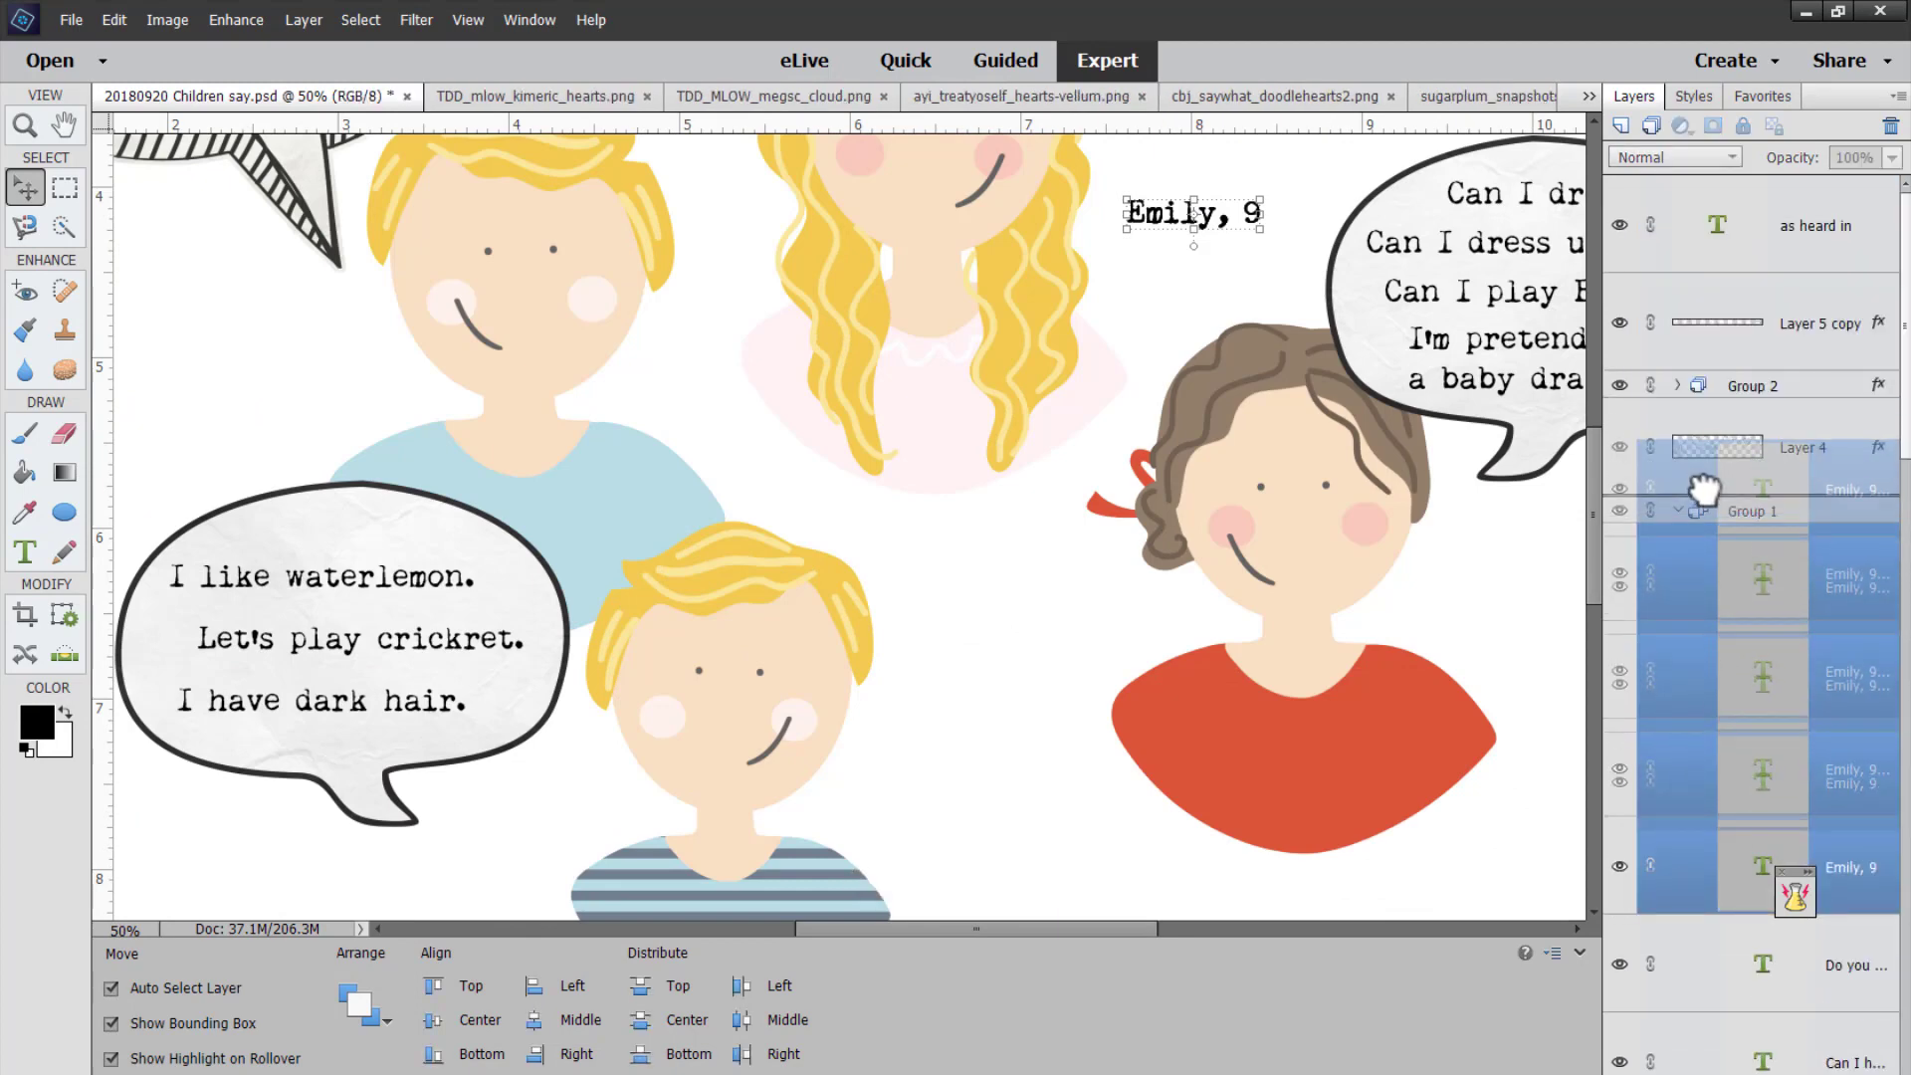
Place one label copy beside the neck of the girl in red and change its text to her name and age 4.
{"action": "left_click_drag", "start_coordinate": [1160, 234], "coordinate": [1441, 630]}
{"action": "double_click", "coordinate": [1425, 603]}
{"action": "type", "text": "Lucy, 4"}
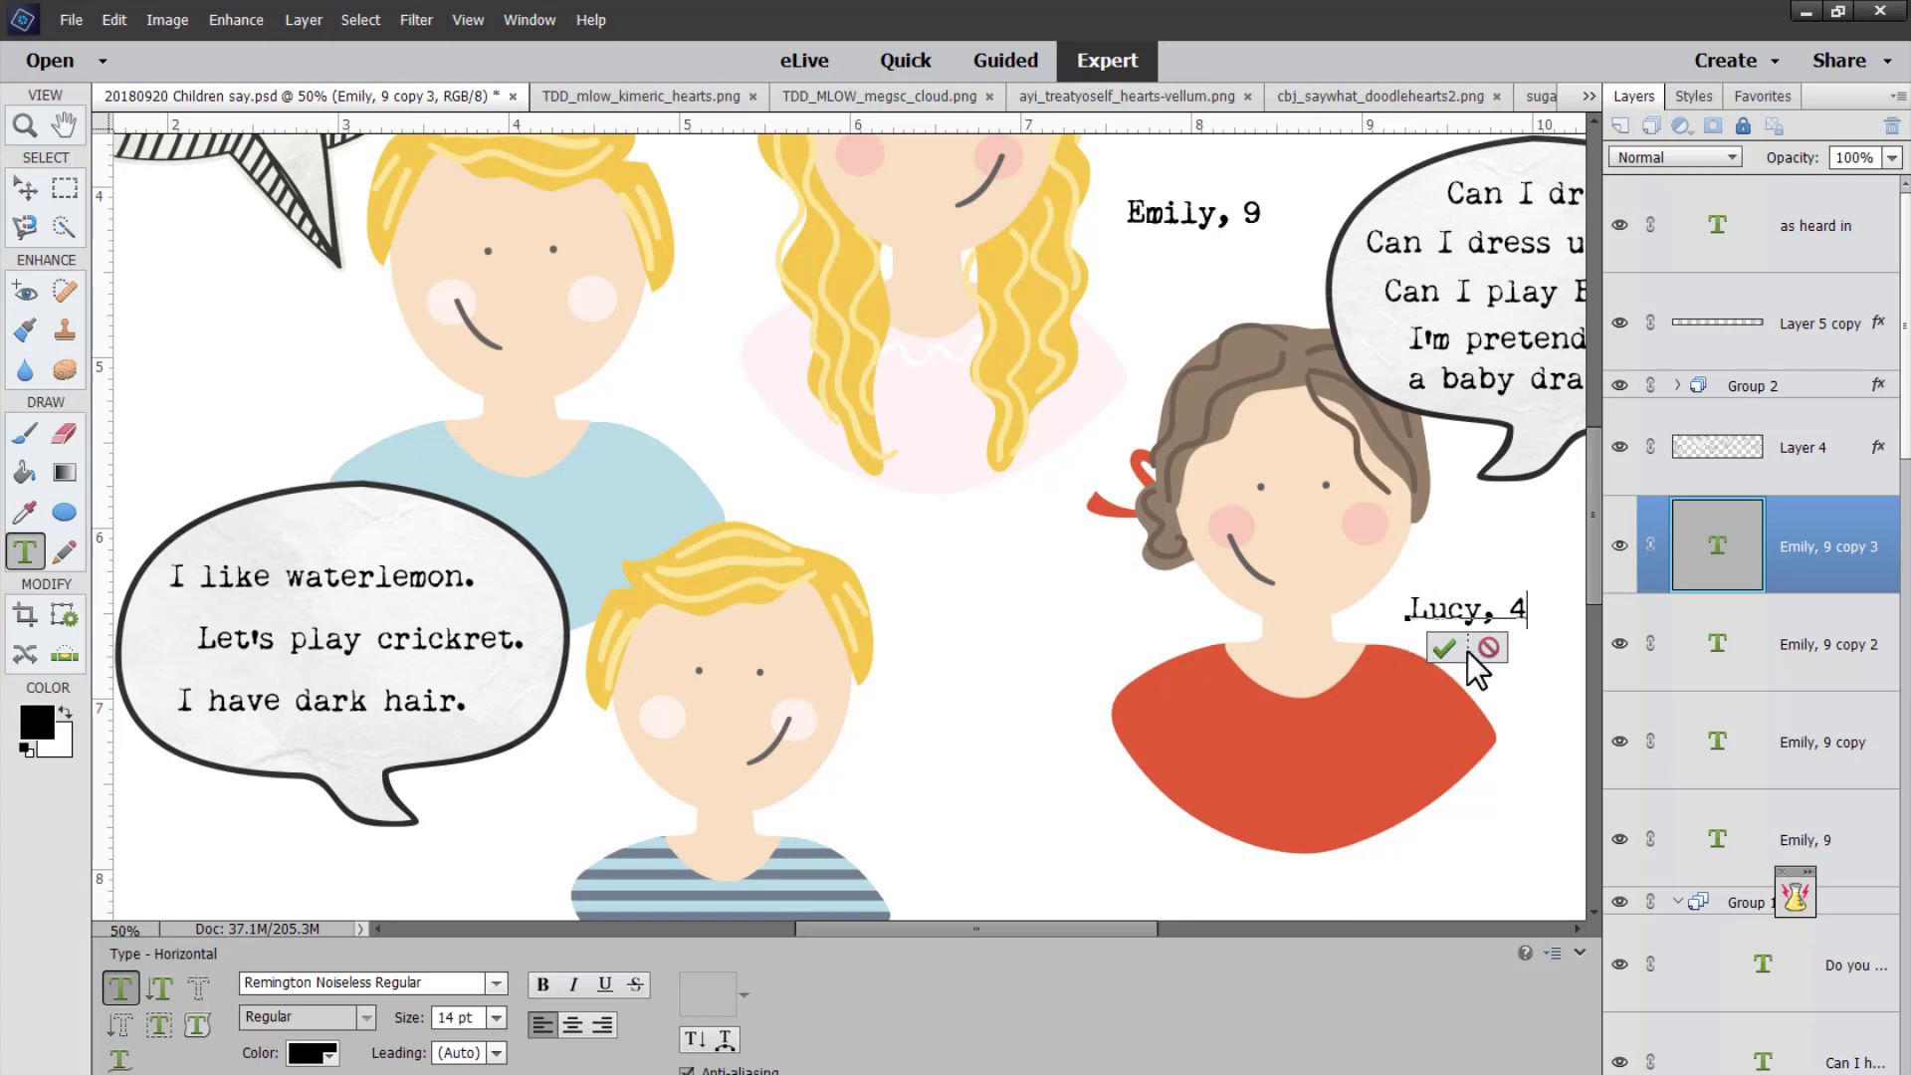
{"action": "left_click", "coordinate": [1445, 648]}
{"action": "key", "text": "v"}
Place another label copy beside the boy in the plain blue shirt and change its text to his name and age 6.
{"action": "left_click_drag", "start_coordinate": [1205, 216], "coordinate": [324, 378]}
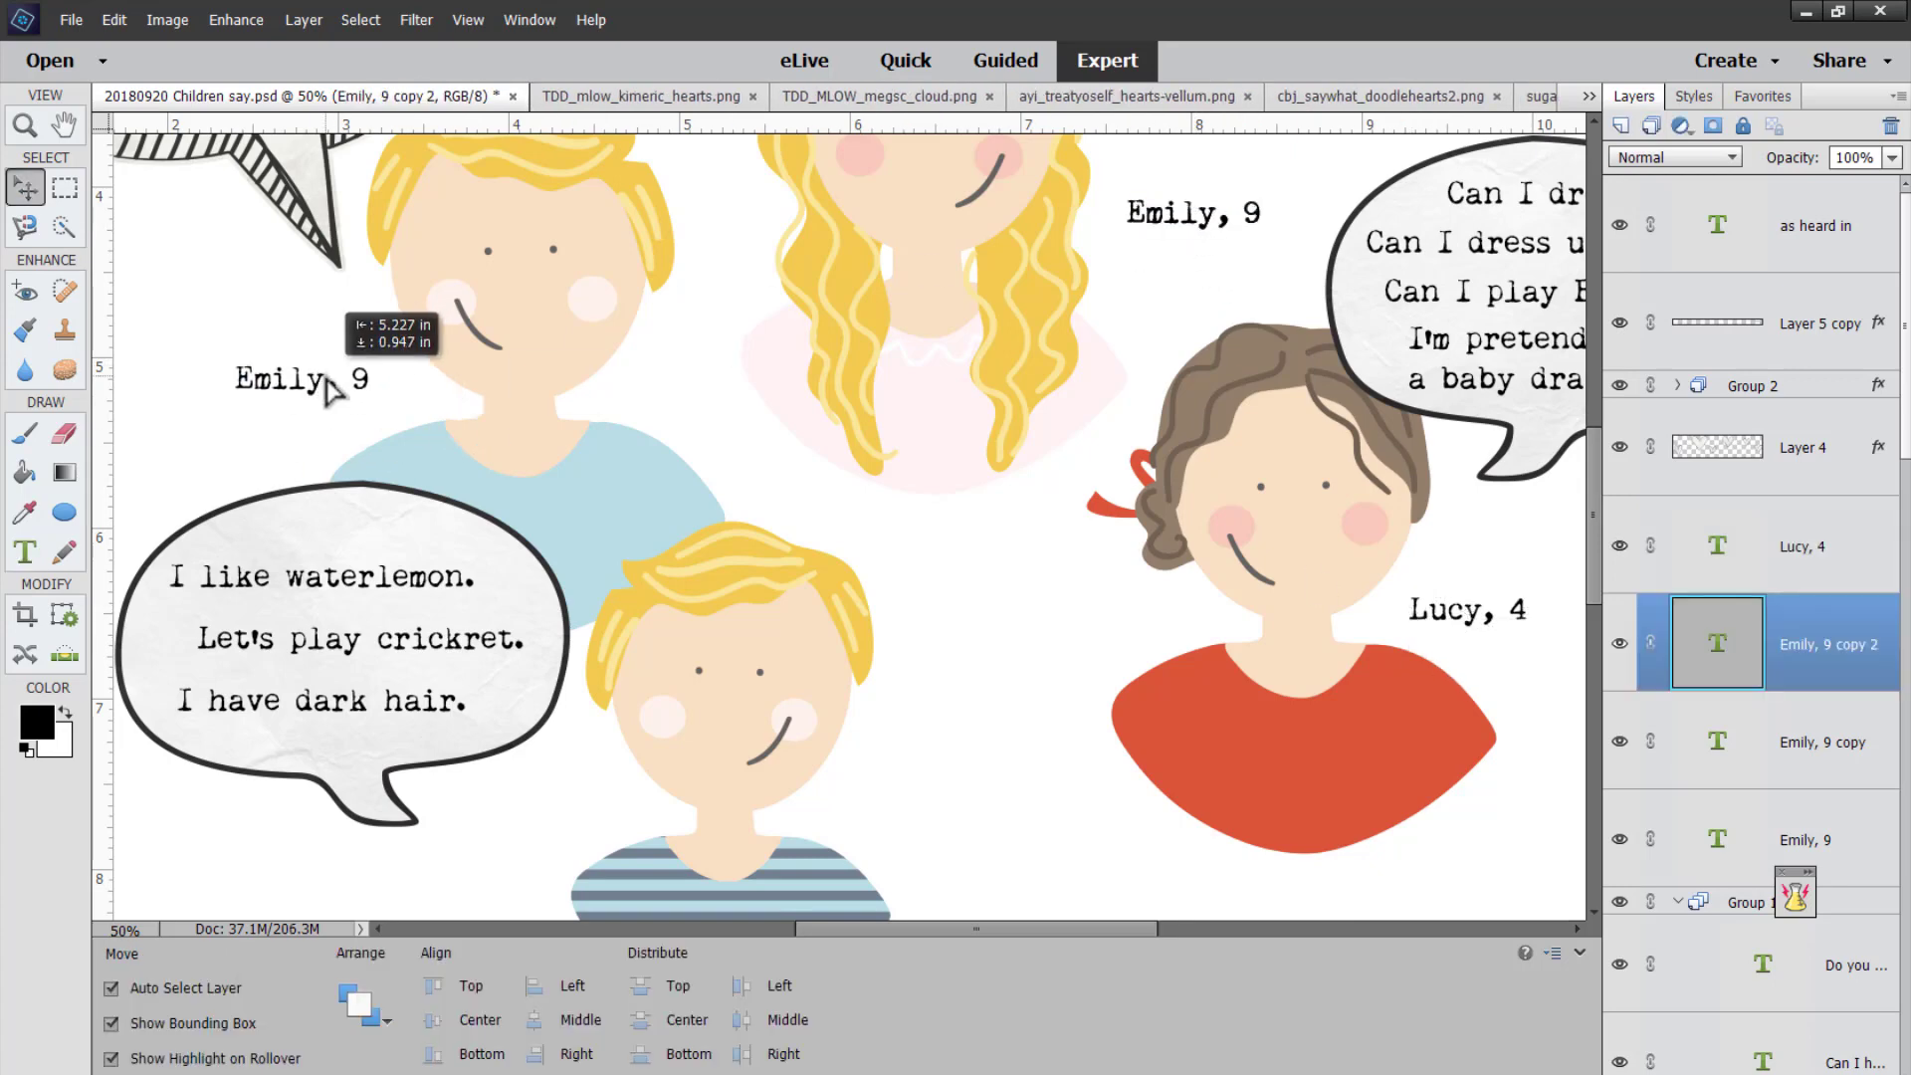
{"action": "triple_click", "coordinate": [324, 378]}
{"action": "type", "text": "Edward, 5"}
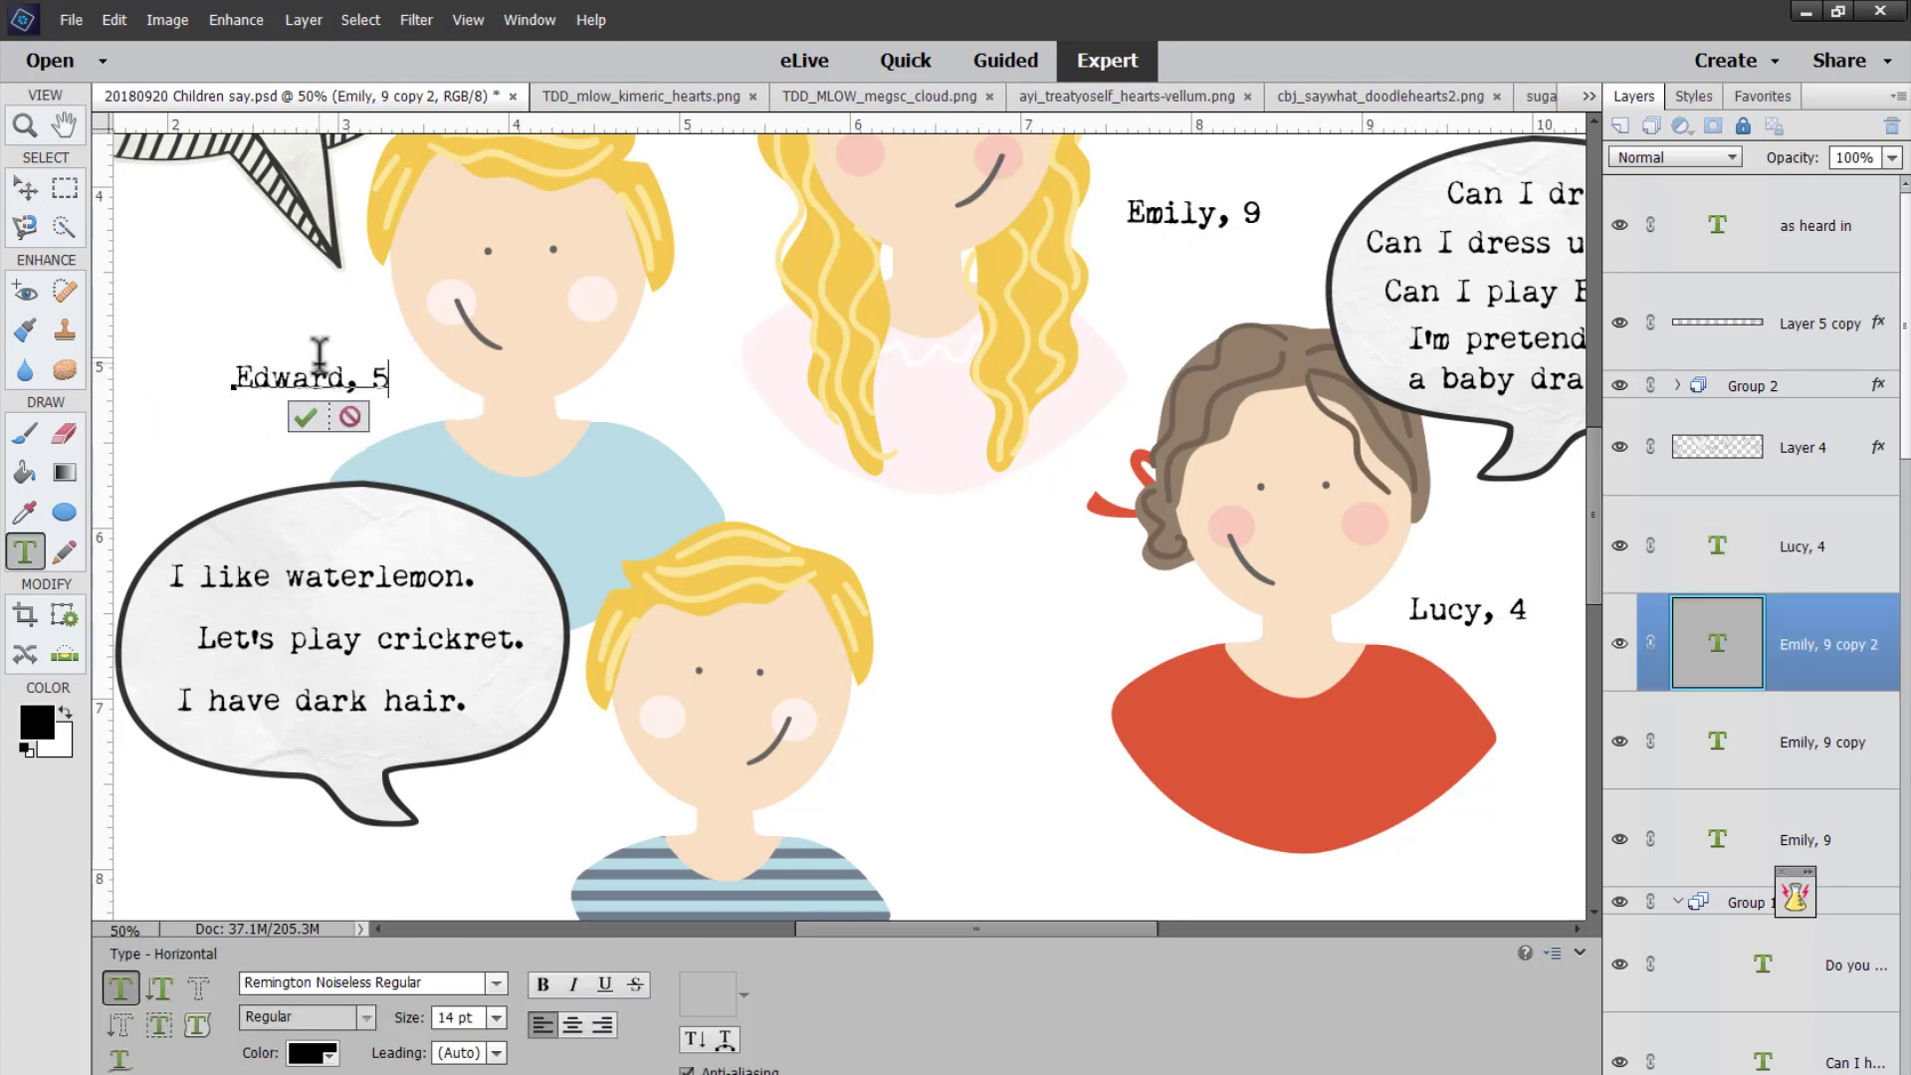
{"action": "left_click", "coordinate": [302, 426]}
{"action": "key", "text": "v"}
Place the remaining label copy beside the boy in the striped shirt and change its text to his name and age 2.
{"action": "left_click_drag", "start_coordinate": [1183, 221], "coordinate": [508, 830]}
{"action": "double_click", "coordinate": [506, 823]}
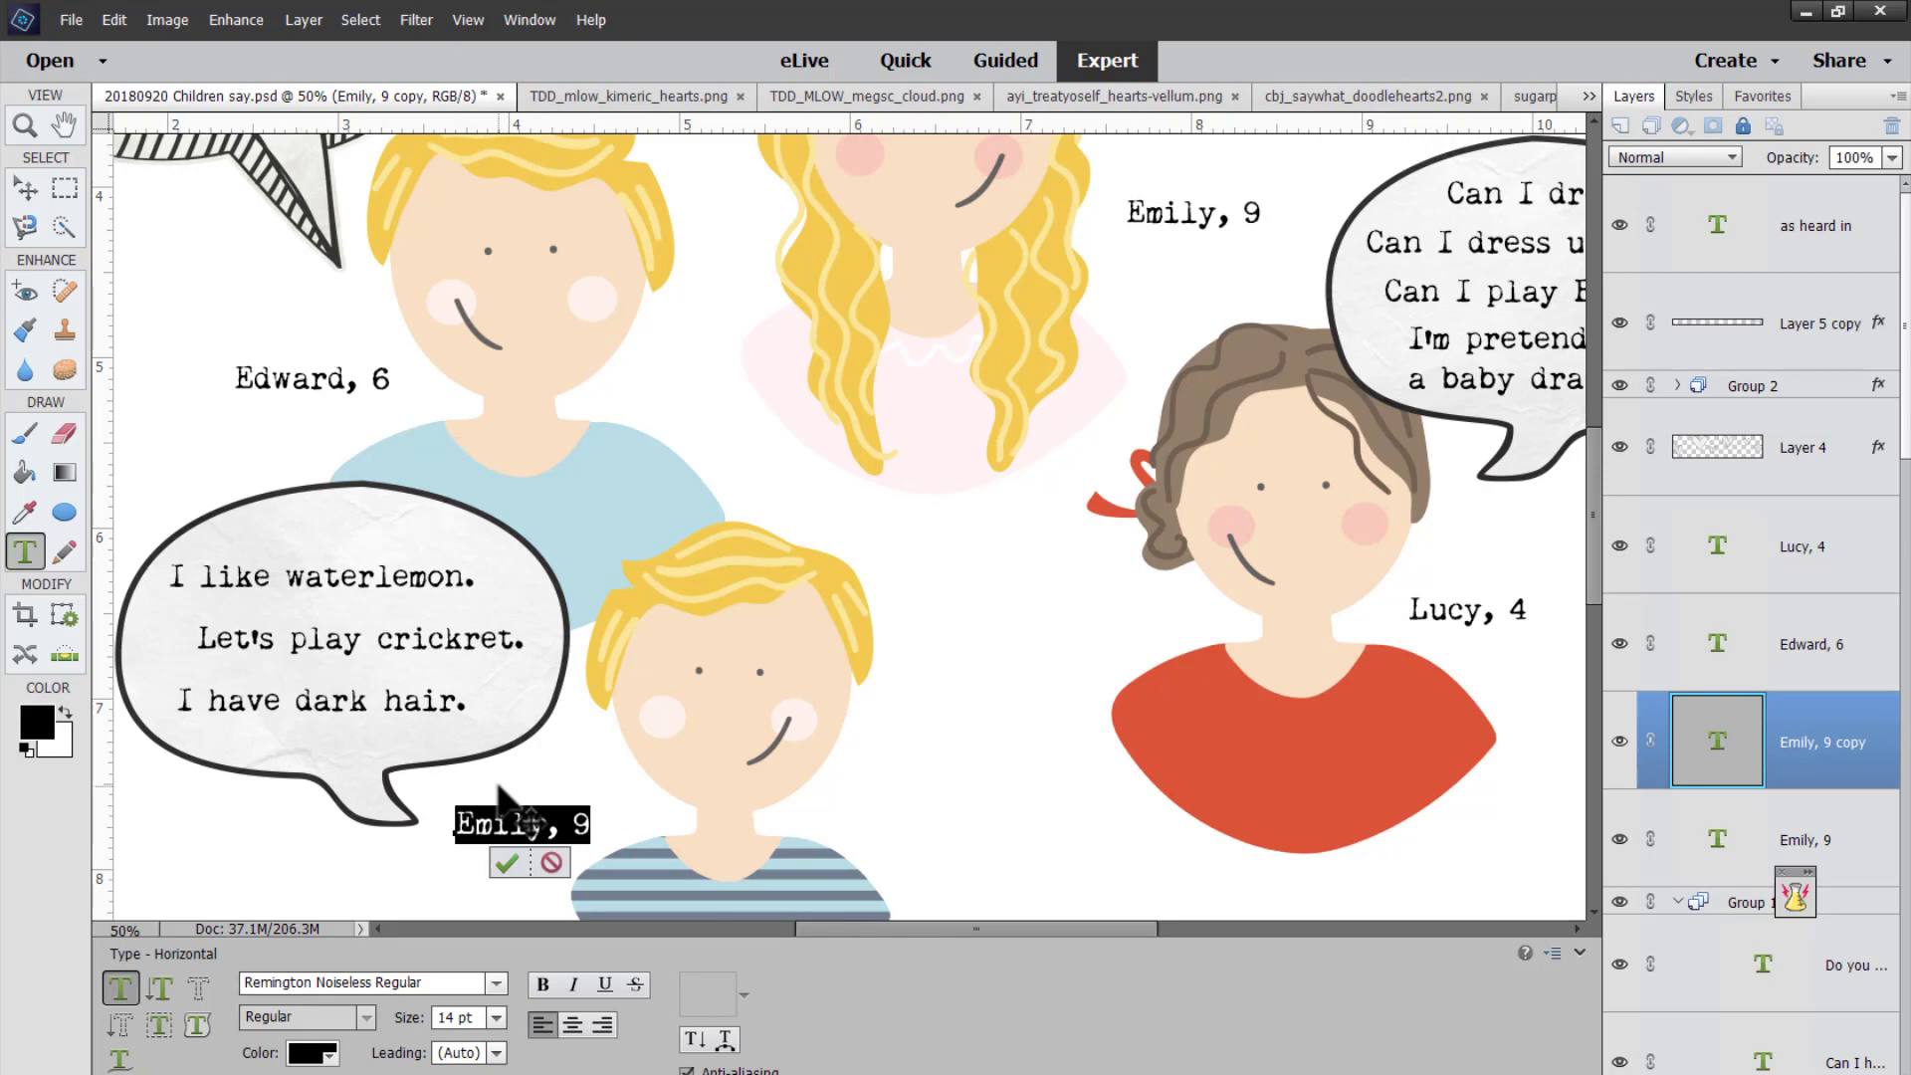
{"action": "type", "text": "MAtthew, 2"}
{"action": "left_click", "coordinate": [550, 862]}
{"action": "key", "text": "v"}
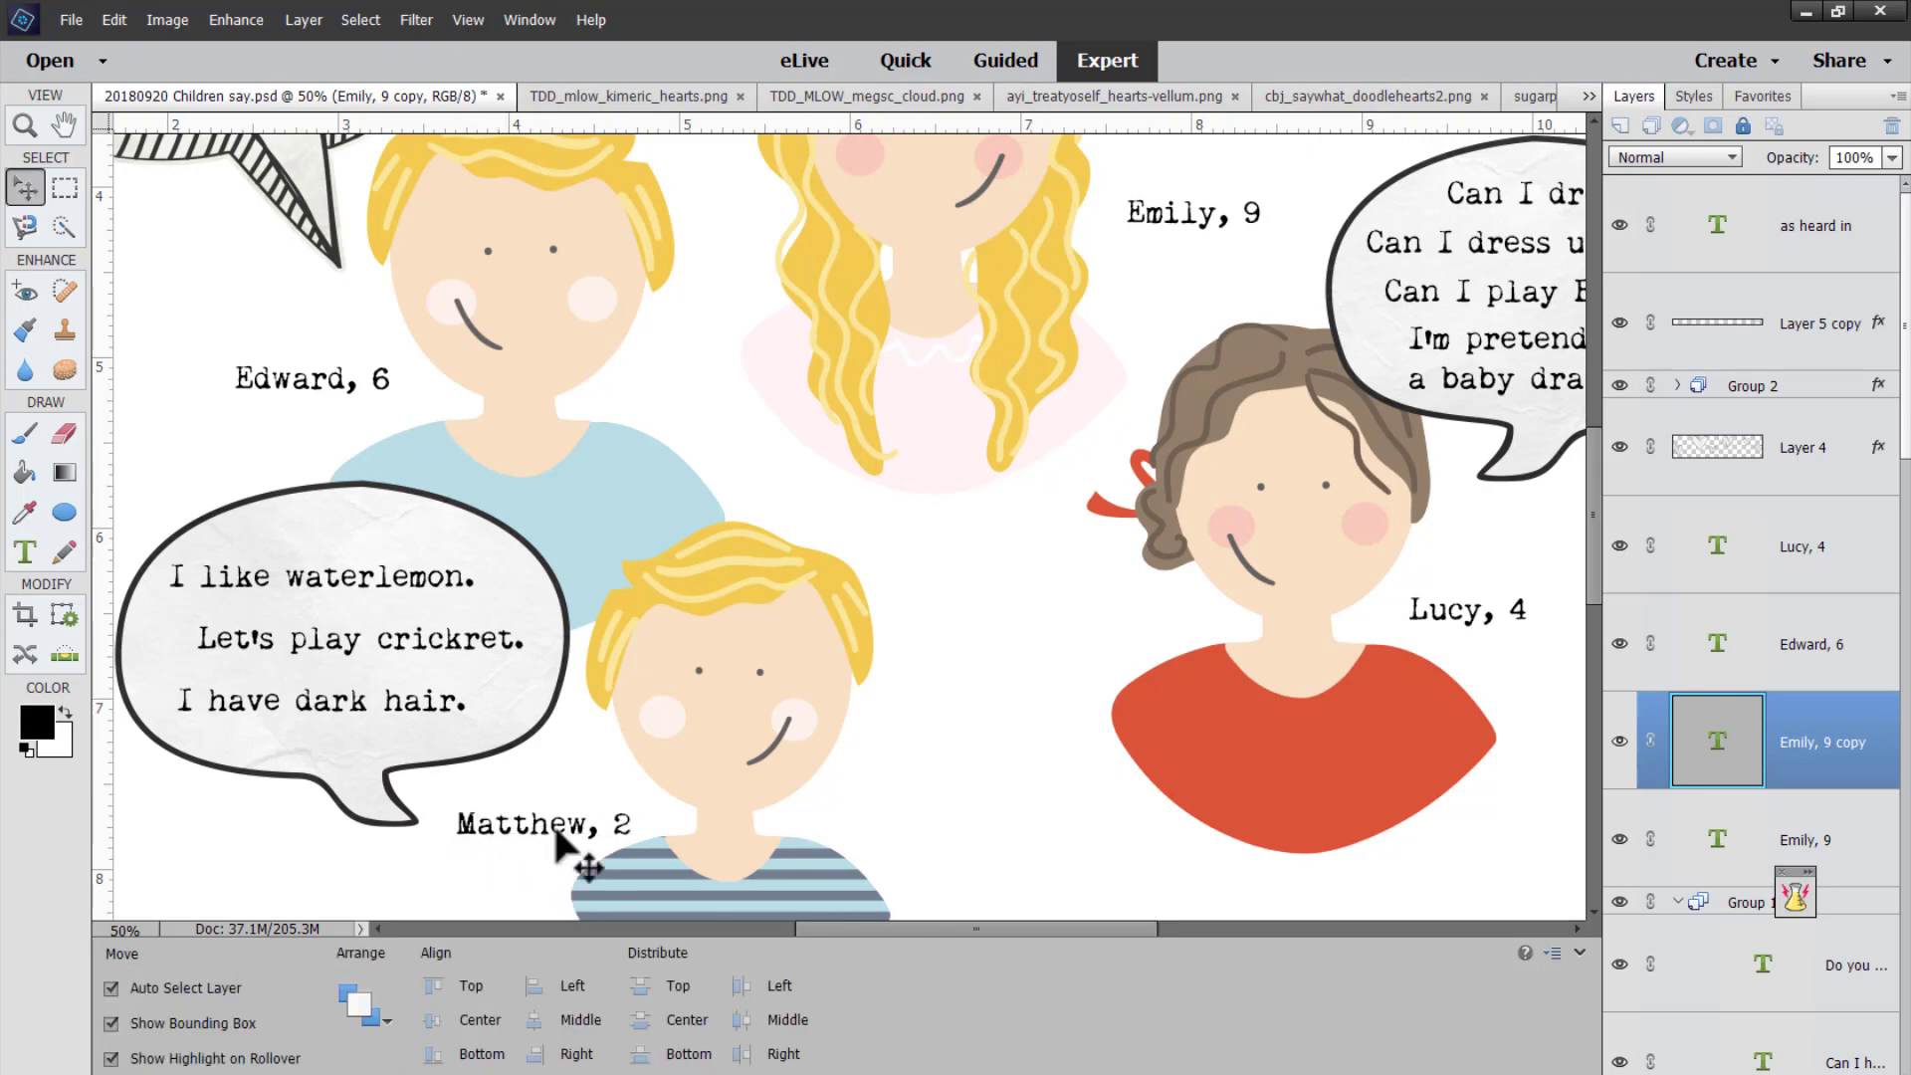